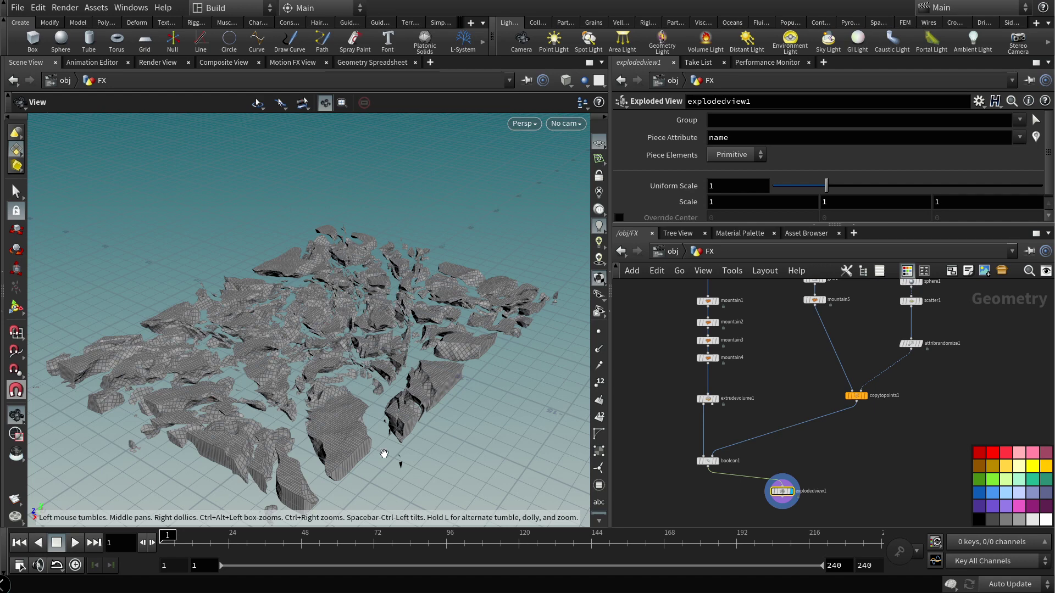
Step: Display the grid1 node's output and examine its size, row and column settings
middle_drag(766, 351, 765, 460)
scroll(717, 375, up, 3)
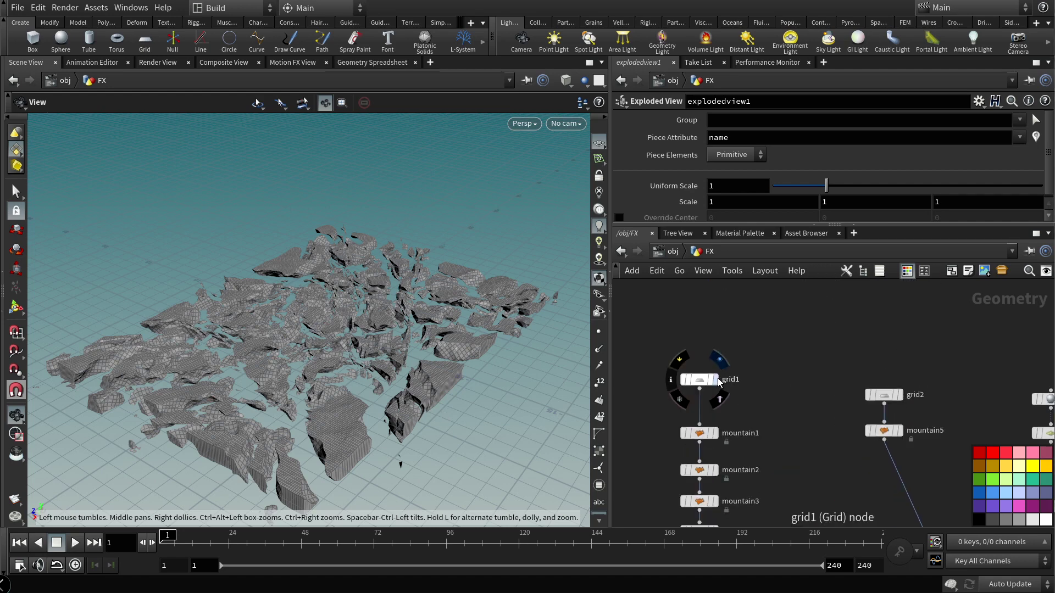
click(717, 380)
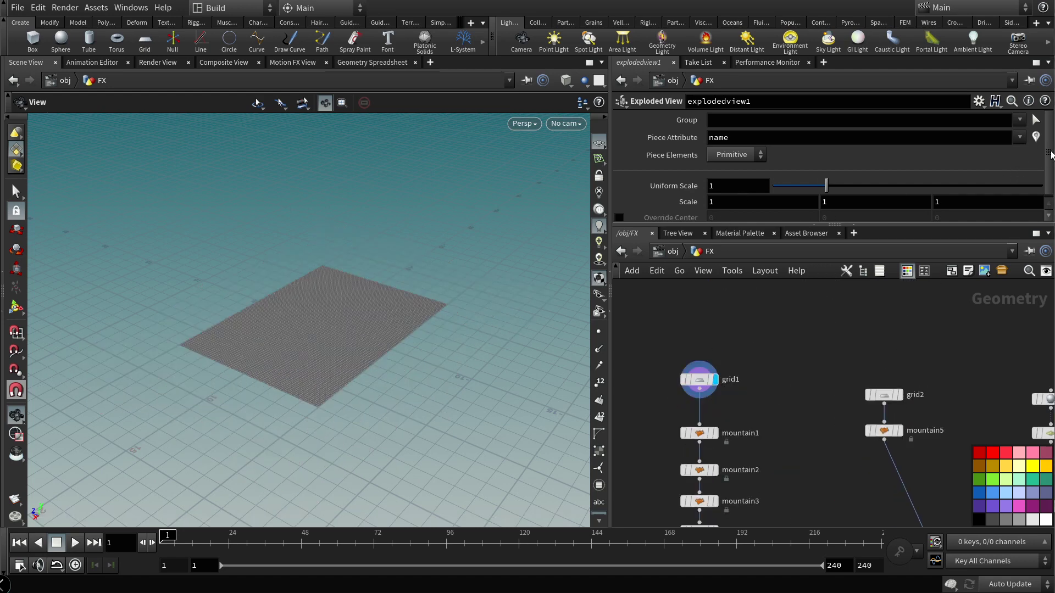
scroll(1051, 154, down, 1)
click(698, 381)
click(821, 124)
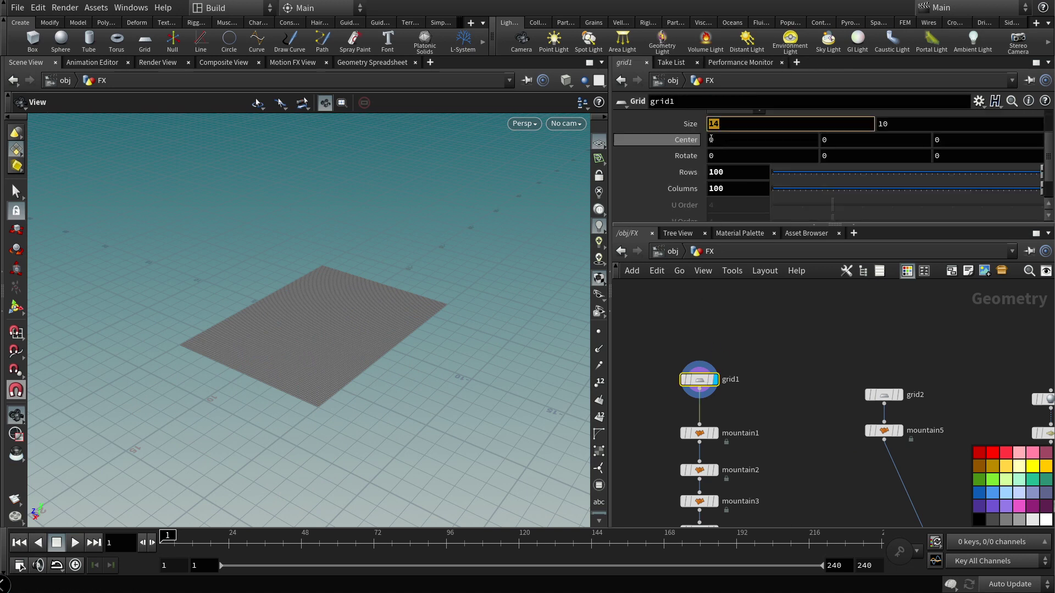
key(Tab)
click(749, 173)
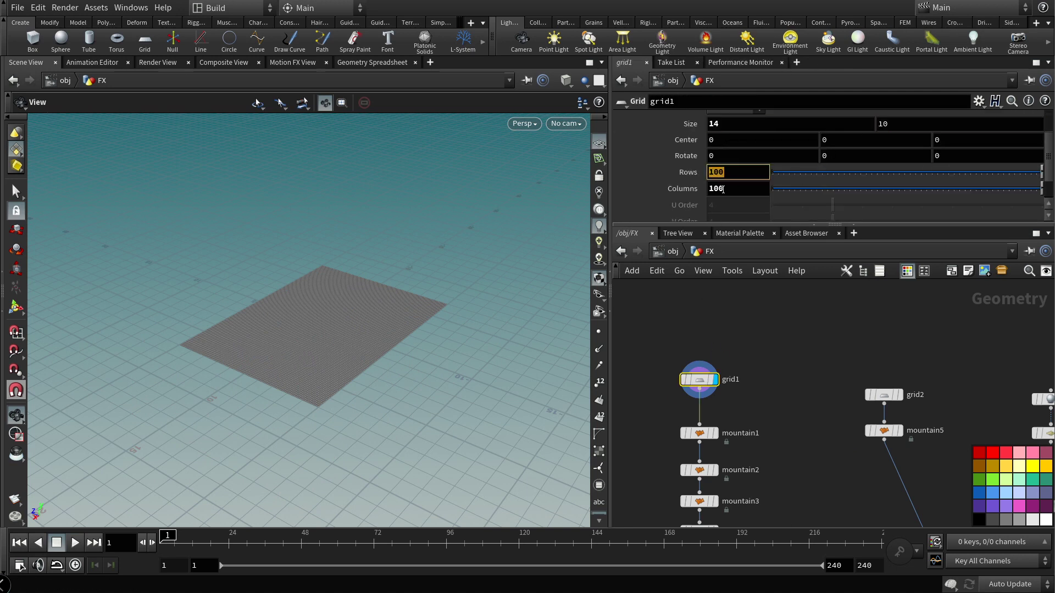
key(Tab)
Step: Display mountain1 through mountain4 one after another and examine how their noise settings shape the ground grid
scroll(731, 381, up, 3)
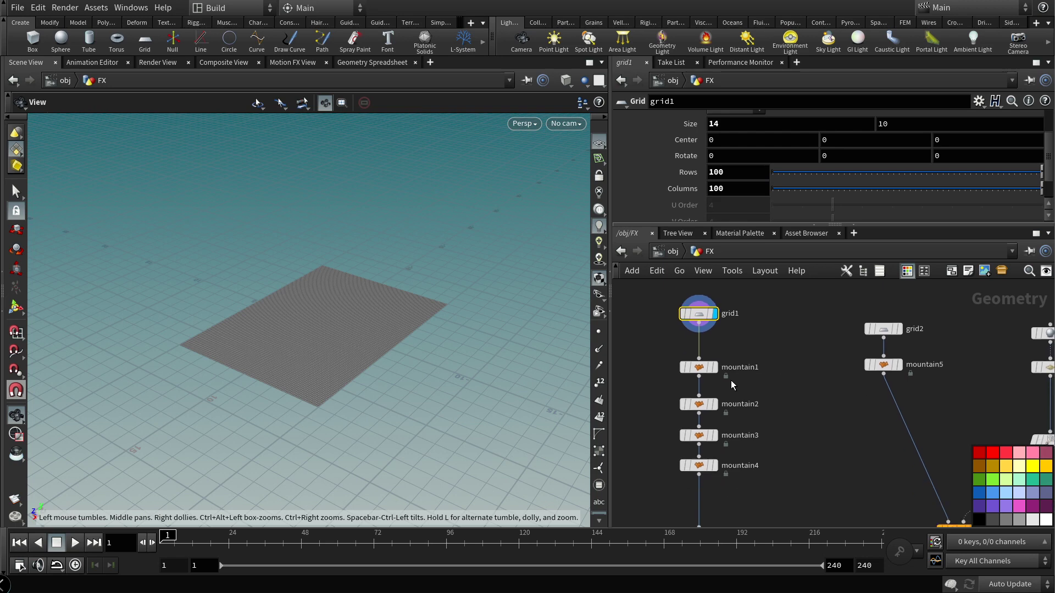
click(748, 366)
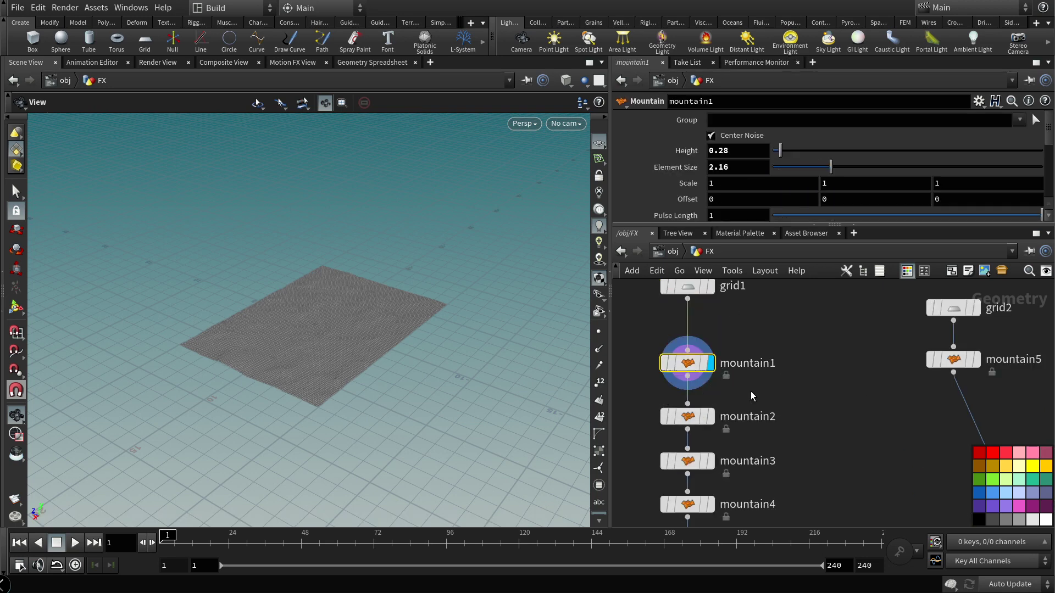
drag(483, 333, 511, 313)
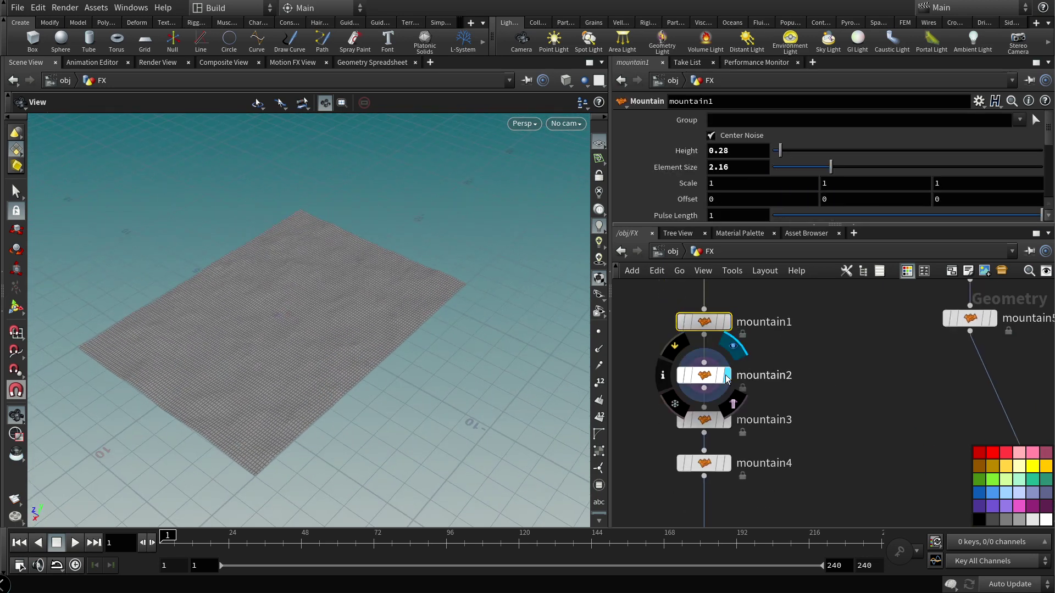
click(699, 374)
click(726, 379)
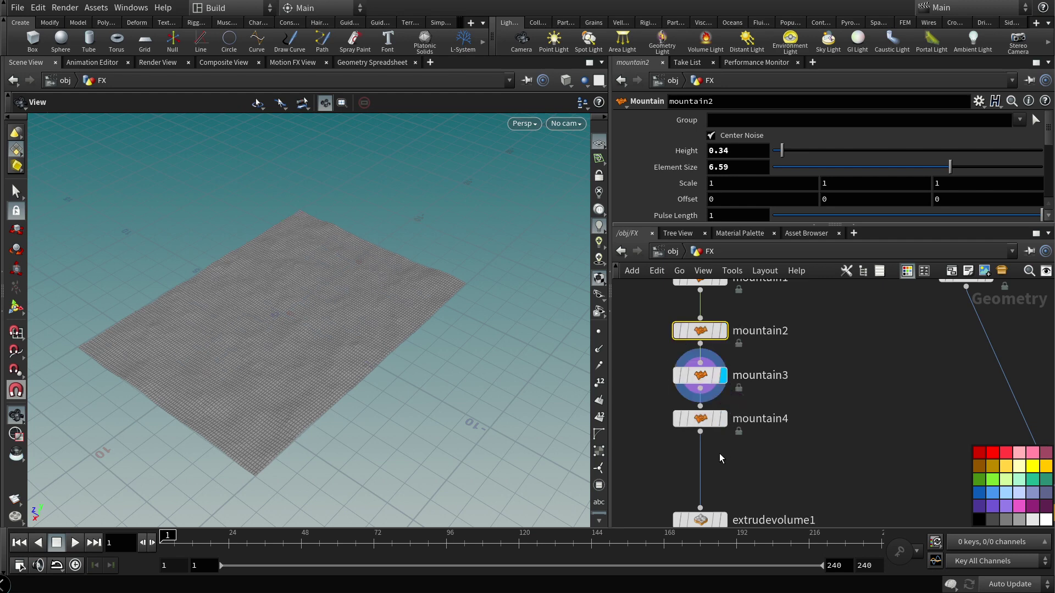
click(723, 420)
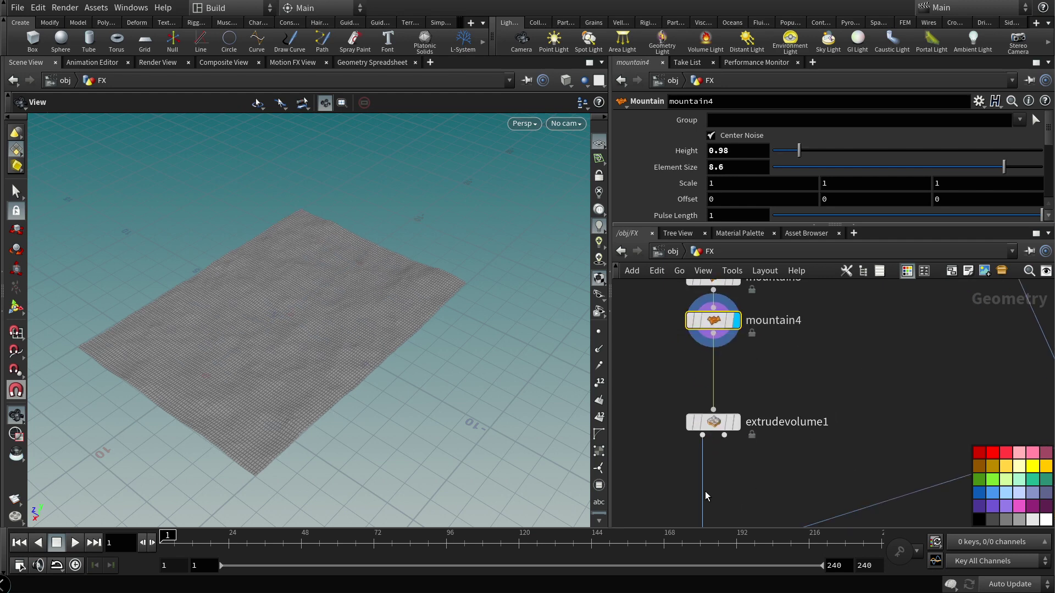
Step: Display the extrudevolume1 node and examine the thickened ground slab from above, below and the side
scroll(705, 491, up, 3)
click(744, 400)
click(720, 404)
scroll(857, 380, down, 3)
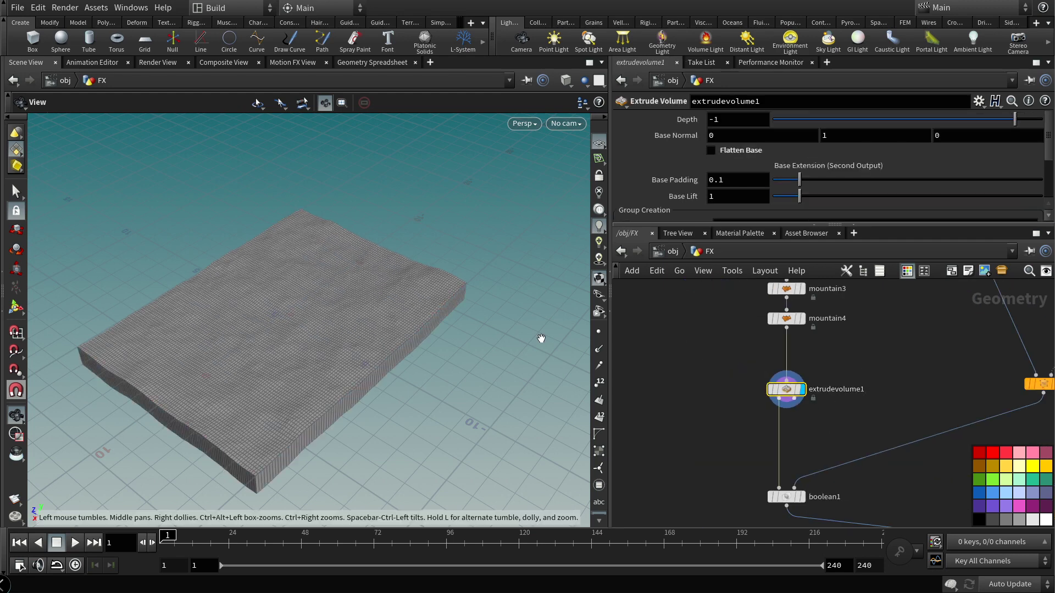
drag(463, 354, 455, 249)
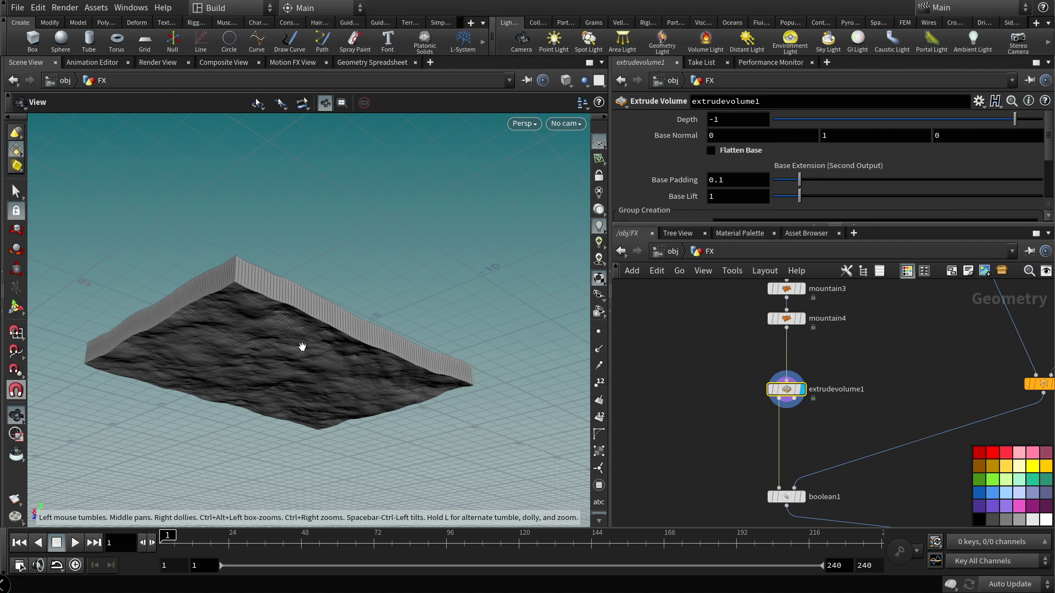
drag(477, 289, 527, 341)
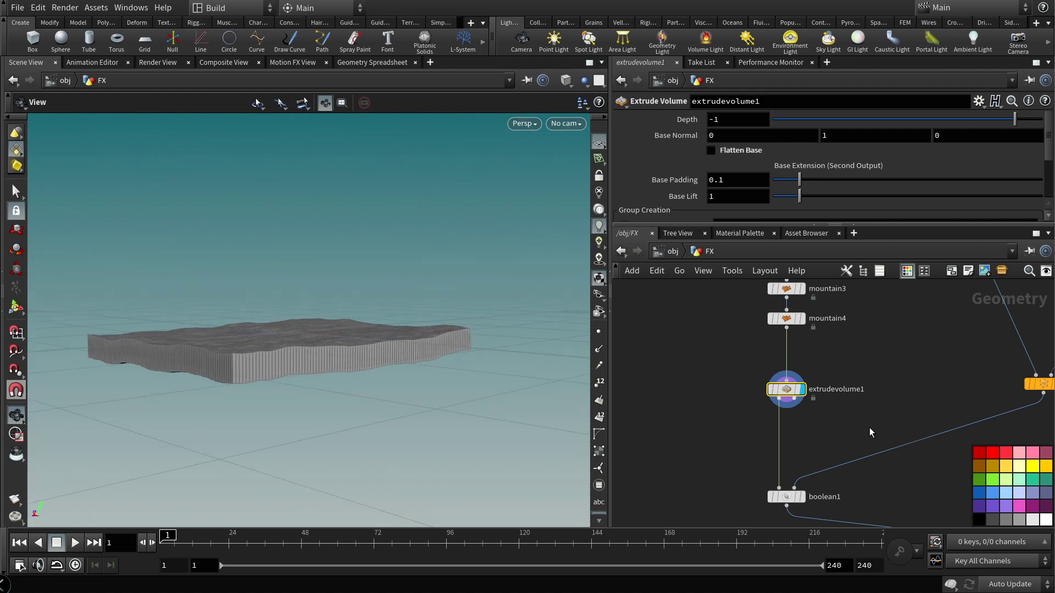
Step: Display grid2 and mountain5 in turn and examine the cutting surface's size, divisions and noise settings
middle_drag(869, 427, 654, 463)
scroll(730, 324, up, 5)
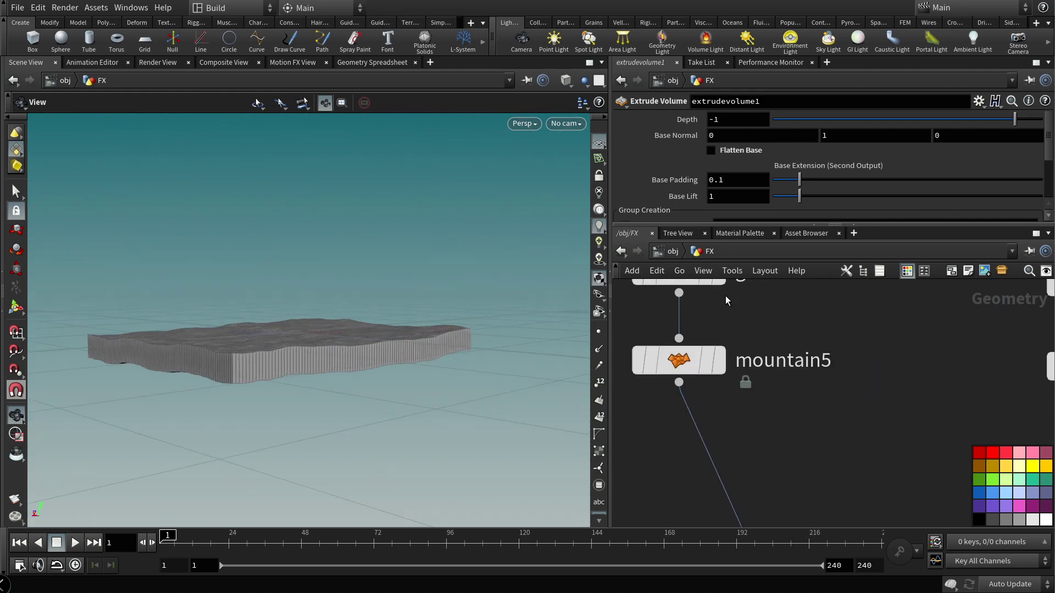
middle_drag(726, 296, 741, 351)
click(731, 336)
click(707, 340)
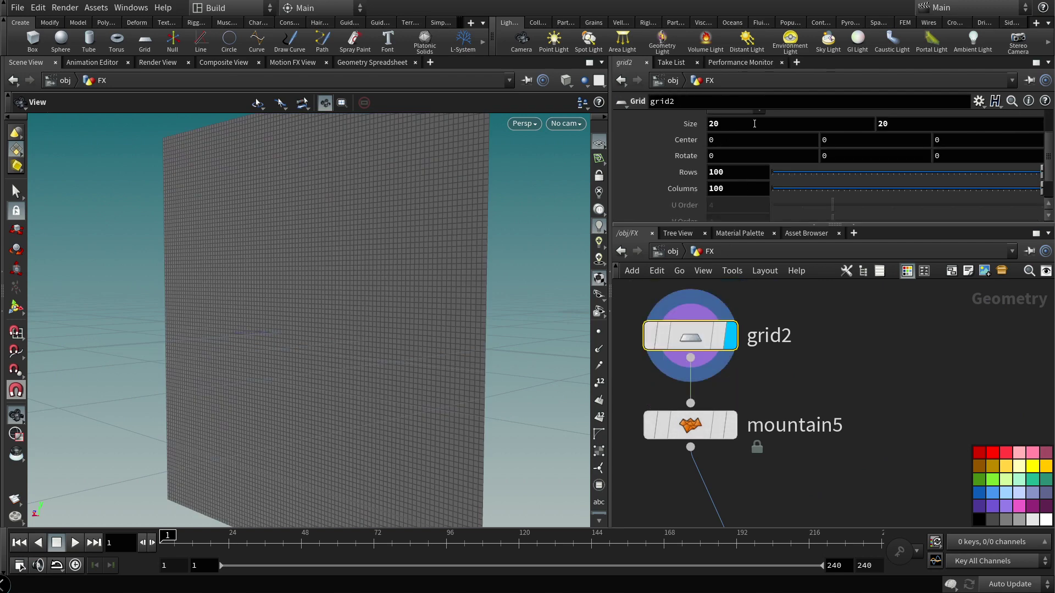
scroll(790, 450, down, 2)
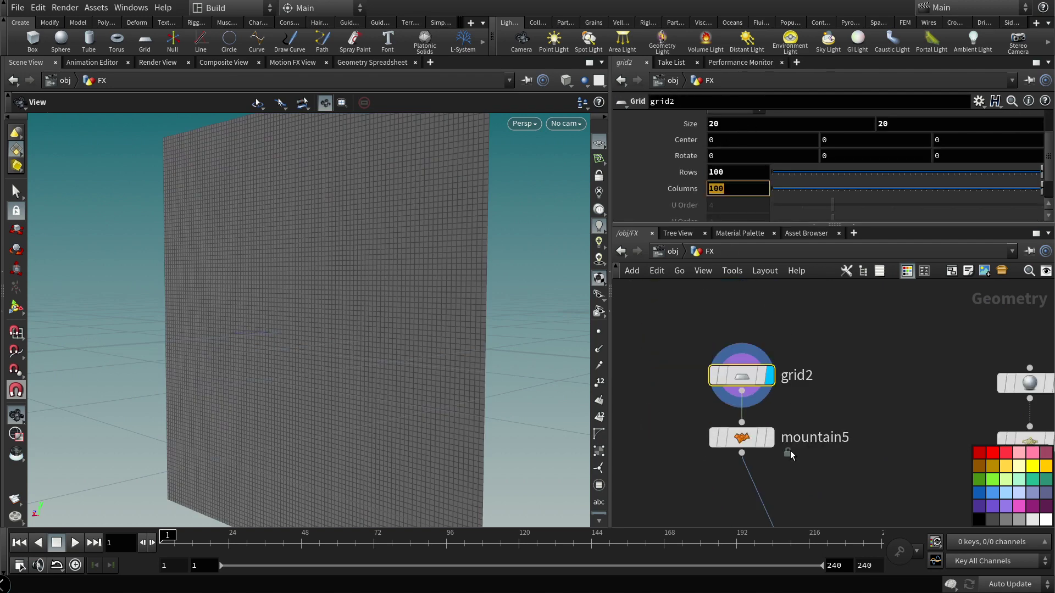
click(769, 437)
click(736, 438)
scroll(828, 382, down, 3)
Step: Inspect the sphere1 and scatter1 nodes, and turn on point display for the scattered points
middle_drag(870, 368, 770, 332)
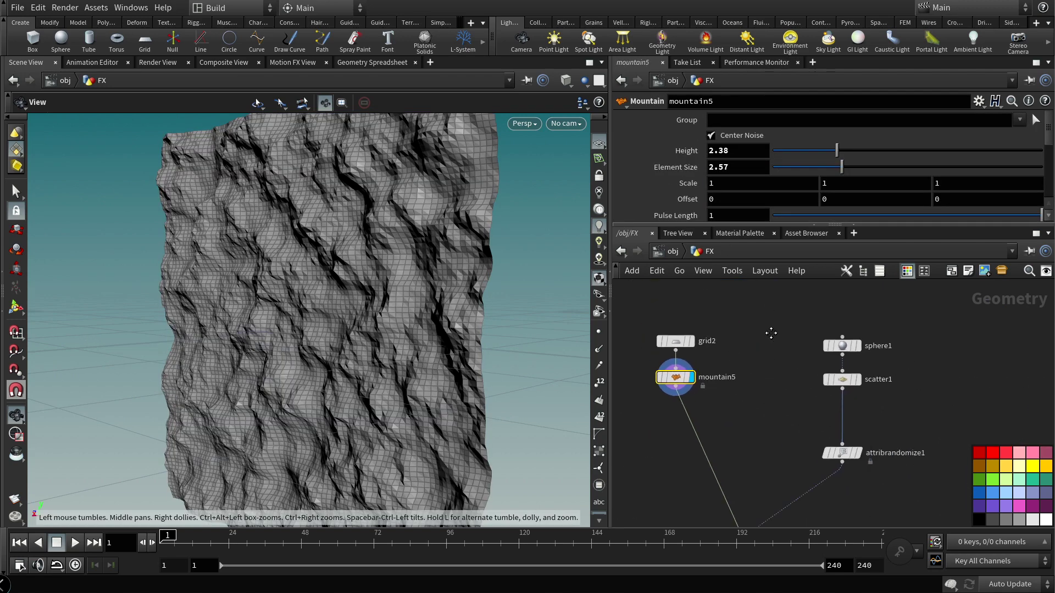
scroll(858, 352, up, 2)
click(856, 344)
click(835, 343)
click(855, 391)
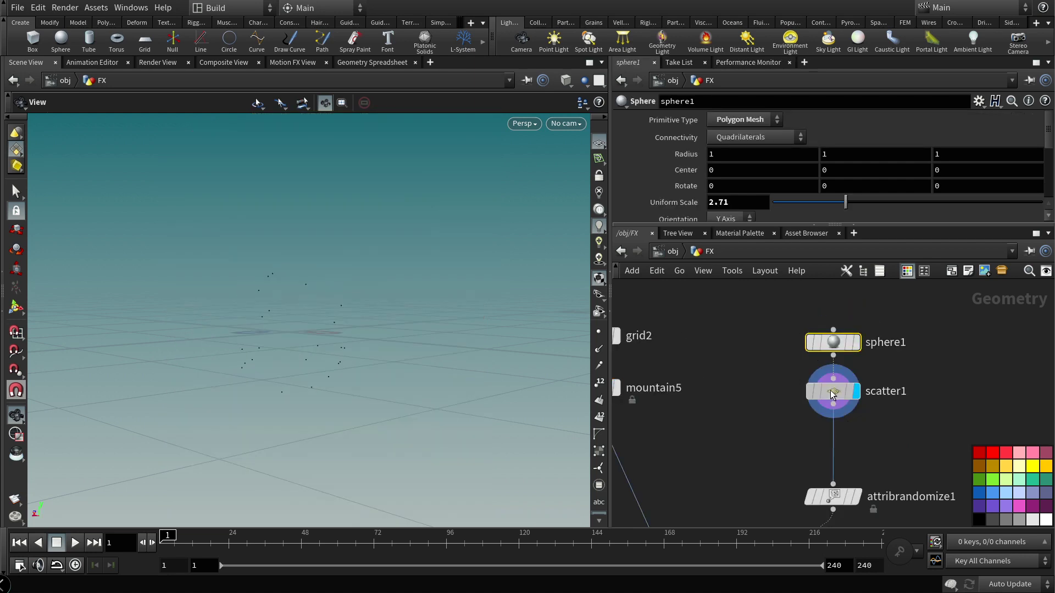
click(830, 390)
middle_drag(825, 450, 791, 371)
click(601, 334)
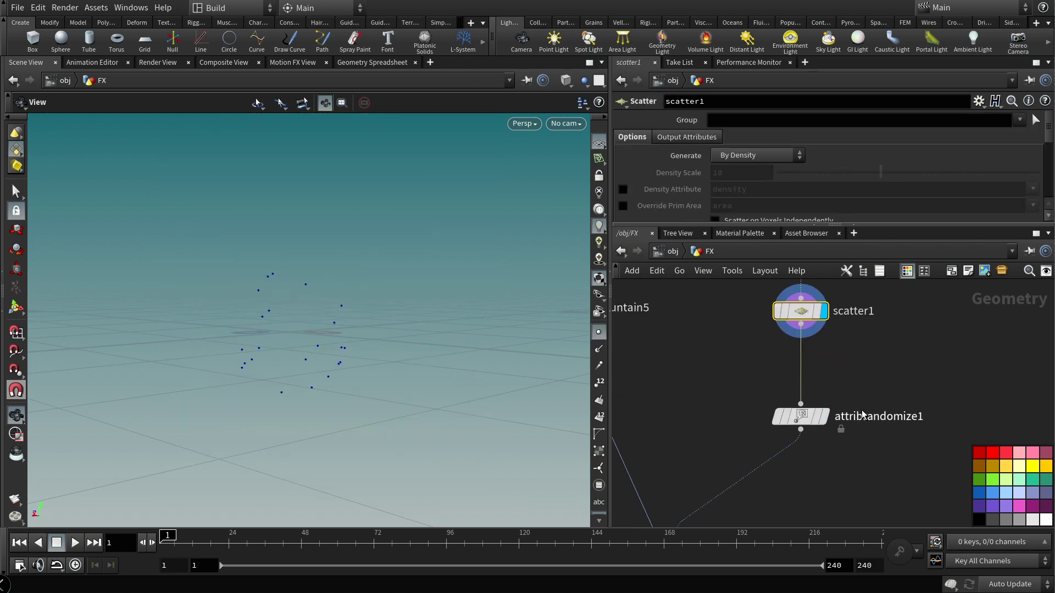
Step: Display attribrandomize1 and examine its orient attribute and distribution settings
click(823, 418)
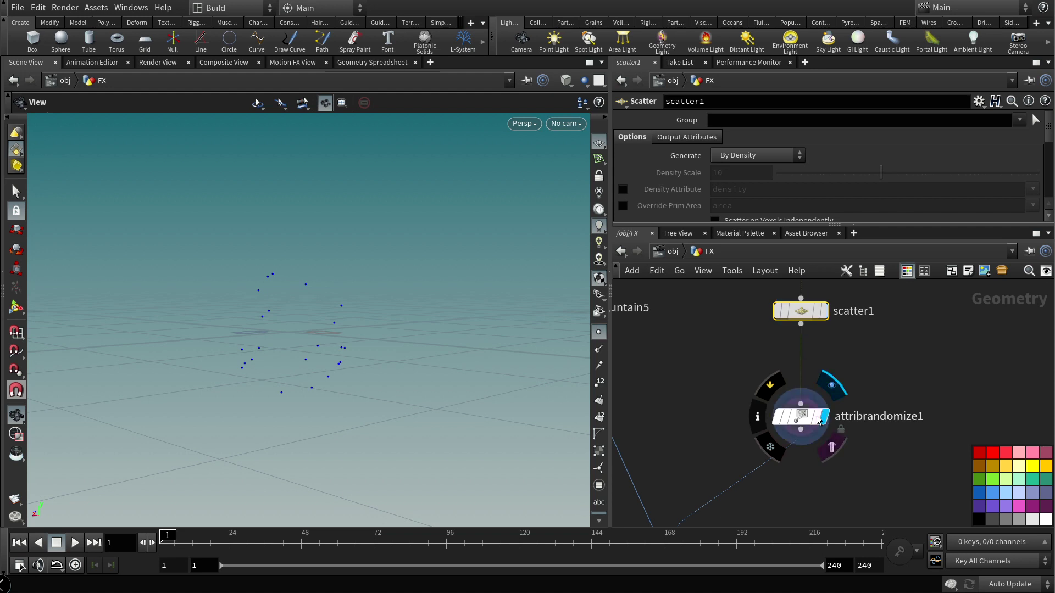
click(761, 175)
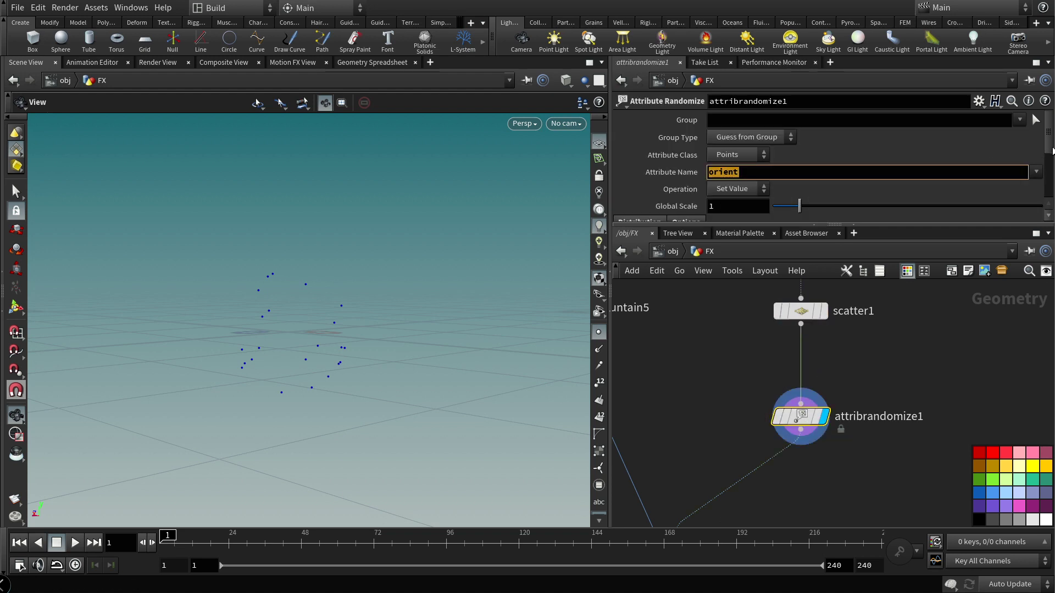
scroll(1052, 150, down, 3)
scroll(959, 440, down, 4)
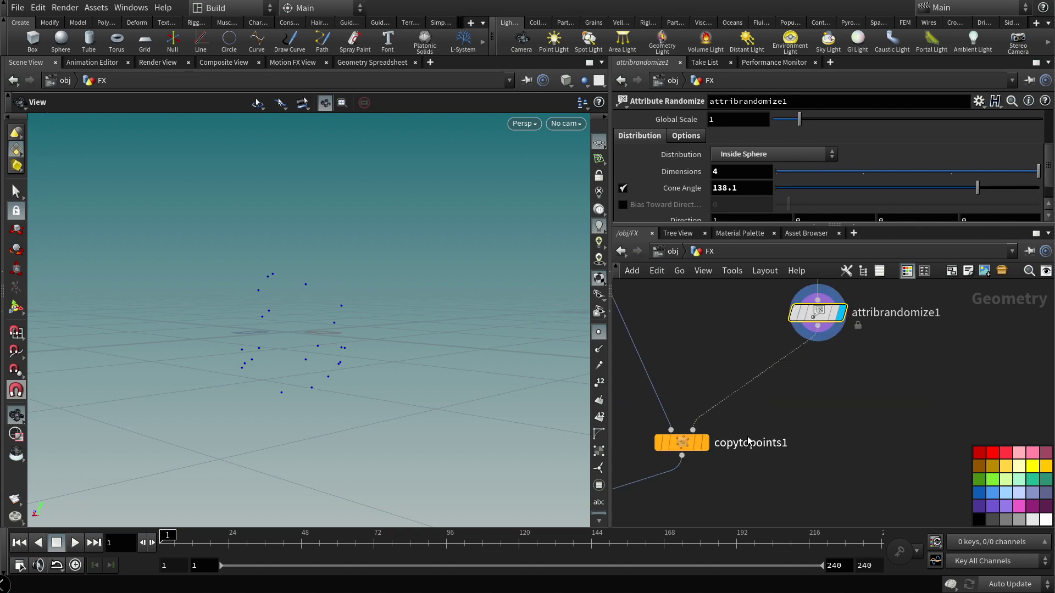
Step: Display copytopoints1 and examine the randomly oriented copies of the noisy cutting surface from several angles
click(706, 444)
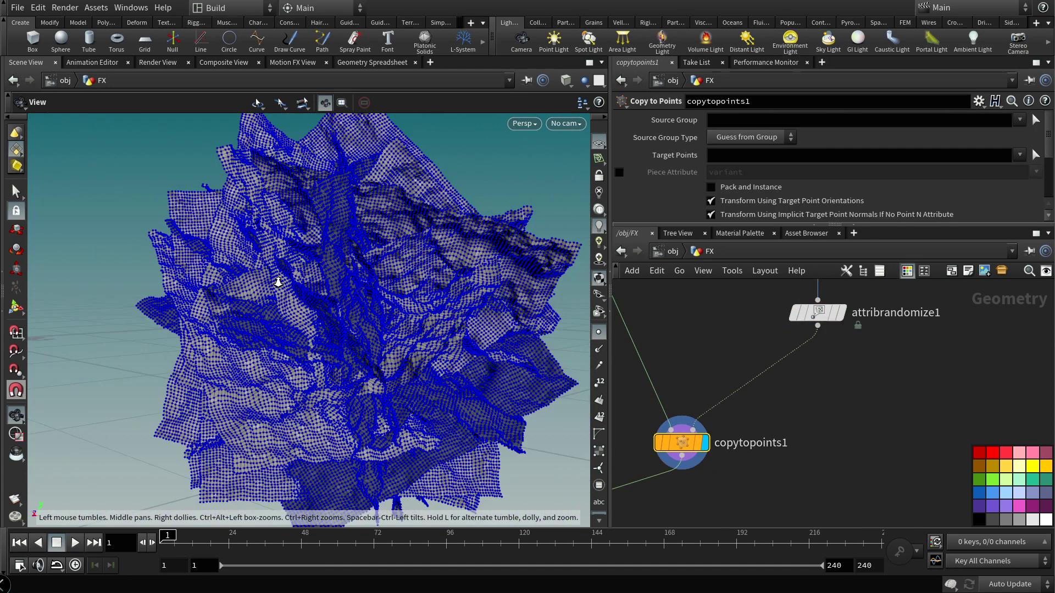
drag(278, 282, 572, 281)
mouse_move(539, 324)
mouse_down()
mouse_move(354, 308)
mouse_move(429, 287)
mouse_move(413, 286)
mouse_up()
scroll(732, 416, down, 5)
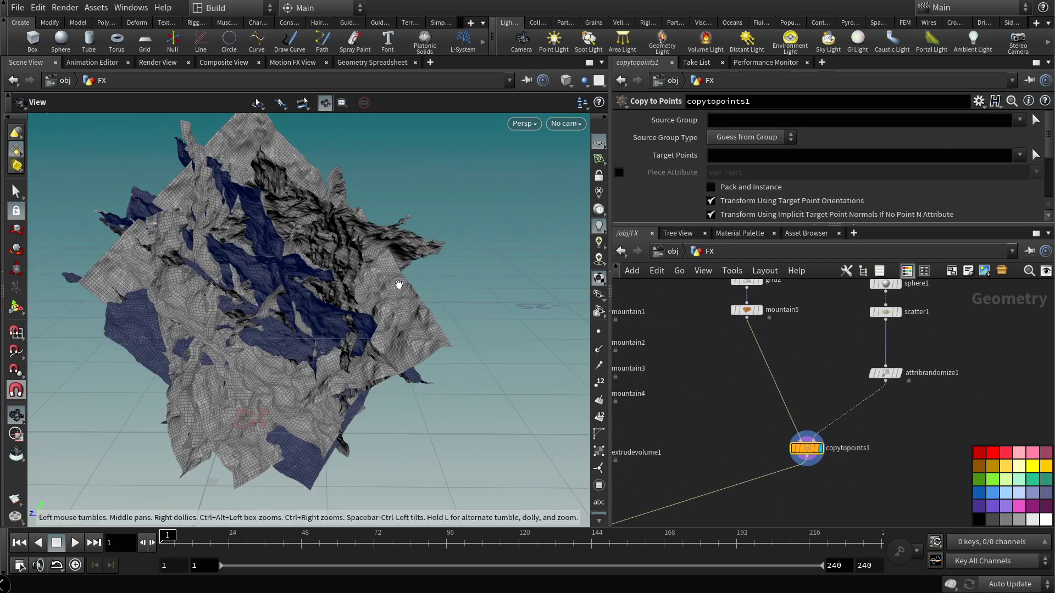
Step: Display extrudevolume1 and boolean1 in turn and examine the boolean's solid, surface and shatter settings
middle_drag(734, 420, 850, 327)
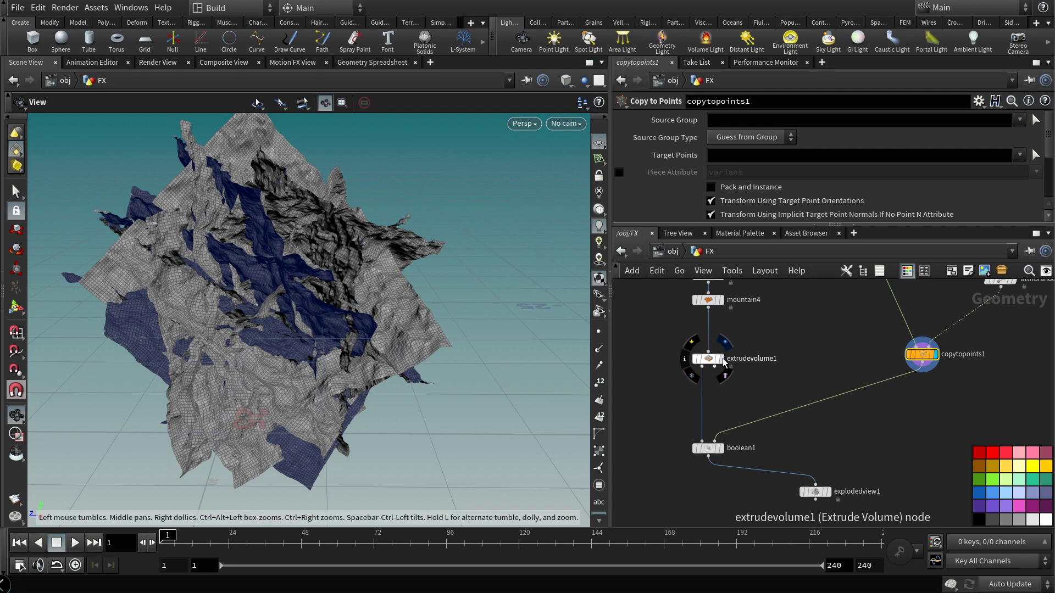
click(724, 360)
scroll(709, 434, up, 3)
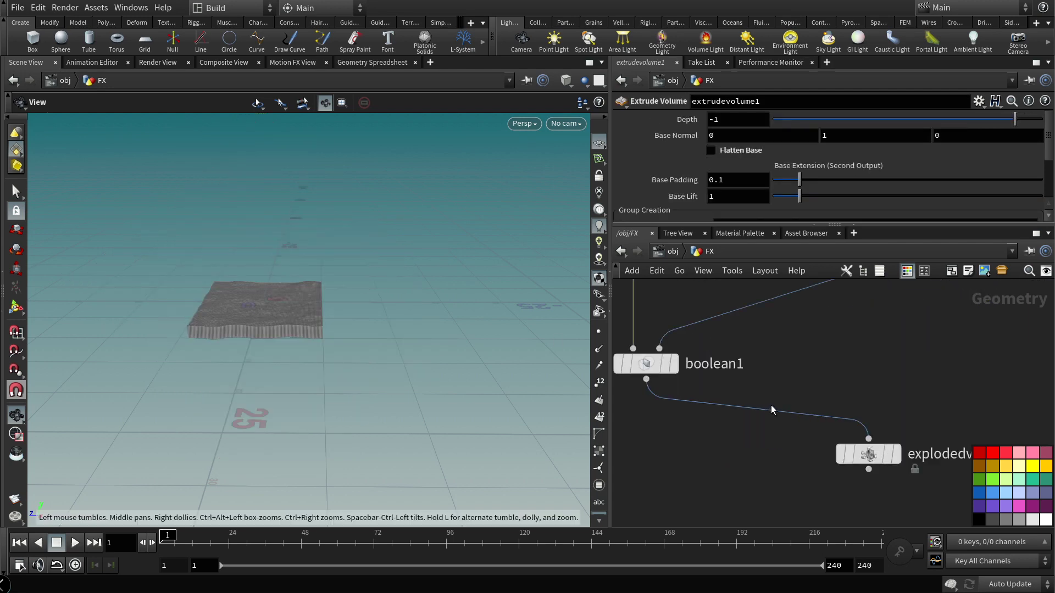
click(677, 363)
click(758, 225)
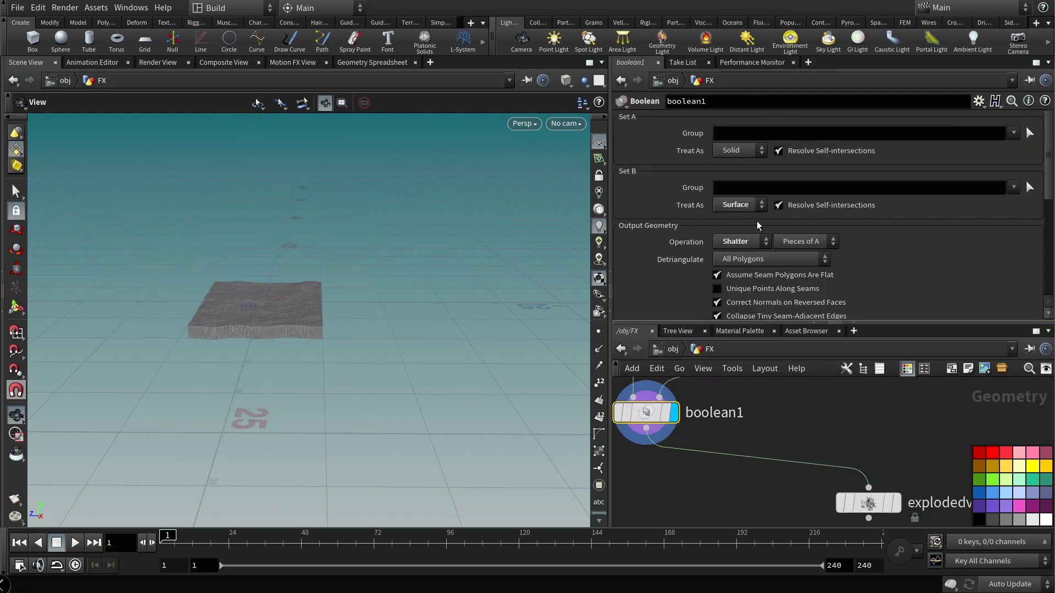
scroll(894, 270, down, 2)
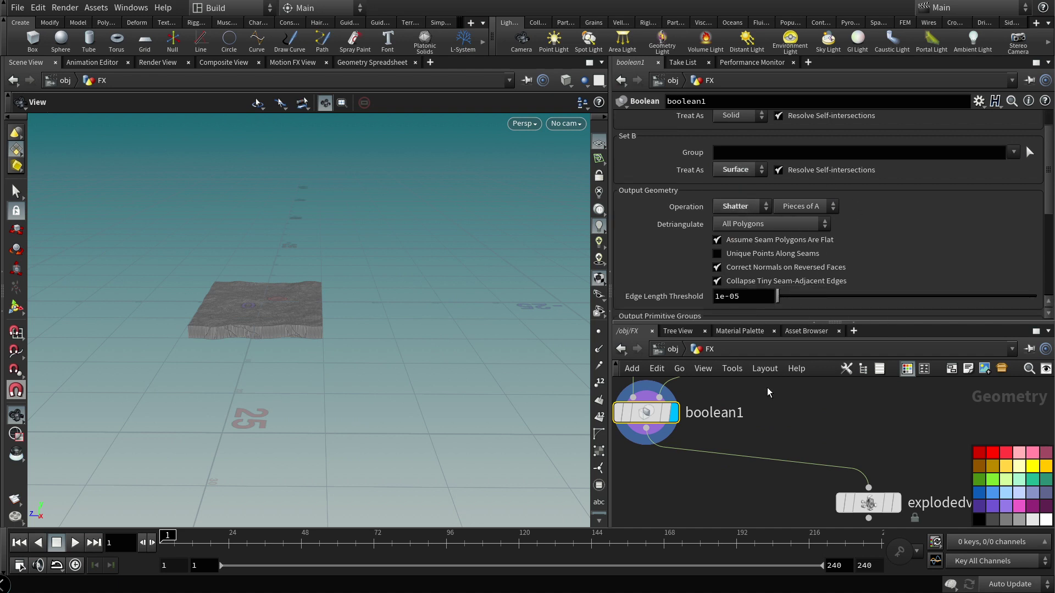
Step: Display the explodedview1 node and examine its settings and the separated ground pieces
middle_drag(816, 447, 758, 416)
click(837, 473)
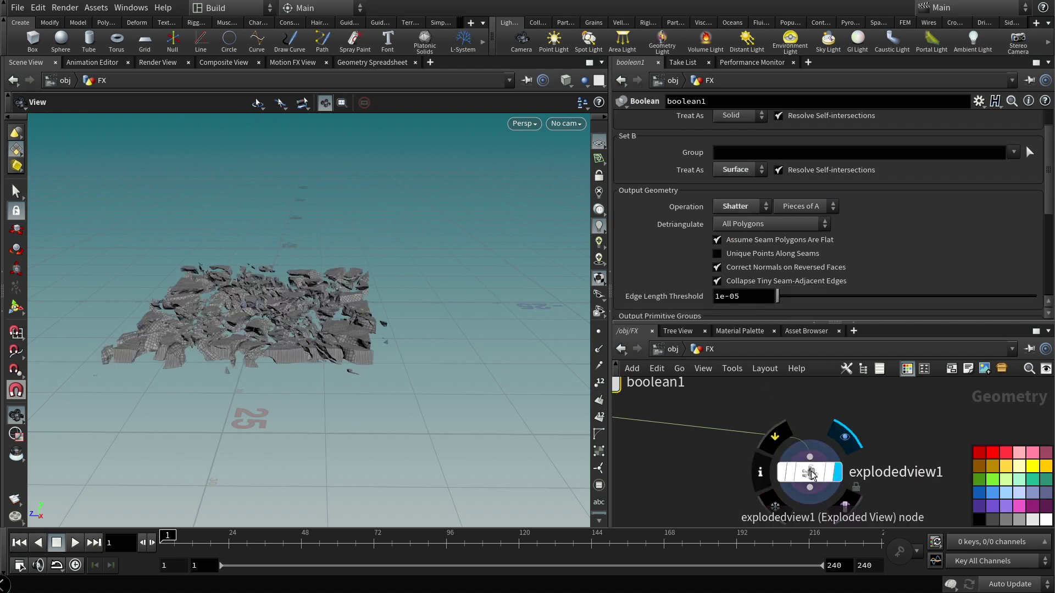
click(805, 473)
drag(466, 310, 432, 350)
scroll(432, 349, down, 5)
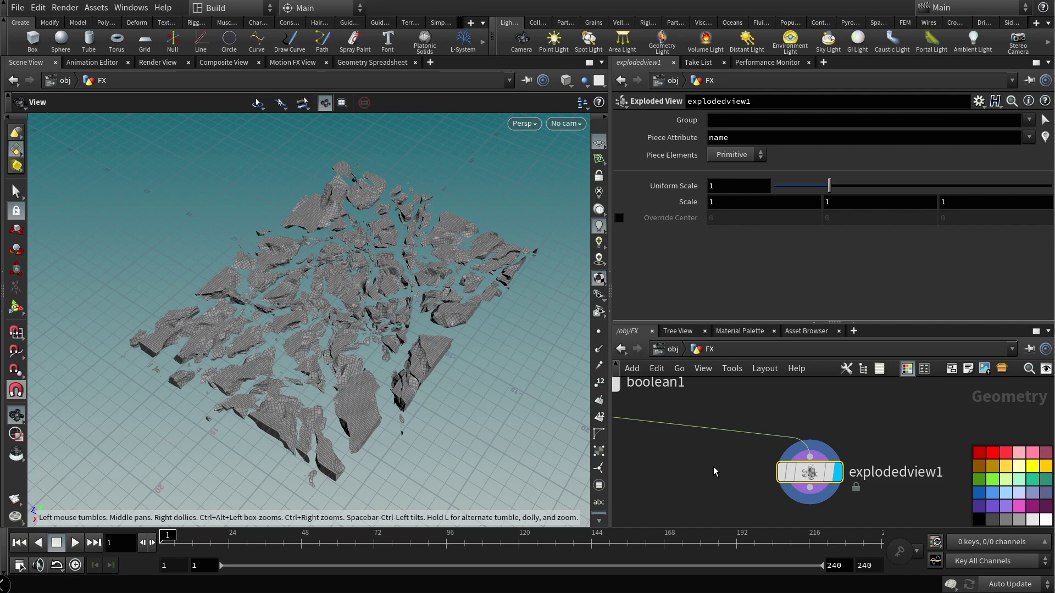
Step: Add a Transform node below boolean1, wire it to the boolean's output and display it
mouse_move(714, 471)
middle_down()
mouse_move(780, 439)
mouse_move(727, 471)
middle_up()
key(Tab)
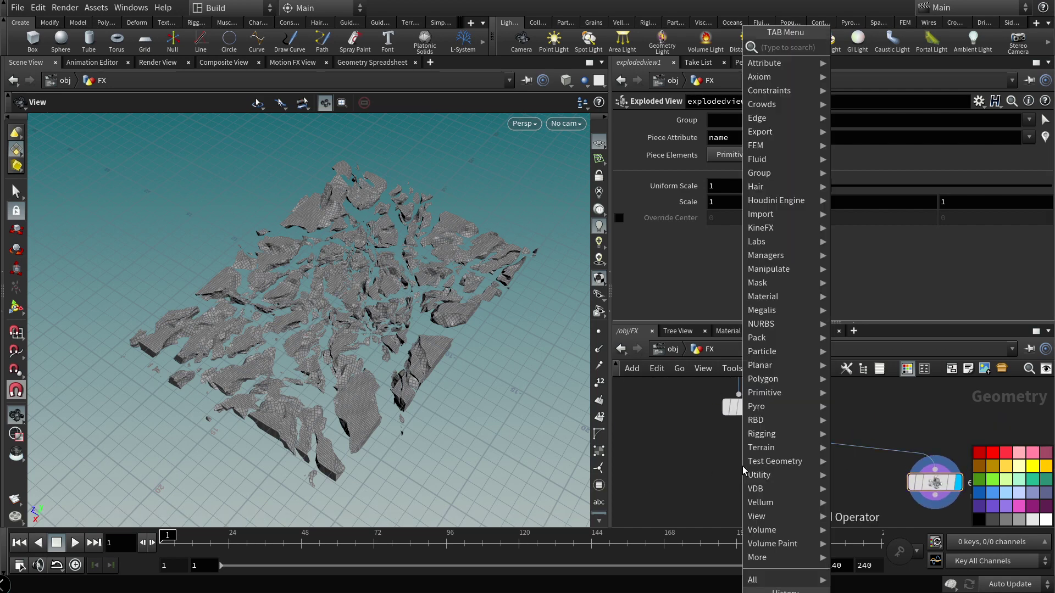
text(trans)
click(850, 77)
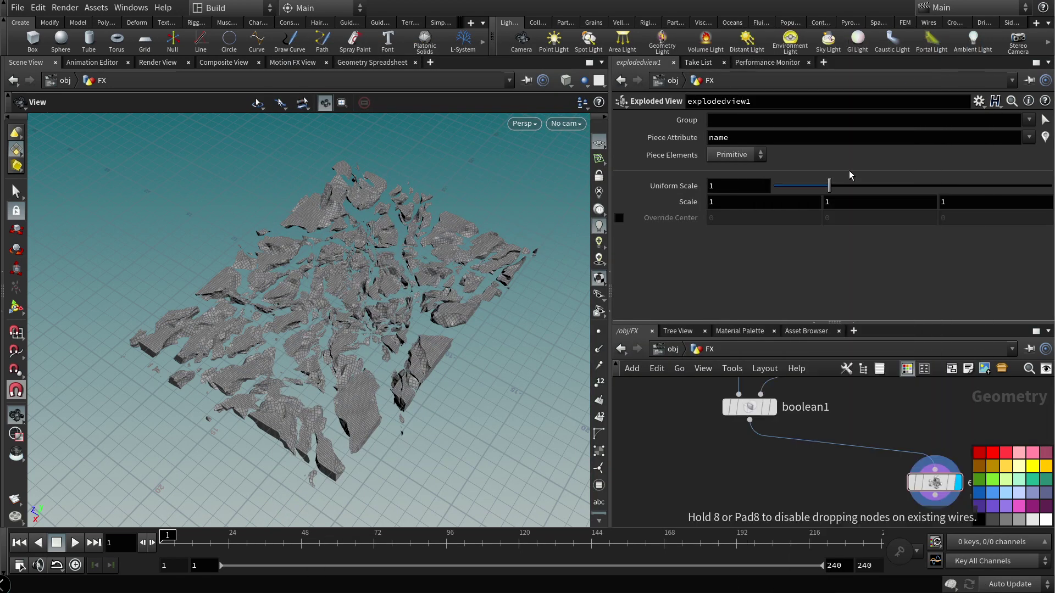
click(748, 488)
click(750, 419)
click(751, 488)
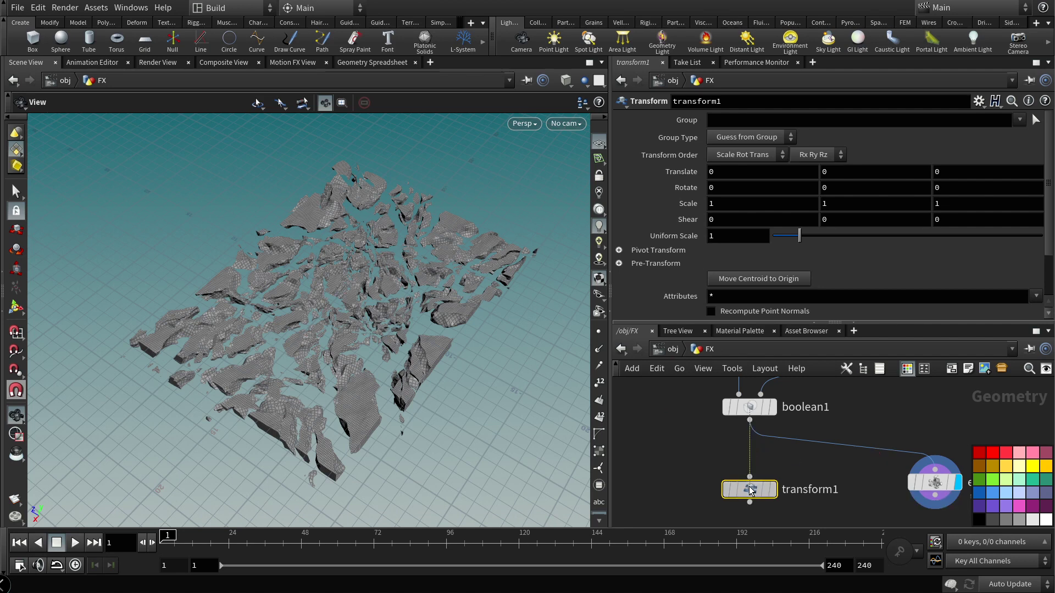
click(772, 489)
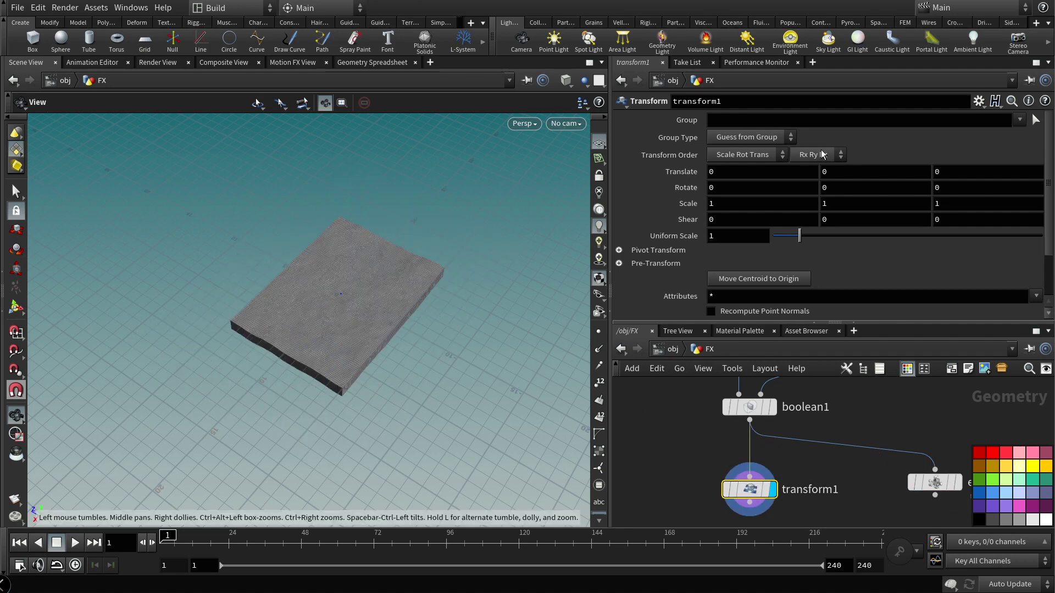
Step: Try a Y translation of 1.1 on the transform1 node and change it to 25
double_click(838, 171)
text(1.1)
key(Return)
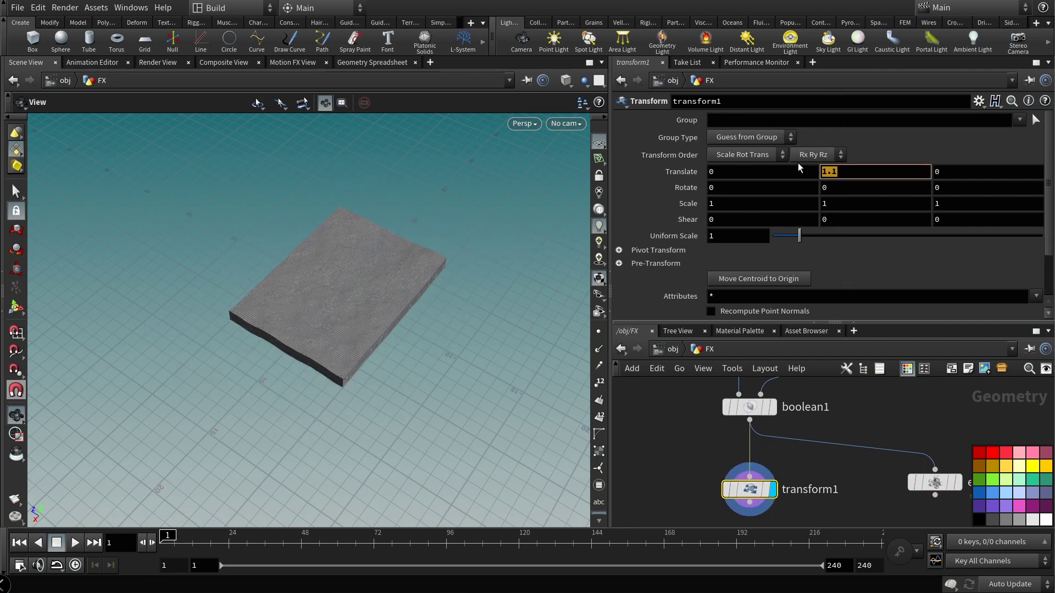
text(25)
key(Return)
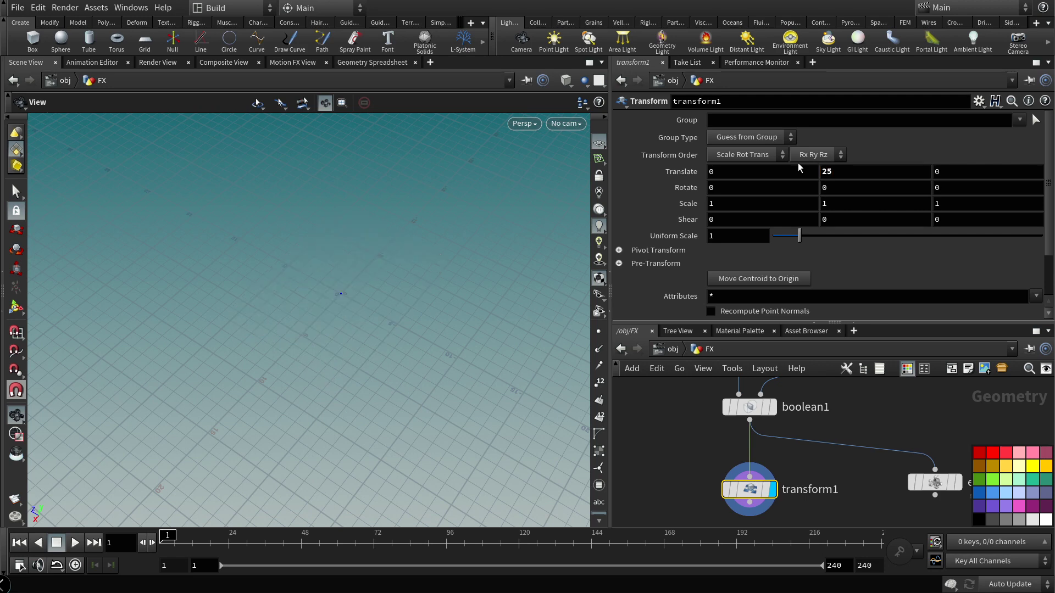
Step: Rotate the slab on the transform1 node by 47 in X, 8 in Y and 27 in Z
scroll(125, 238, down, 5)
drag(125, 238, 349, 310)
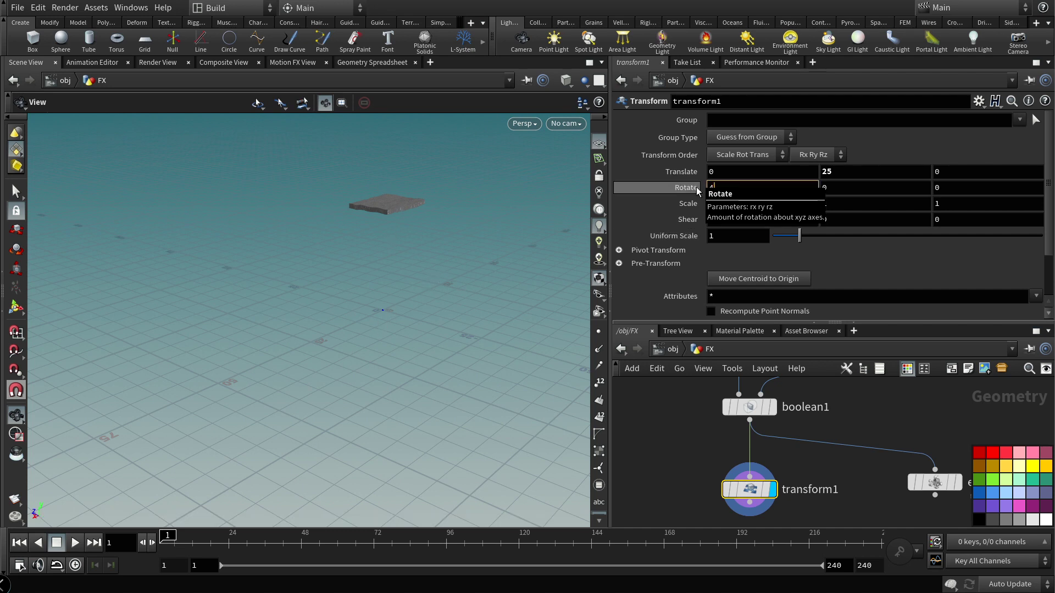
text(47)
click(843, 188)
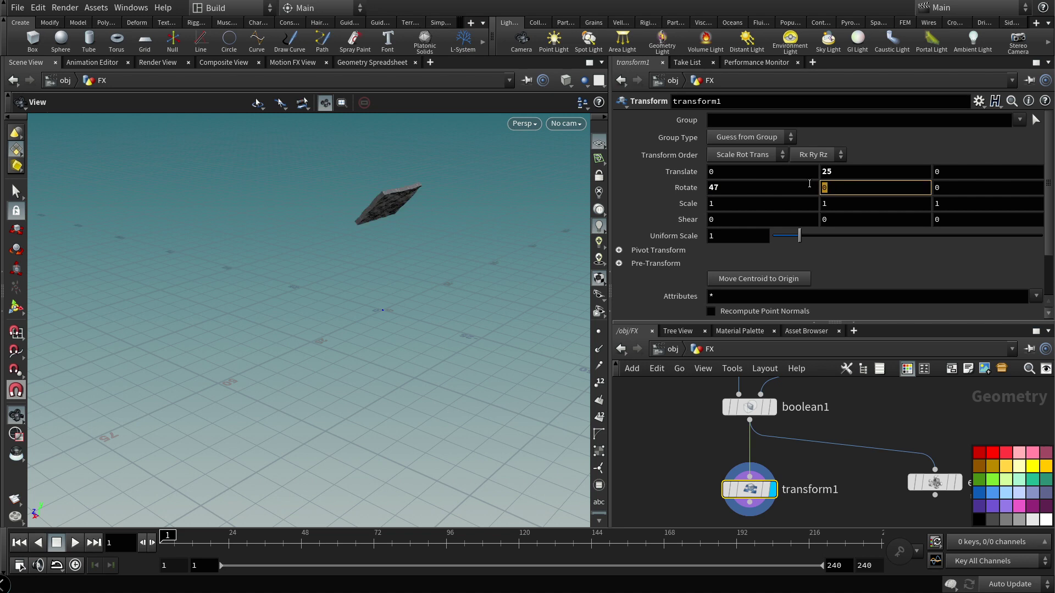
click(937, 187)
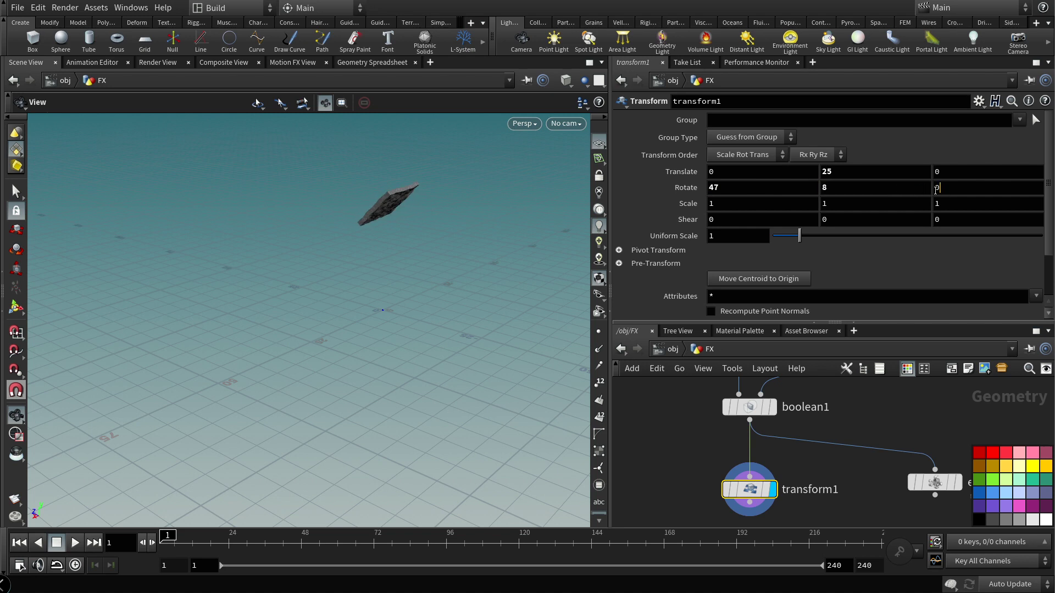
key(Return)
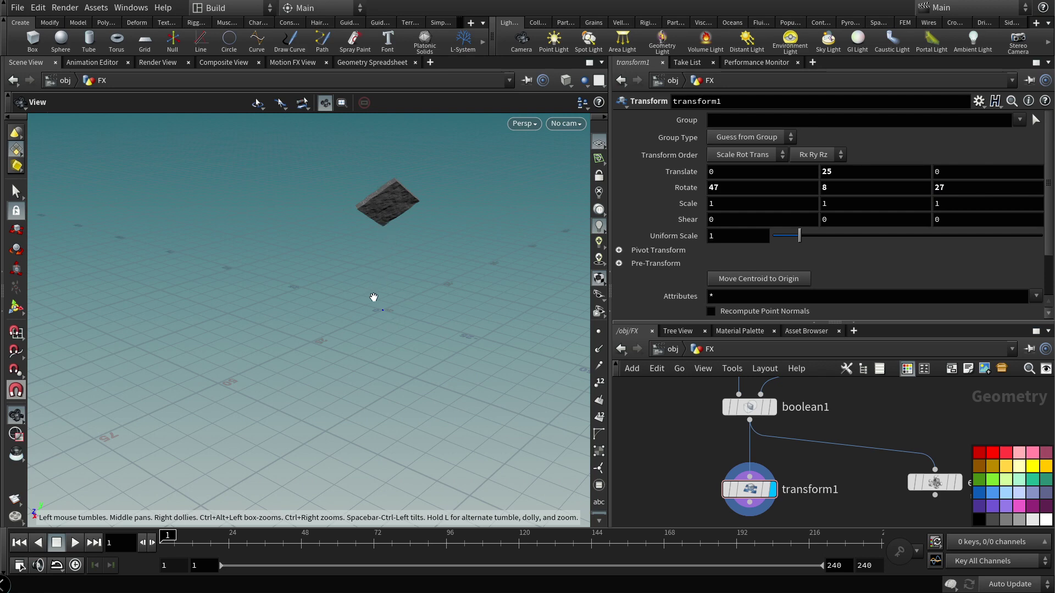
drag(383, 279, 447, 300)
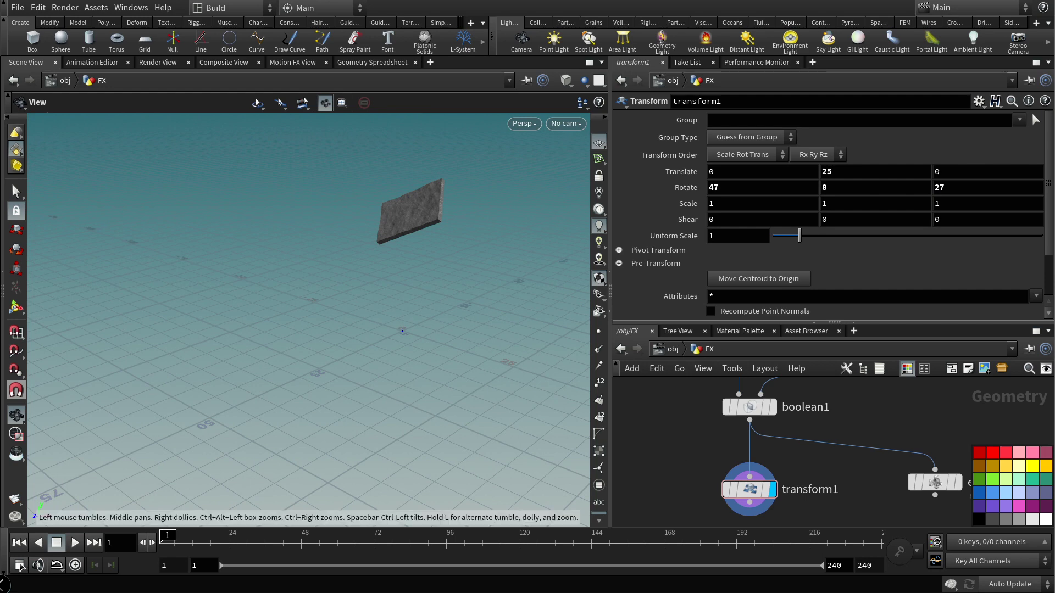
Step: Add an Assemble node fed by transform1 and have it create packed geometry
key(ctrl+z)
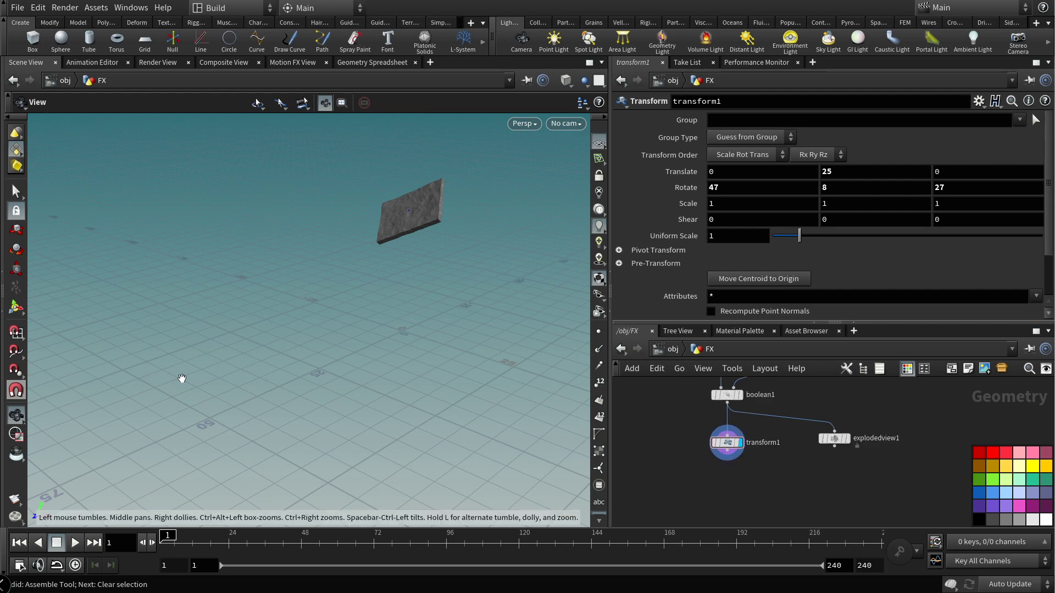
key(Tab)
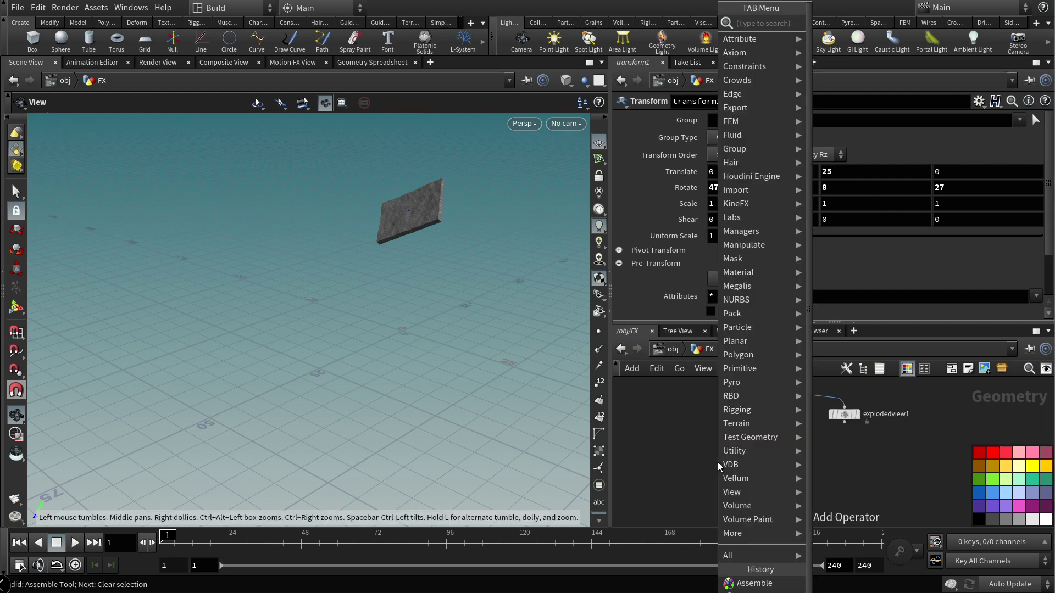
text(as)
click(839, 22)
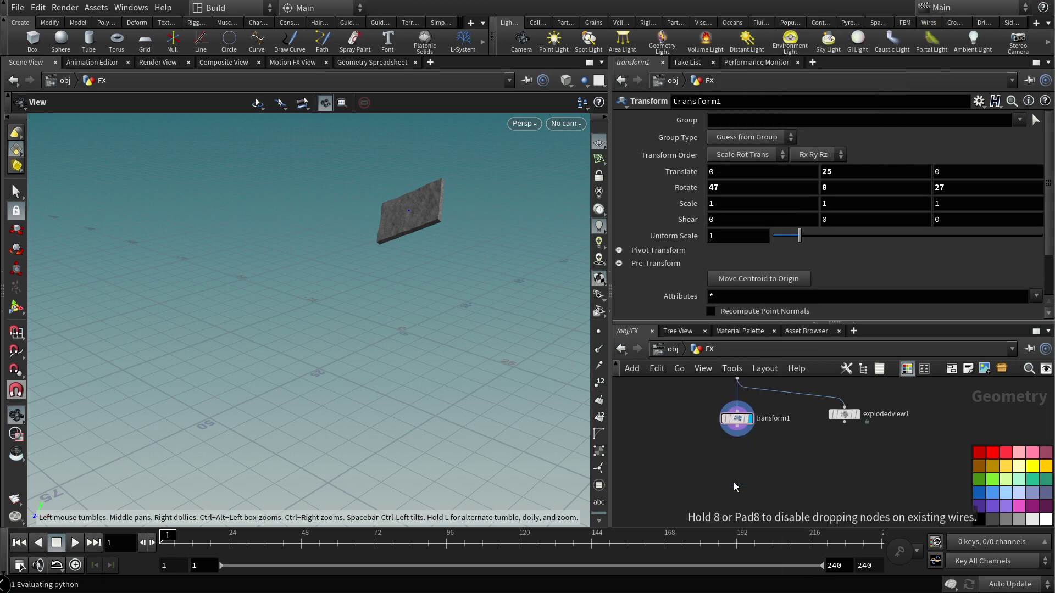
click(739, 439)
drag(737, 434, 740, 481)
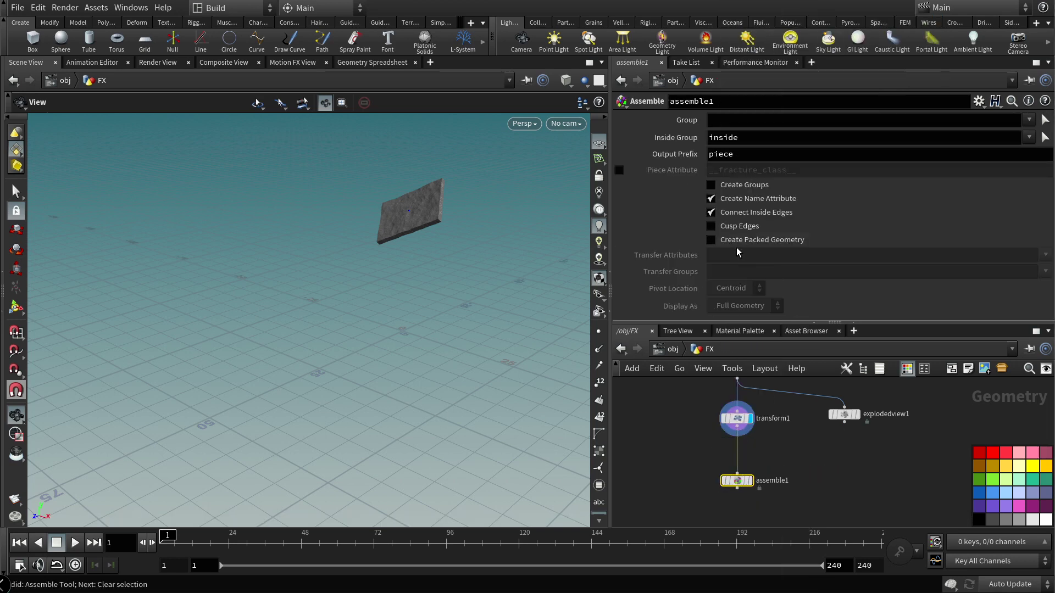
click(710, 241)
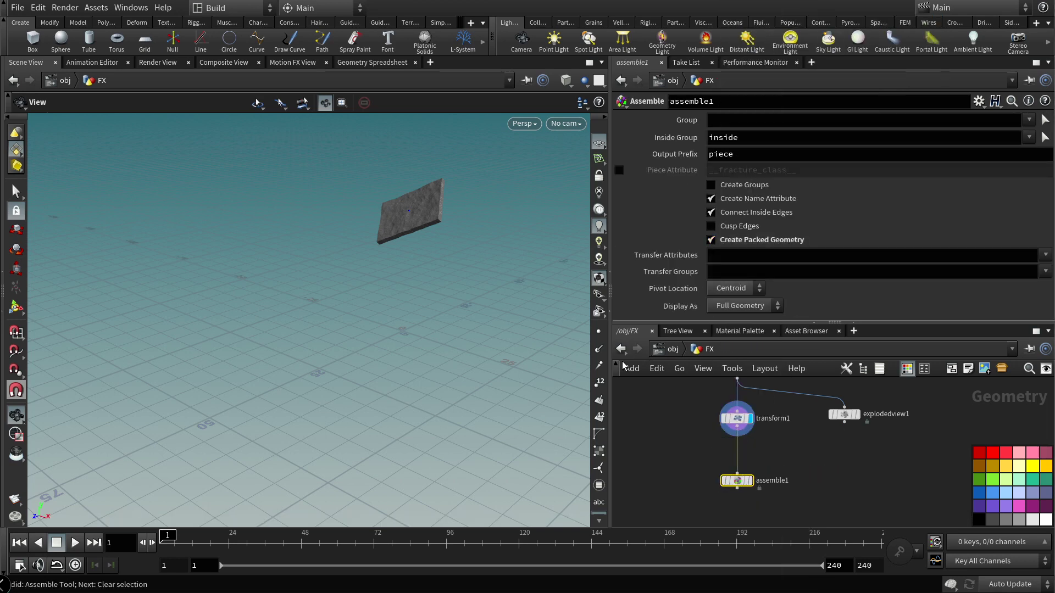
Step: Enlarge the network area, then add a DOP Network below assemble1 and wire assemble1's output to its first input
drag(610, 341, 499, 330)
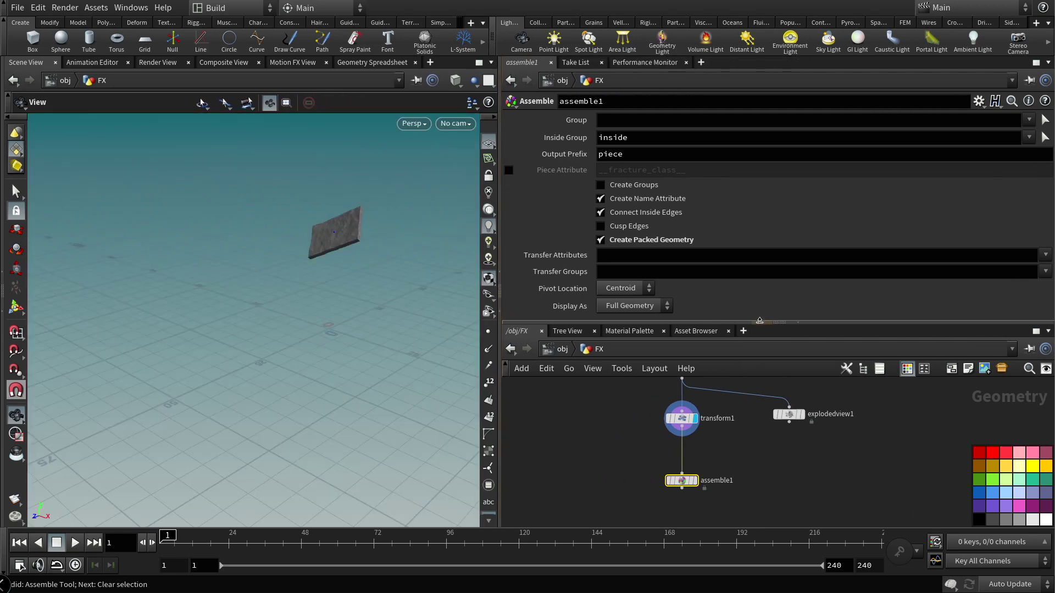
drag(759, 322, 760, 188)
middle_drag(734, 518, 745, 447)
key(Tab)
text(dop)
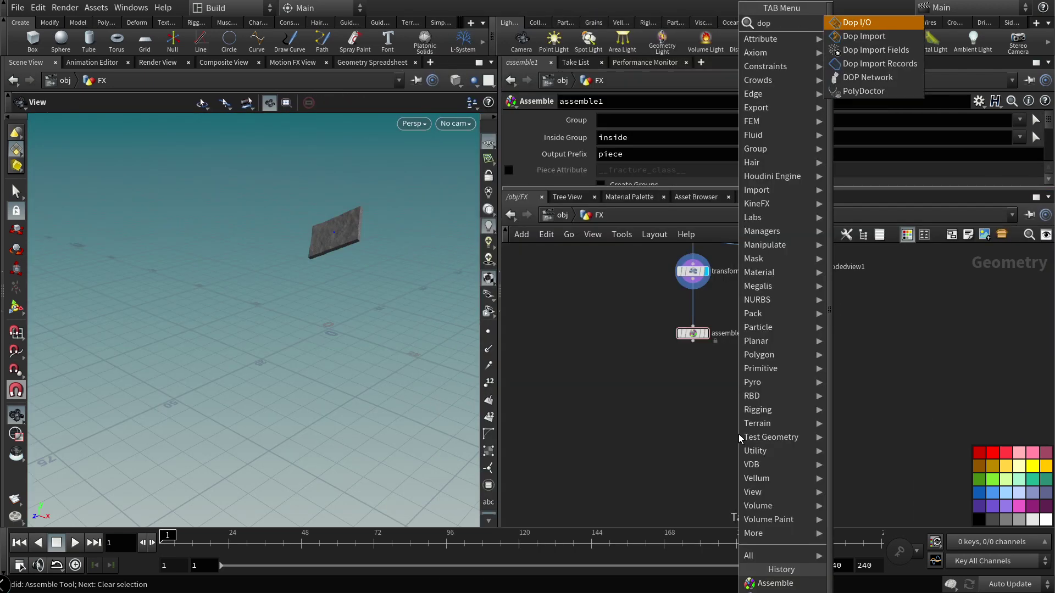
click(868, 77)
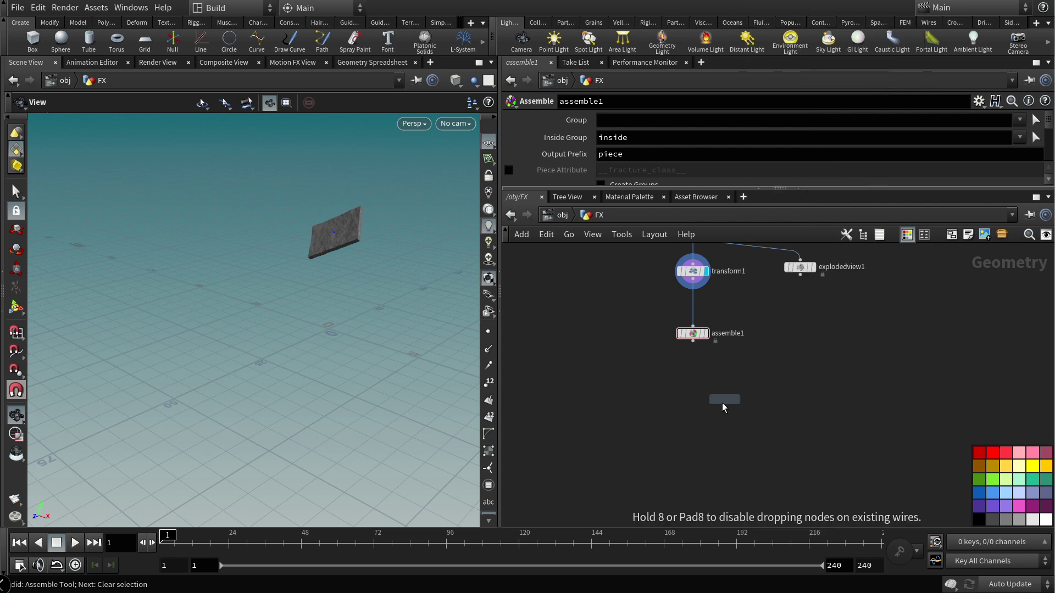
click(692, 442)
click(693, 342)
click(684, 435)
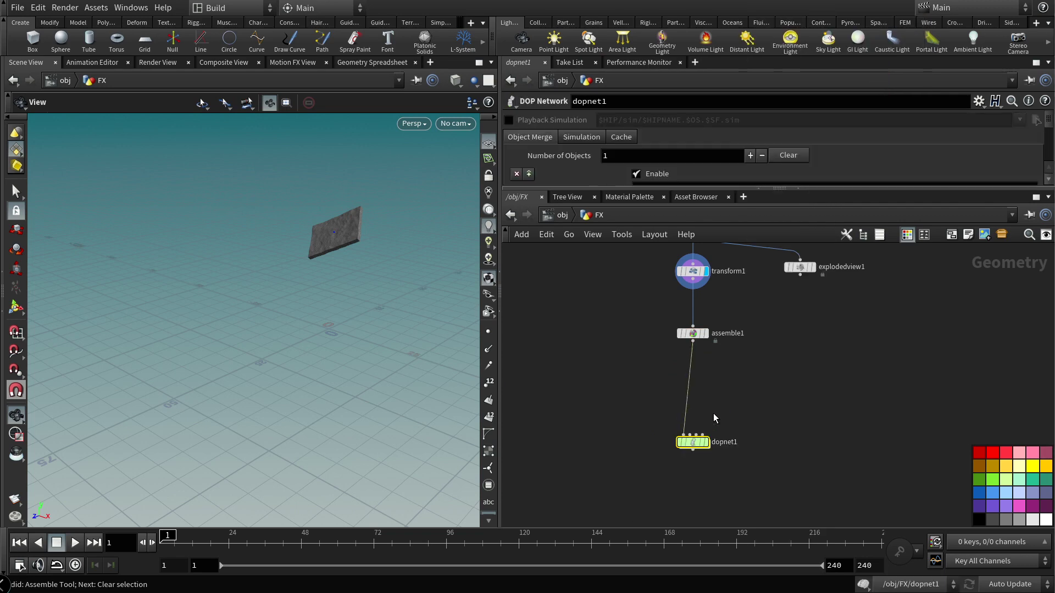
Step: Insert a Null named geo into the wire between assemble1 and the DOP network and offset it to the side
key(Tab)
mouse_move(780, 18)
click(840, 33)
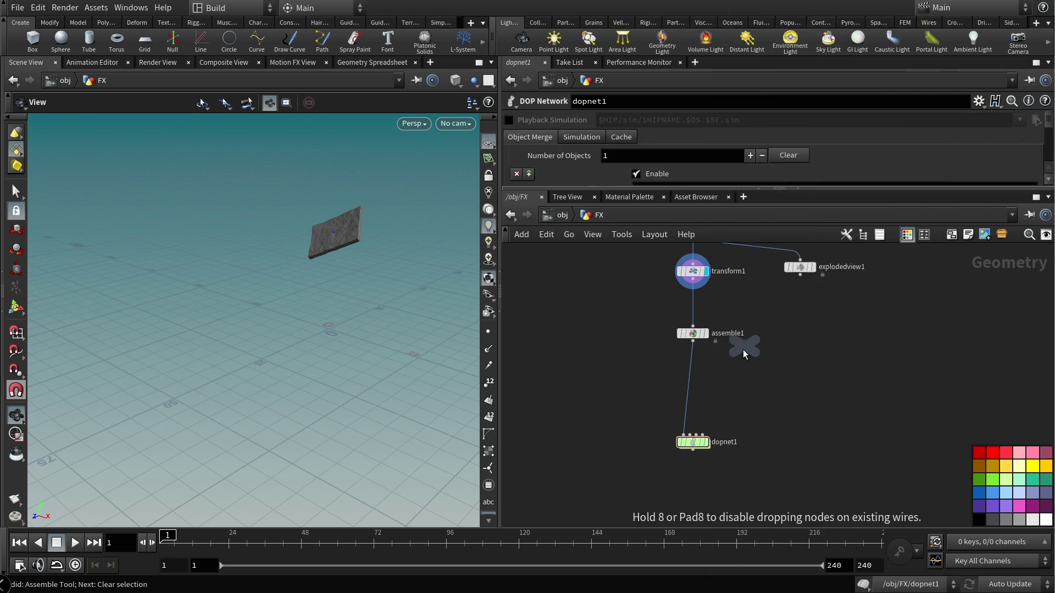
click(687, 408)
double_click(710, 408)
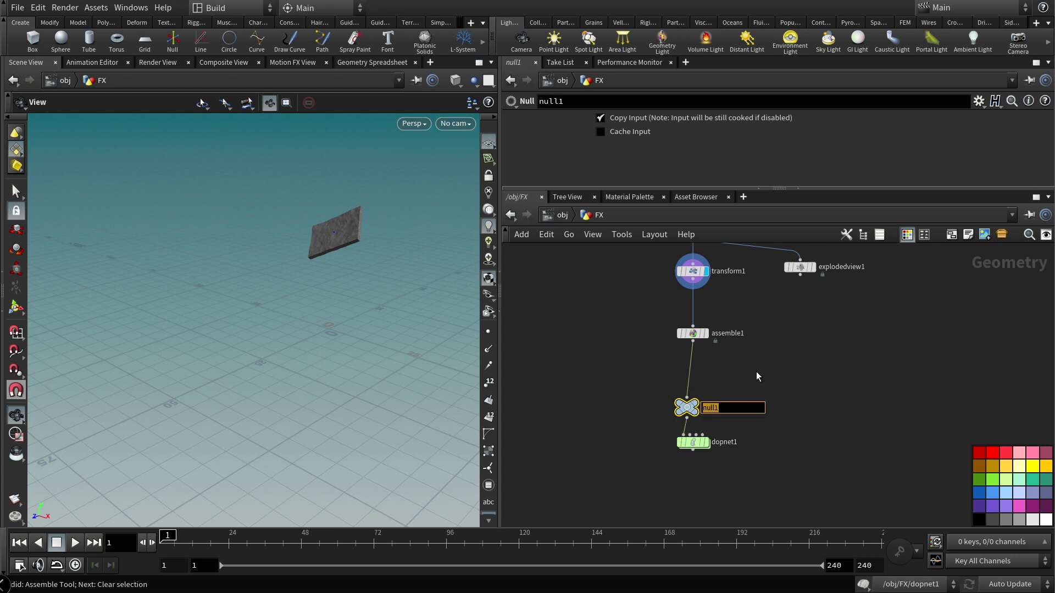
text(geo)
key(Return)
drag(688, 407, 649, 404)
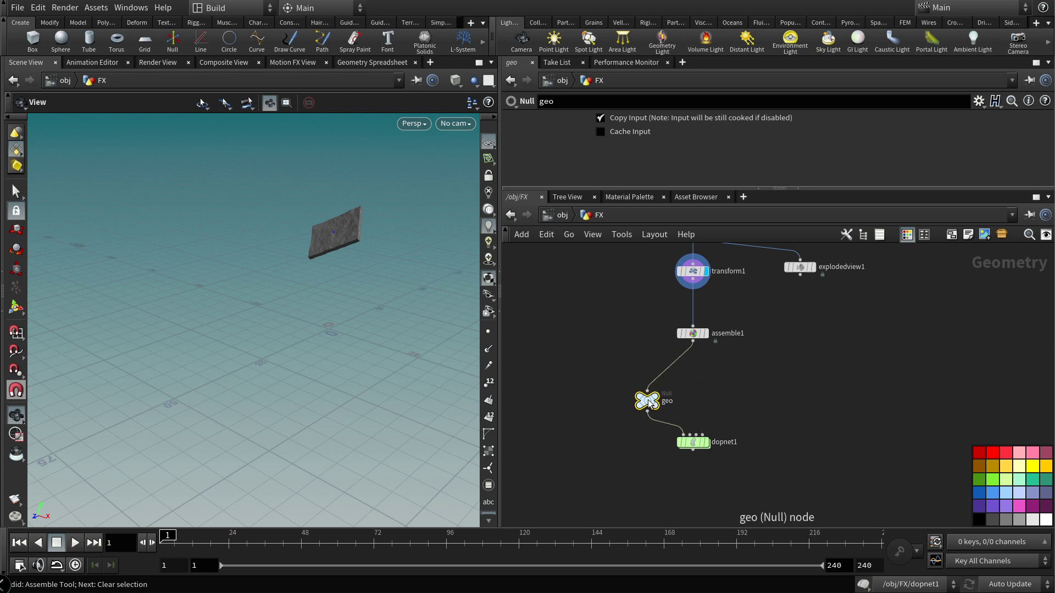
Step: Inside dopnet1, add an RBD Packed Object node and set its geometry source to First Context Geometry
click(694, 442)
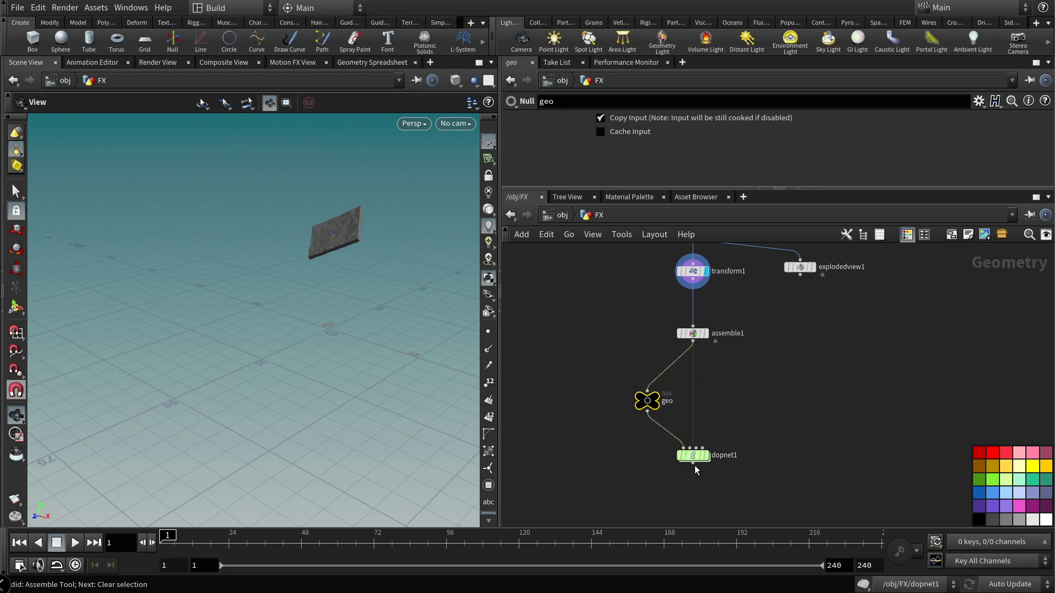
key(i)
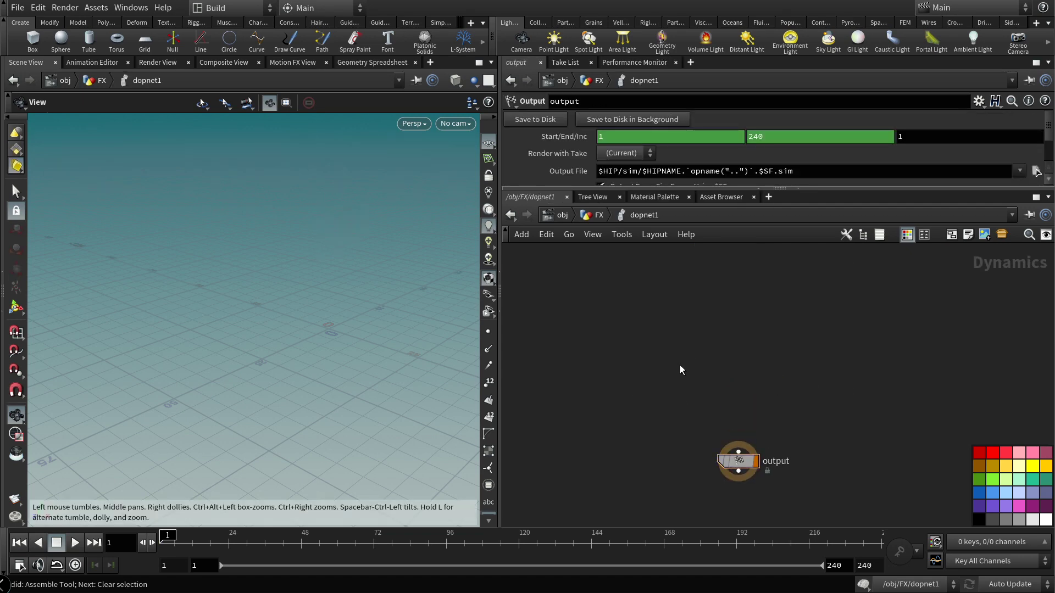
key(Tab)
text(rbd)
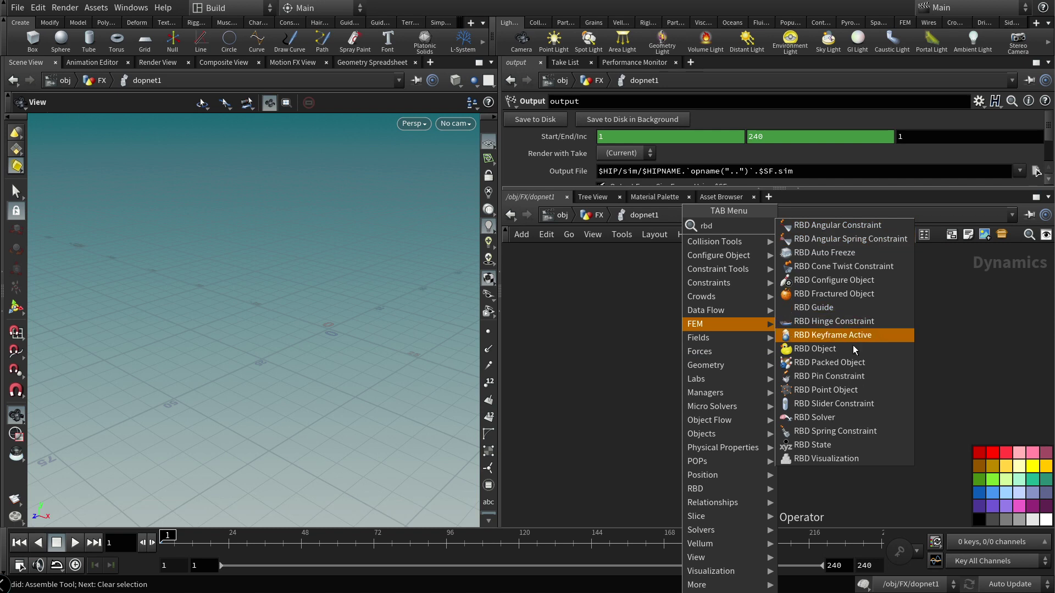
click(832, 362)
click(699, 304)
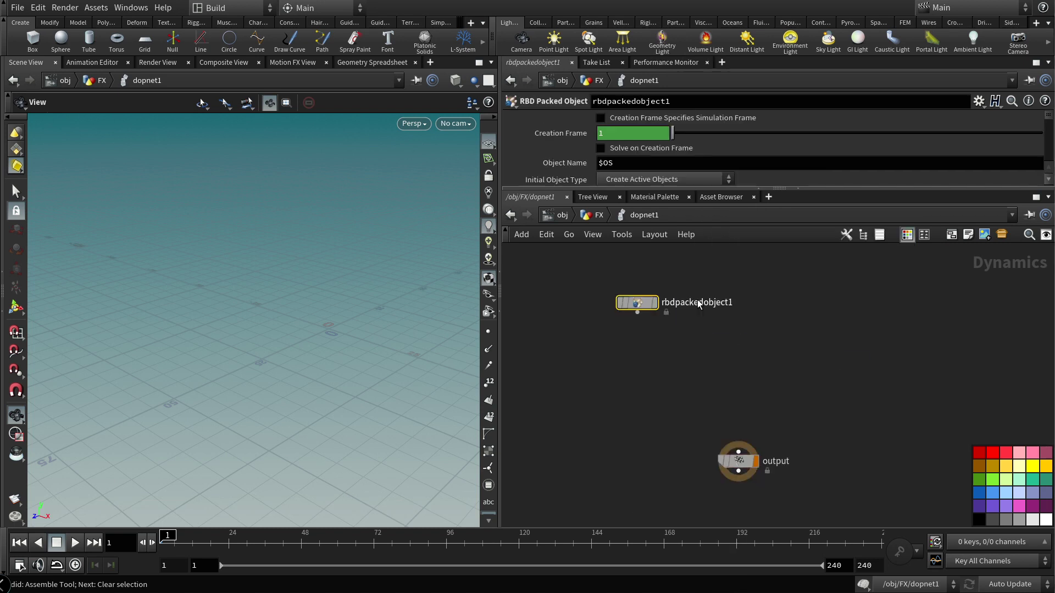
click(656, 188)
click(640, 199)
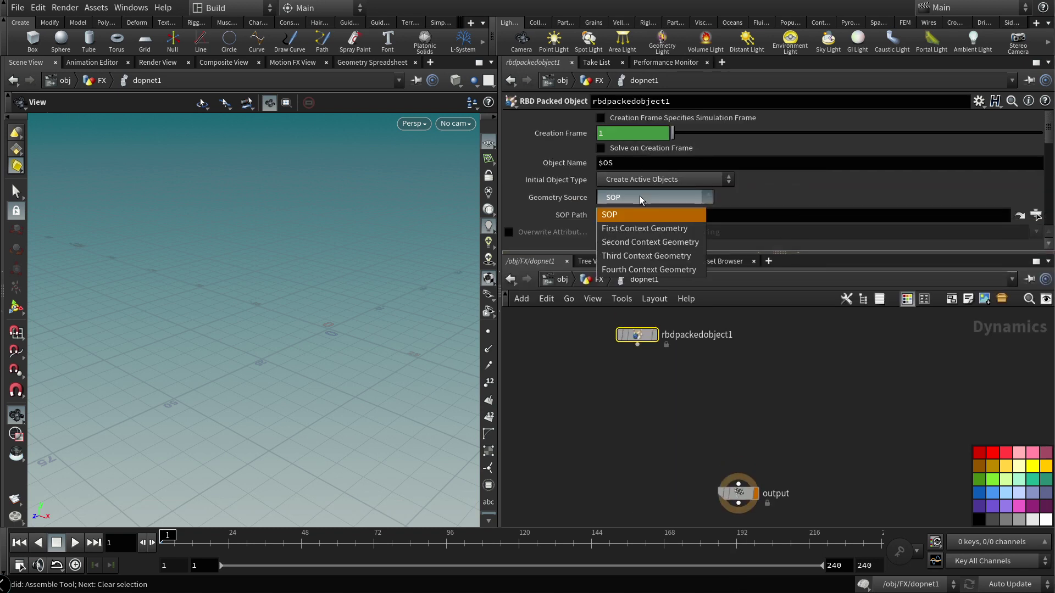
click(648, 228)
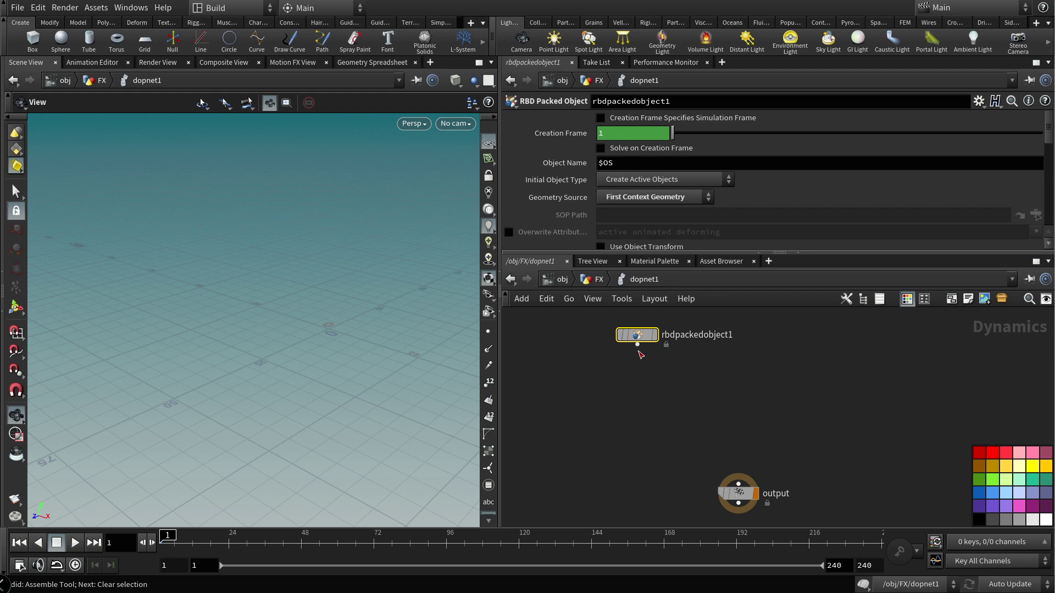
Step: Add a Ground Plane node below the RBD packed object in the dynamics network
click(643, 385)
key(Tab)
text(grou)
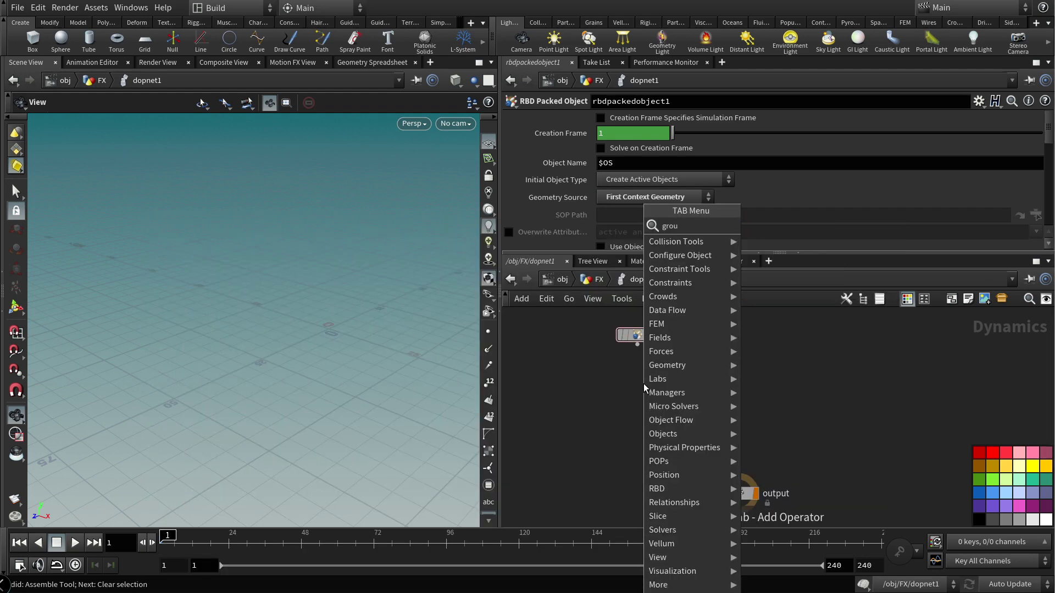
key(Return)
click(624, 445)
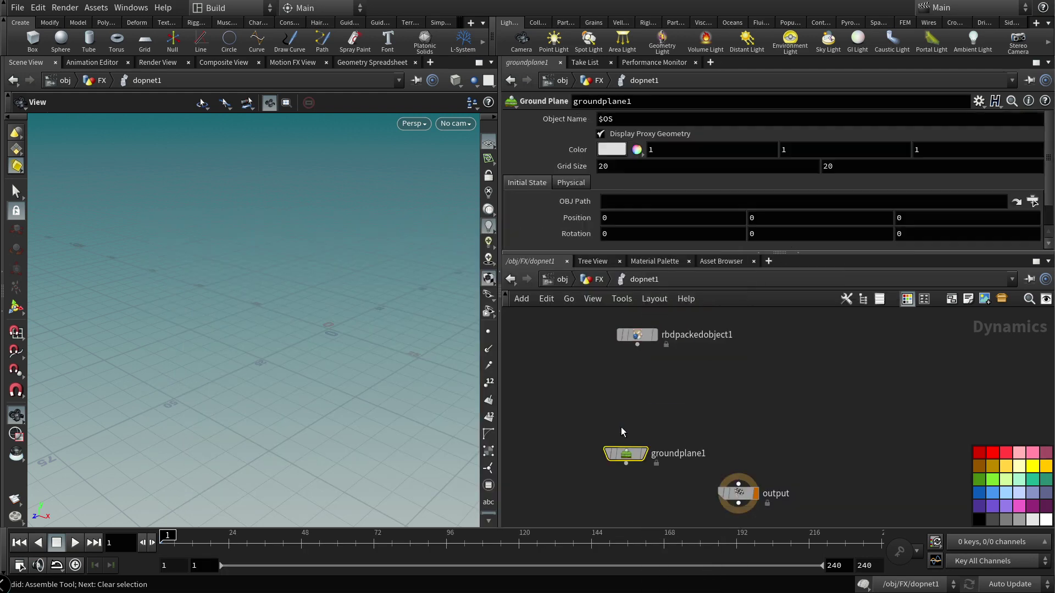
Step: Add a Merge node below groundplane1, wire the ground plane into it and lay out the nodes
key(Tab)
text(merge)
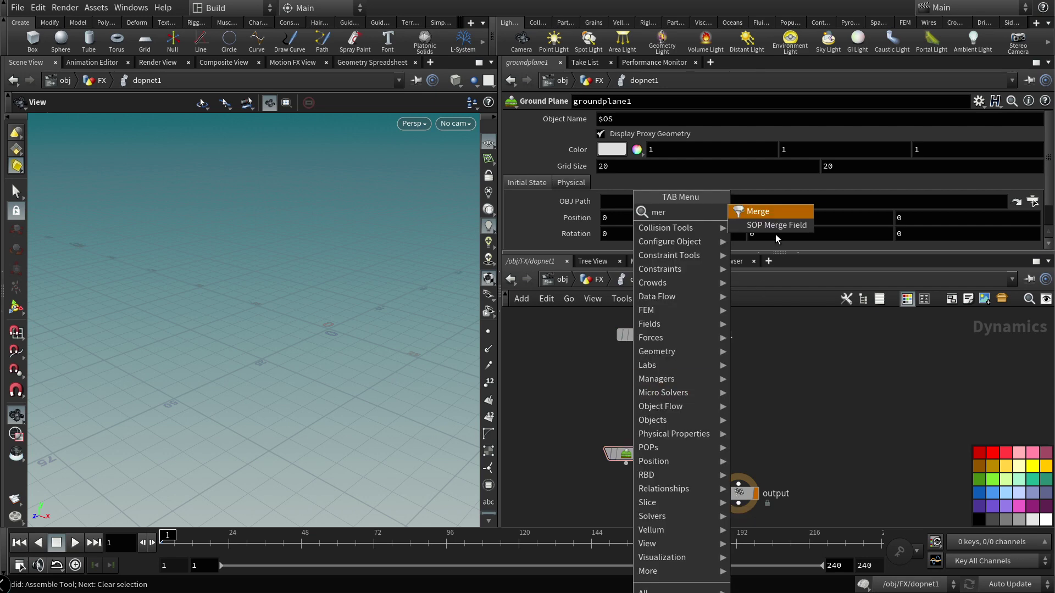
key(Return)
click(632, 477)
key(l)
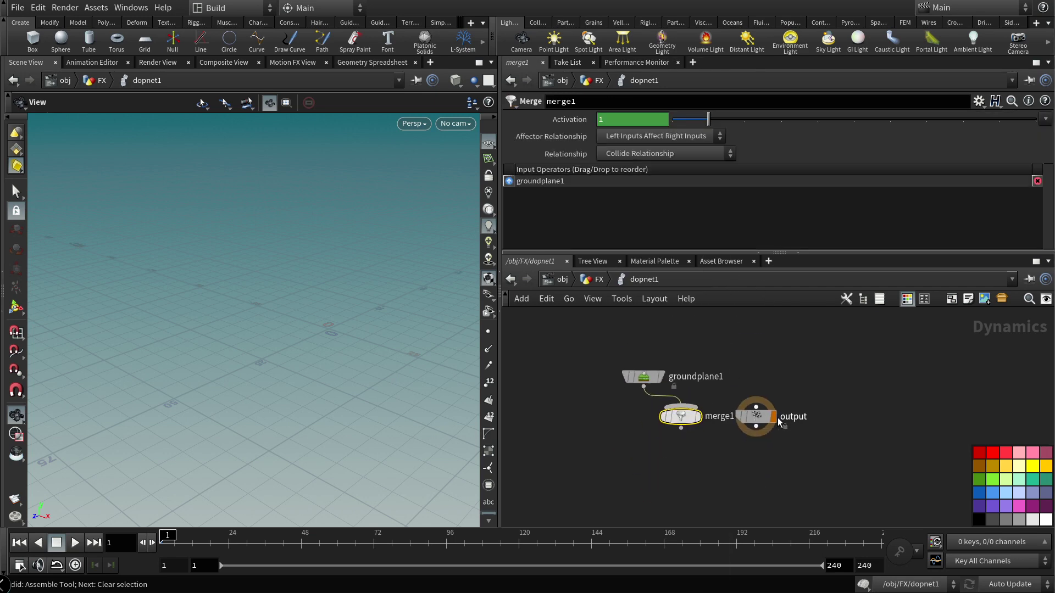
Step: Add a Gravity Force node above the merge and wire its output into merge1
key(Tab)
text(grav)
key(Return)
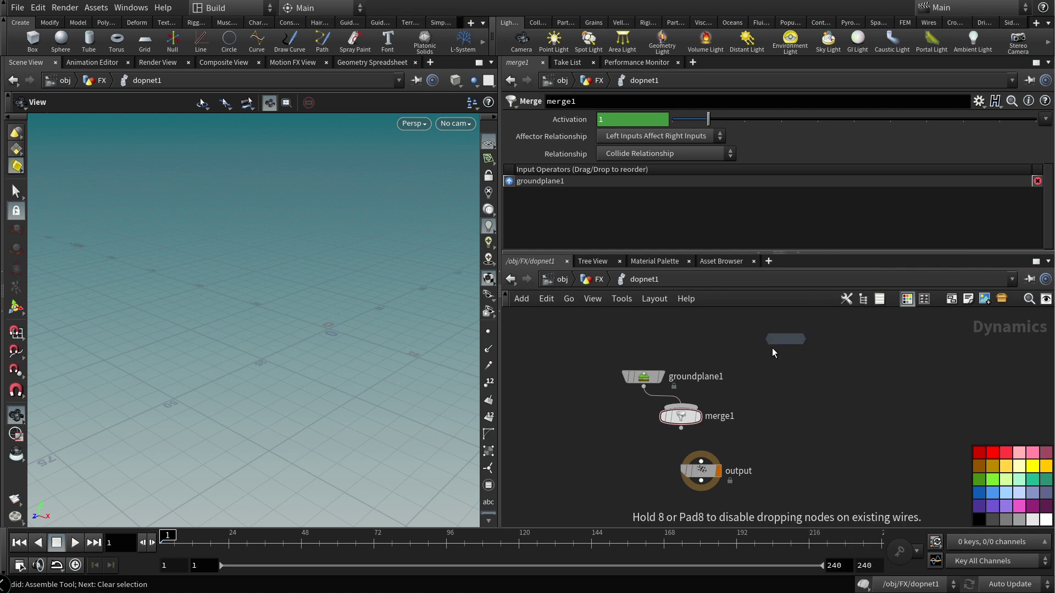
click(744, 358)
drag(738, 351, 693, 416)
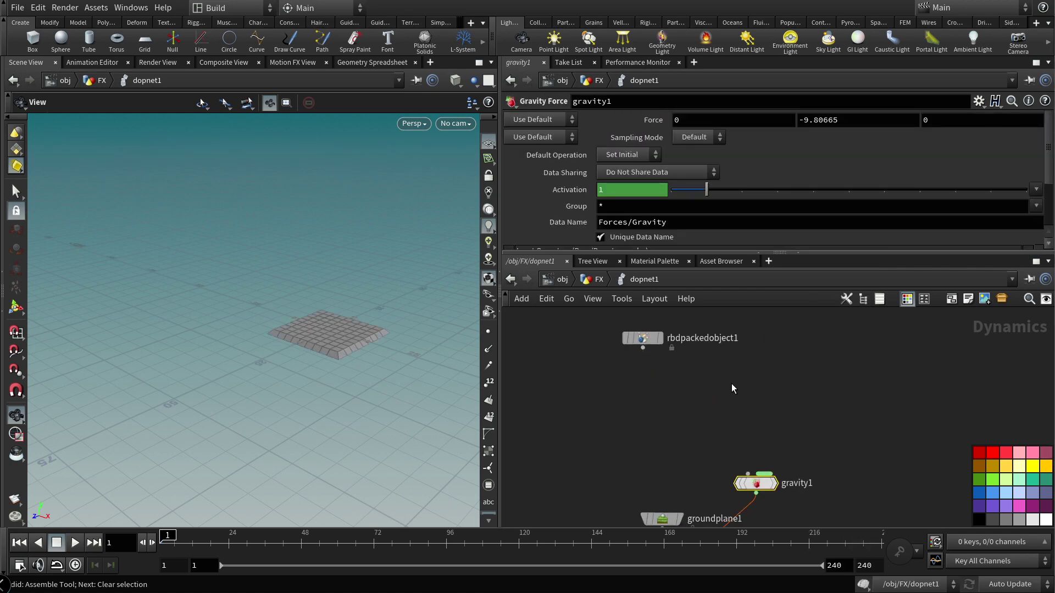
Step: Add a Rigid Body Solver, wire rbdpackedobject1 into its first input and connect its output to gravity1
key(Tab)
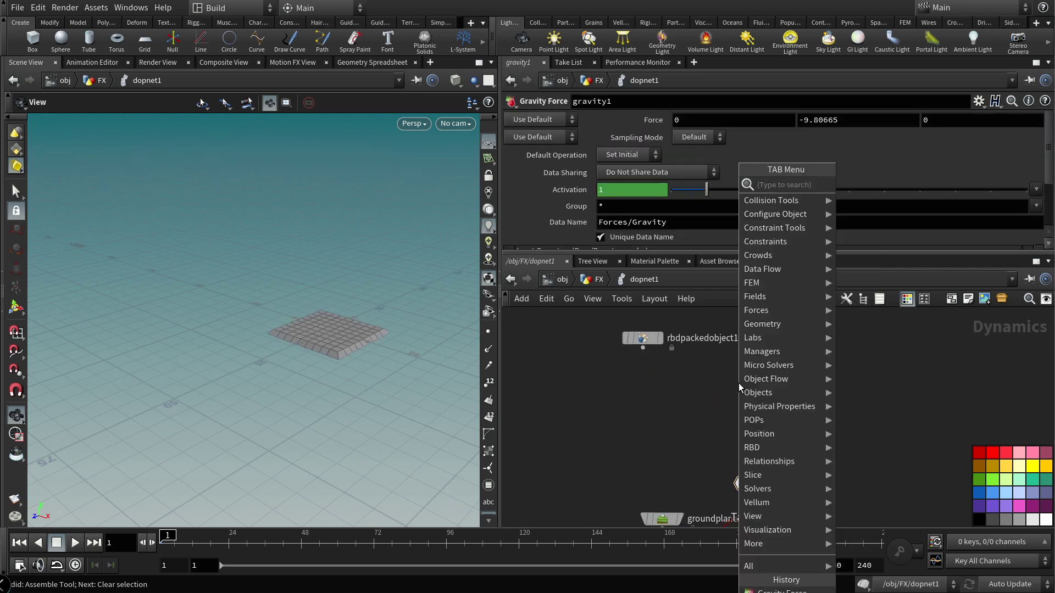
text(sol)
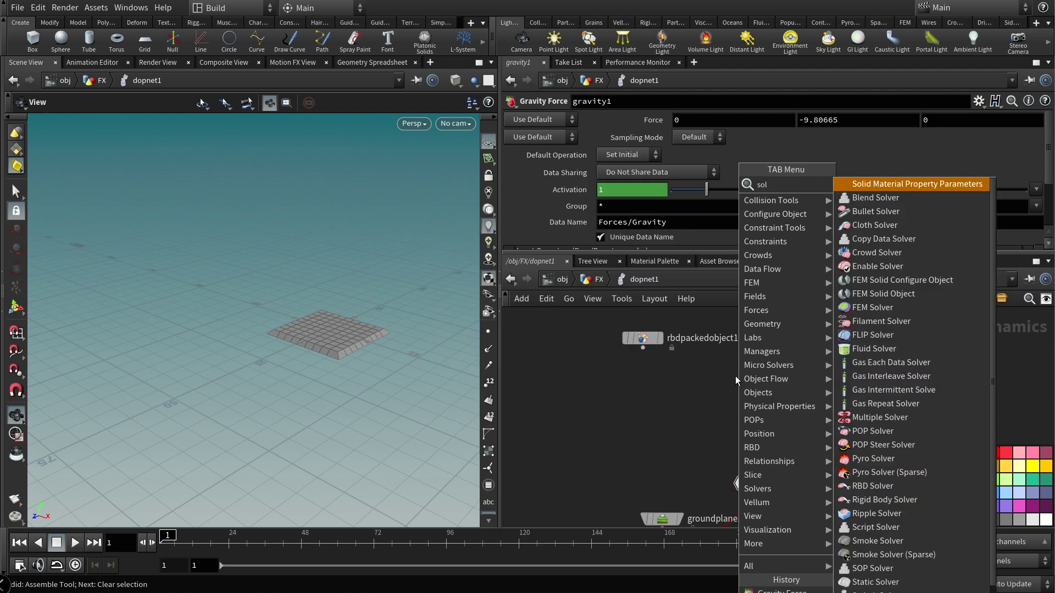
click(885, 499)
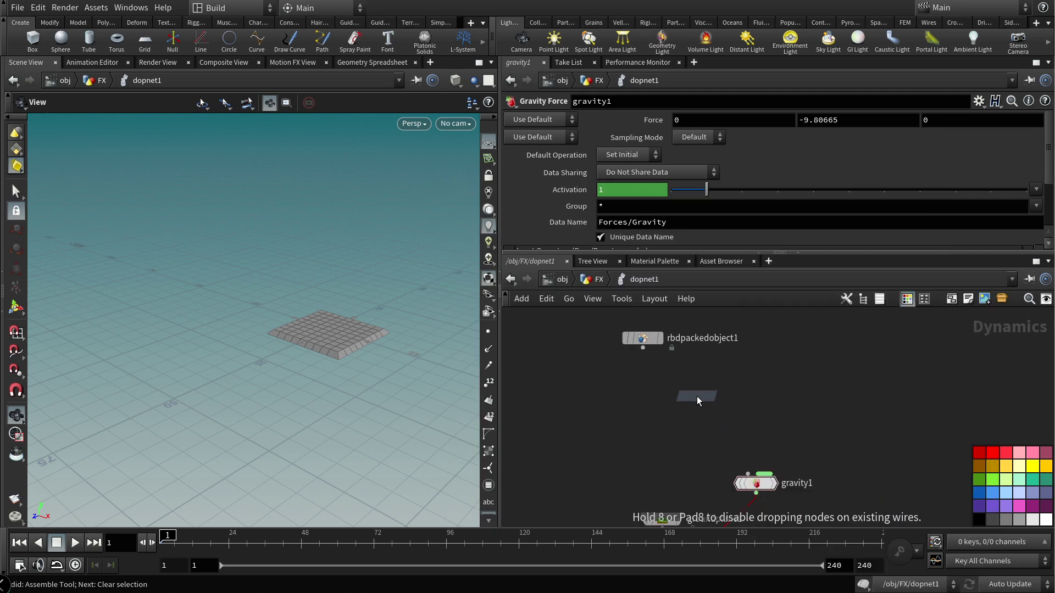
click(699, 396)
click(643, 347)
click(699, 391)
drag(699, 392, 755, 388)
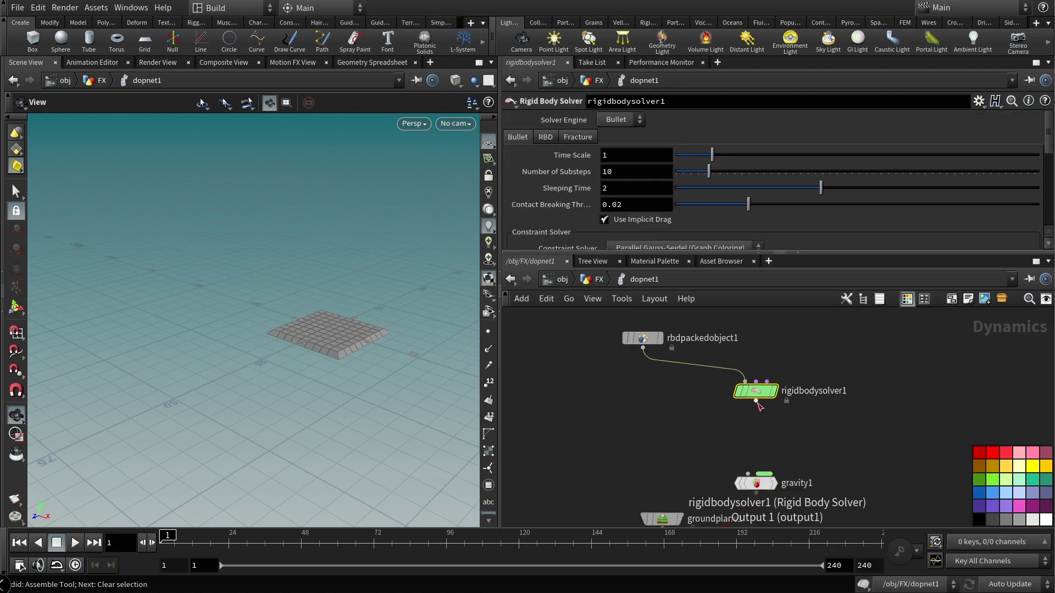
click(756, 401)
click(748, 473)
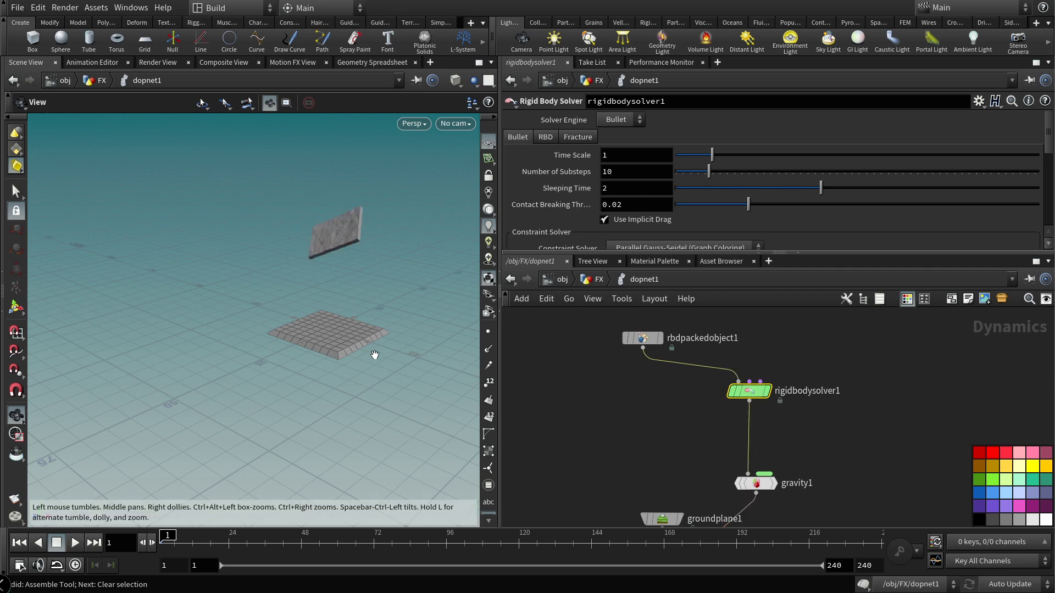
drag(355, 294, 231, 390)
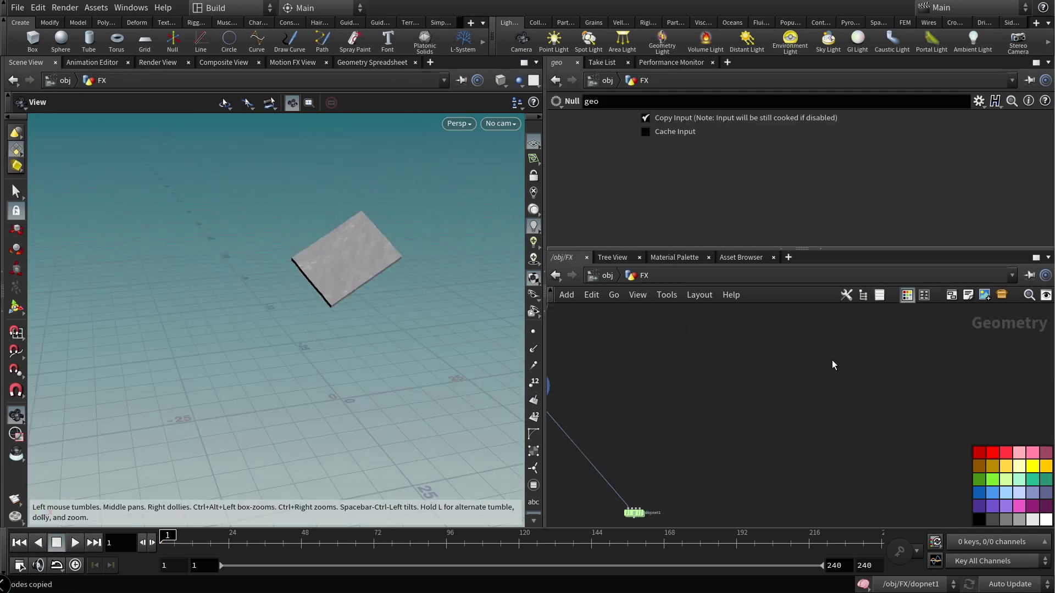
Step: Paste the copied sphere, assemble and transform nodes into the FX network
key(ctrl+v)
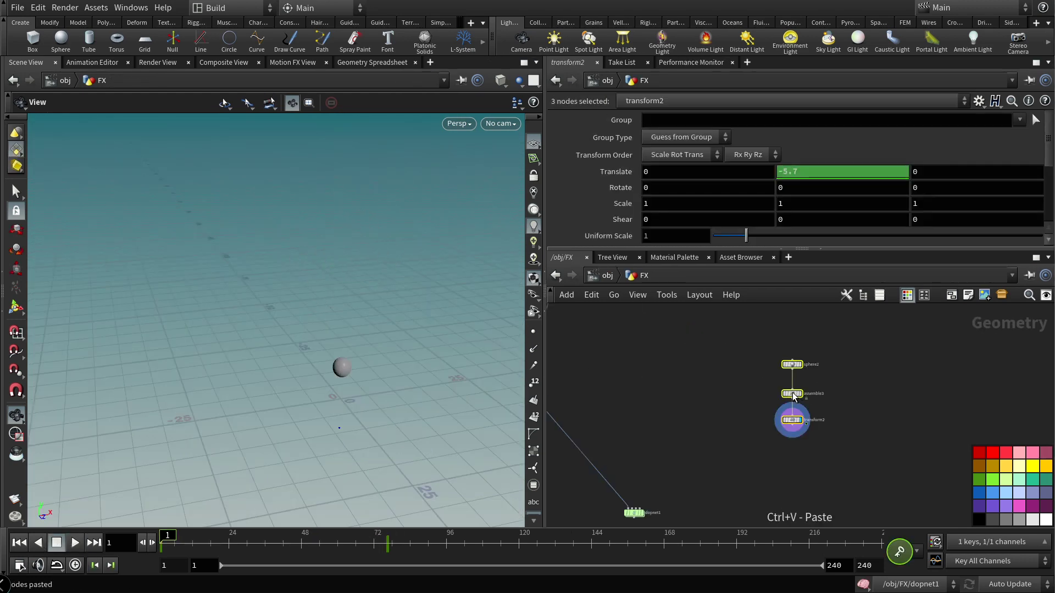
scroll(814, 400, up, 10)
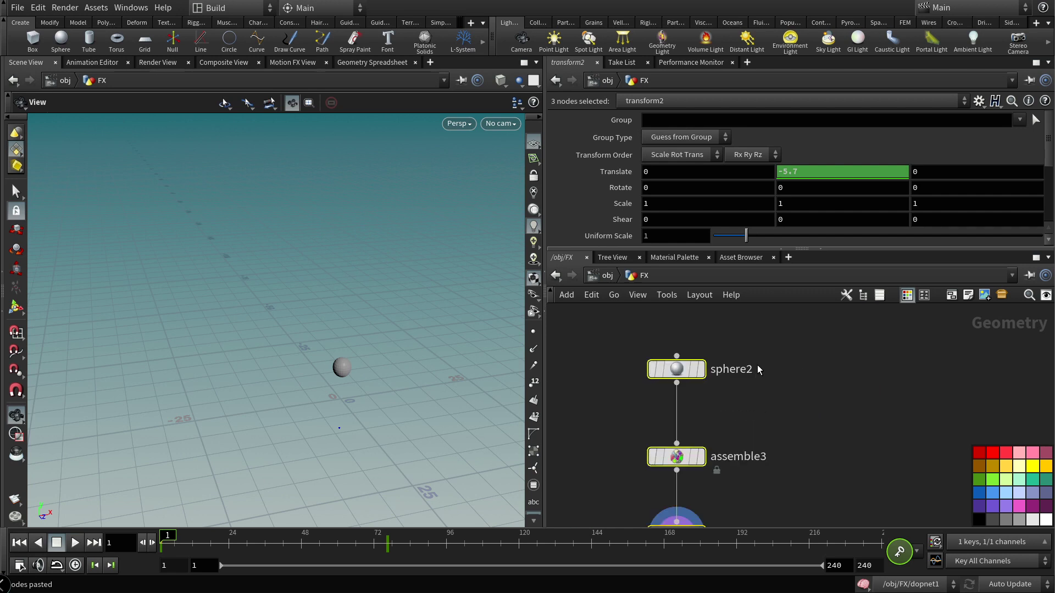
Step: Examine sphere2's settings, assemble3's output prefix and transform2's animated translation, scrubbing the timeline to frame 77
click(682, 409)
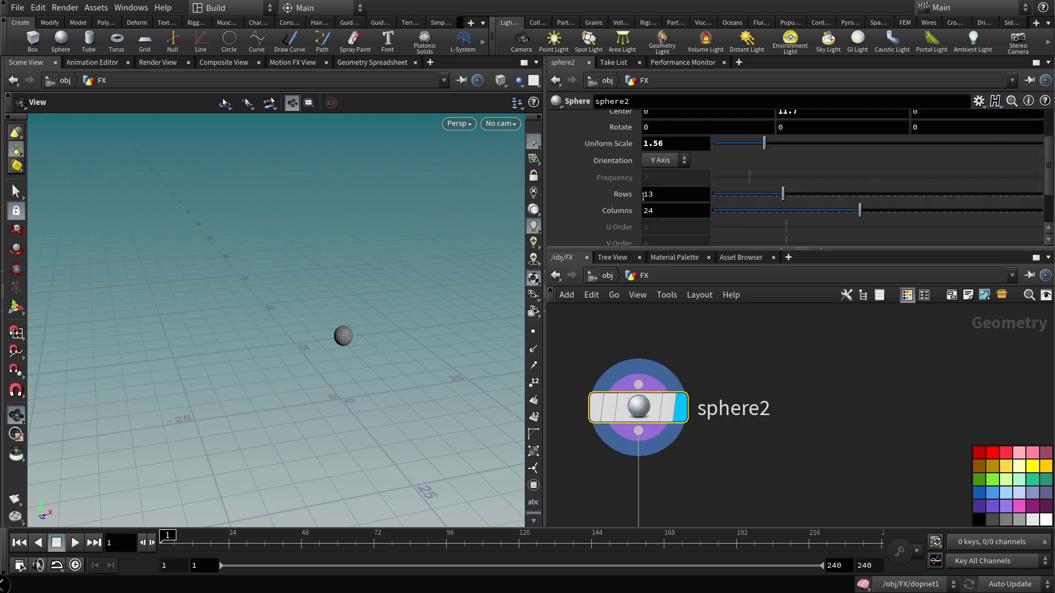
scroll(735, 193, down, 3)
middle_drag(749, 501, 783, 396)
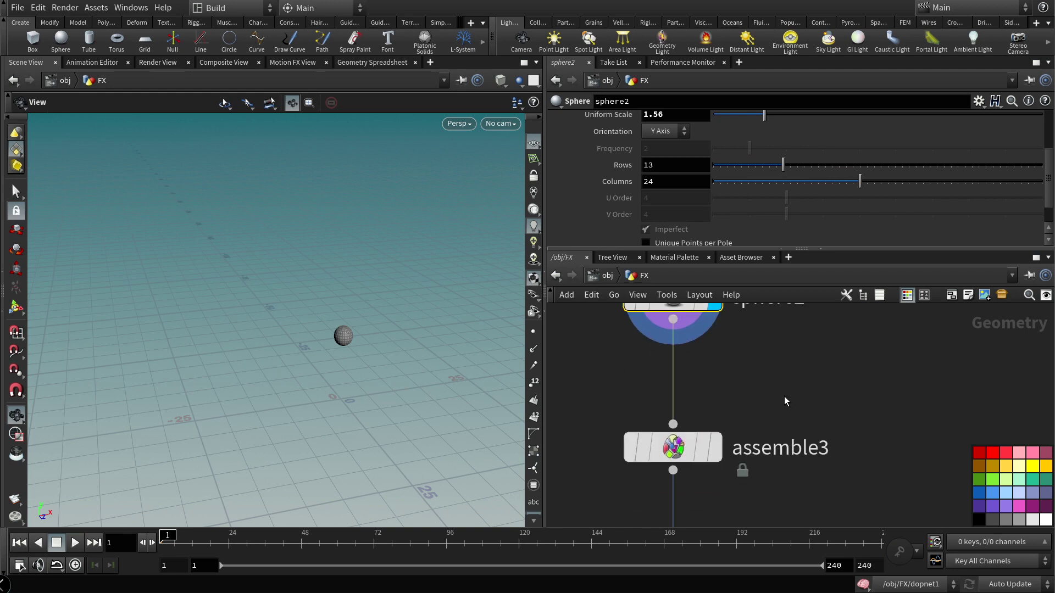
click(673, 451)
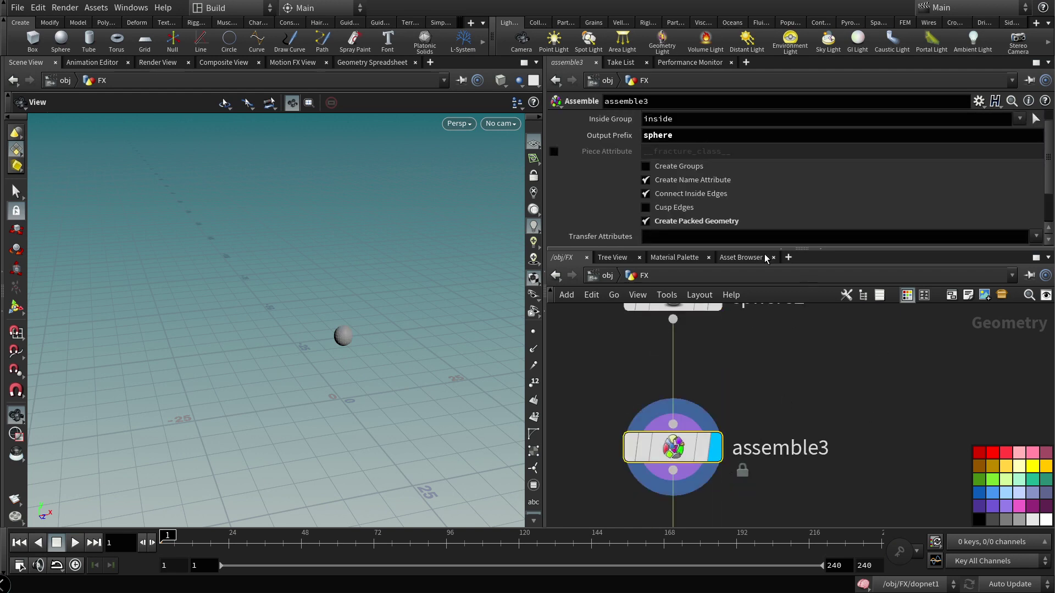
double_click(682, 135)
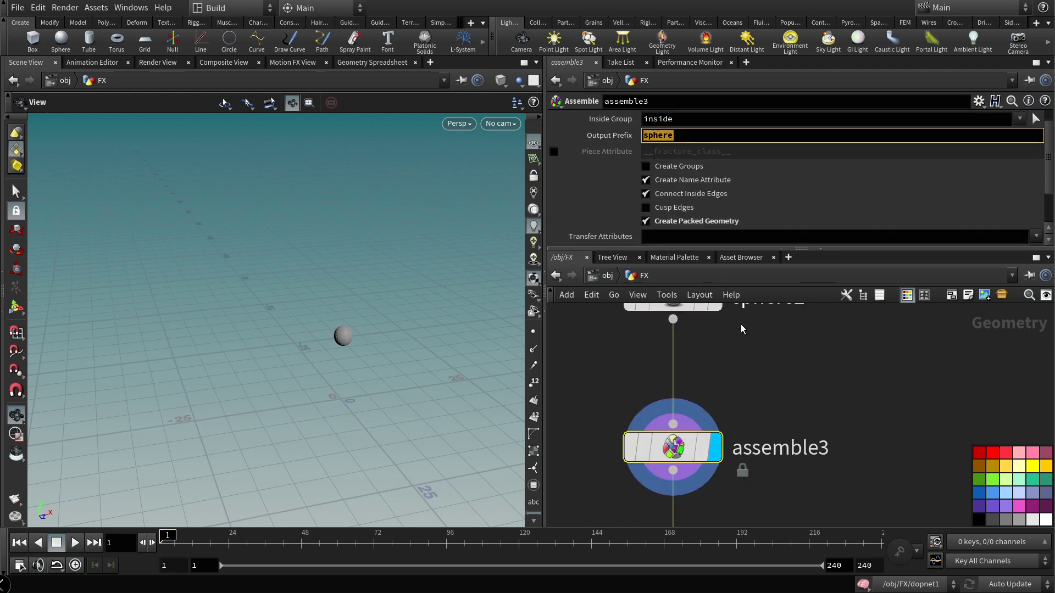
scroll(742, 329, down, 3)
mouse_move(760, 422)
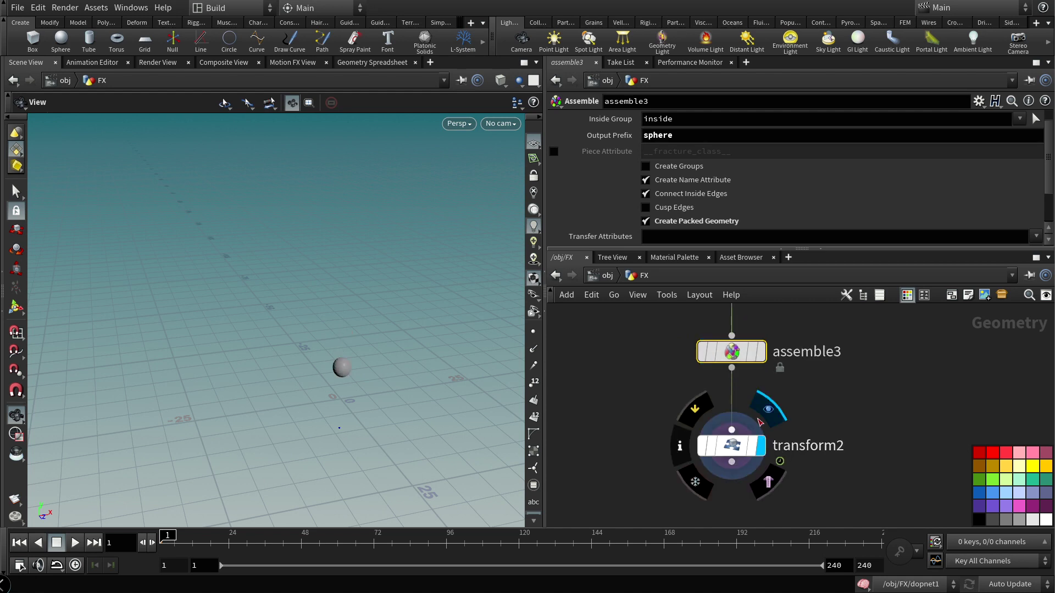
click(731, 446)
click(168, 536)
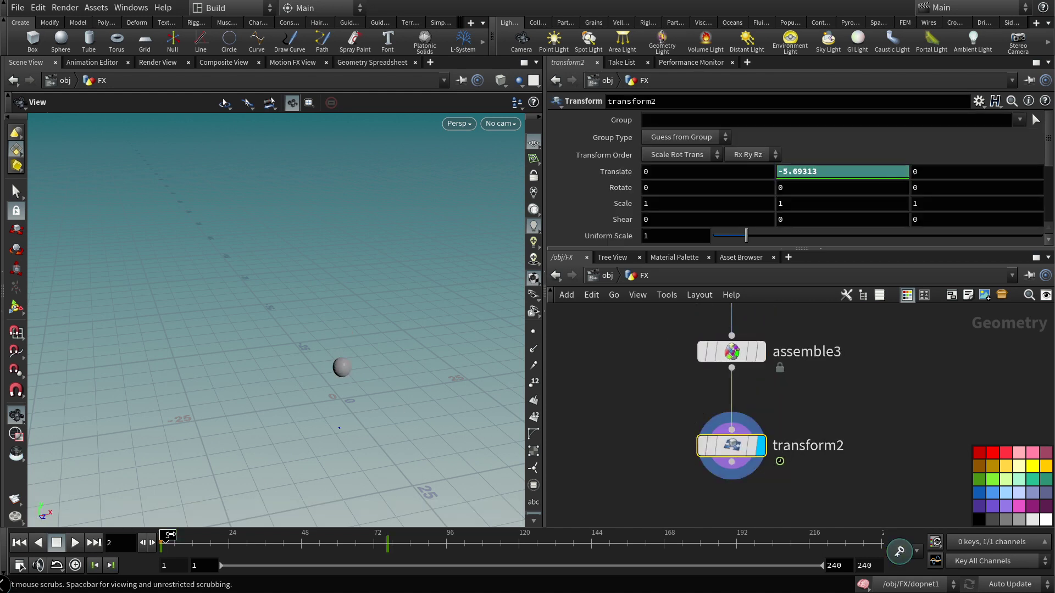
drag(168, 536, 393, 502)
Step: Wire transform2's output into the third input of dopnet1
middle_drag(643, 443, 763, 414)
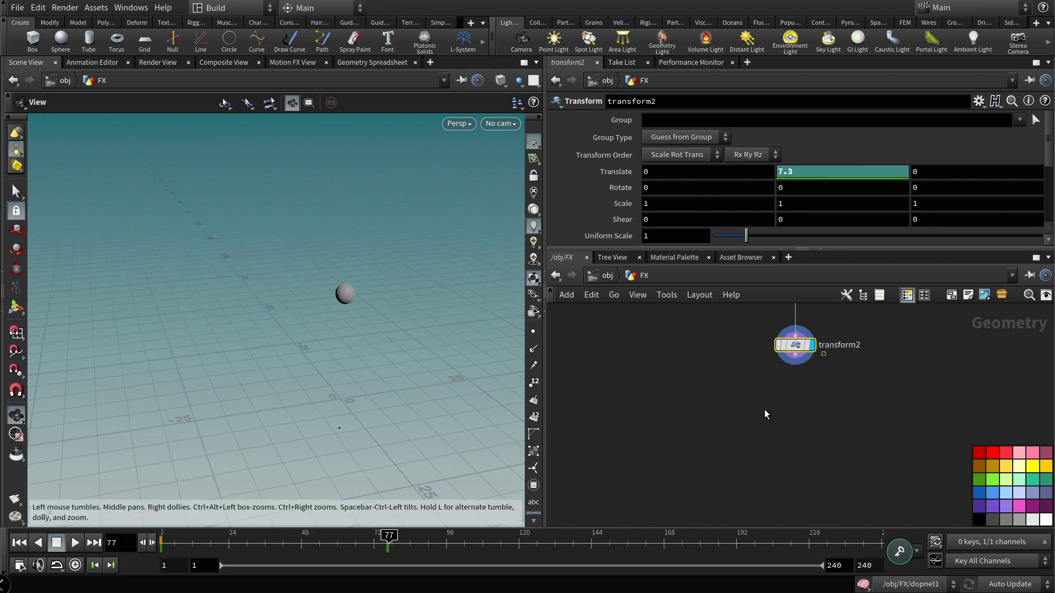
drag(789, 364, 672, 485)
scroll(700, 437, up, 3)
Step: Enter dopnet1 and add a second RBD Packed Object node above merge2
double_click(691, 450)
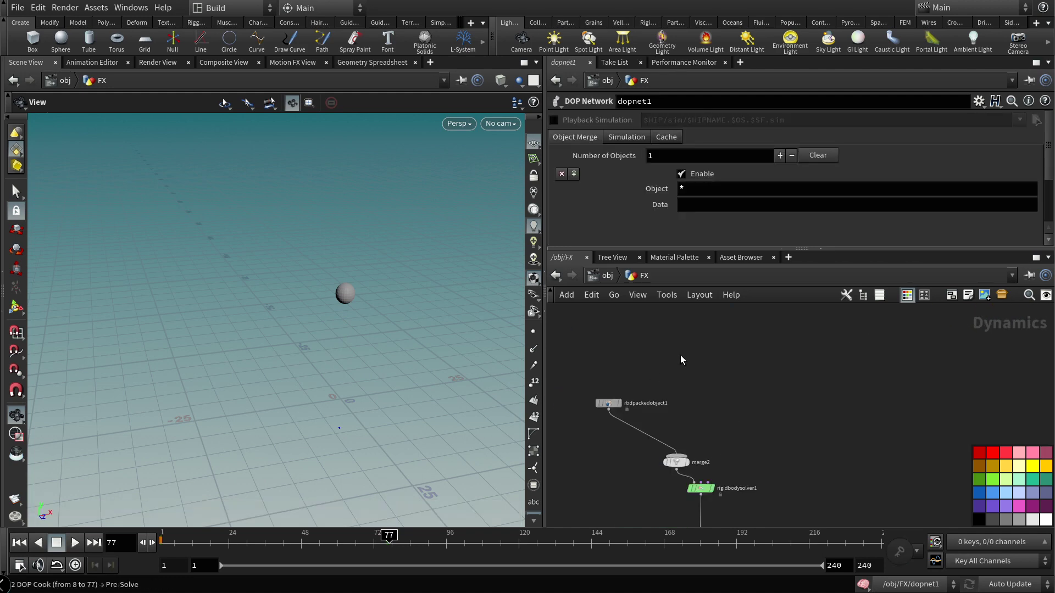
key(Tab)
text(rbd p)
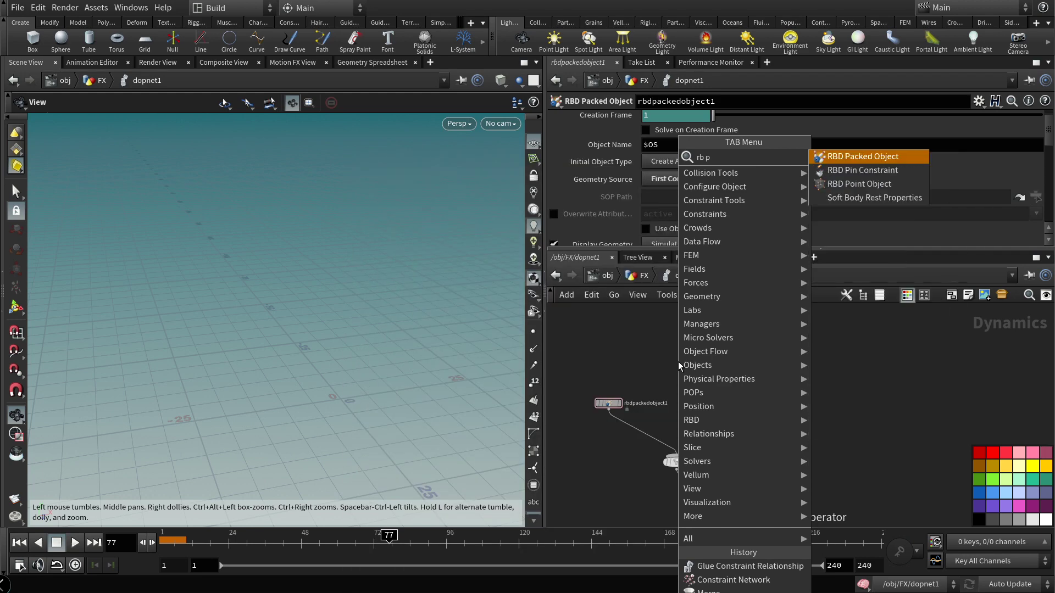
click(857, 156)
click(703, 354)
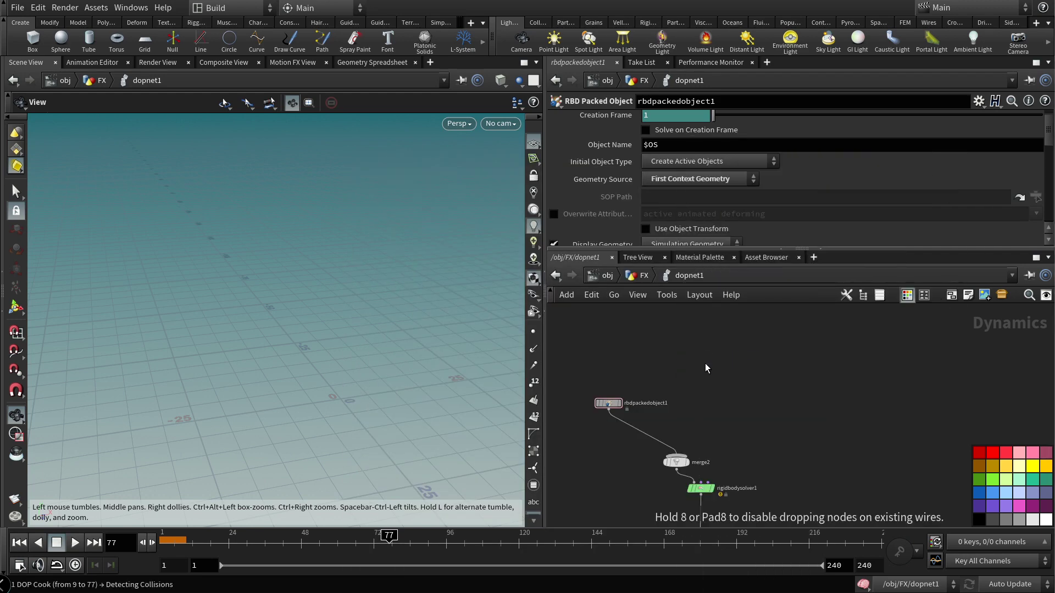
Step: Return to the first frame, wire rbdpackedobject2 into merge2 and place it above the merge
click(19, 542)
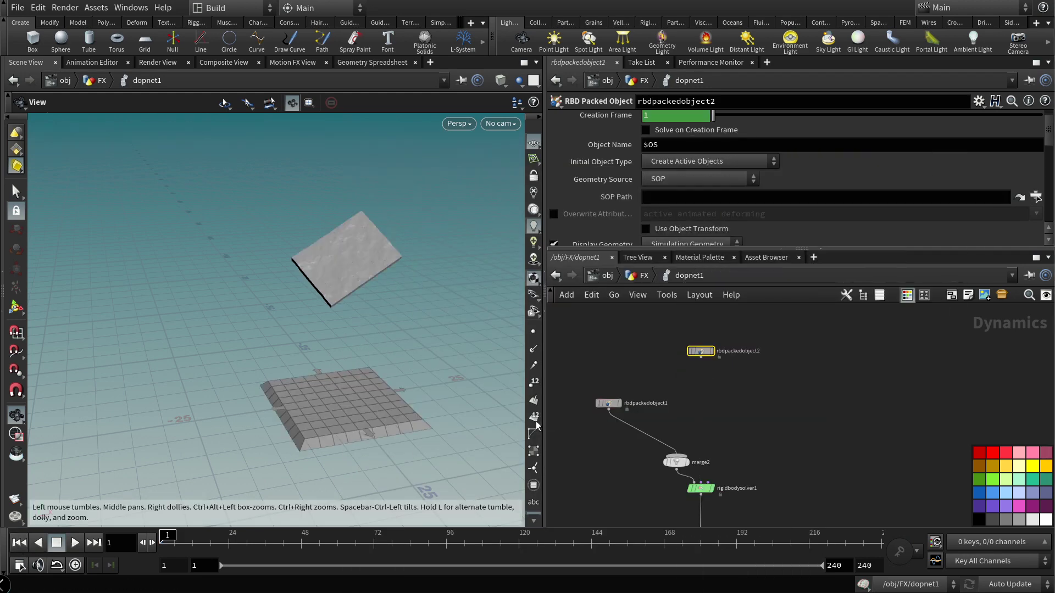
click(701, 357)
click(679, 447)
drag(701, 350, 672, 348)
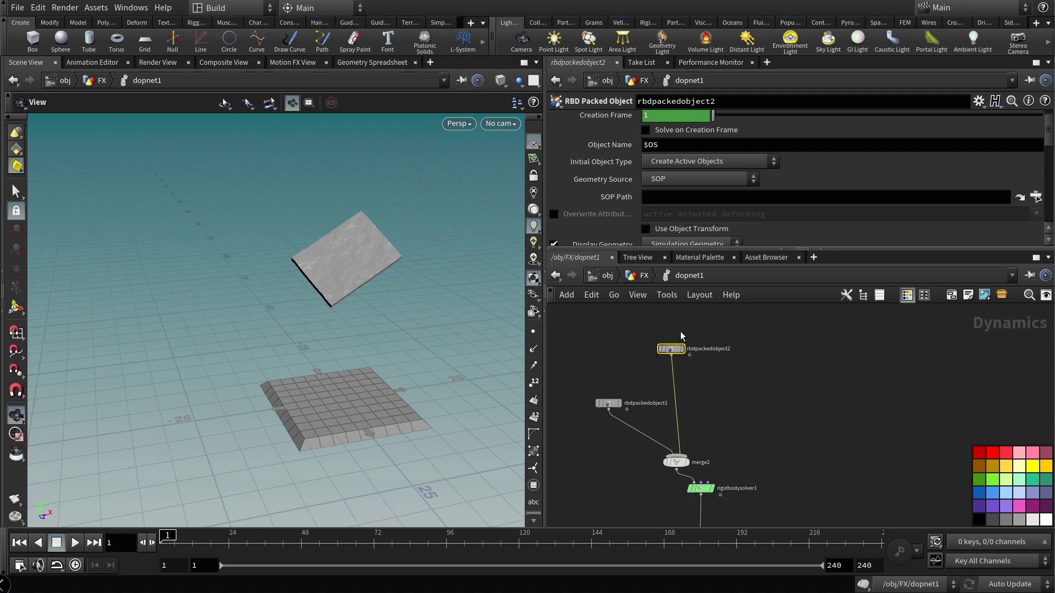
Step: Set rbdpackedobject2's geometry source to Third Context Geometry and its initial object type to Create Animated Static Objects
click(675, 180)
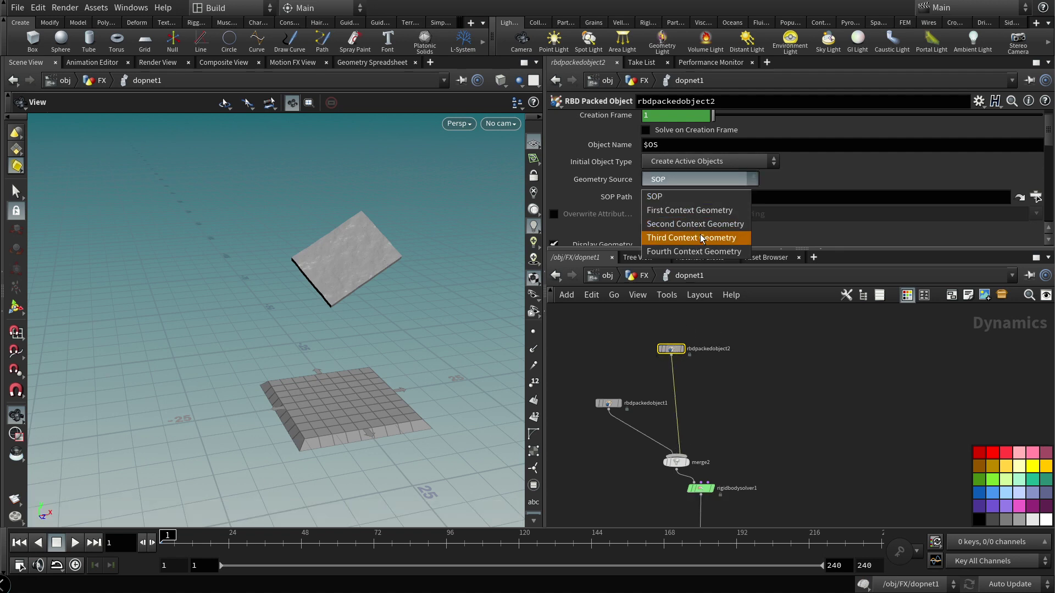
click(701, 238)
click(689, 163)
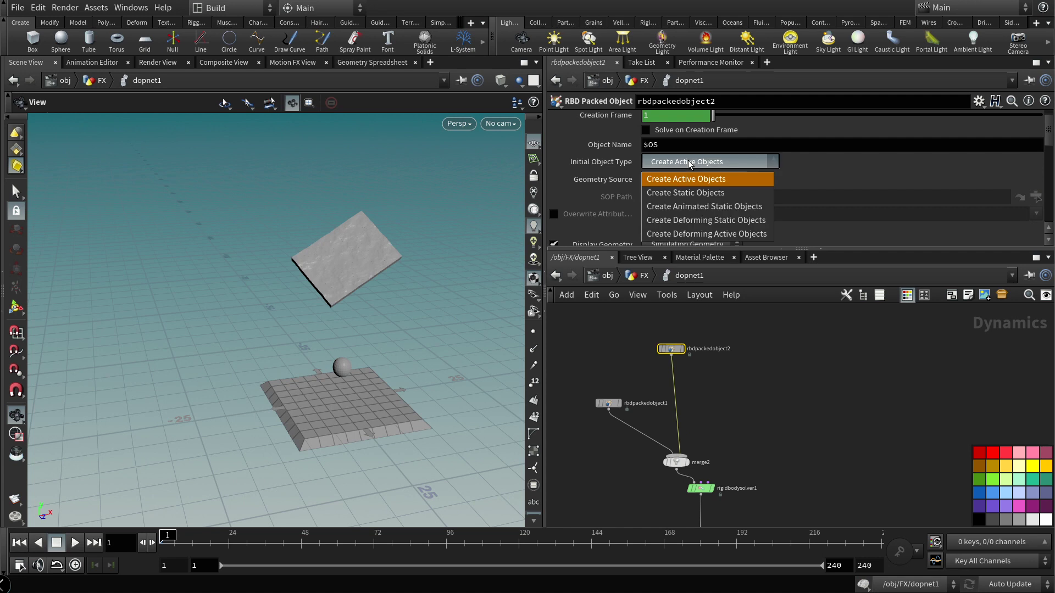
click(703, 208)
drag(671, 348, 676, 344)
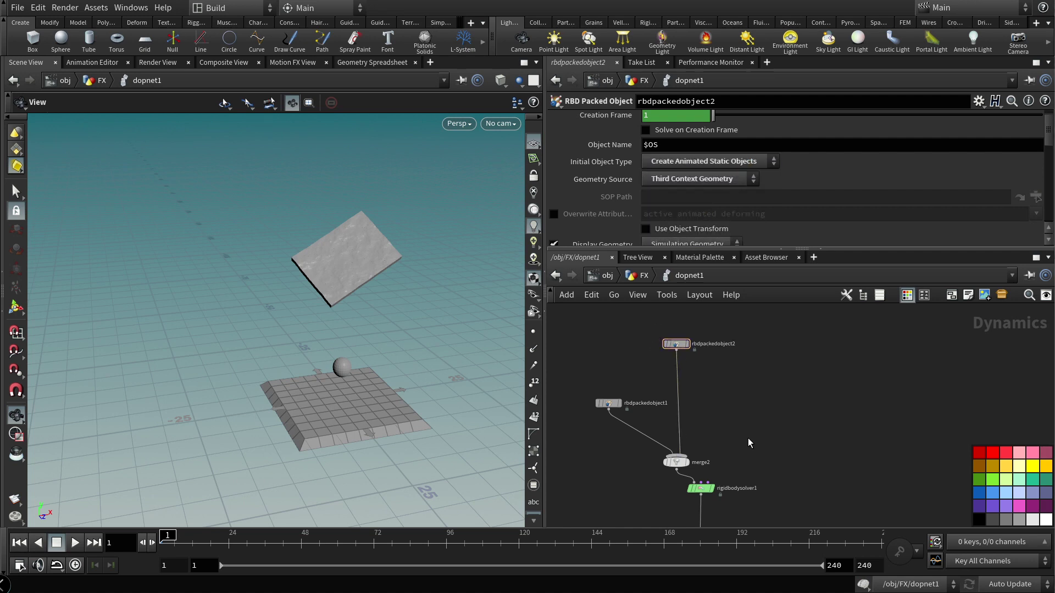
Step: Play the simulation with the sphere collider and stop it at frame 64
scroll(750, 442, down, 2)
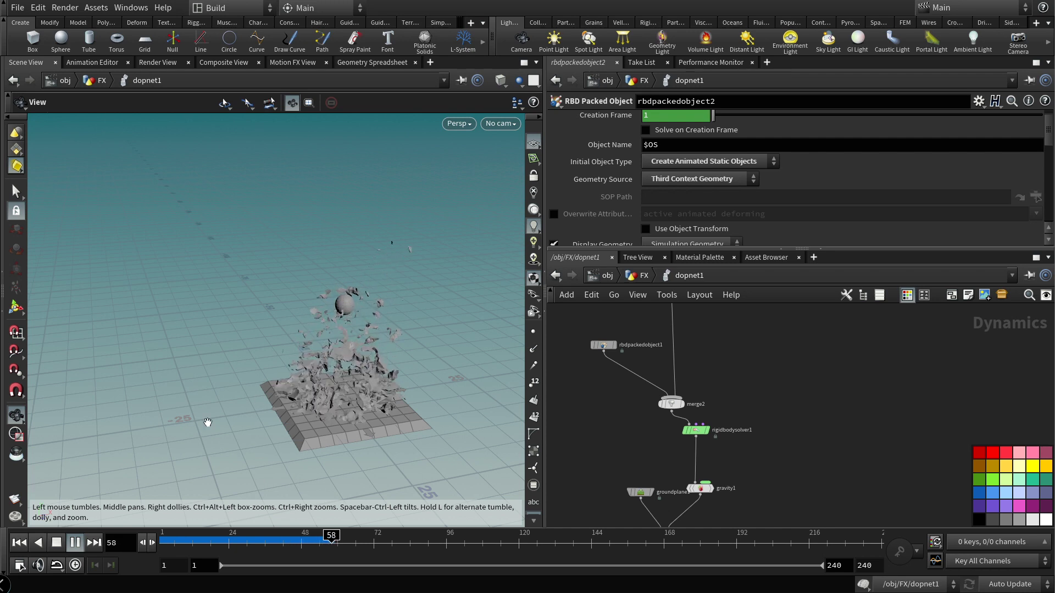
click(81, 540)
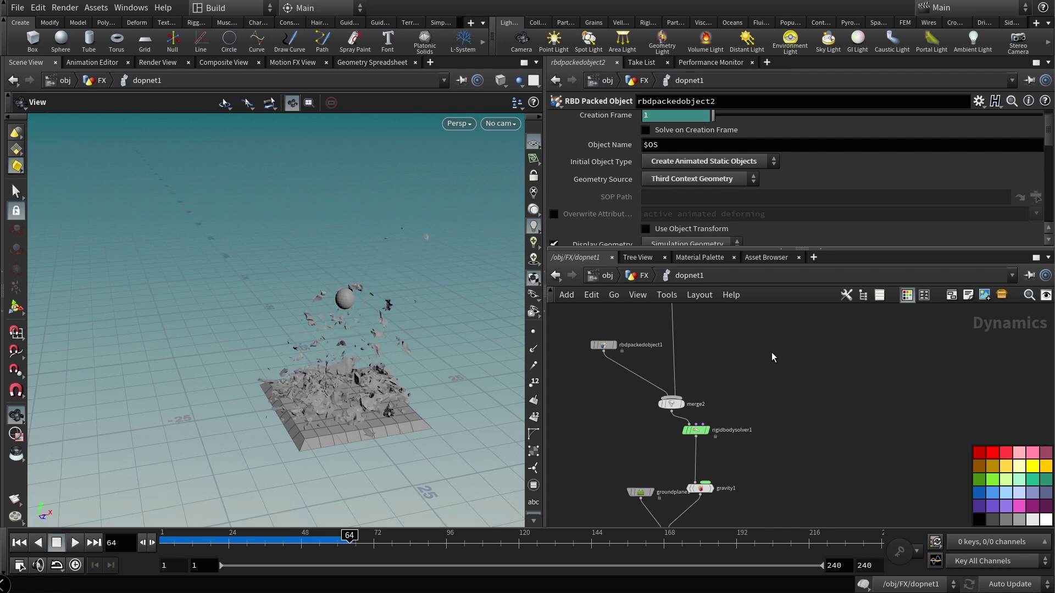
Step: Move the ground plane, gravity, merge1 and output nodes down to make room below the rigid body solver
middle_drag(599, 469, 599, 334)
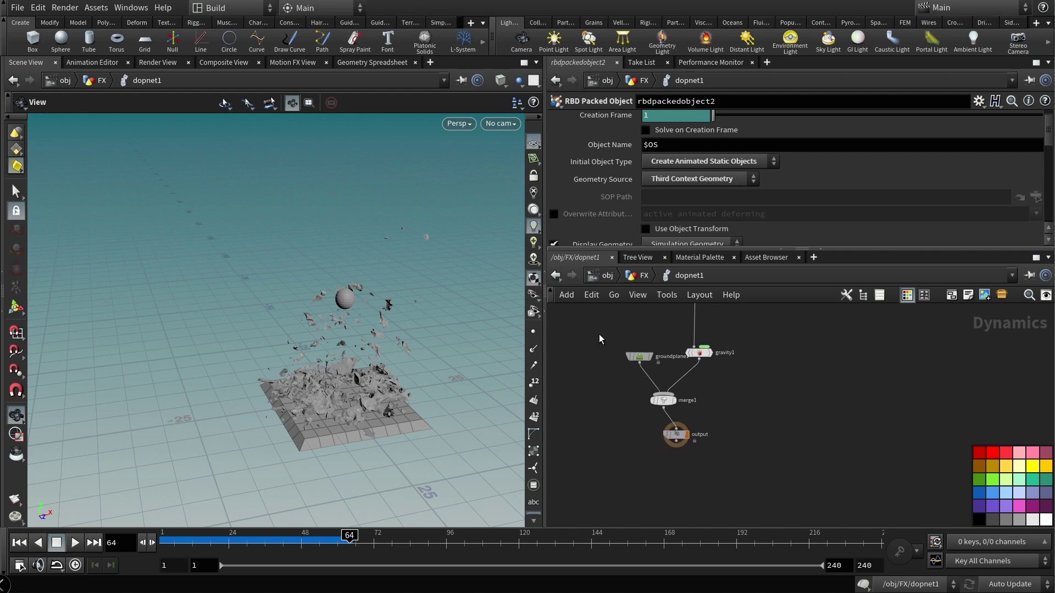
drag(599, 334, 729, 443)
click(743, 375)
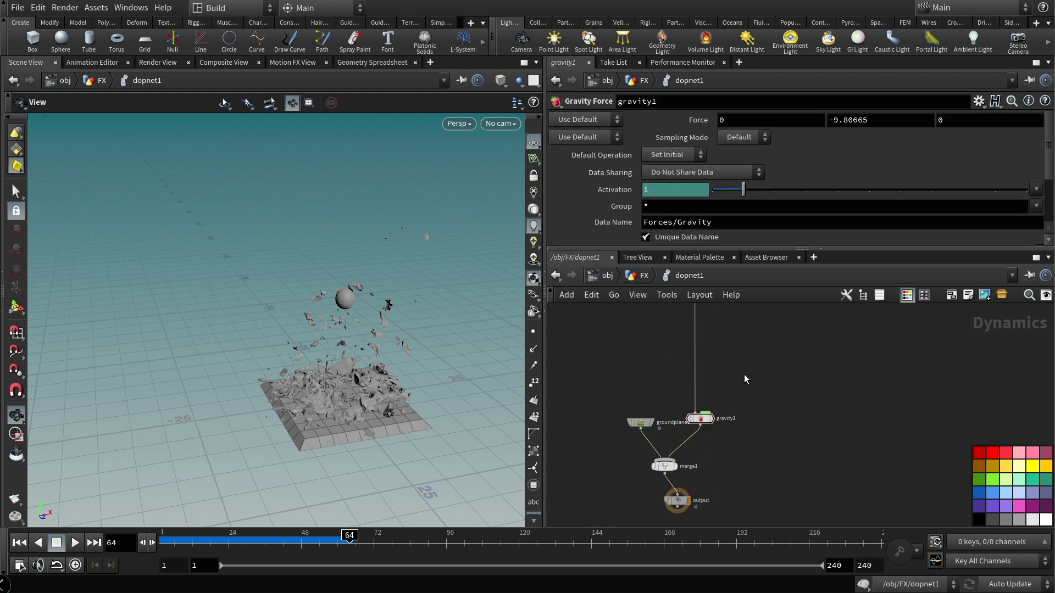
Step: Insert a Constraint Network node on the wire between rigidbodysolver1 and gravity1
key(Tab)
text(c)
text(one)
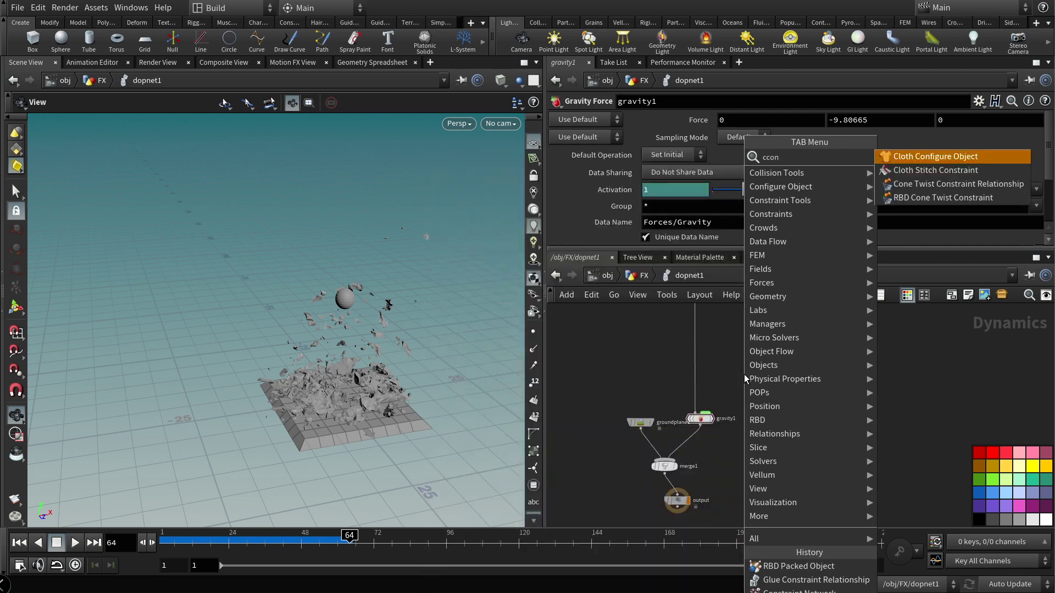
key(Escape)
key(Tab)
text(con)
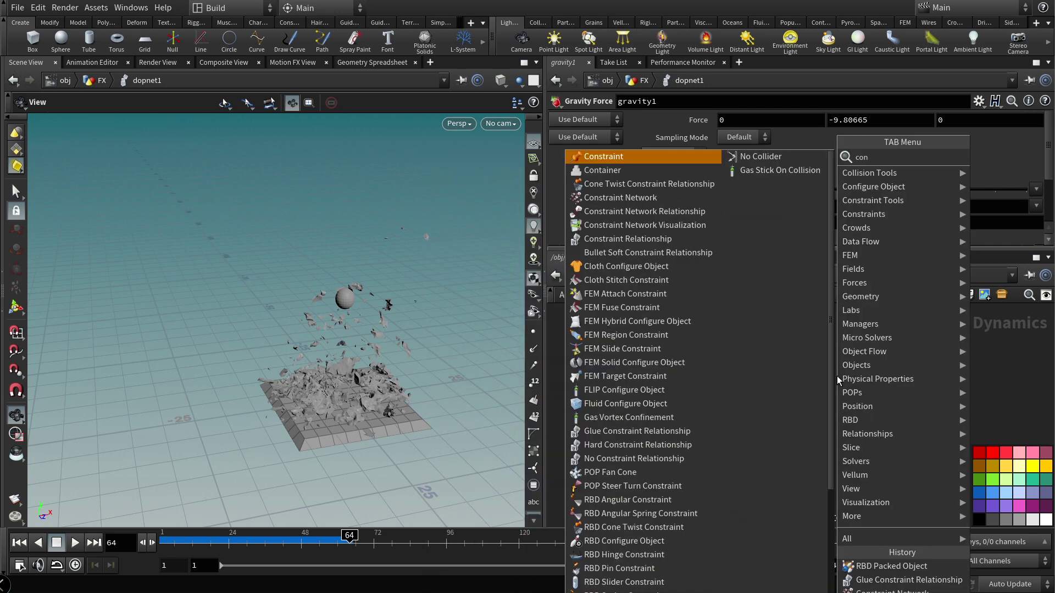
click(701, 204)
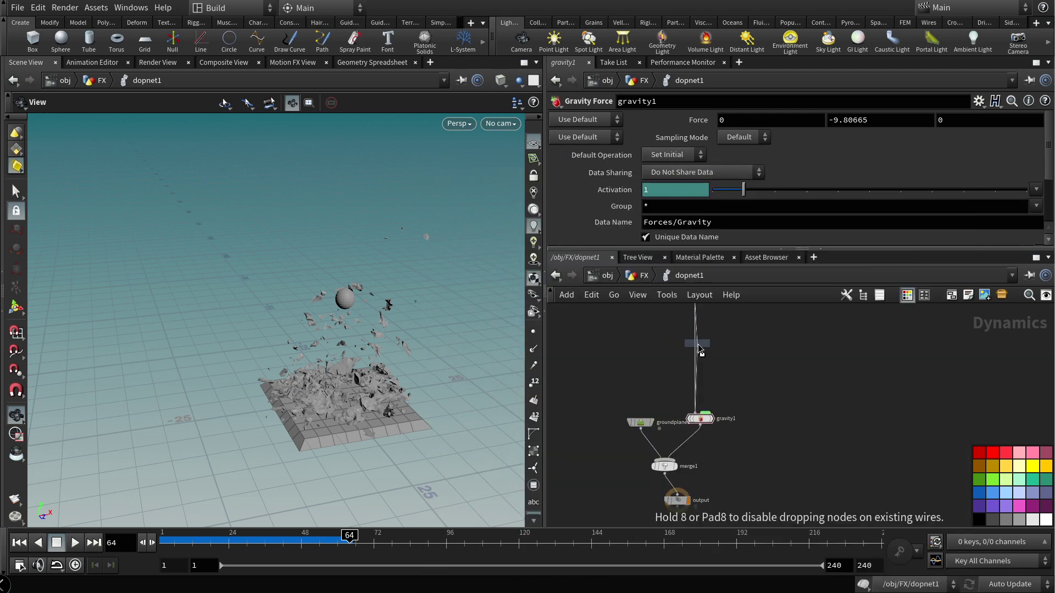
click(698, 344)
Step: Add a Glue Constraint Relationship node beside the solver and wire it into constraintnetwork1's second input
key(Tab)
text(gl)
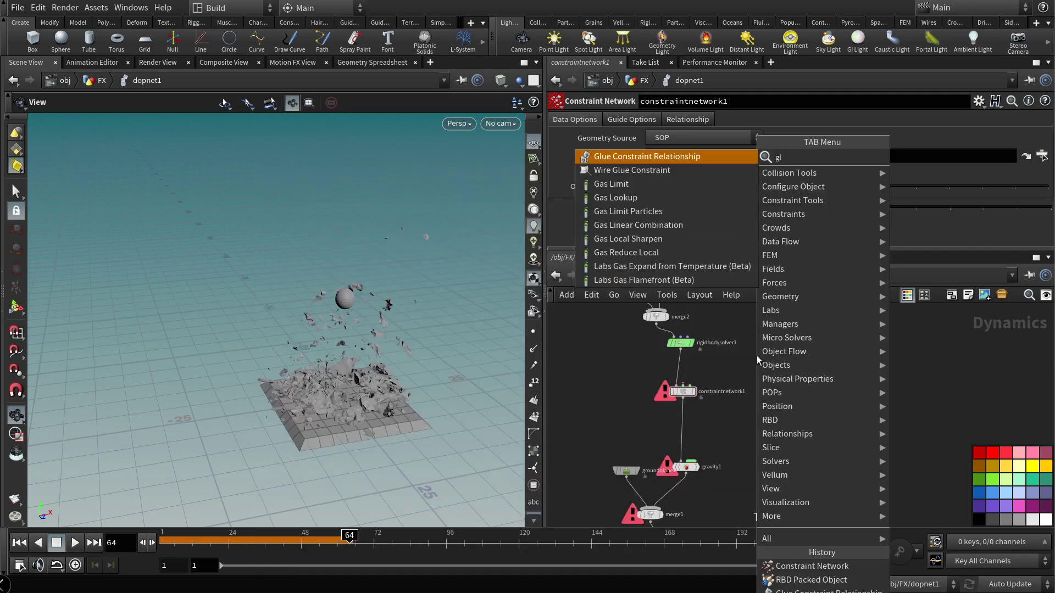
text(ue)
click(934, 154)
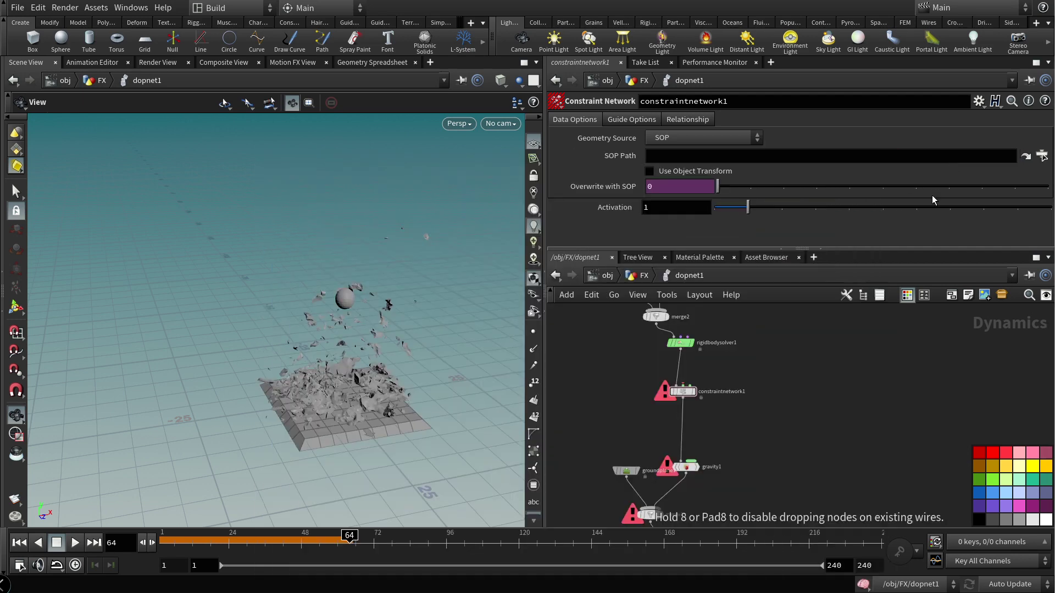
click(773, 342)
click(684, 383)
click(773, 351)
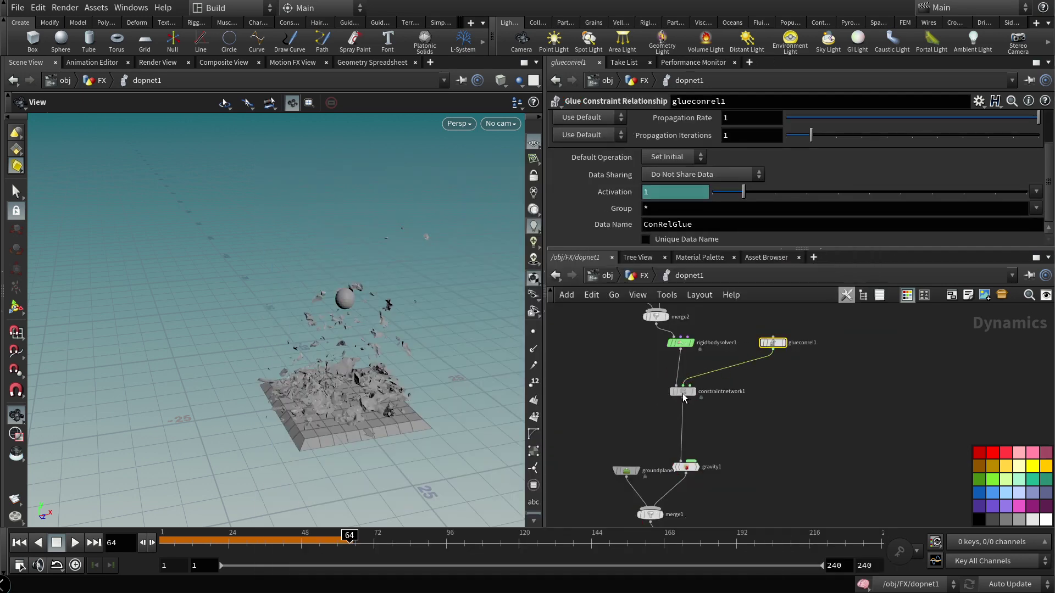
Step: Set constraintnetwork1's geometry source to Second Context Geometry
click(683, 392)
click(680, 138)
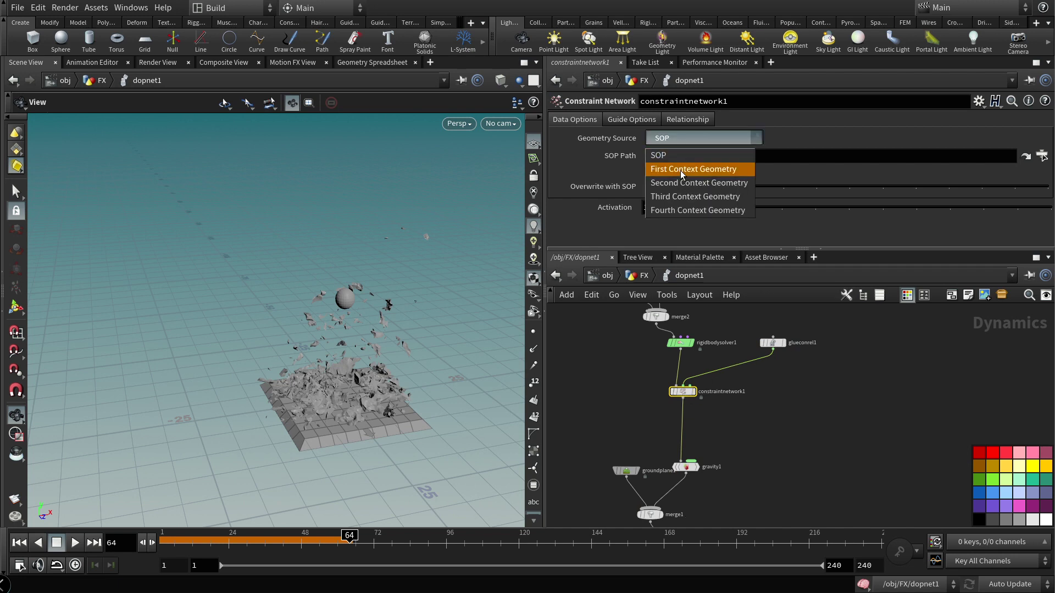
click(682, 182)
Step: Set the data name of glueconrel1 to Glue
click(772, 343)
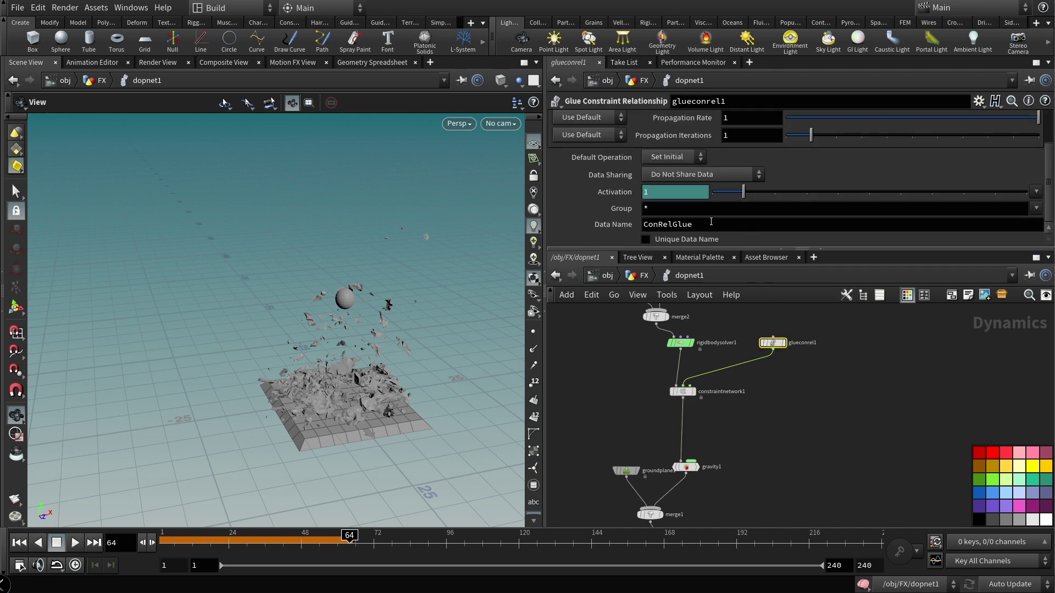
double_click(711, 222)
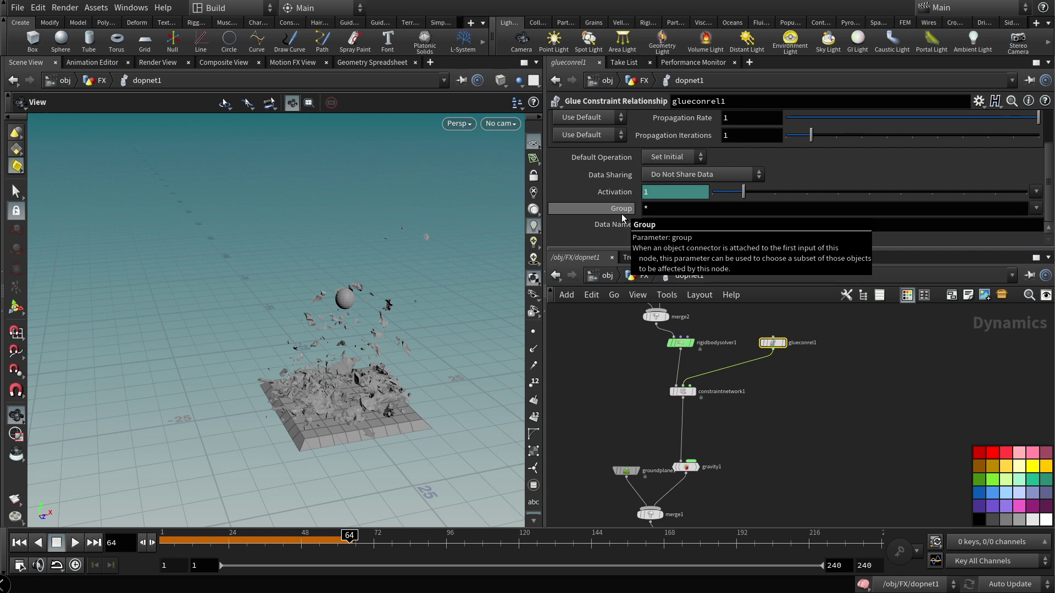
text(GLue)
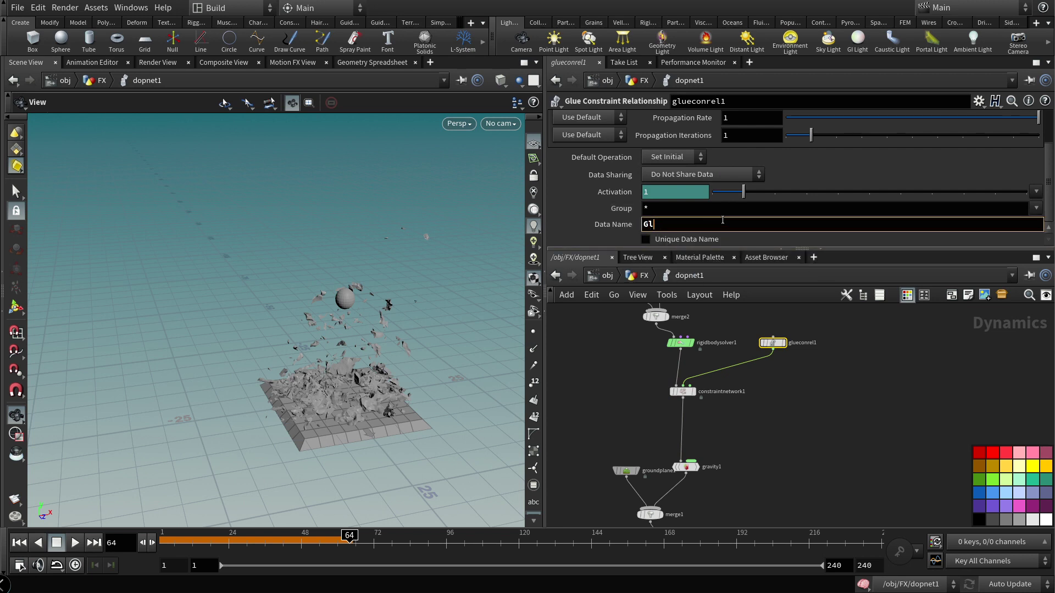
text(ue)
key(Return)
Step: Go back up to the FX network and add an Unpack node fed by assemble1
click(644, 276)
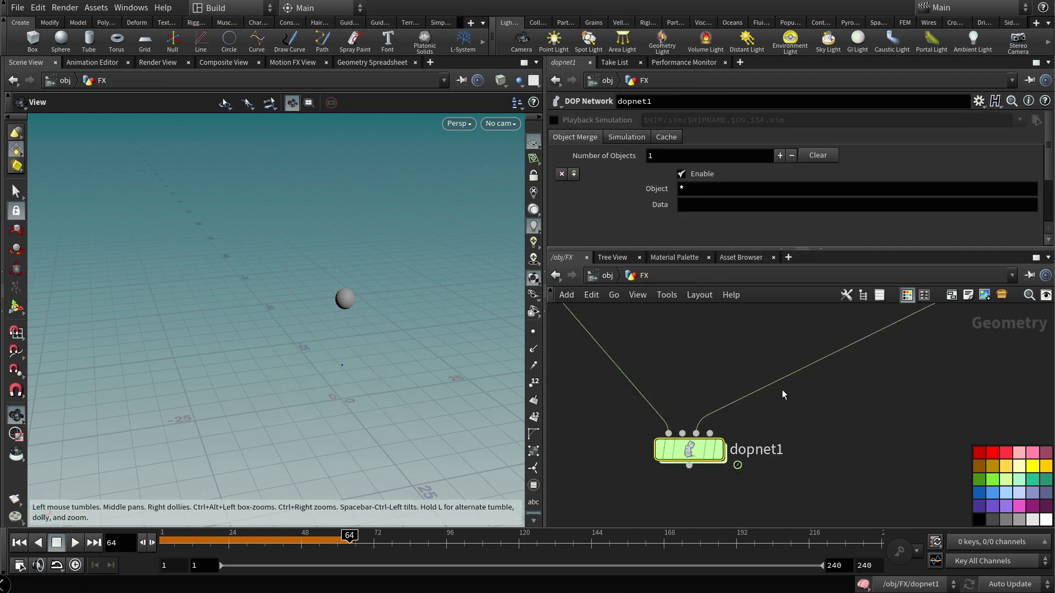
middle_drag(783, 390, 761, 420)
key(Tab)
text(un)
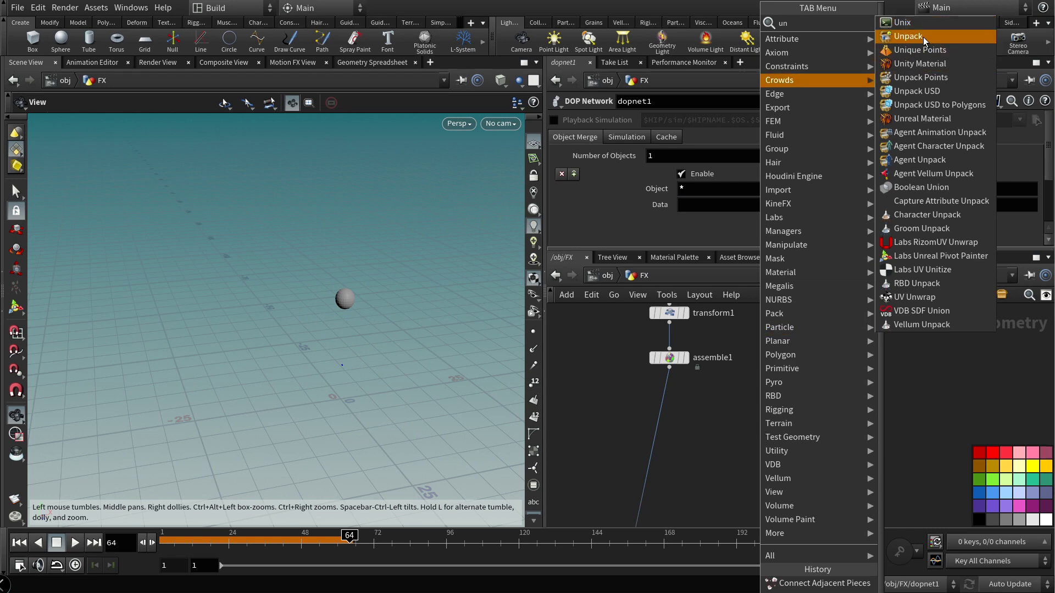
click(923, 37)
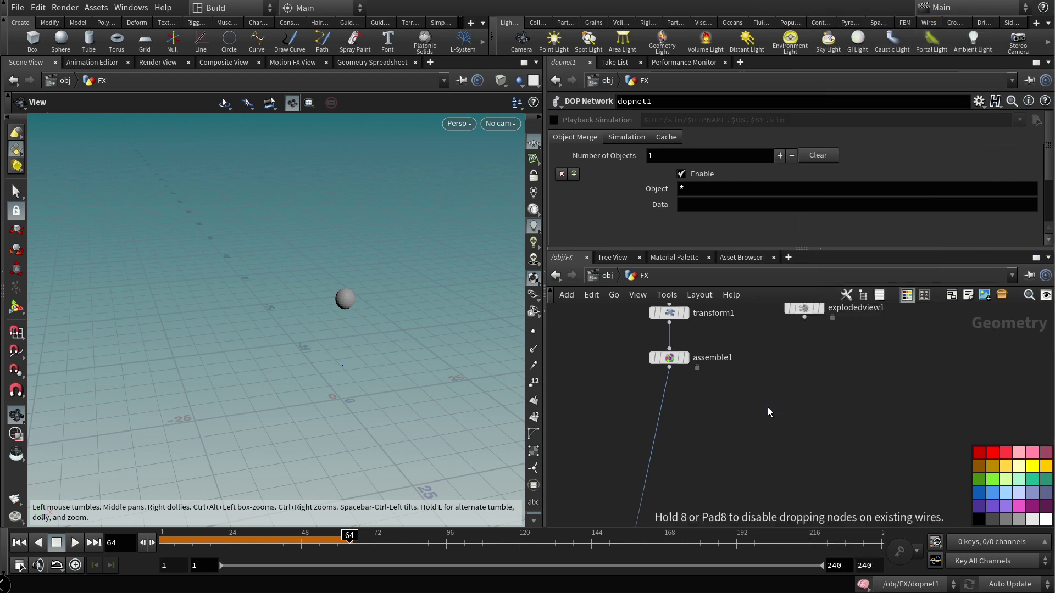
click(767, 407)
key(Tab)
text(conn)
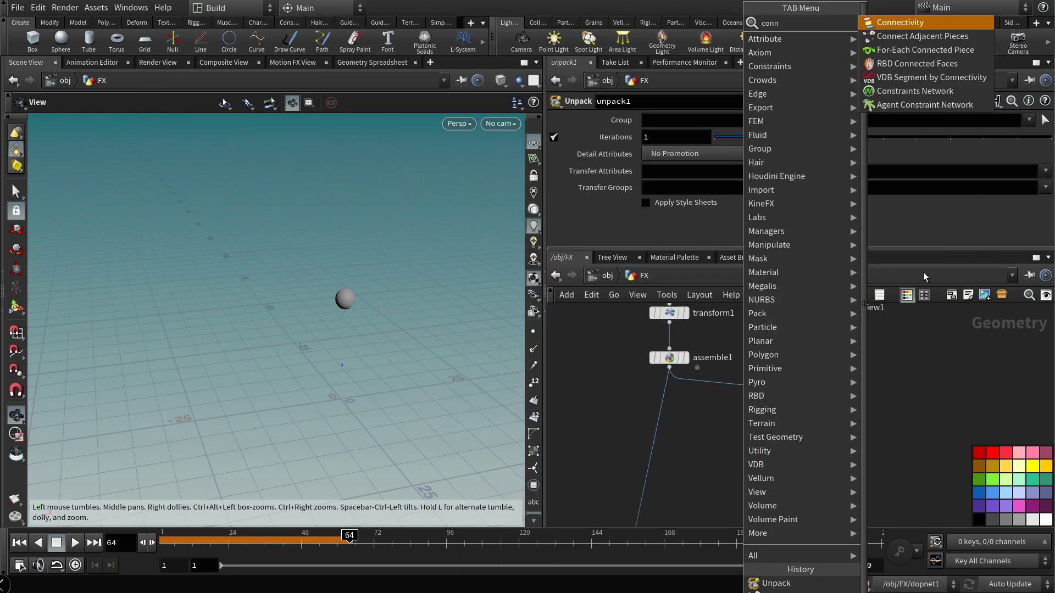
click(915, 49)
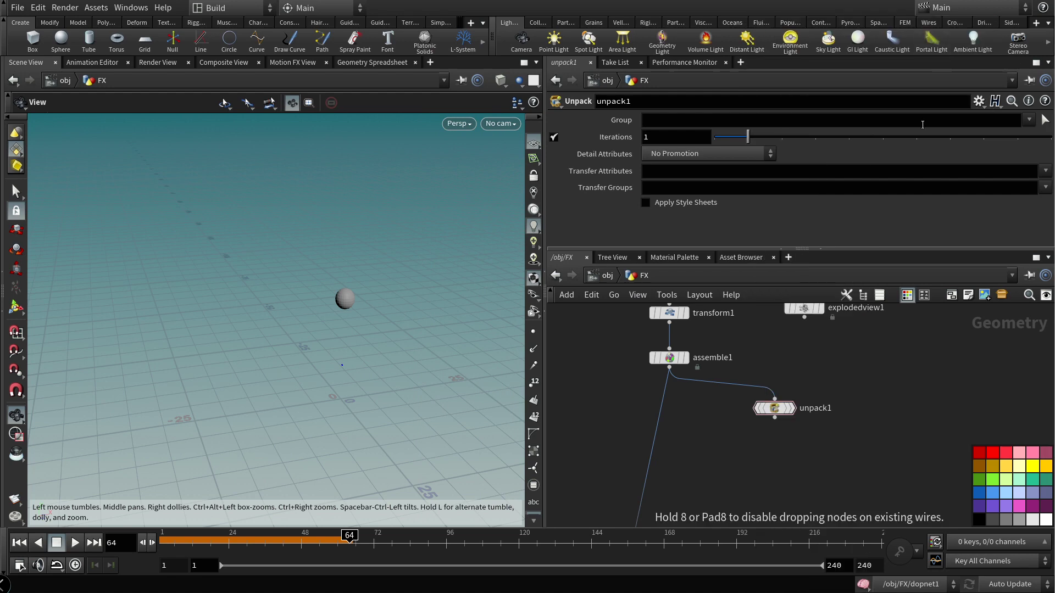
key(Tab)
key(Escape)
key(Tab)
key(Escape)
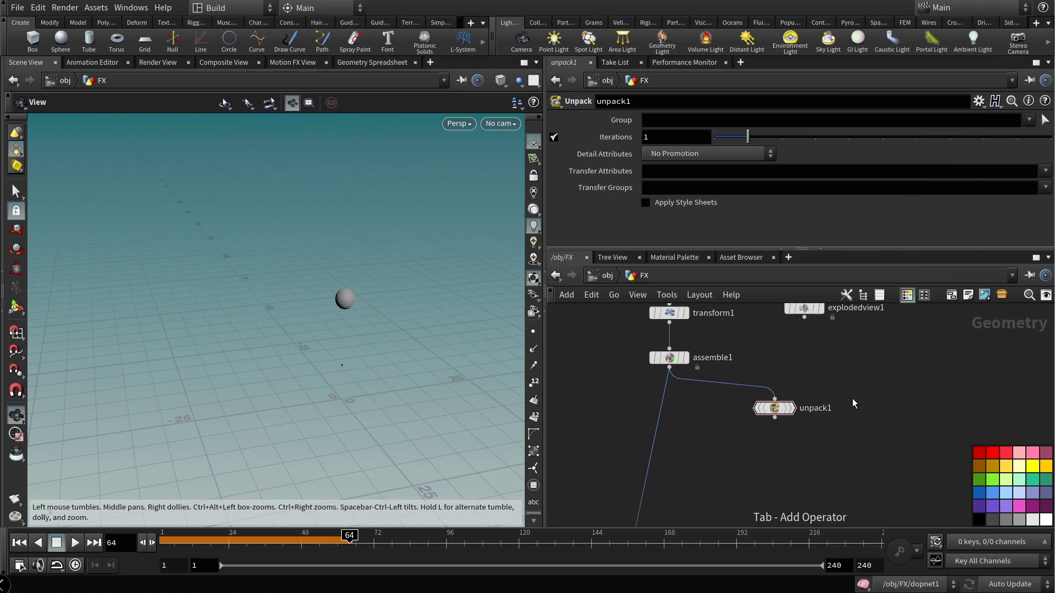
Step: Add a Connect Adjacent Pieces node below unpack1 and wire unpack1 into it
key(Tab)
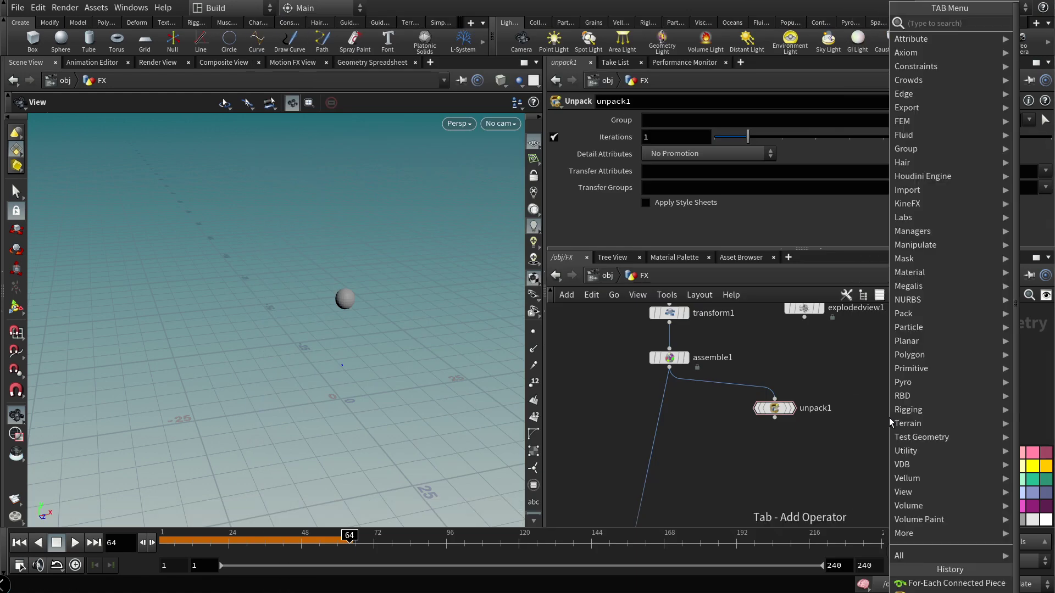
text(conn)
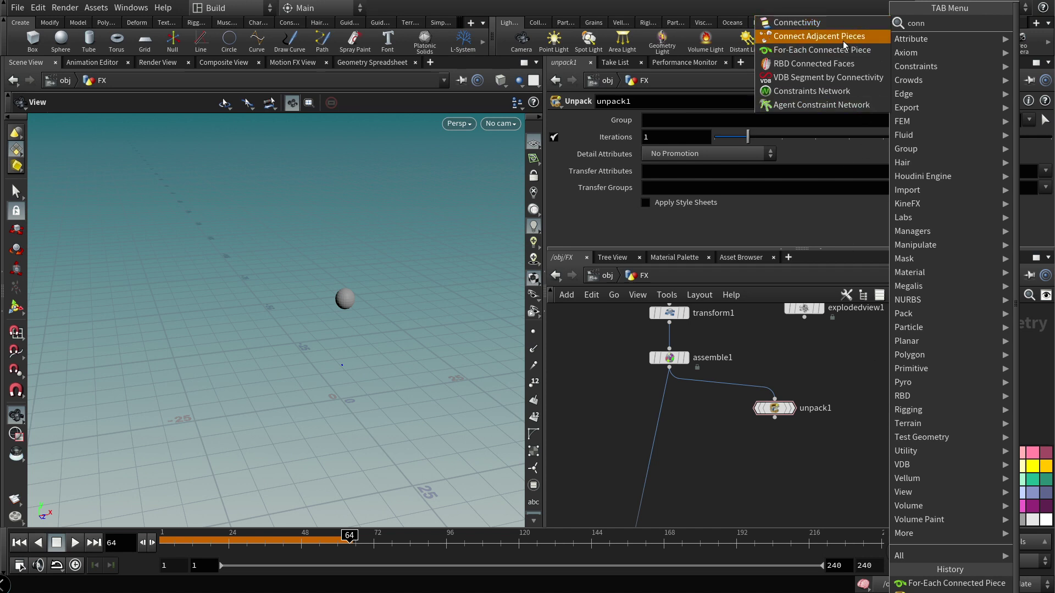
click(819, 36)
click(763, 466)
drag(775, 423, 768, 444)
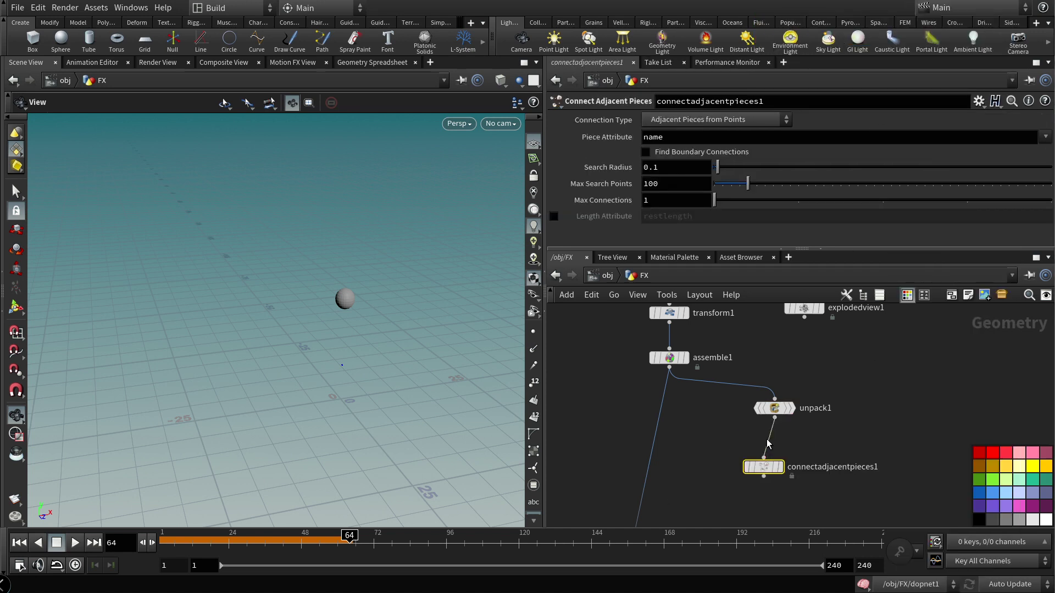
Step: Set connectadjacentpieces1's connection type to Adjacent Pieces from Surface Points and display the node
click(686, 121)
click(714, 150)
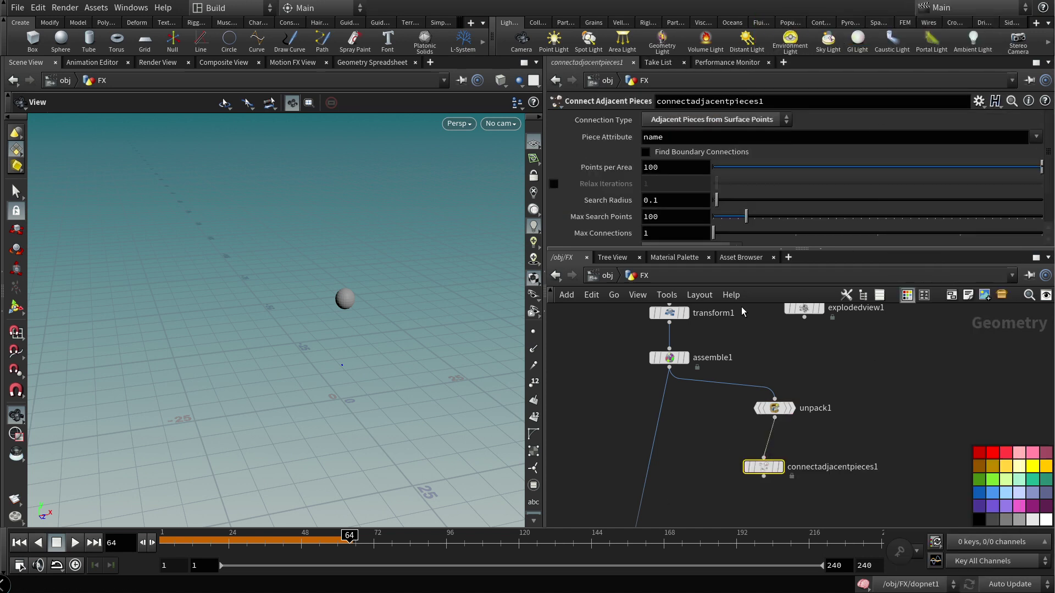
mouse_move(763, 471)
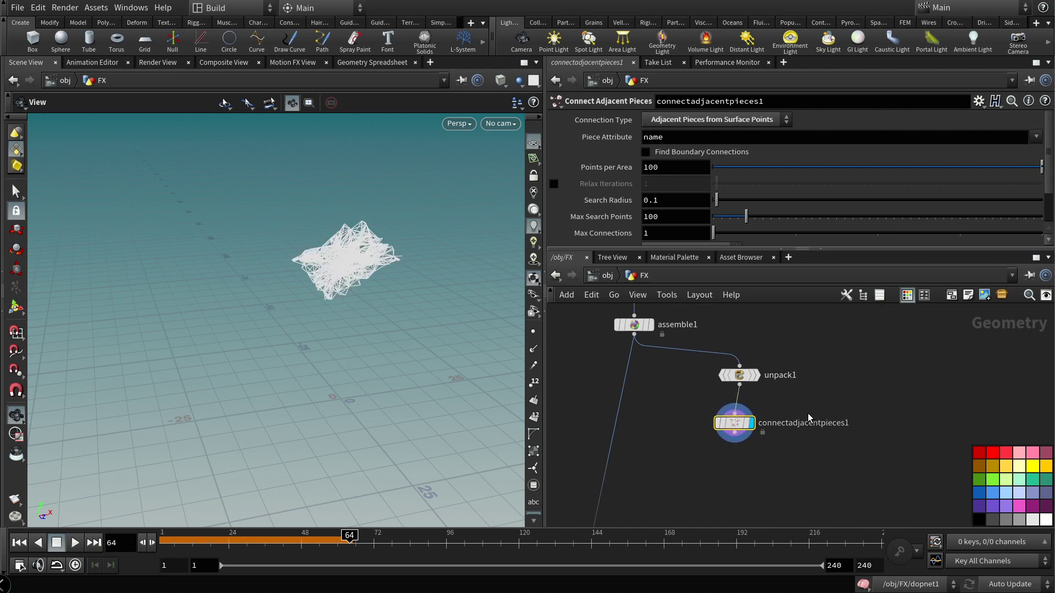
key(Tab)
text(att)
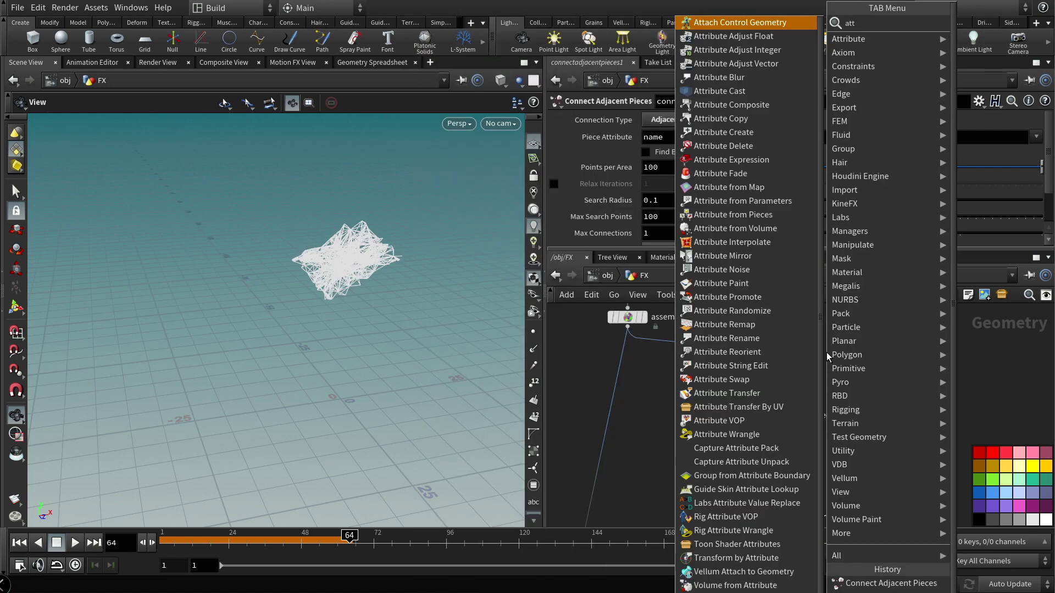
click(736, 447)
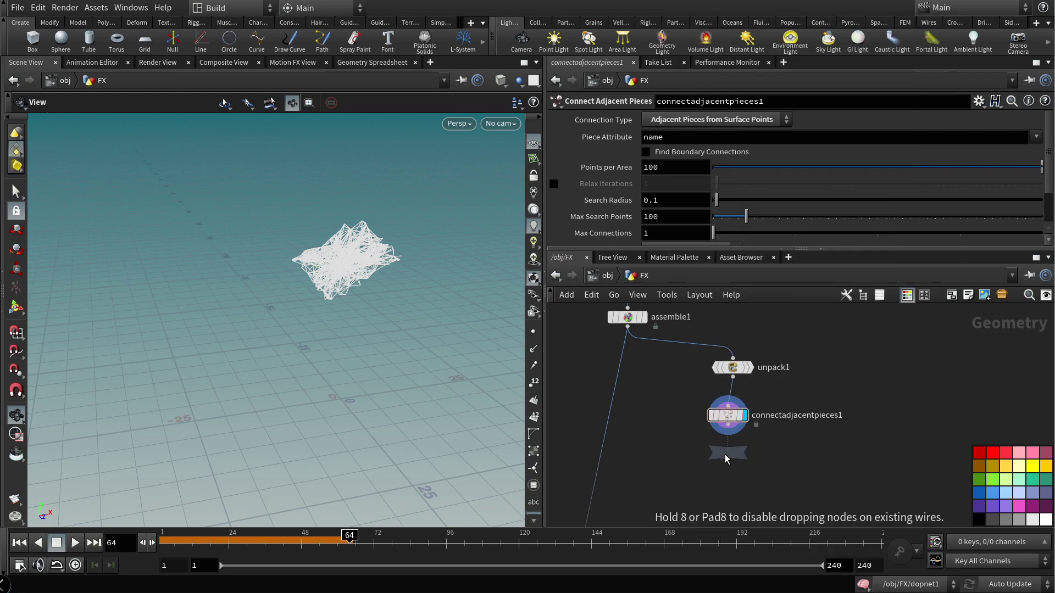
click(727, 459)
click(727, 433)
click(728, 451)
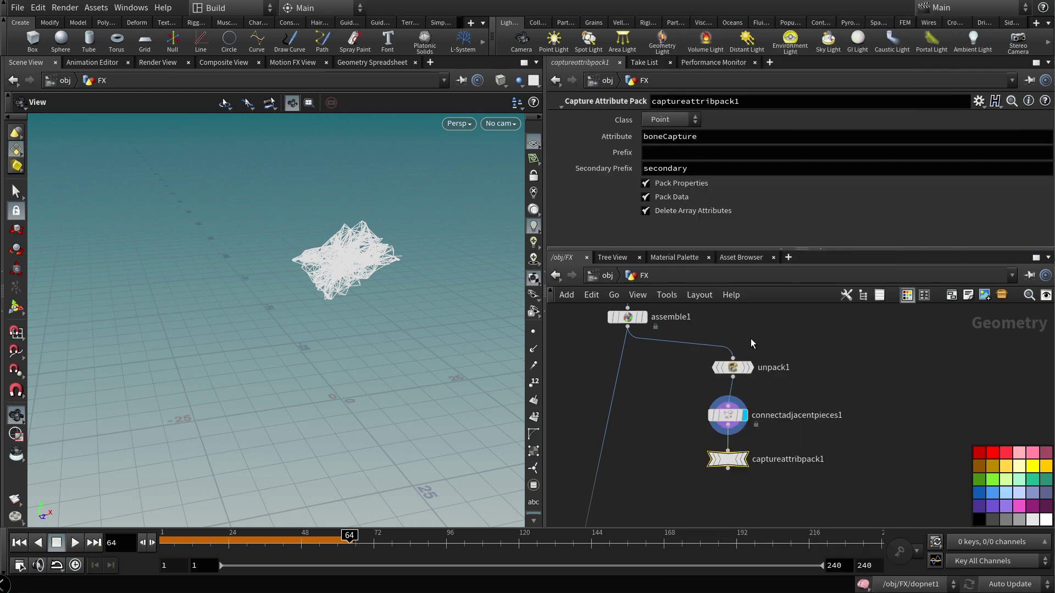
key(Delete)
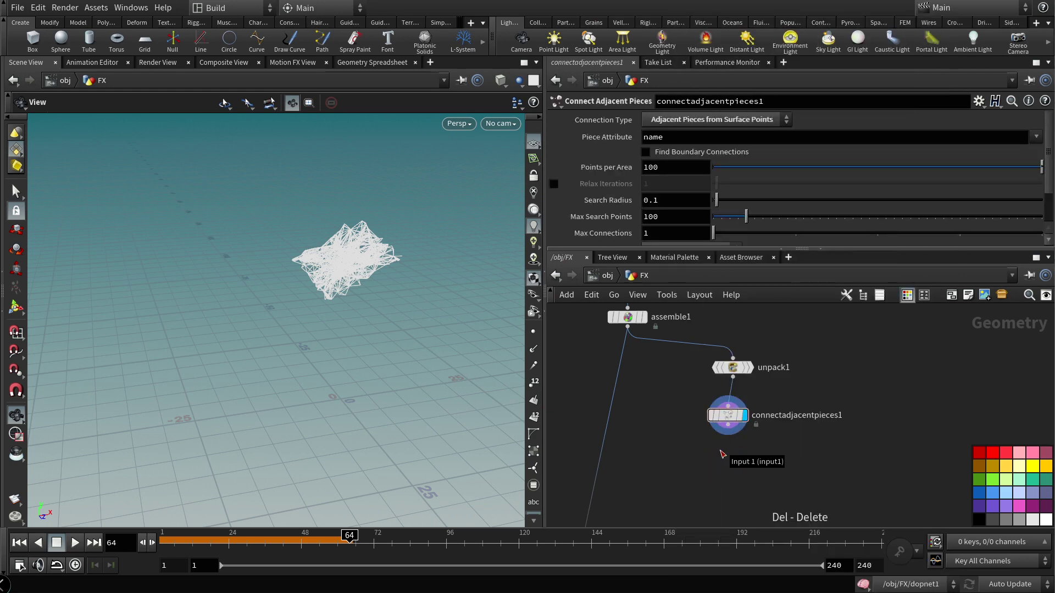
Step: Add an Attribute Wrangle below connectadjacentpieces1 and feed it from that node
key(Tab)
text(att)
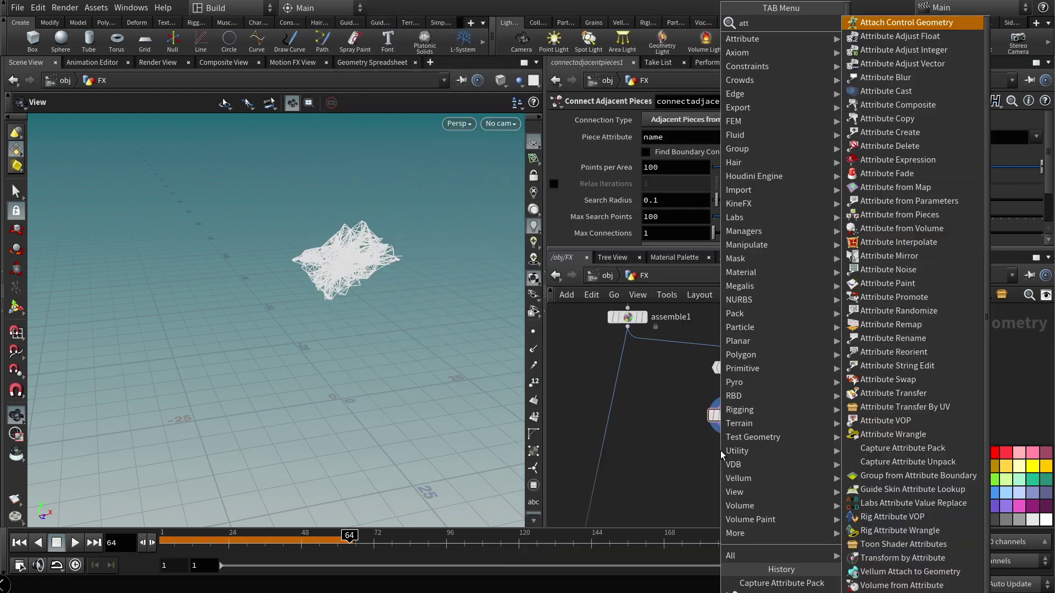
click(937, 434)
click(735, 444)
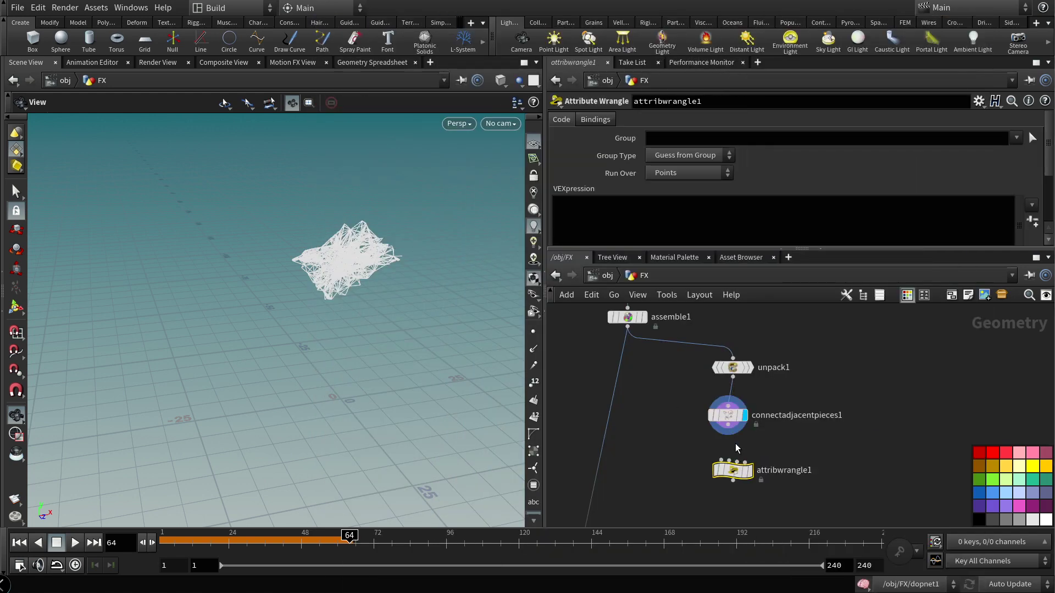
Step: Make attribwrangle1 run over Primitives with the VEX code s@constraint_name="Glue";
click(684, 174)
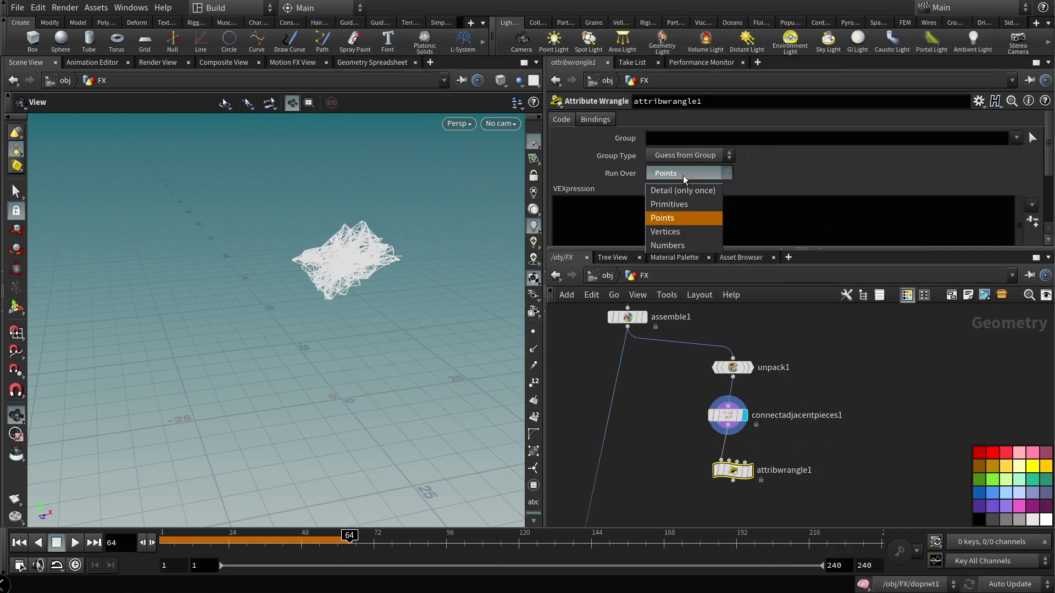
click(681, 203)
click(628, 221)
text(s@)
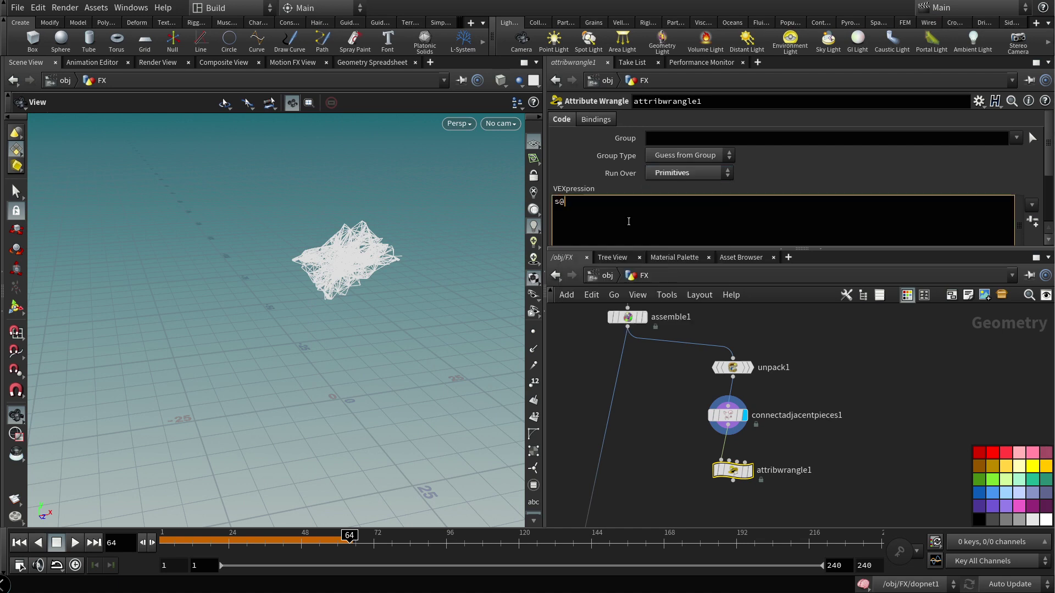
text(constraint_name=)
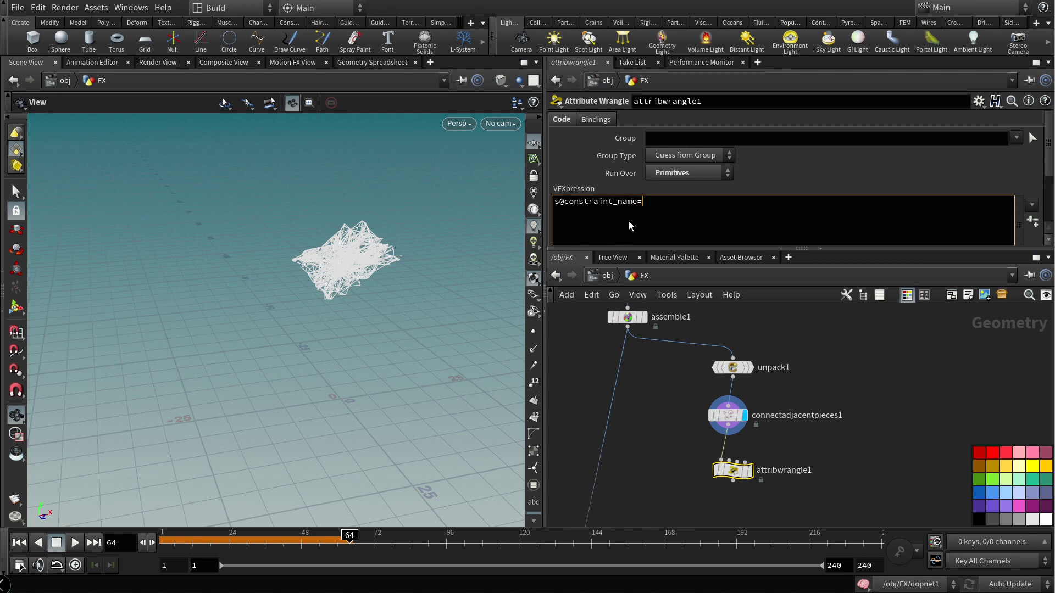
text("Glue";)
Step: Add a Null node fed by attribwrangle1, name it con and color it black
key(Tab)
text(n)
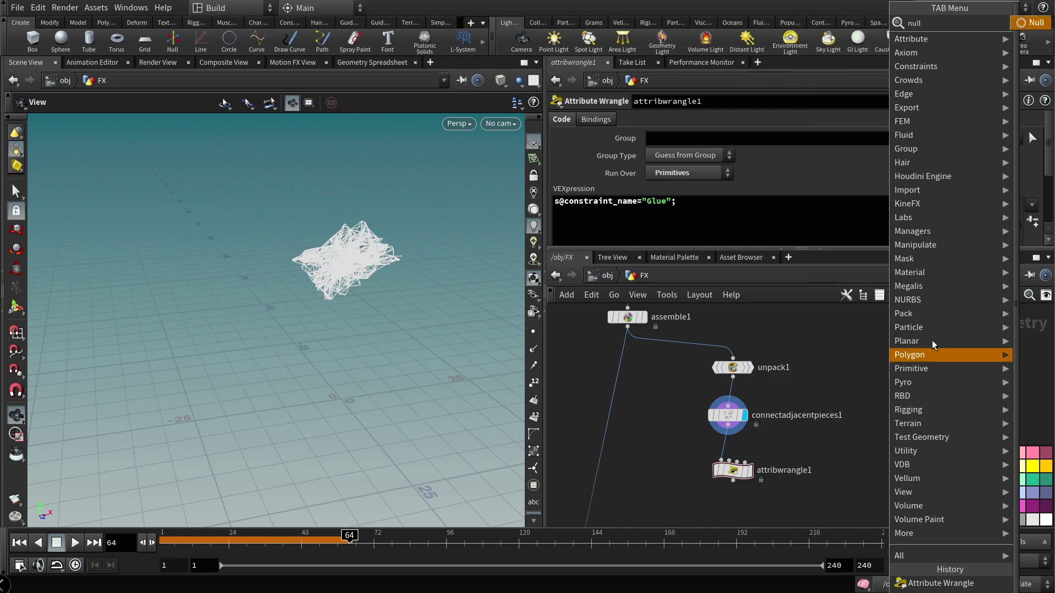
text(ull)
key(Return)
click(717, 498)
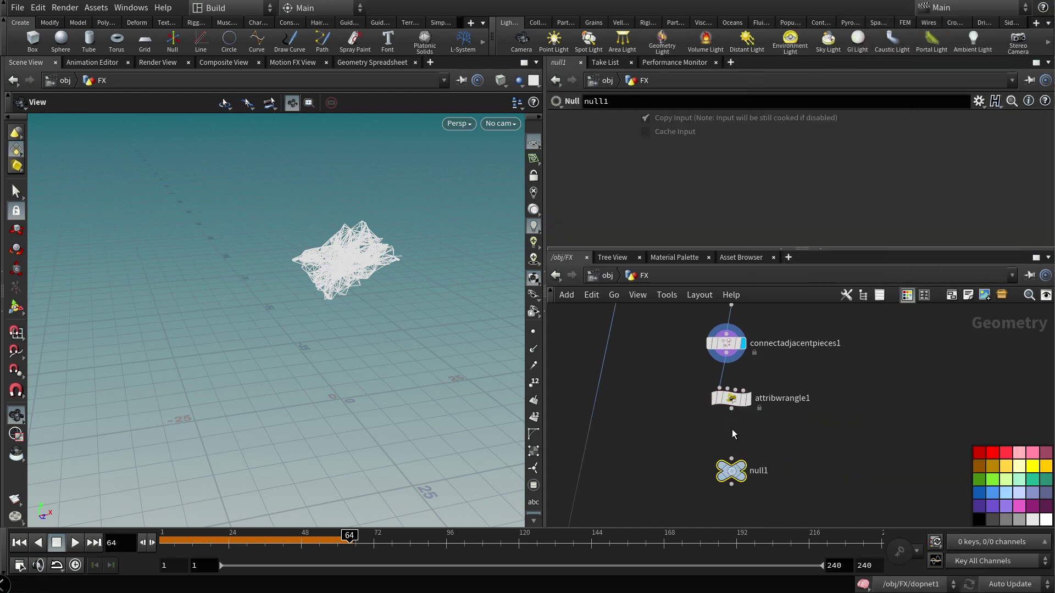
double_click(753, 471)
text(con)
key(Return)
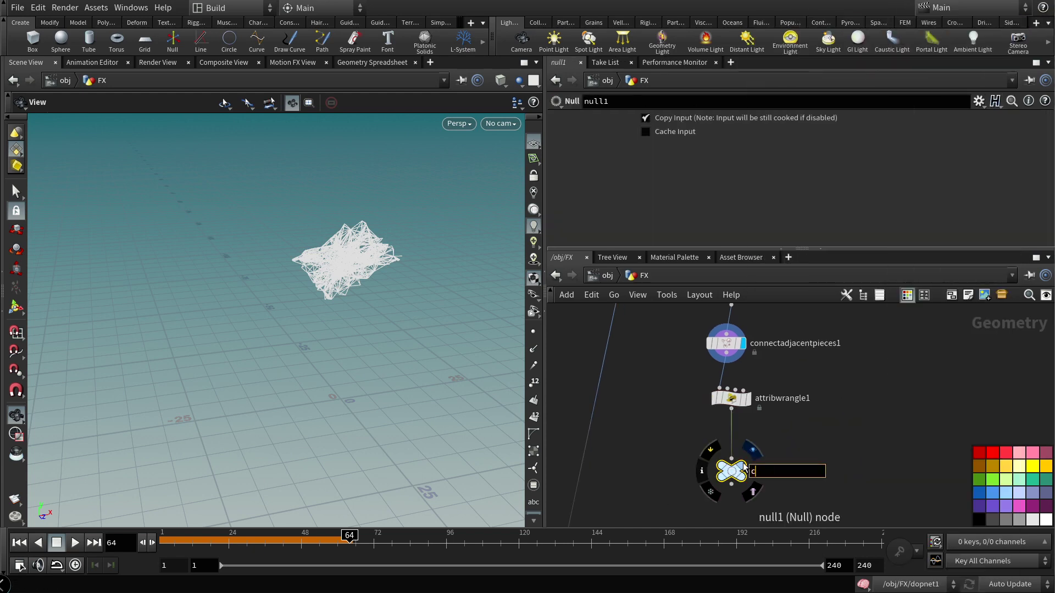
click(978, 519)
Step: Wire the con null into the second input of dopnet1
scroll(769, 367, down, 3)
drag(756, 350, 751, 410)
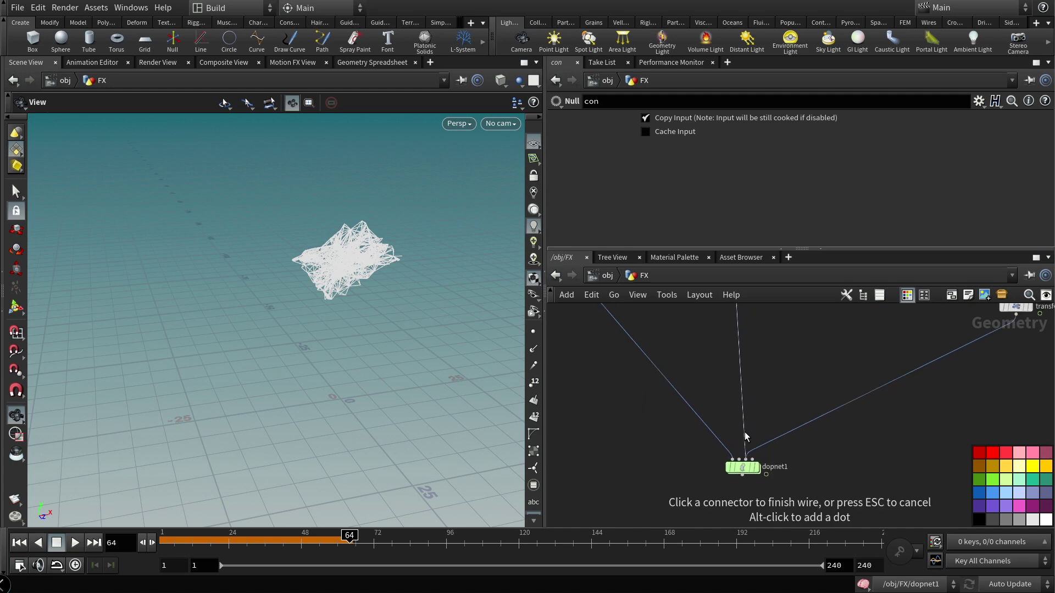
click(738, 455)
Step: Enter dopnet1 and play the simulation from the first frame to check the glued slab
double_click(742, 468)
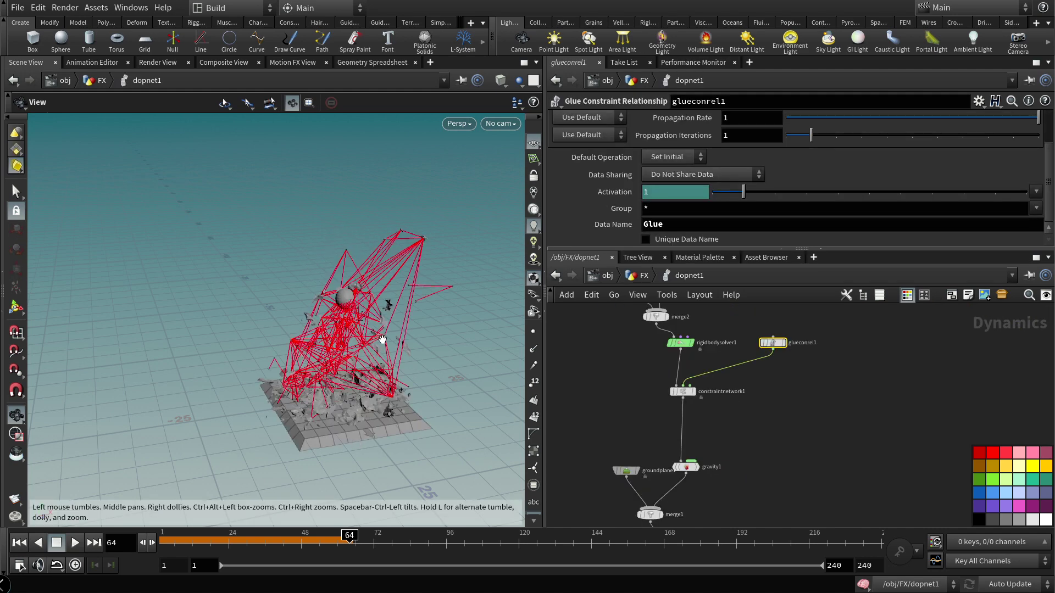
click(19, 543)
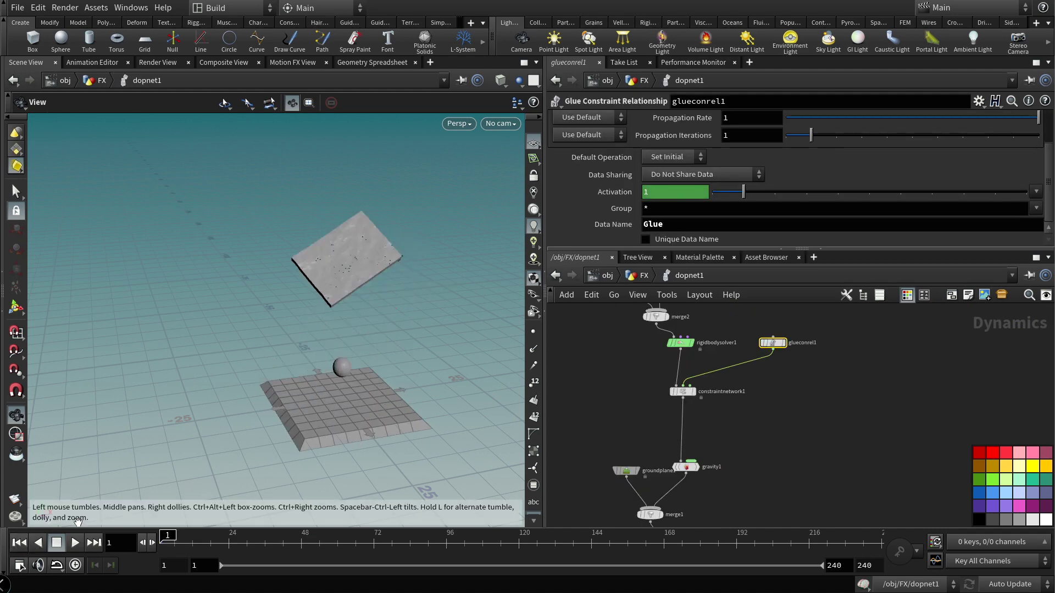
click(75, 543)
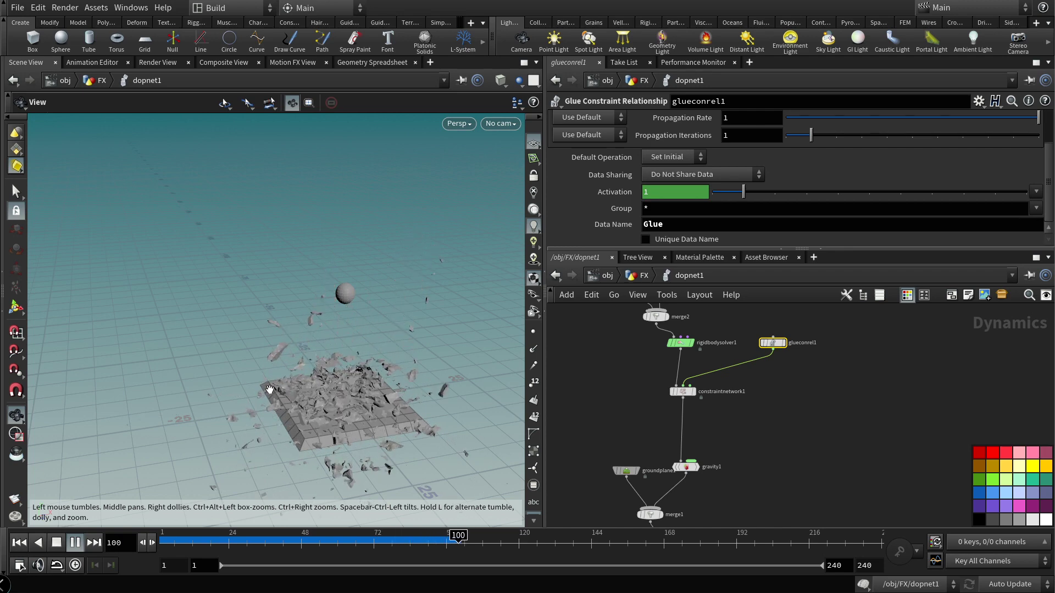
click(57, 544)
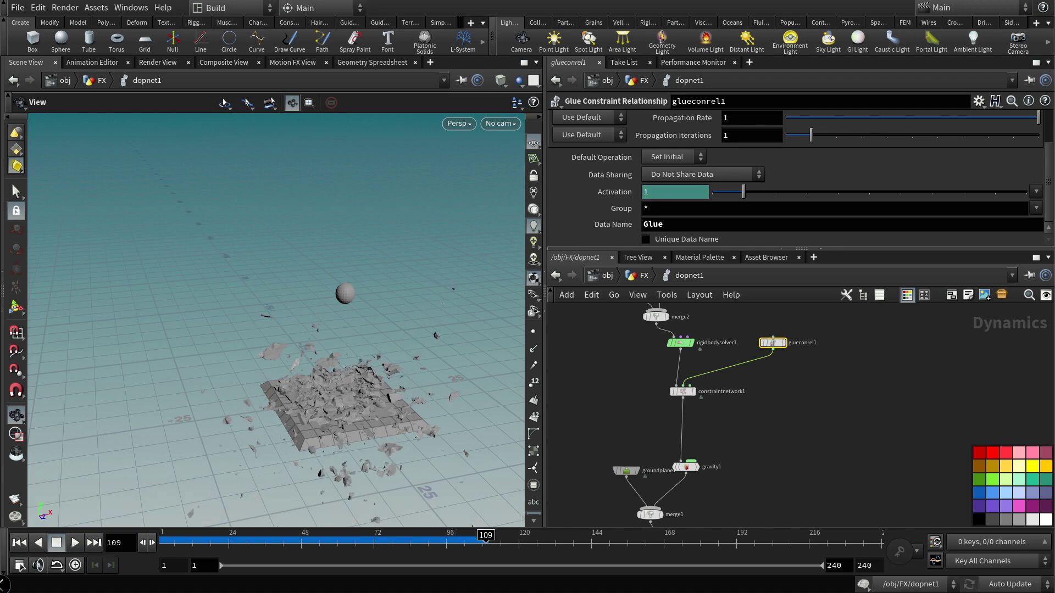
Step: Review the recorded flipbook in MPlay from near its start, scrub to frame 45, and minimize the player
click(19, 566)
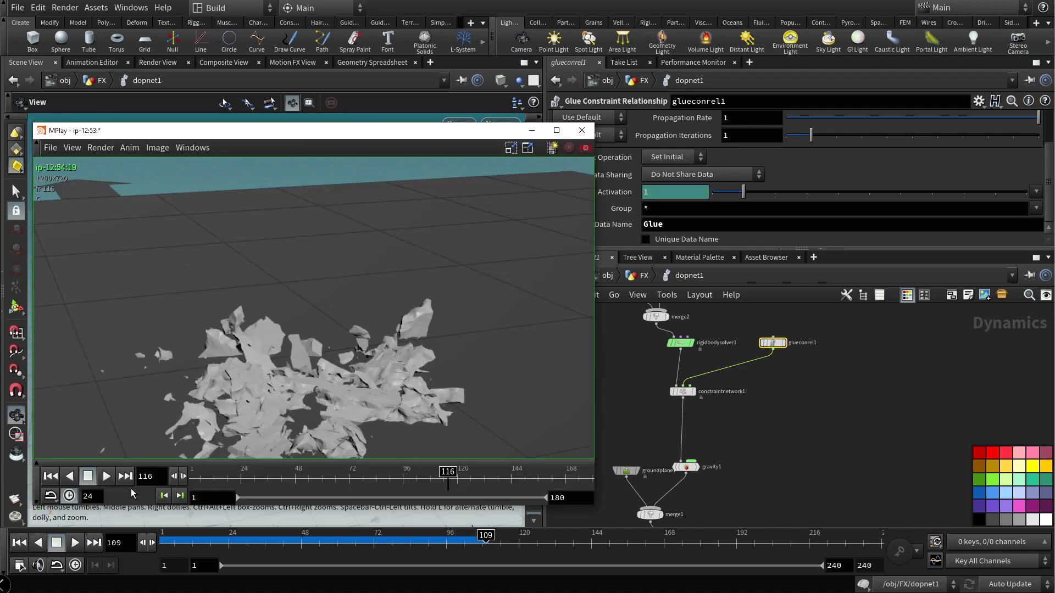
click(106, 475)
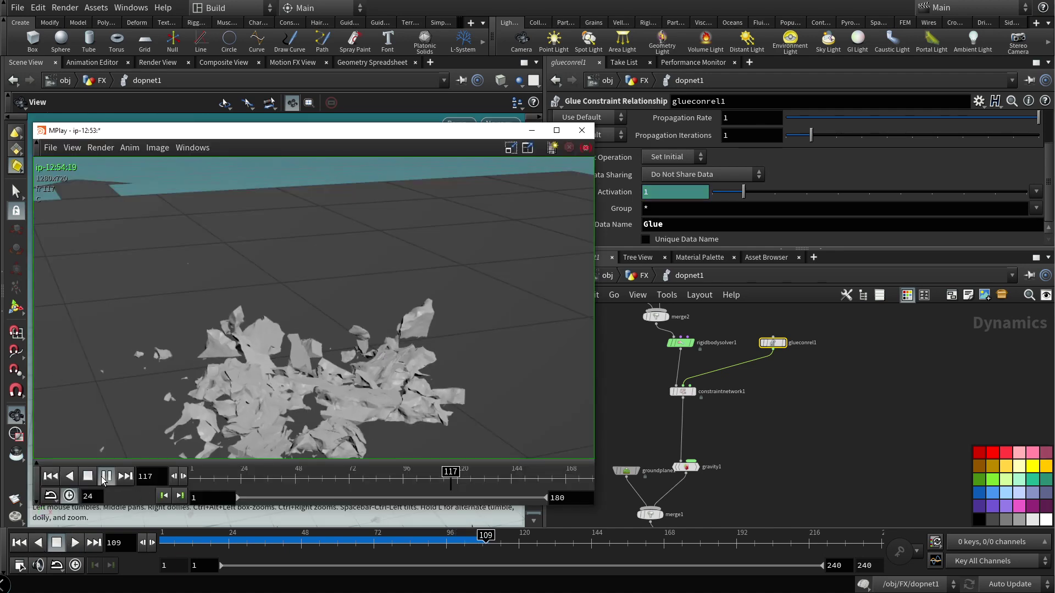
click(198, 473)
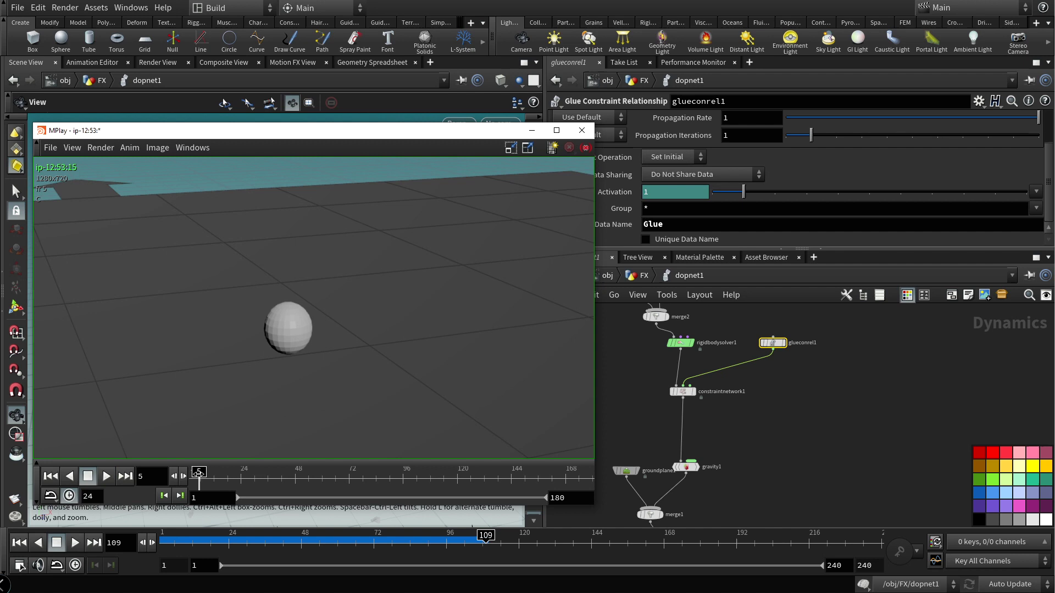
click(108, 477)
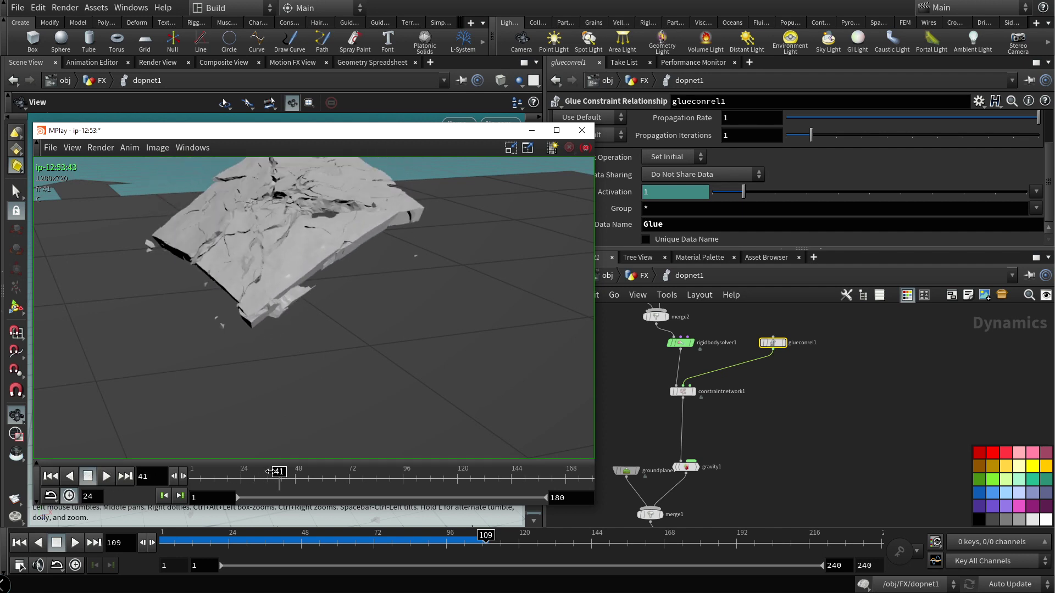
mouse_move(269, 471)
mouse_down()
mouse_move(242, 472)
mouse_move(341, 470)
mouse_move(266, 470)
mouse_move(288, 463)
mouse_up()
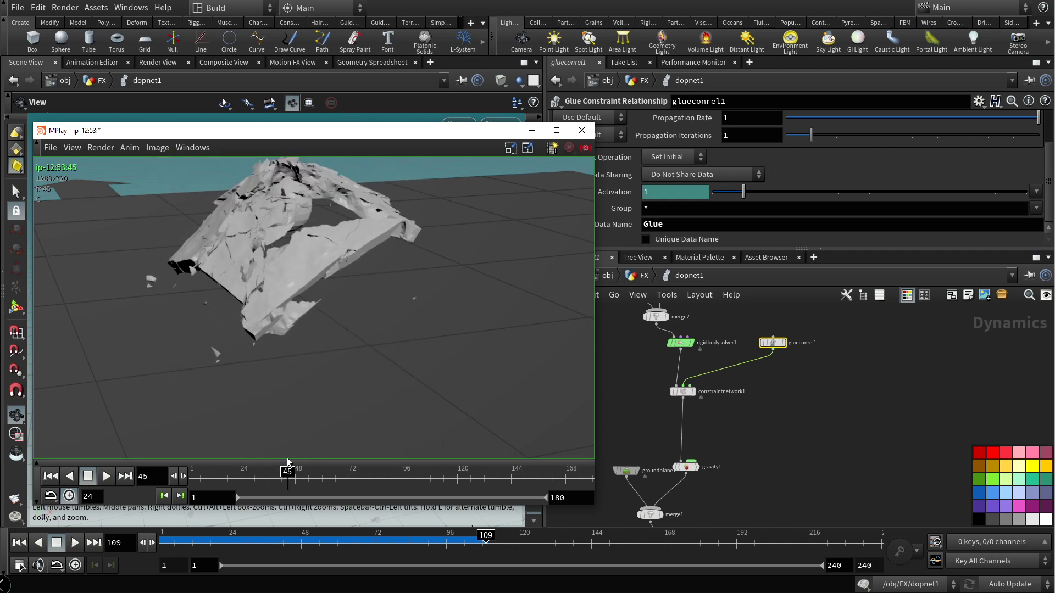
click(532, 131)
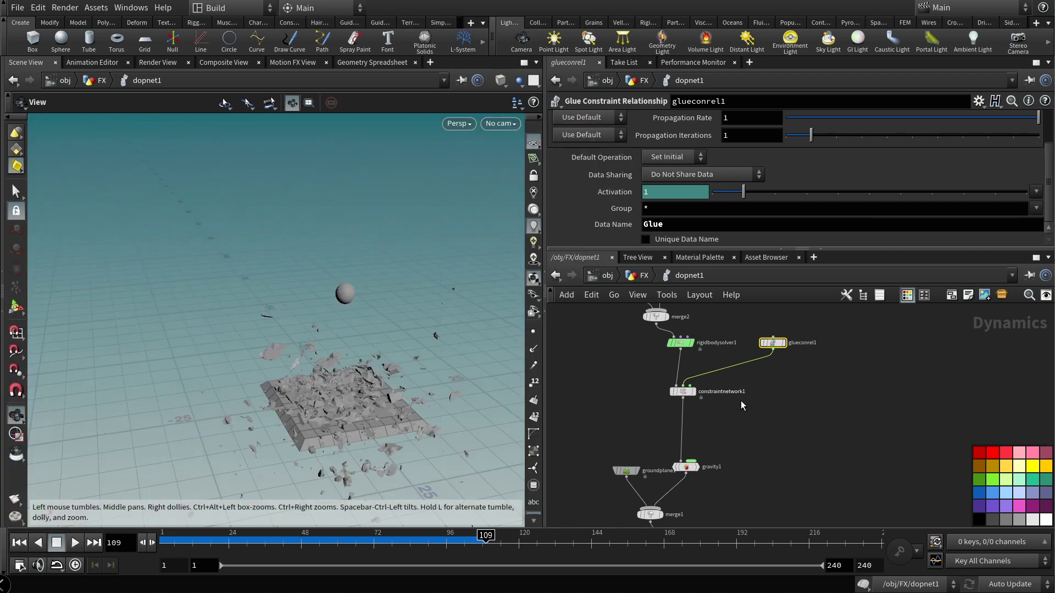
Step: Return to the FX network and move connectadjacentpieces1 and attribwrangle1 down to leave room below unpack1
middle_drag(843, 360, 842, 440)
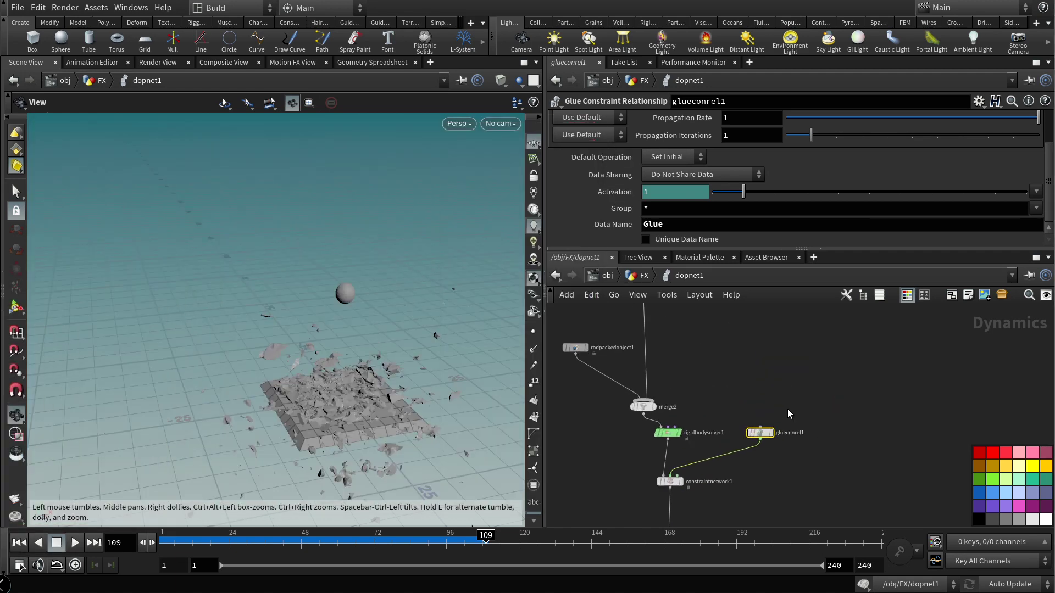
click(646, 279)
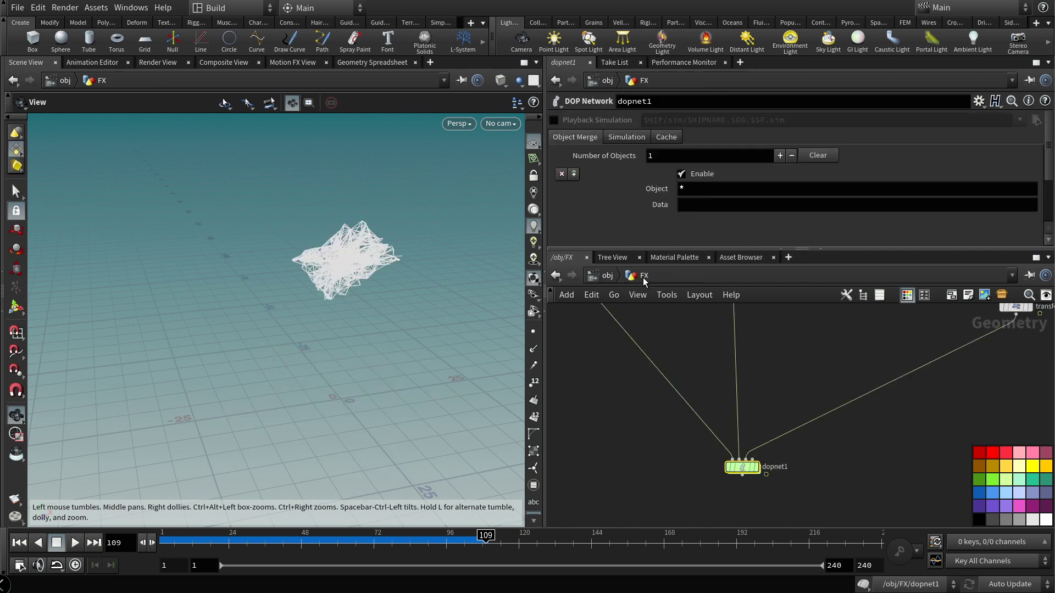
middle_drag(784, 340, 759, 490)
scroll(759, 486, down, 3)
middle_drag(777, 389, 758, 483)
scroll(730, 447, up, 3)
drag(727, 417, 679, 453)
middle_drag(722, 386, 700, 446)
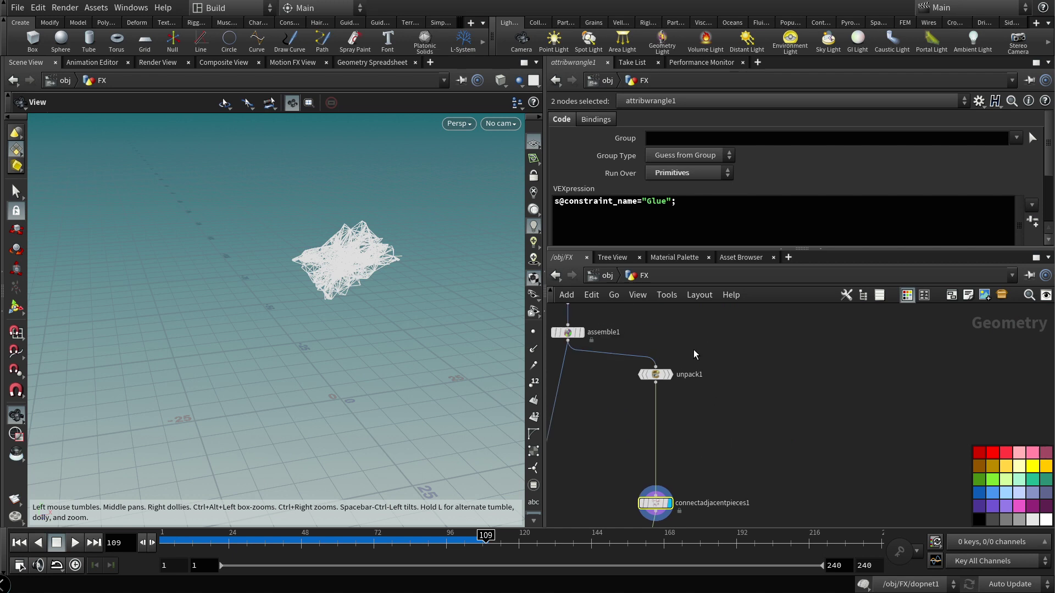
Step: Inspect the output primitive groups enabled on boolean1
middle_drag(694, 355, 753, 458)
click(626, 395)
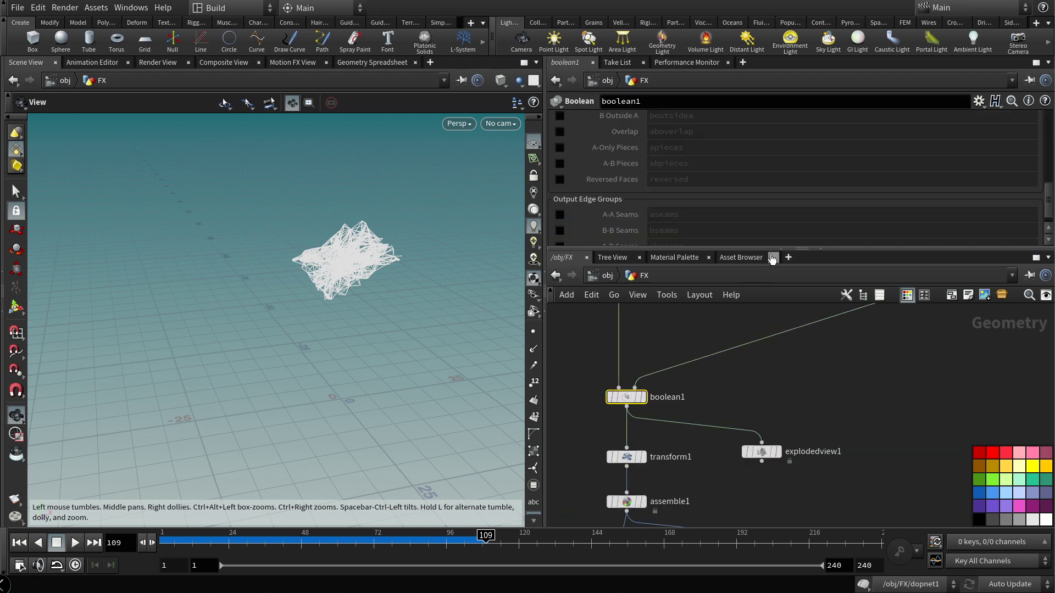
scroll(784, 211, up, 2)
scroll(621, 156, up, 1)
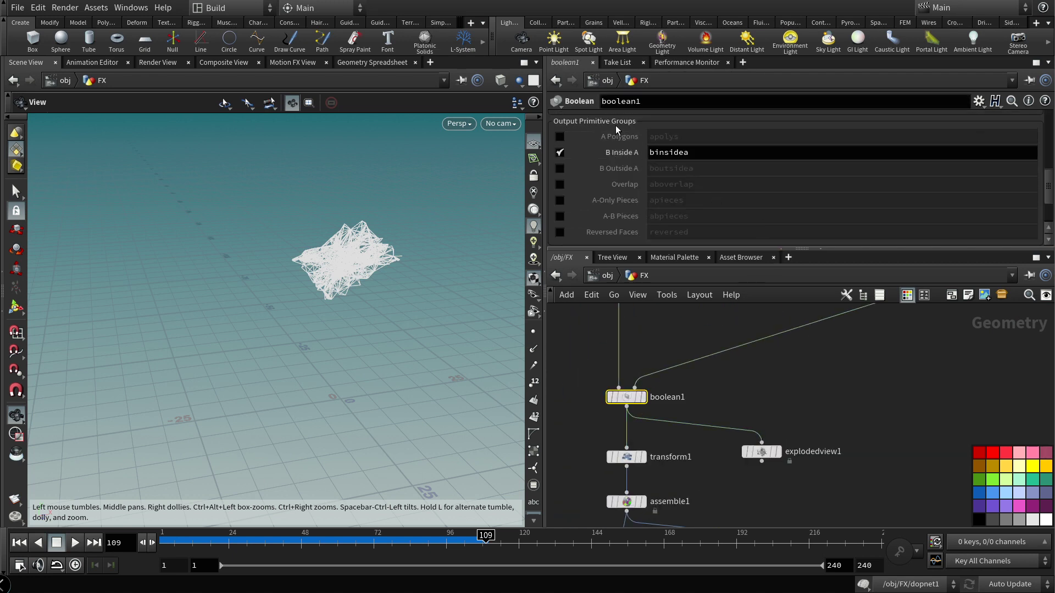
scroll(741, 331, up, 2)
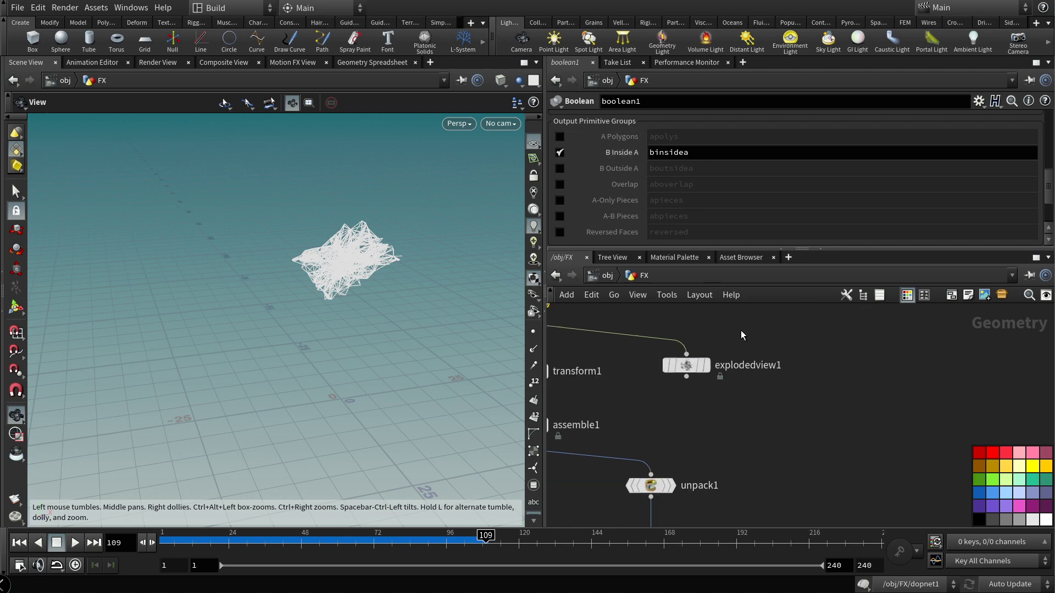
Step: Add a Blast node beside the unpack1 branch, feed it from unpack1 and display its result
middle_drag(731, 441, 768, 390)
key(Tab)
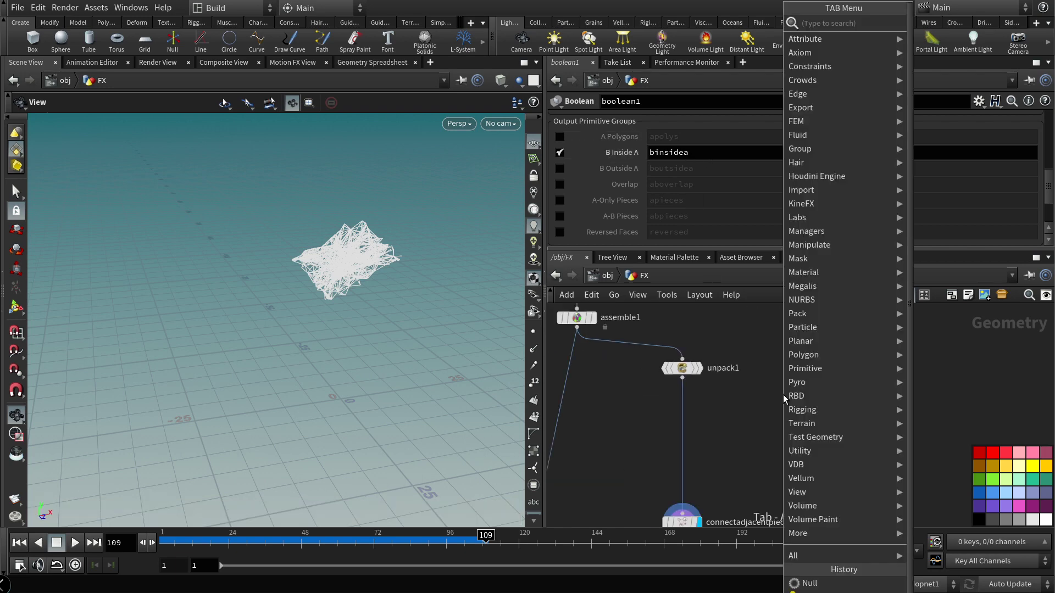
text(blas)
key(Return)
click(776, 421)
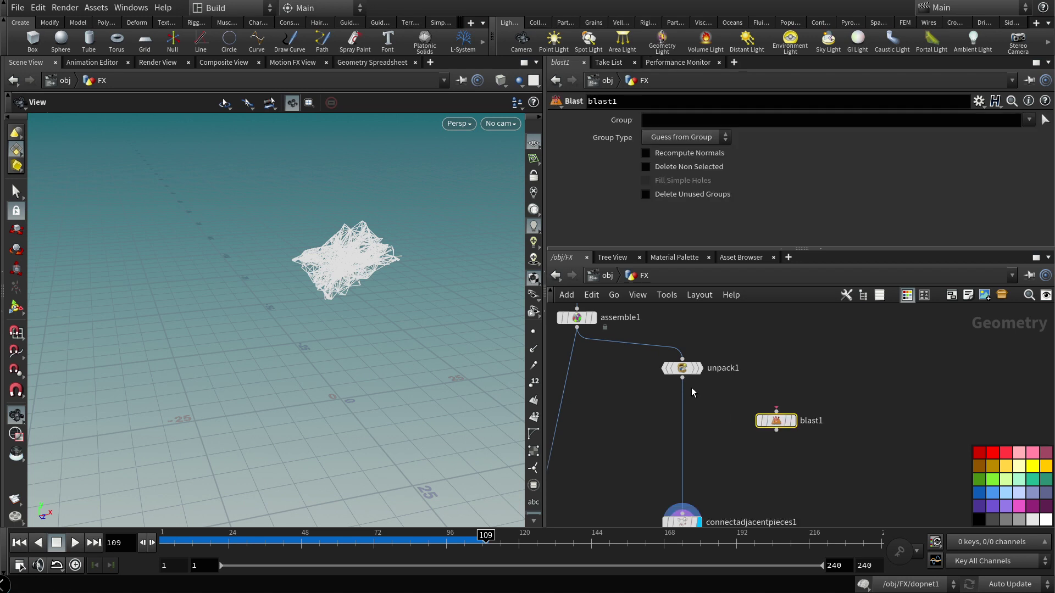
click(776, 410)
click(776, 410)
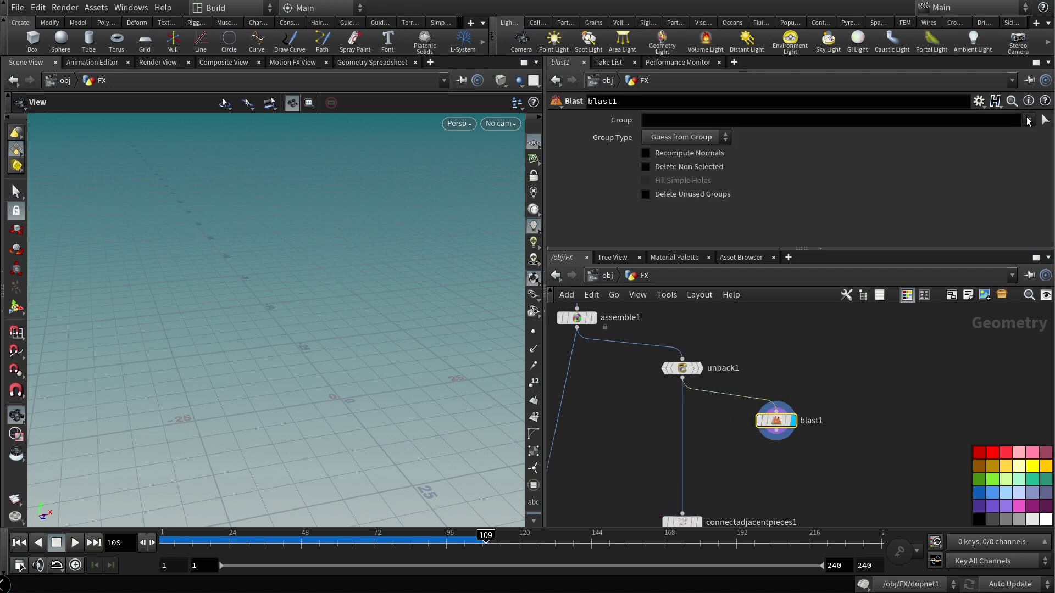
Step: Set blast1 to keep only the binsidea group by deleting non-selected geometry, and move the node farther from the unpack1 wire
click(1028, 119)
click(992, 136)
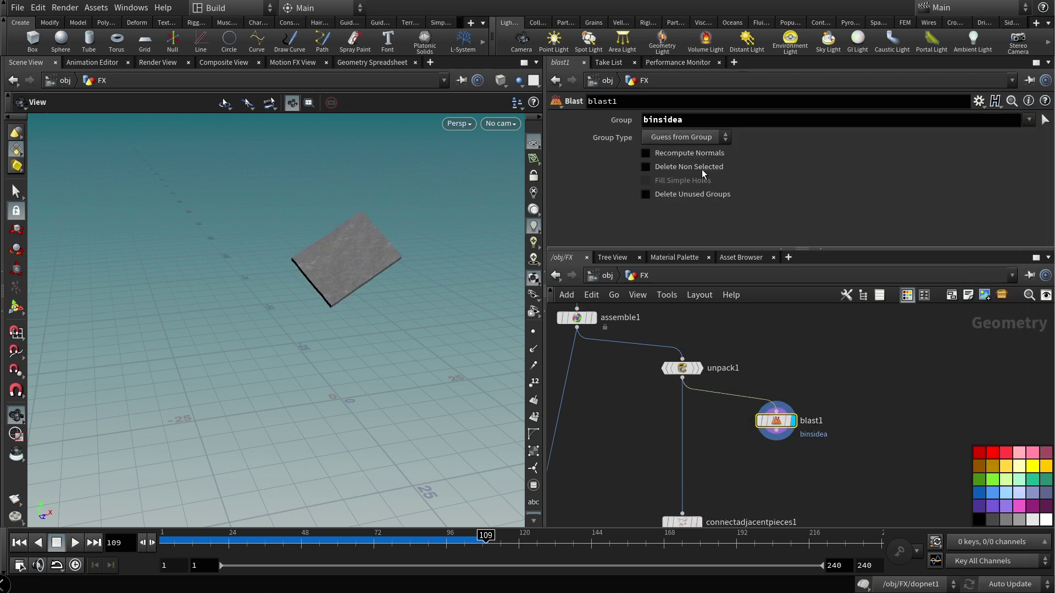
click(645, 167)
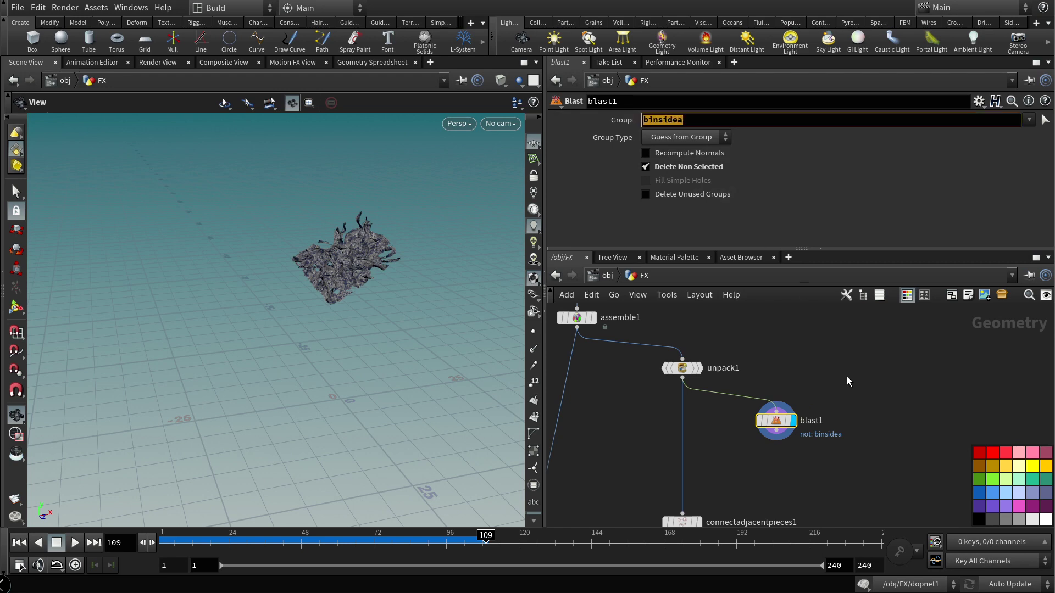
alt+right_drag(319, 273, 479, 263)
alt+drag(479, 263, 320, 290)
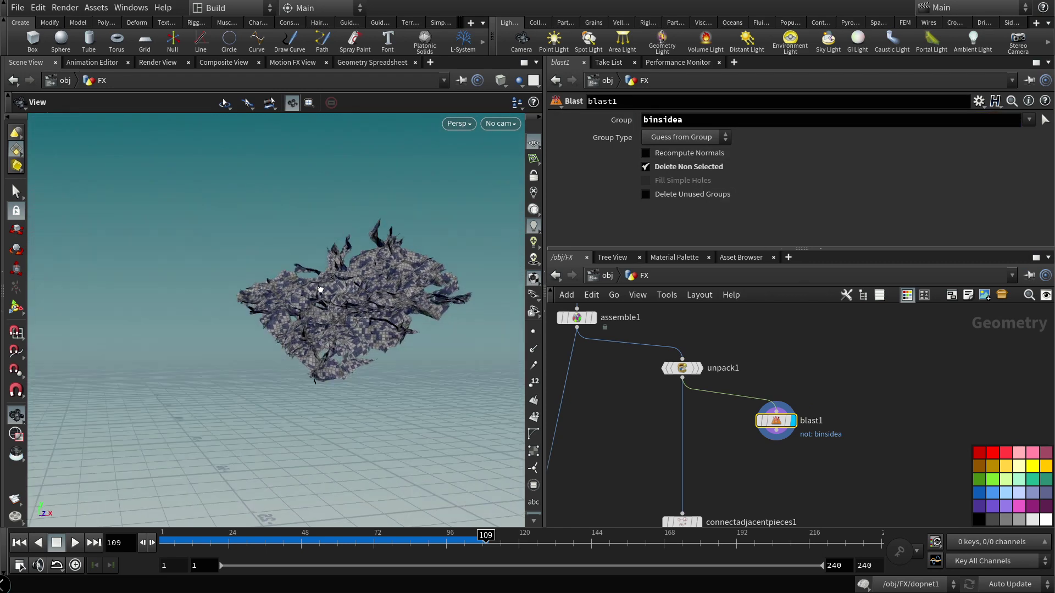
scroll(321, 290, up, 5)
middle_drag(738, 468, 730, 395)
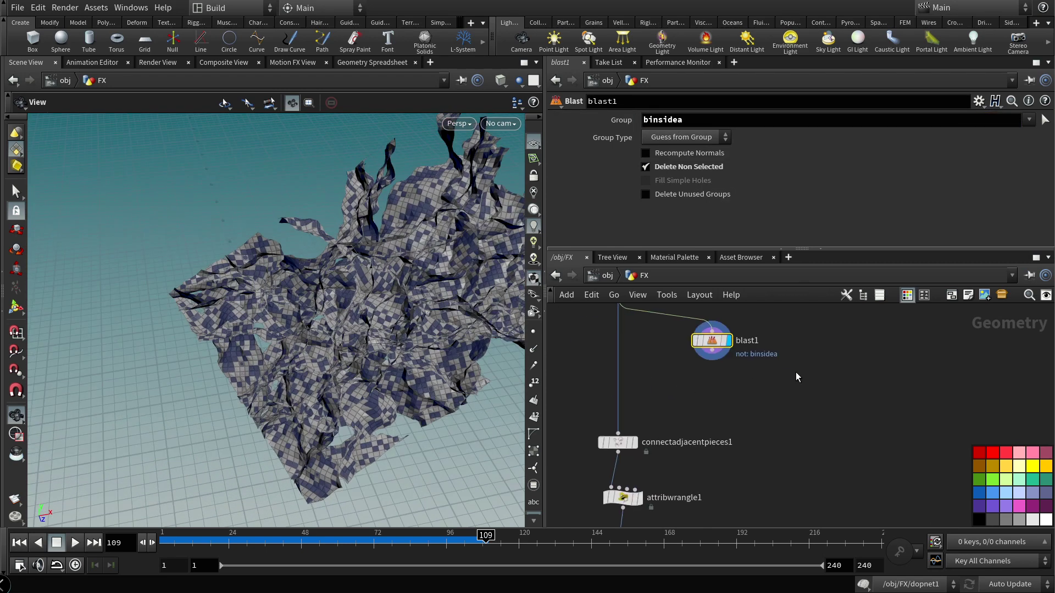
middle_drag(798, 377, 749, 411)
drag(663, 376, 722, 376)
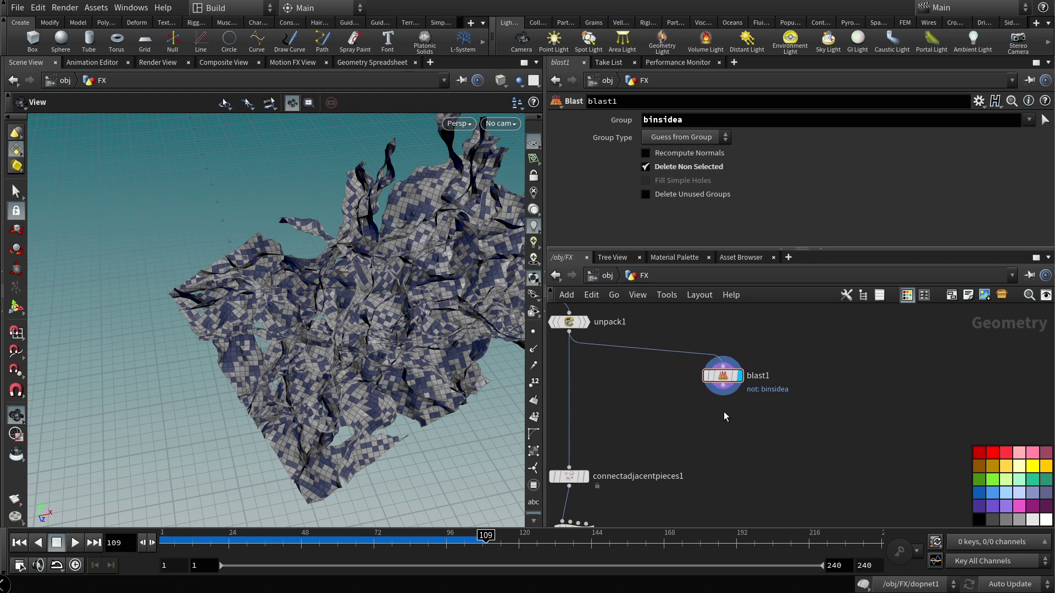
key(Tab)
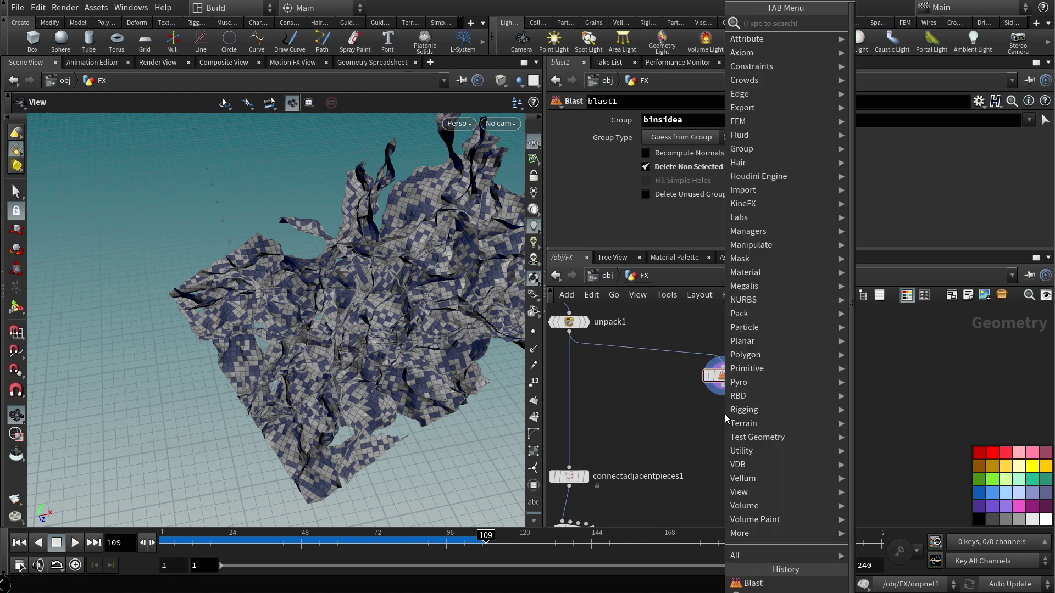
text(at r)
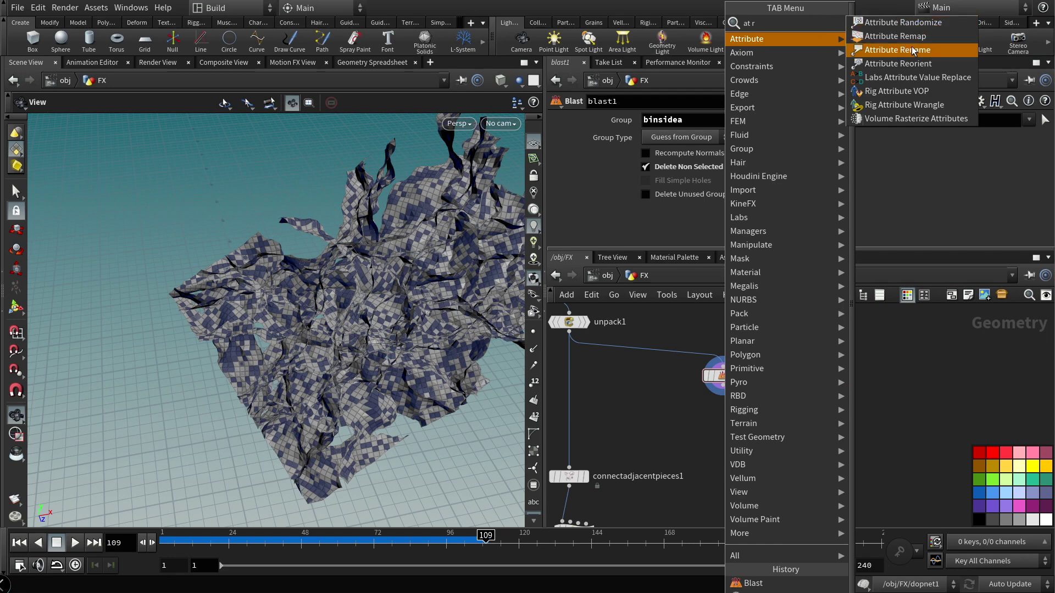
key(Escape)
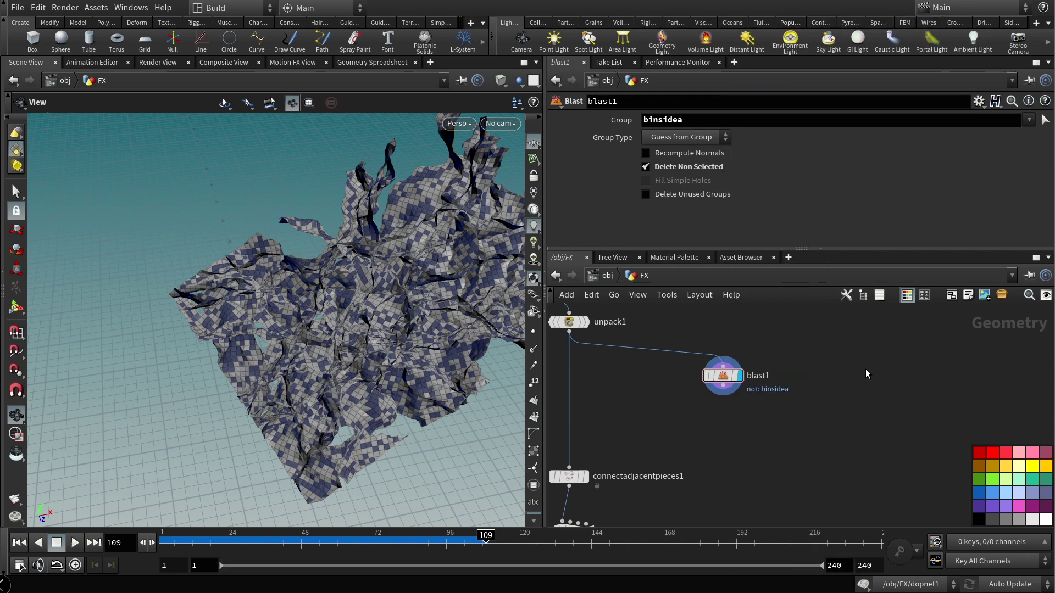
Step: Add an Attribute Promote node below blast1 and wire blast1 into it
key(Tab)
text(a)
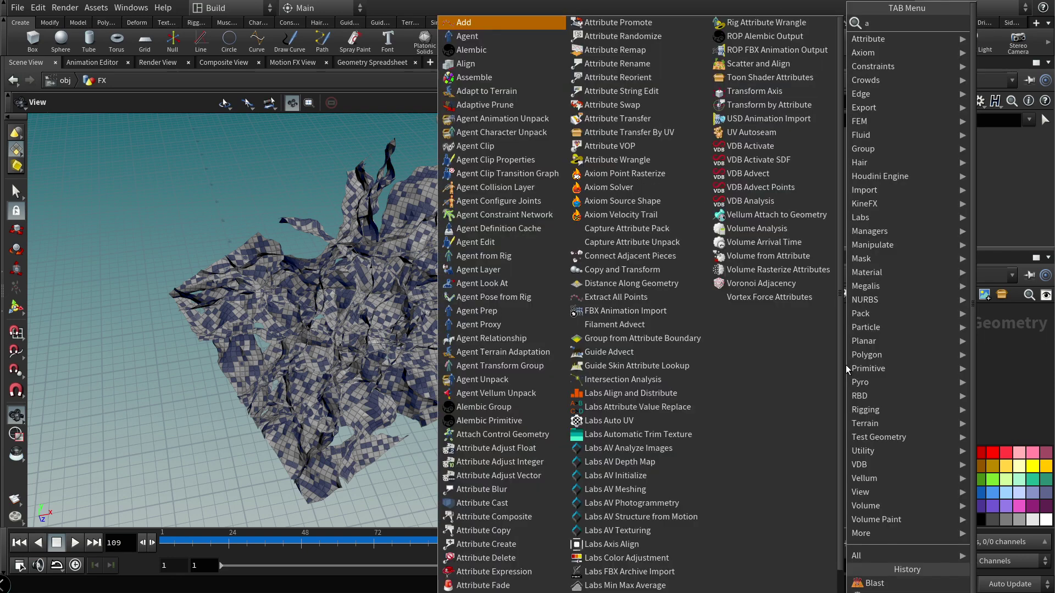
key(BackSpace)
text(promo)
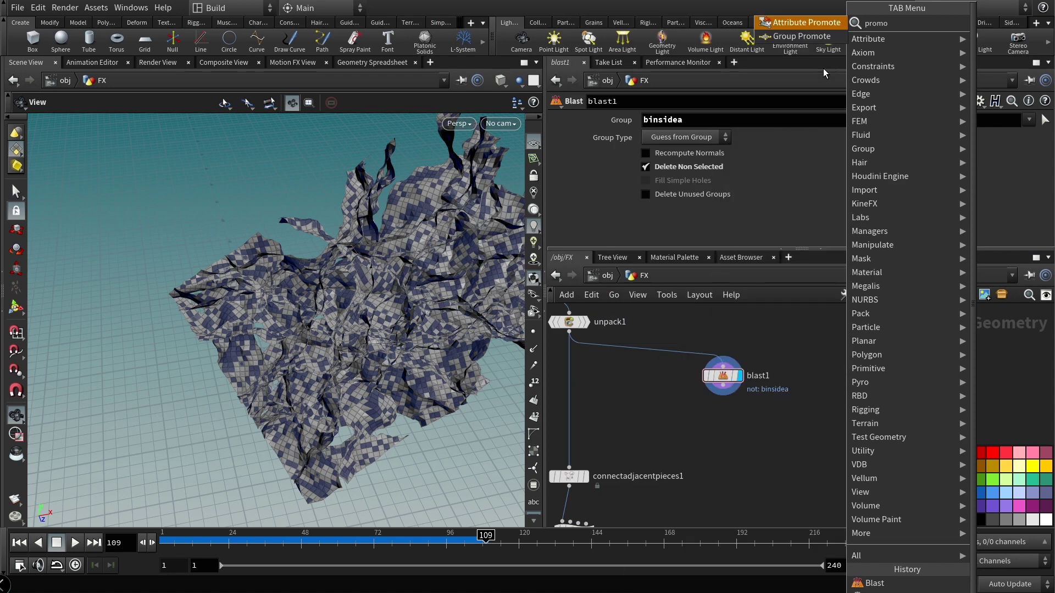
key(Return)
click(723, 432)
click(724, 395)
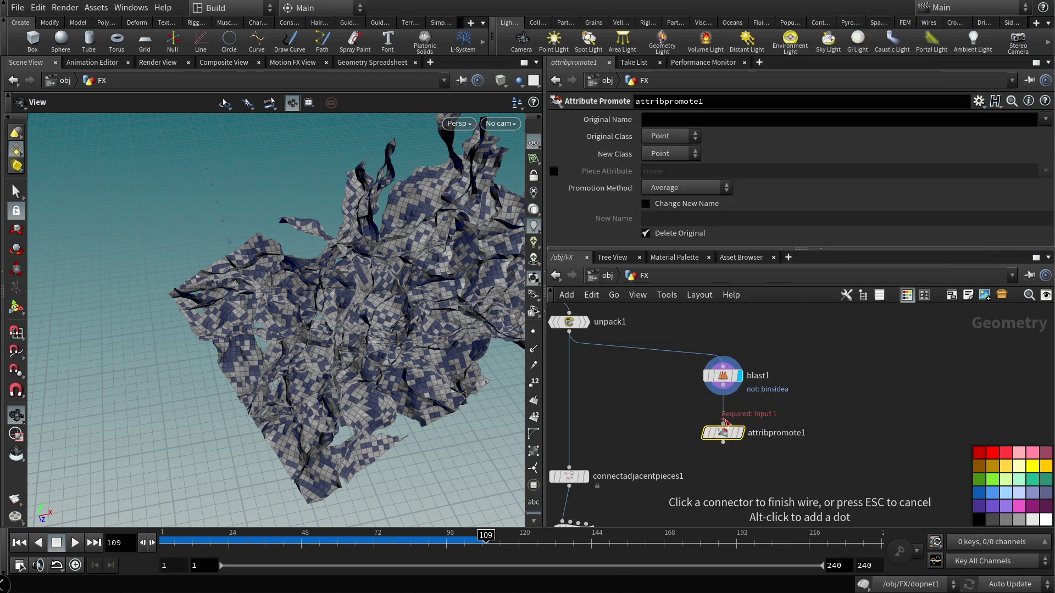
click(724, 423)
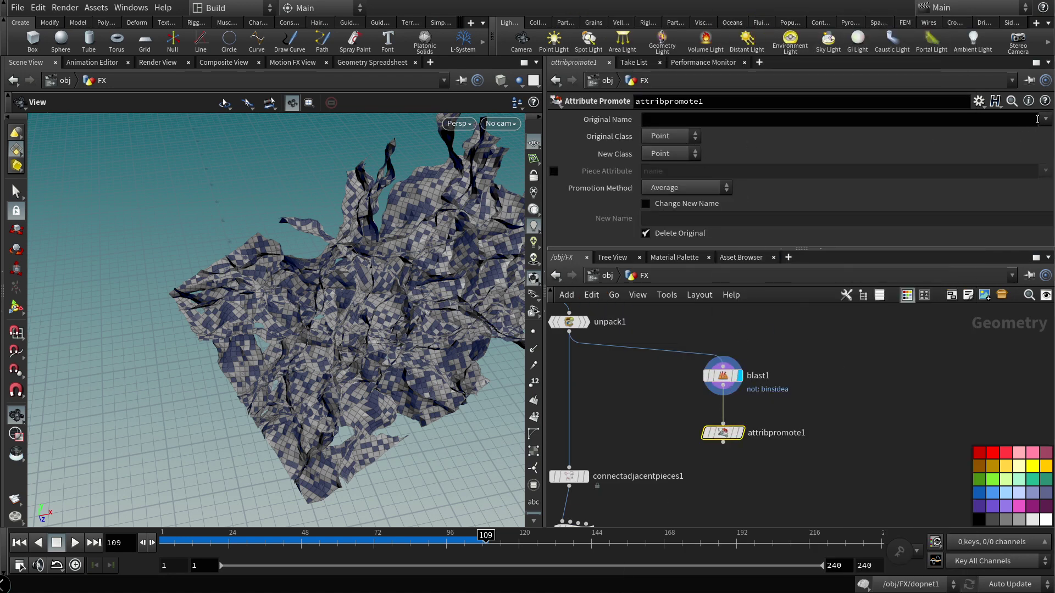
Step: Promote the name attribute from Primitive to Point on attribpromote1 and display the node
click(672, 136)
click(673, 161)
click(1046, 119)
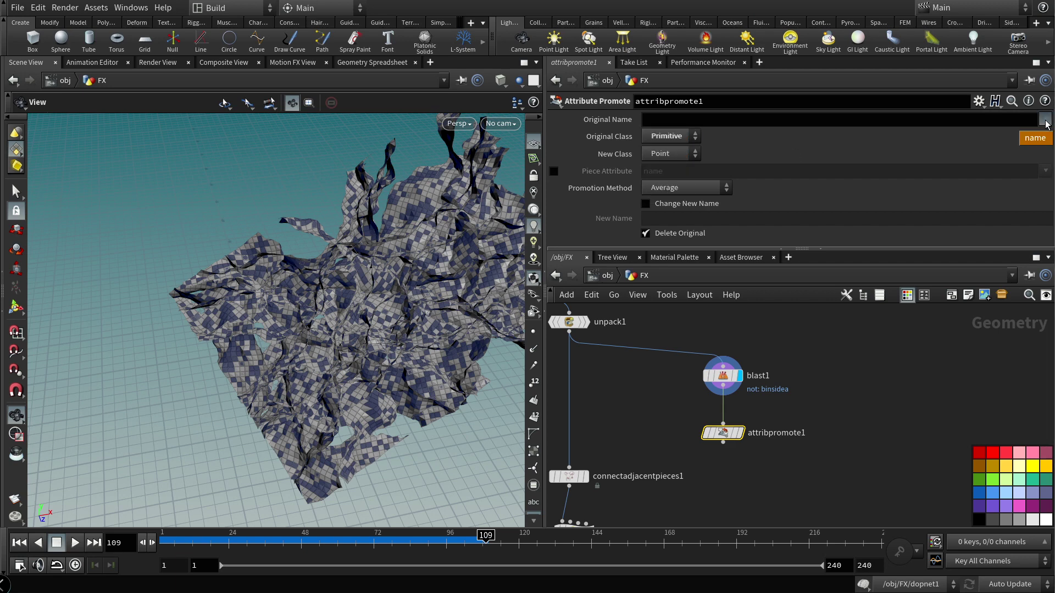
click(1043, 143)
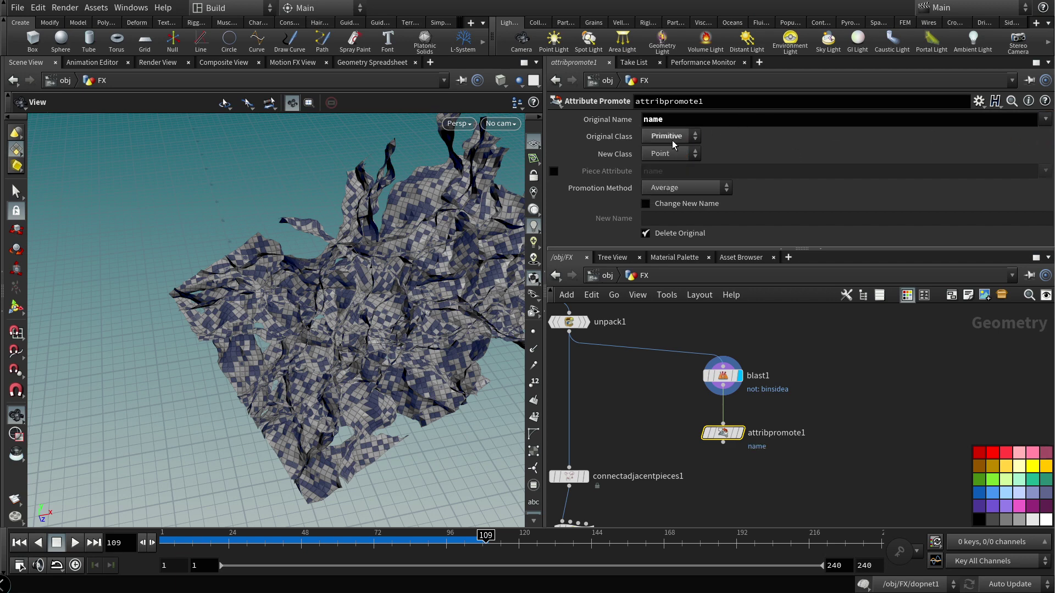
click(740, 432)
Step: Add a Scatter node directly below attribpromote1, wire it to that node and display the scattered points
middle_drag(792, 481, 792, 419)
key(Tab)
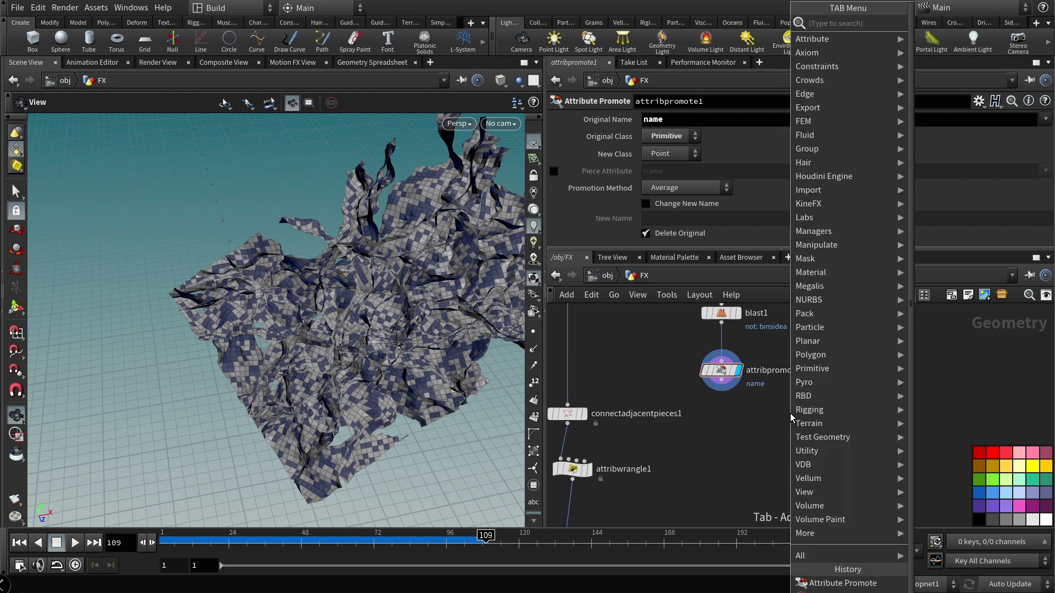
click(945, 18)
click(758, 428)
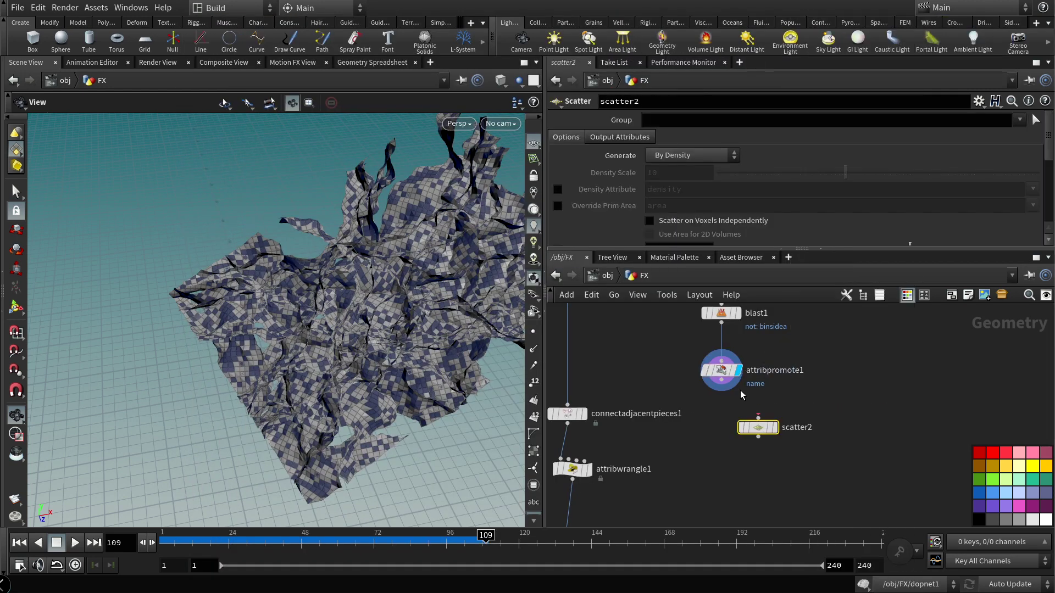
click(721, 378)
click(759, 419)
drag(760, 431, 723, 426)
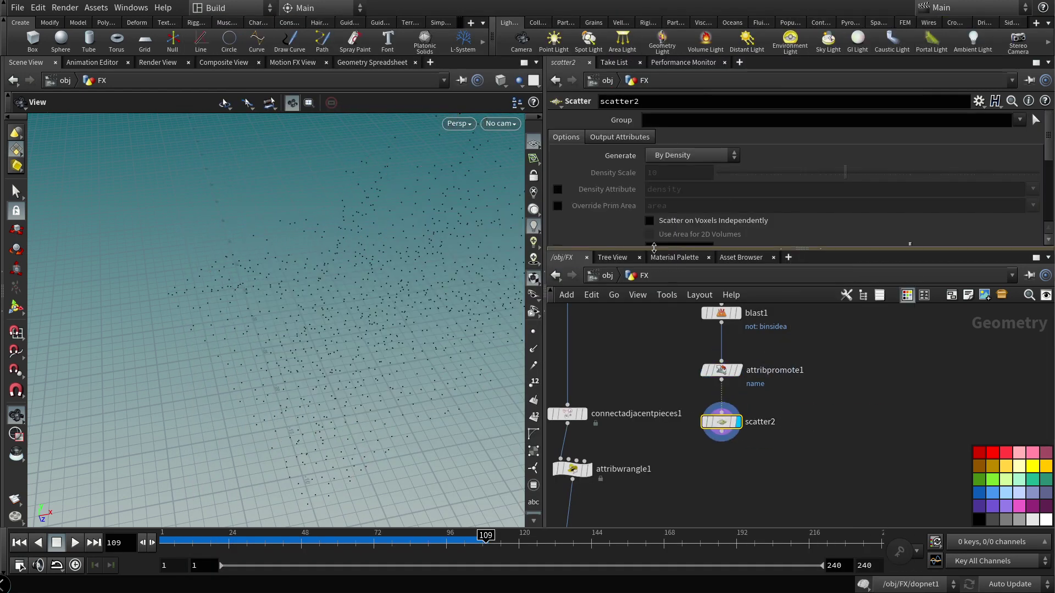
Step: Set the Force Total Count of scatter2 to 500000
scroll(661, 218, down, 4)
click(687, 182)
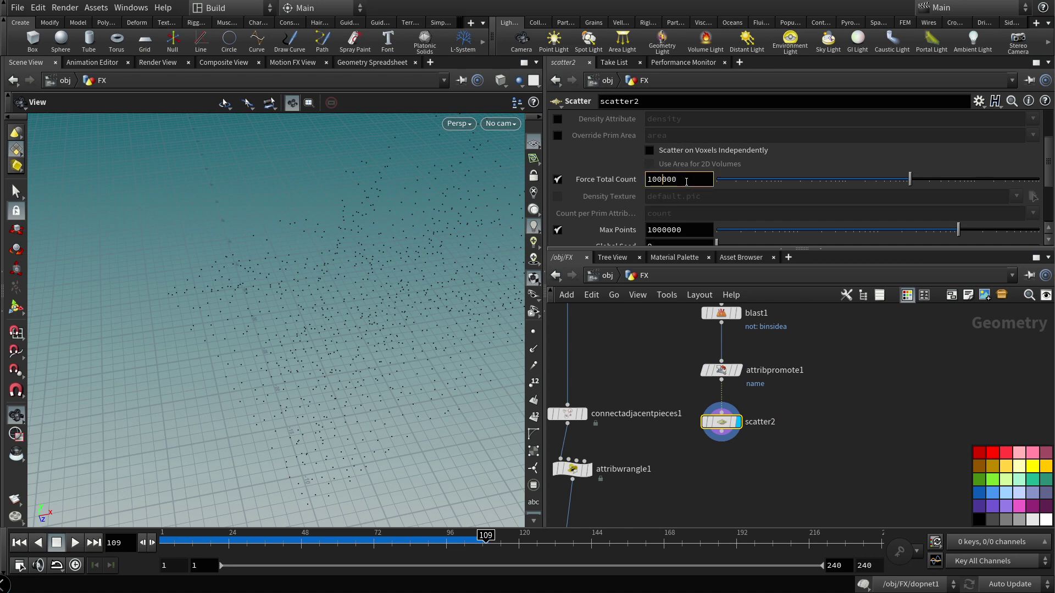
text(5)
key(Return)
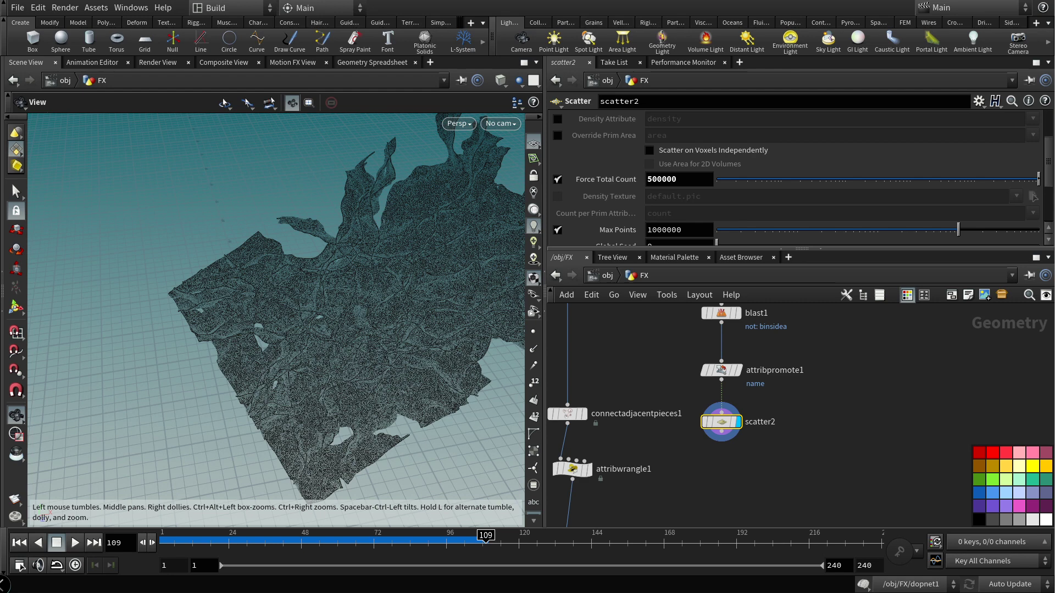
Step: Add a Connect Adjacent Pieces node below scatter2, wire scatter2 into it and display the connections
key(Tab)
text(conn)
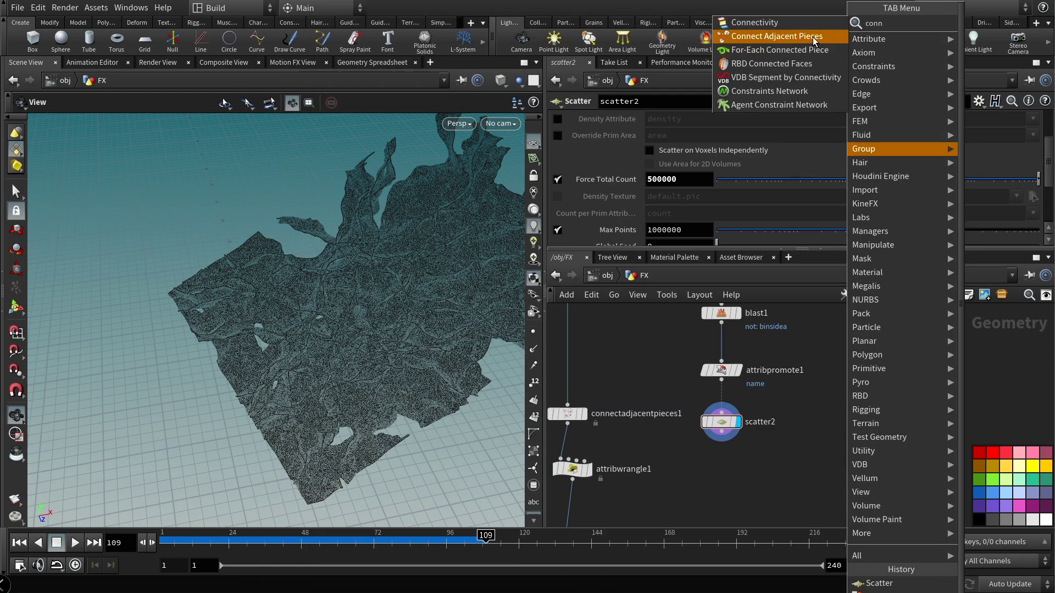
click(777, 35)
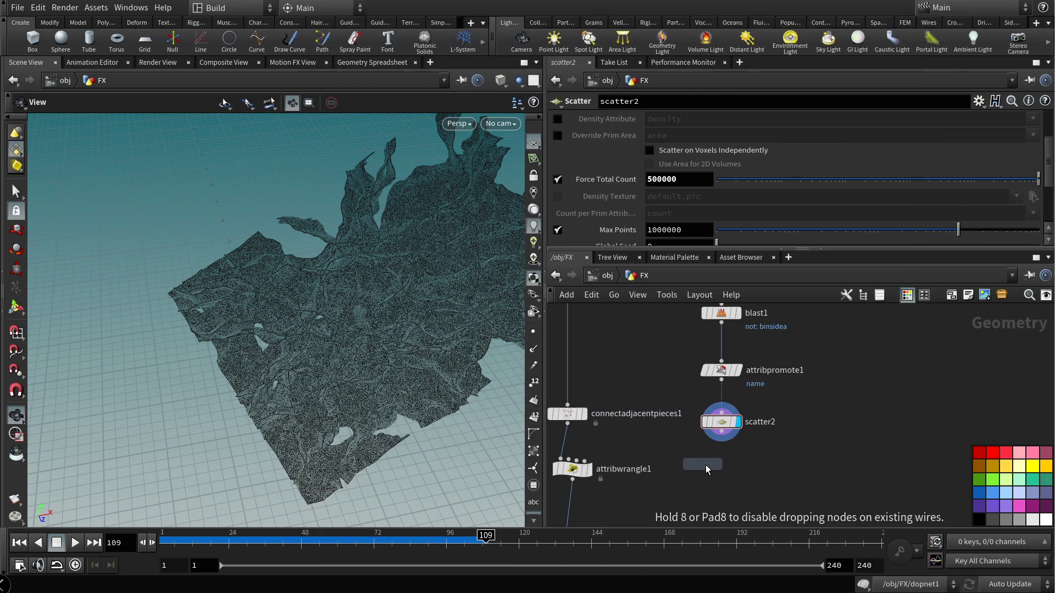
click(721, 468)
click(722, 437)
click(737, 473)
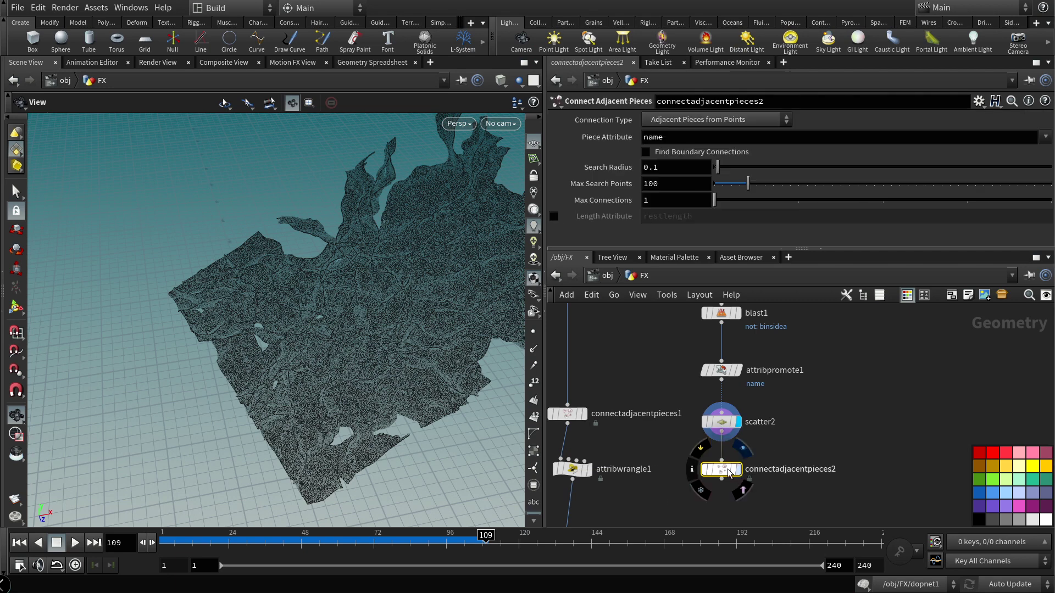
click(738, 470)
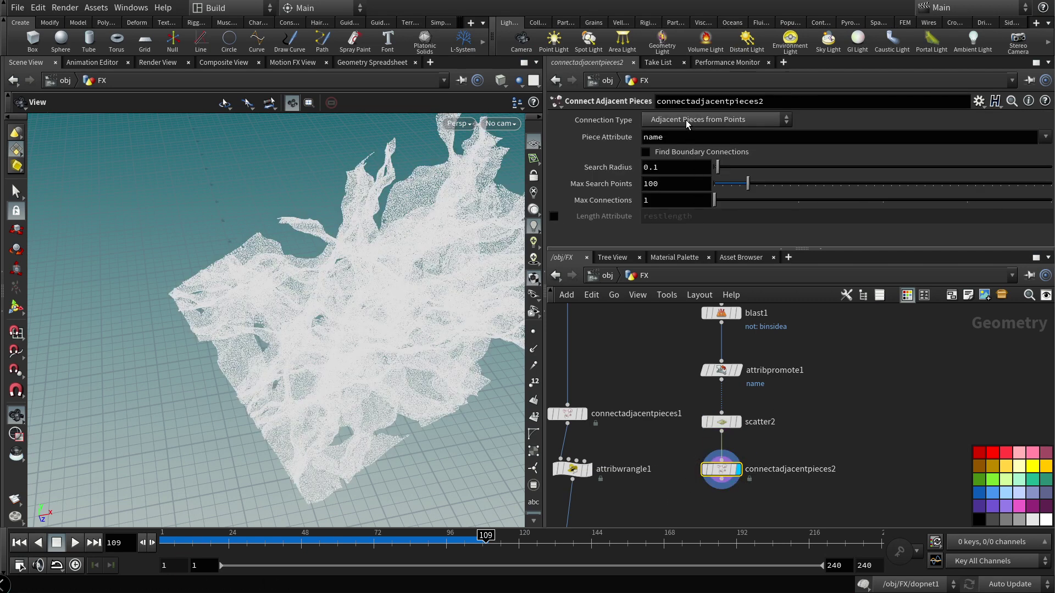
Step: Set the Search Radius of connectadjacentpieces2 to 0.02 and enable its restlength Length Attribute
click(655, 167)
text(02)
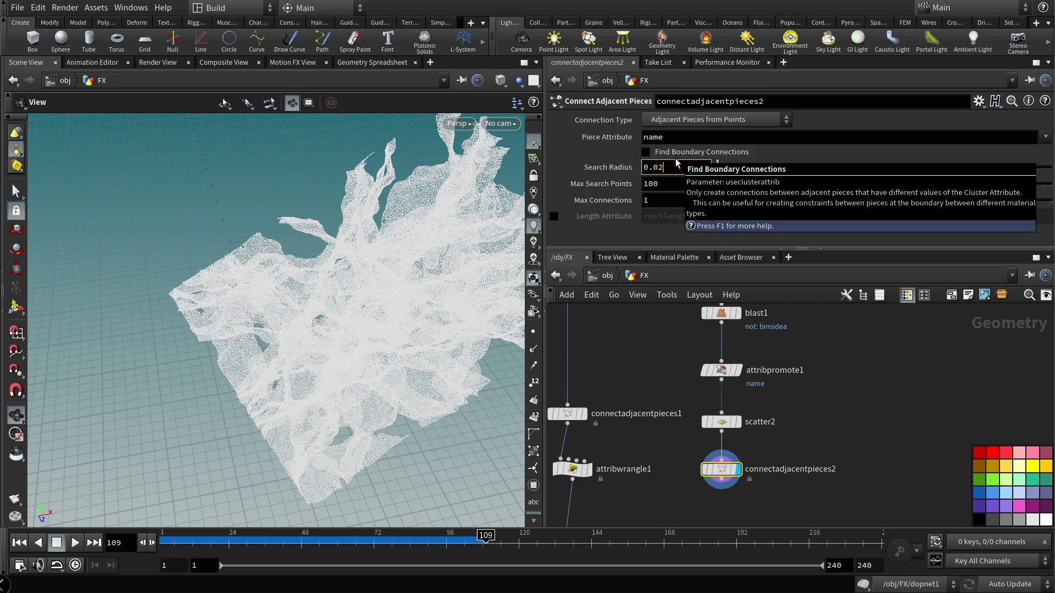
key(BackSpace)
text(2)
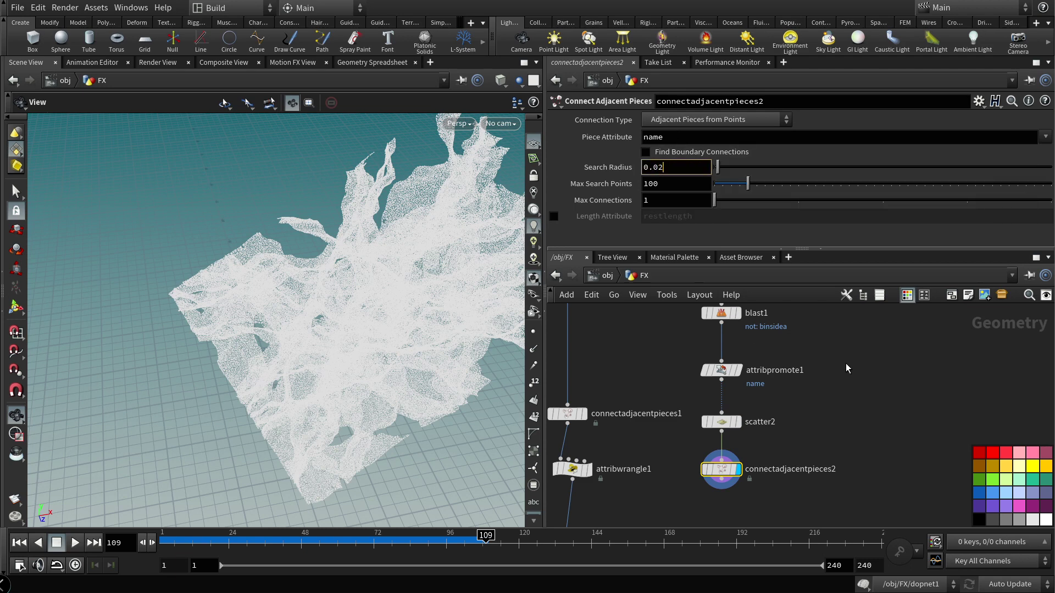
key(Return)
click(554, 216)
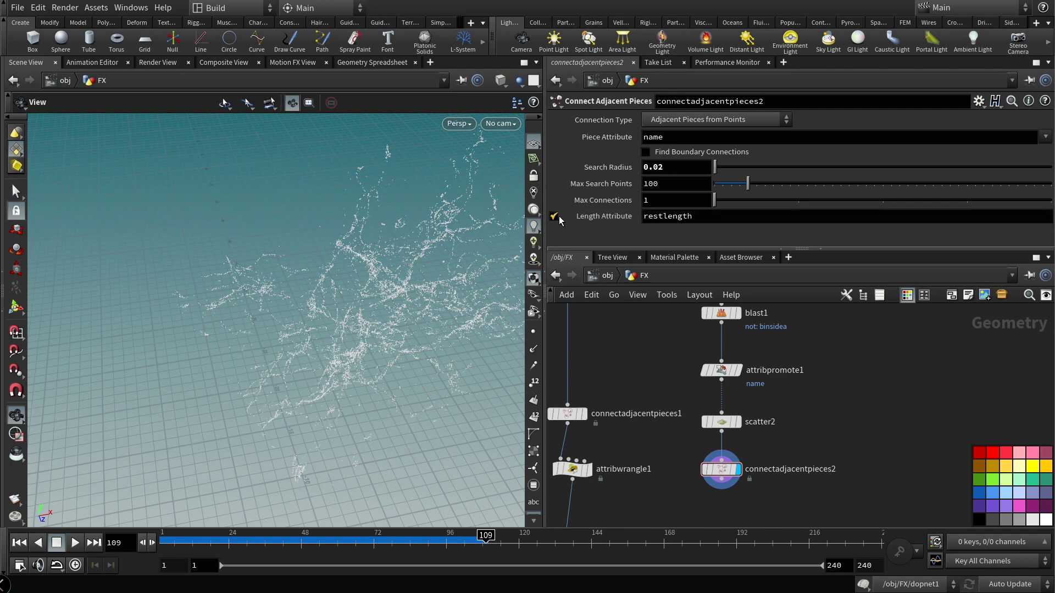
mouse_move(610, 222)
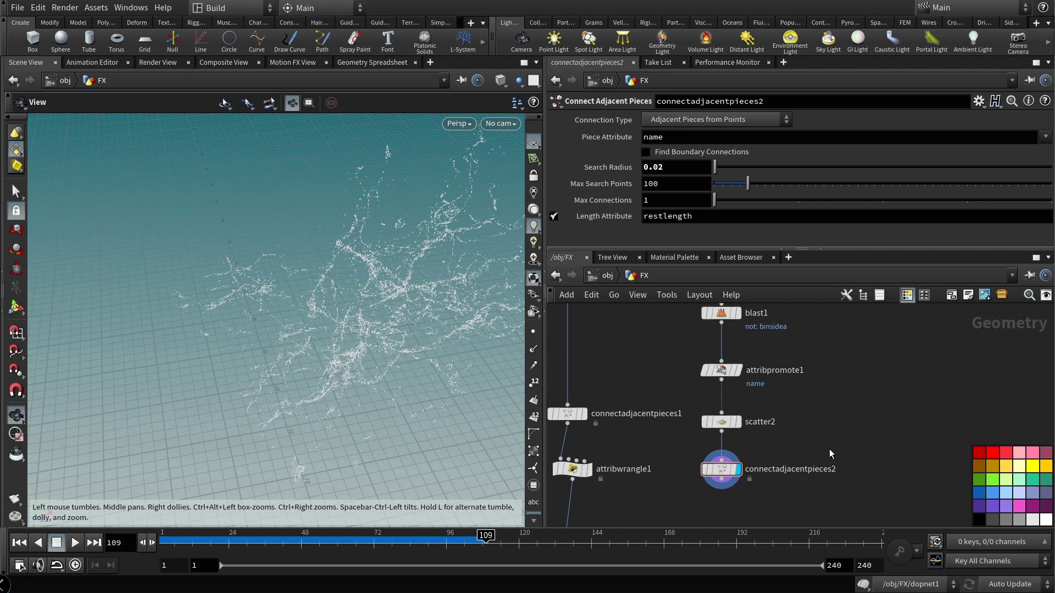
Step: Add a Facet node below connectadjacentpieces2, wire it in and display it, with Unique Points enabled
mouse_move(568, 415)
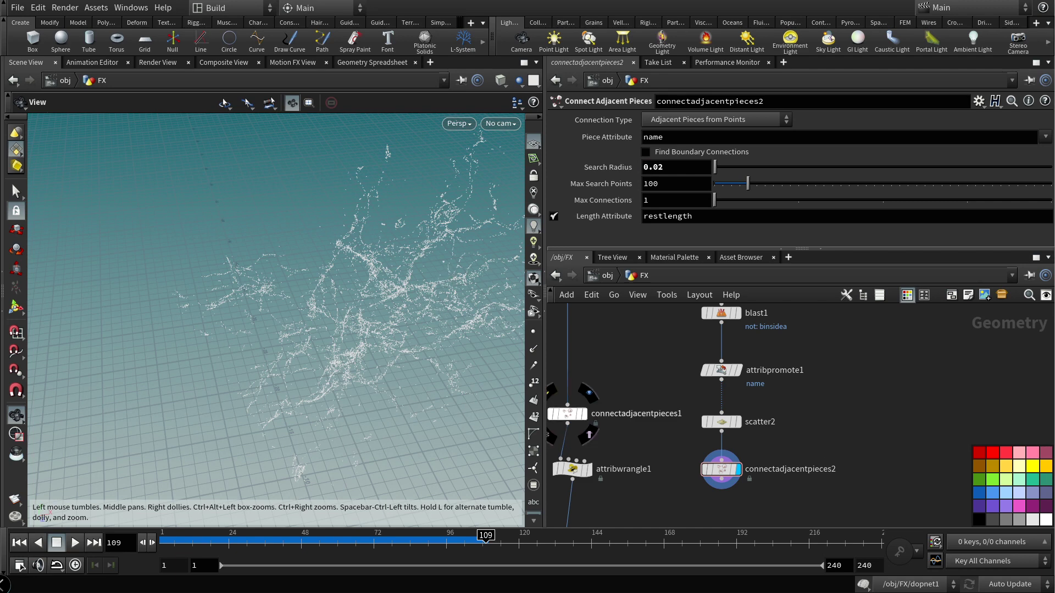
middle_drag(805, 456, 773, 361)
key(Tab)
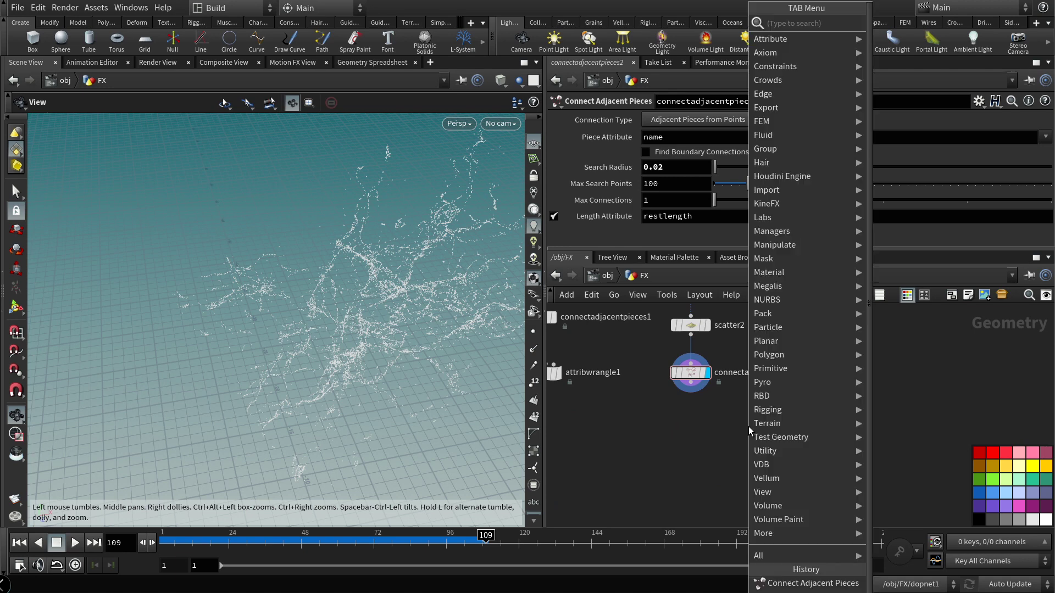
text(face)
click(893, 23)
click(710, 430)
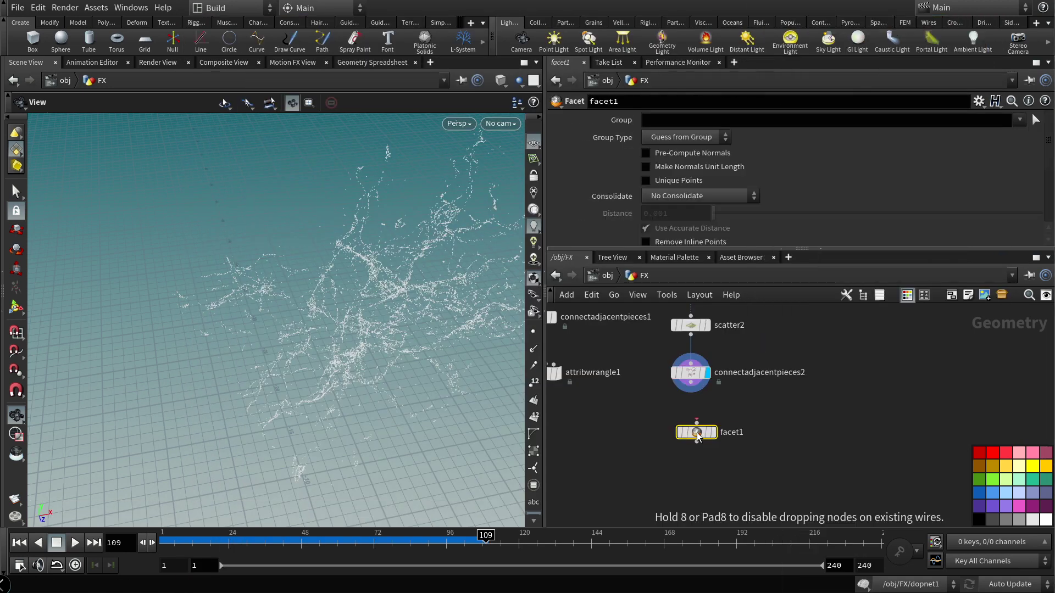
click(712, 432)
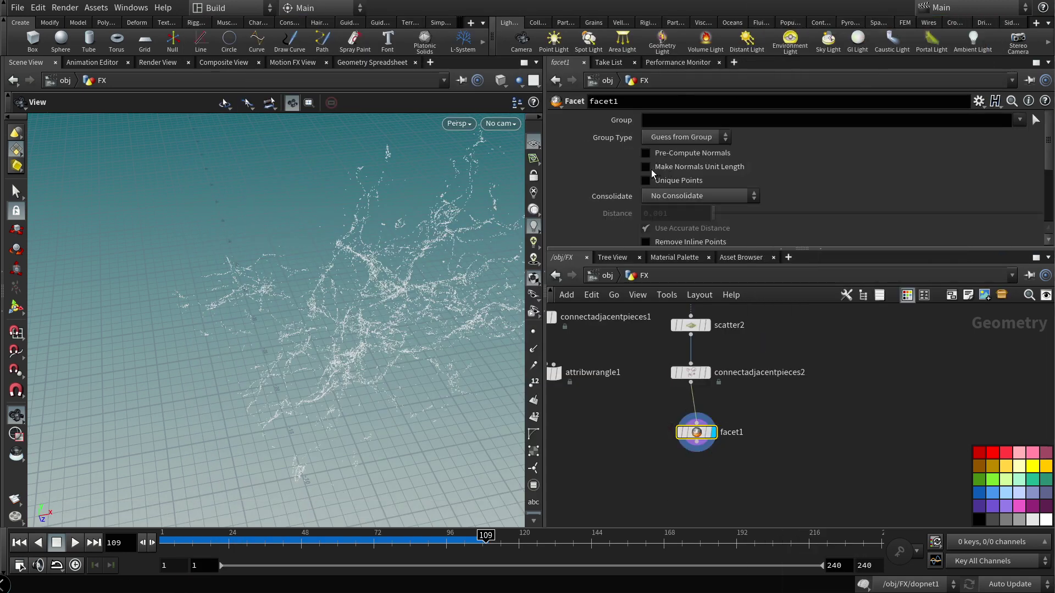
click(648, 183)
drag(696, 432, 689, 417)
Step: Add a PolyFrame node directly below facet1, wire facet1 into it and display it
key(Tab)
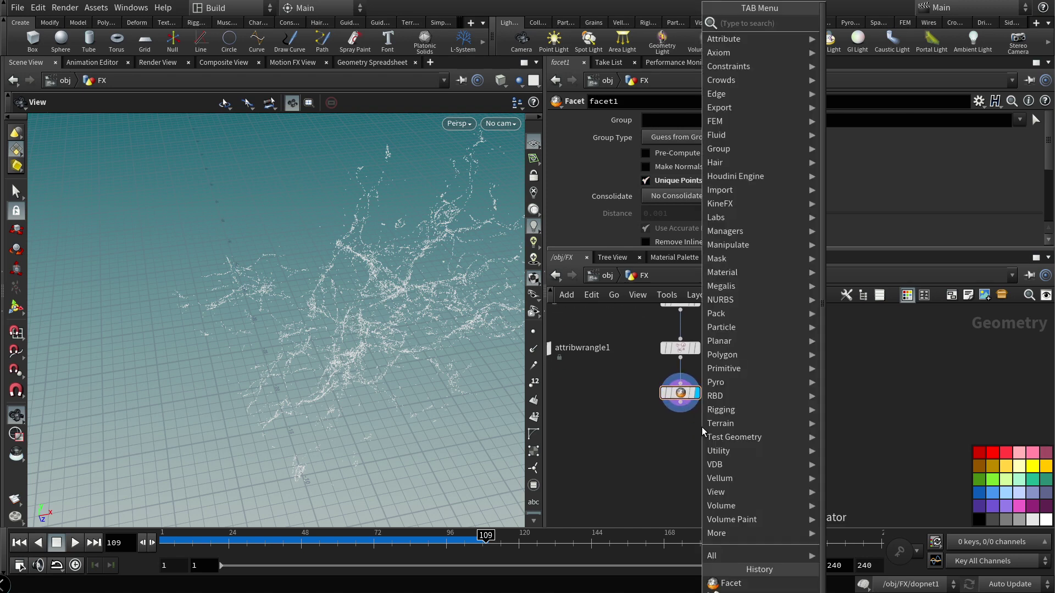
text(poly)
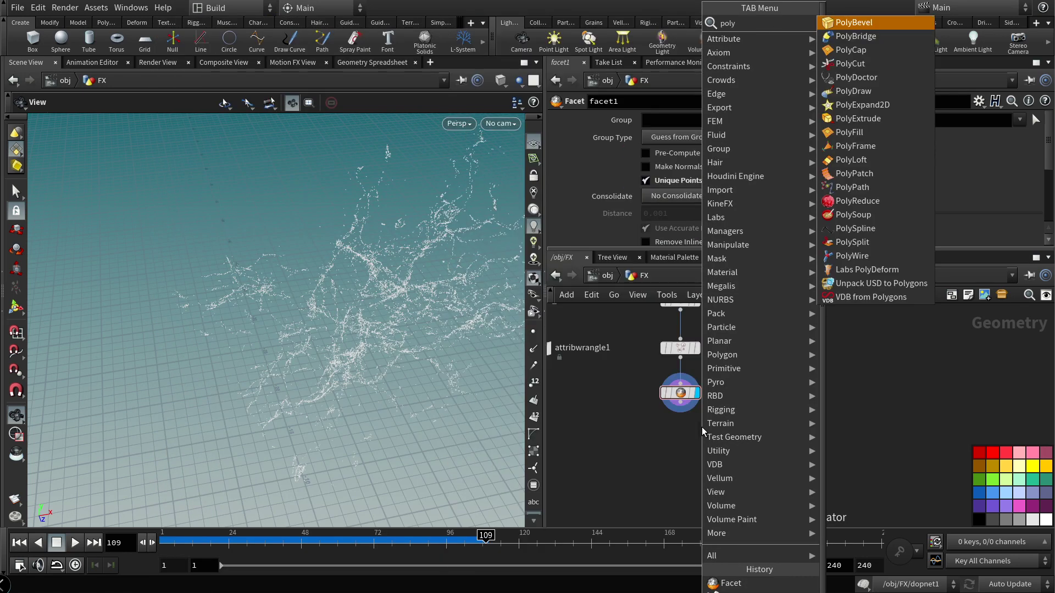
click(876, 145)
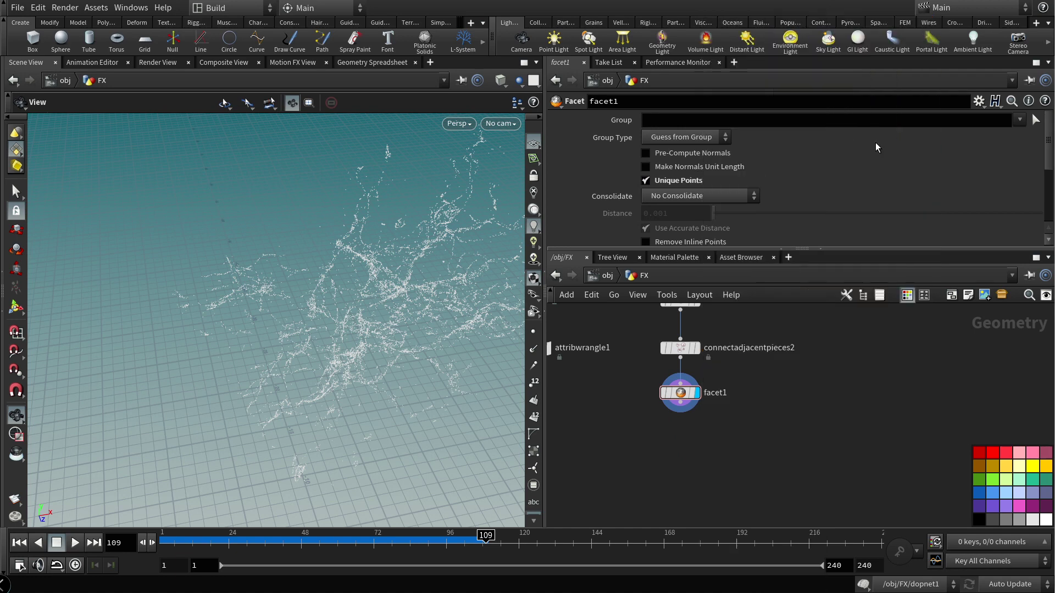
click(687, 443)
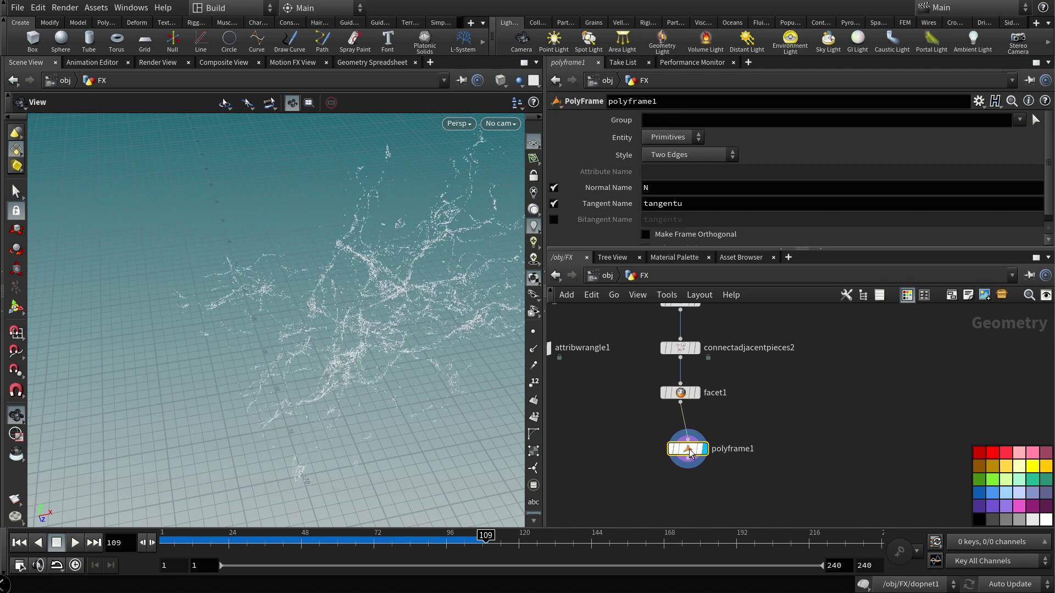
drag(687, 448, 680, 432)
Step: Set the Entity of polyframe1 to Points and its Style to First Edge
click(675, 156)
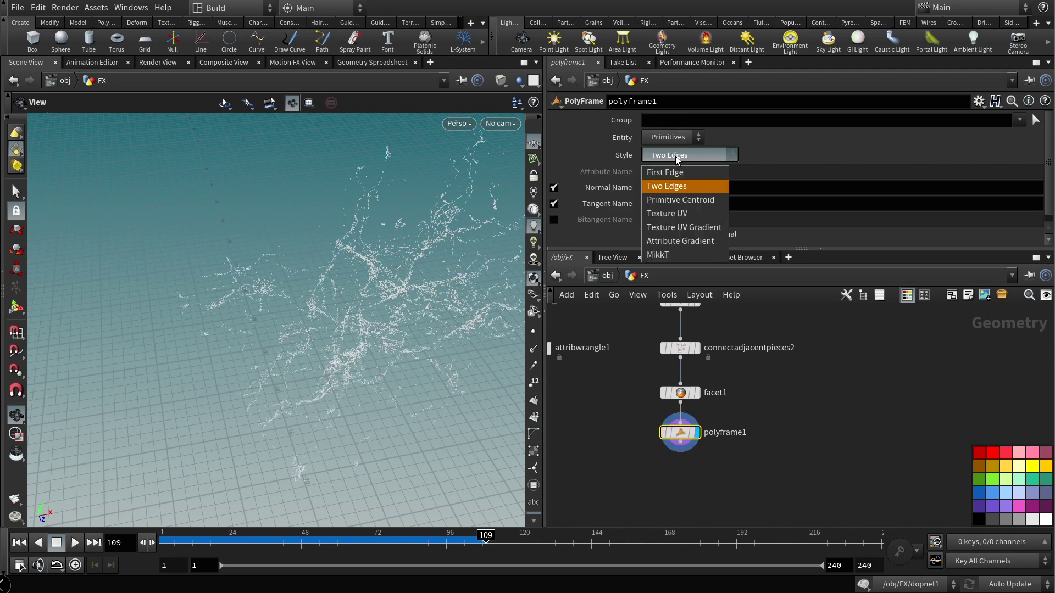
click(675, 156)
click(659, 138)
click(662, 169)
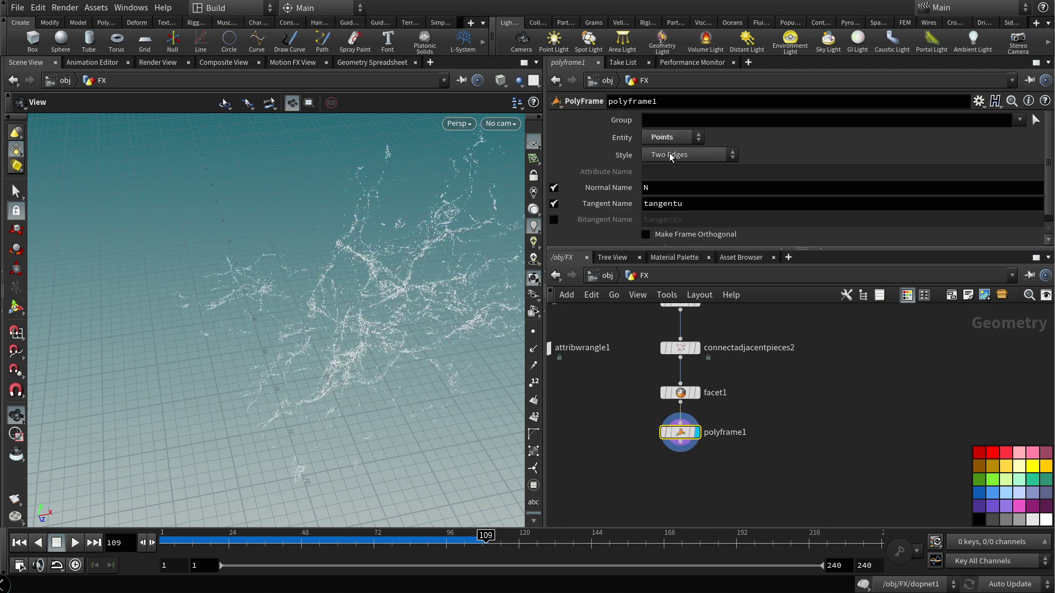
click(671, 157)
click(674, 173)
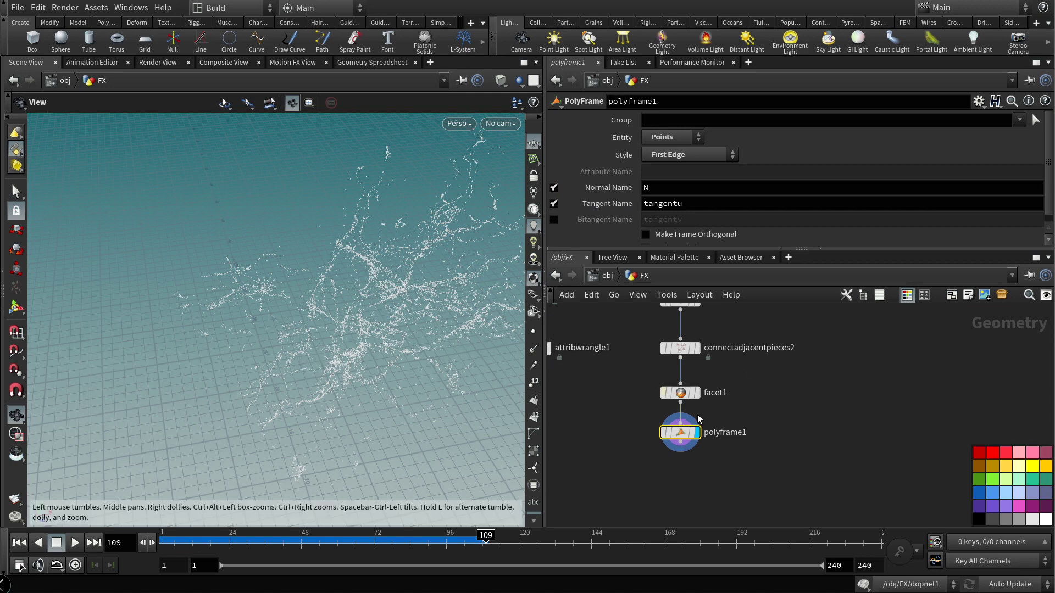
mouse_move(690, 436)
drag(690, 437, 689, 457)
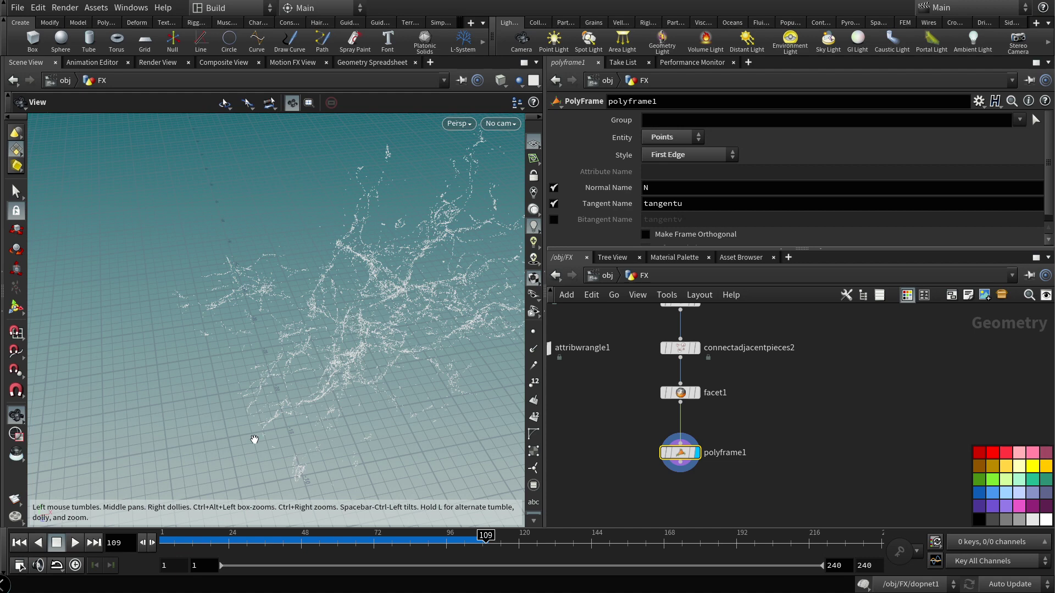
Step: Disable the Normal Name of polyframe1, output its tangent as N and show point normals in the viewport
scroll(304, 419, up, 5)
scroll(303, 391, up, 5)
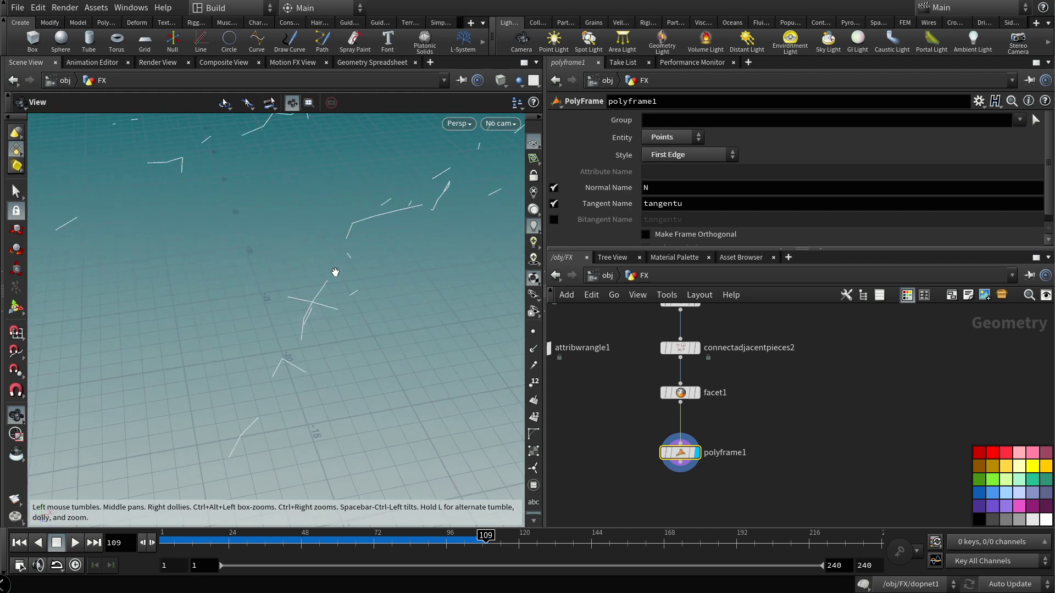
scroll(352, 303, up, 3)
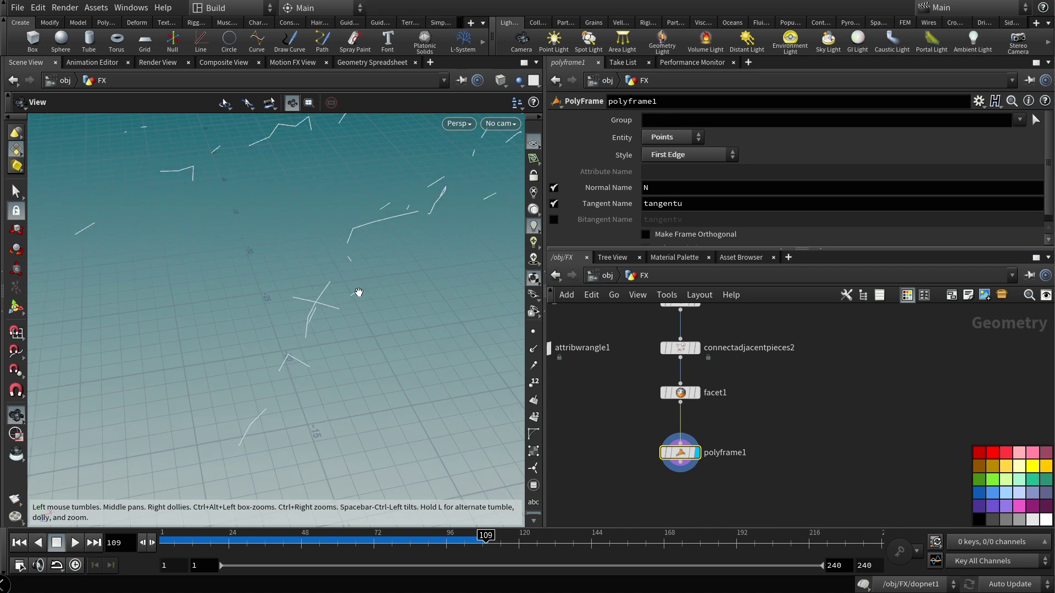
click(554, 188)
double_click(670, 201)
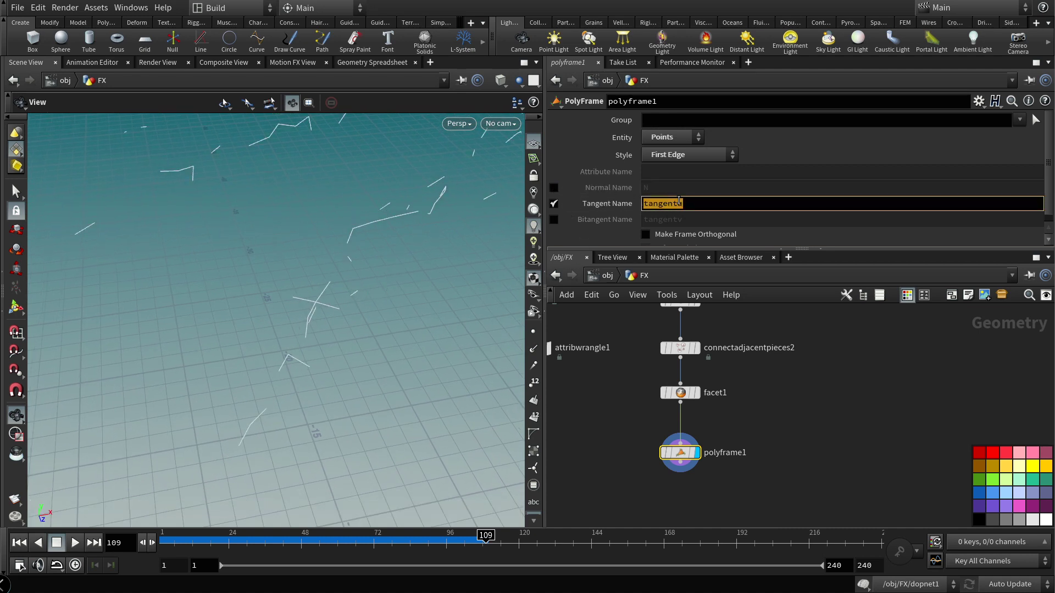
text(N)
click(819, 416)
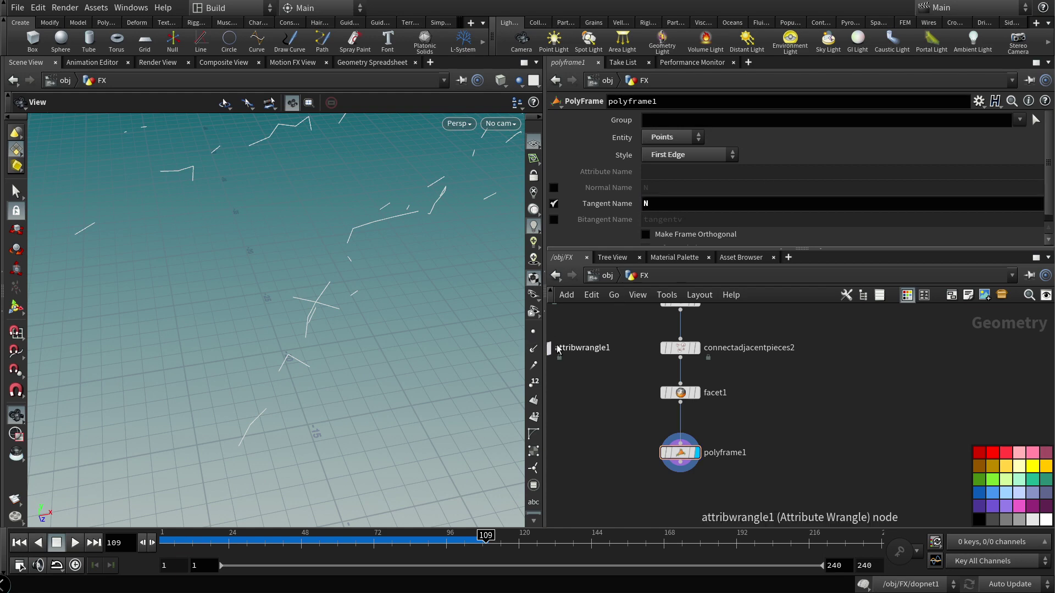
click(533, 349)
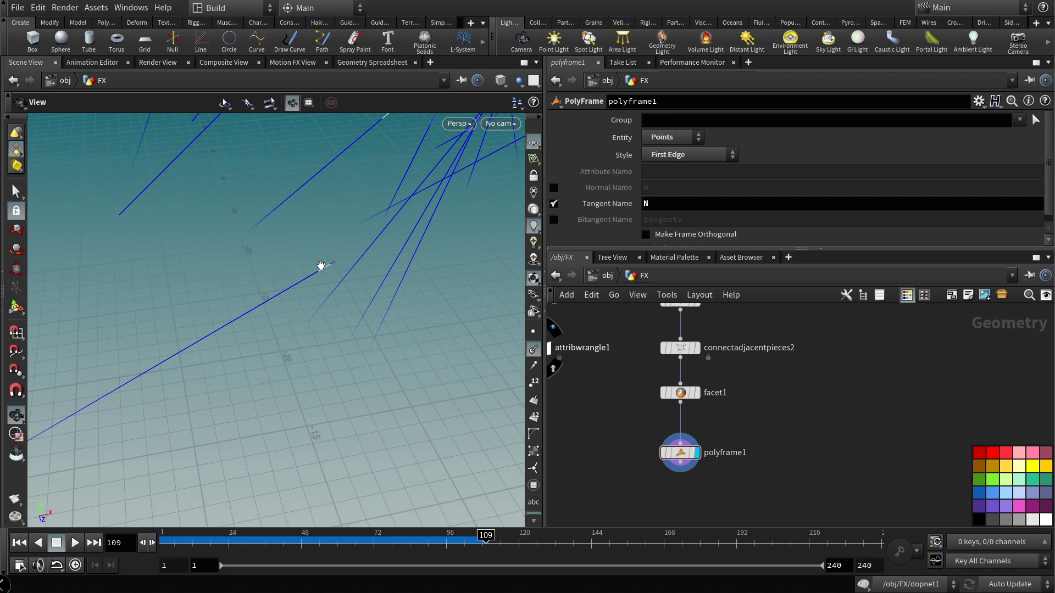
Step: Change the Tangent Name of polyframe1 back to tangentu
click(692, 204)
key(BackSpace)
text(tangentu)
key(Return)
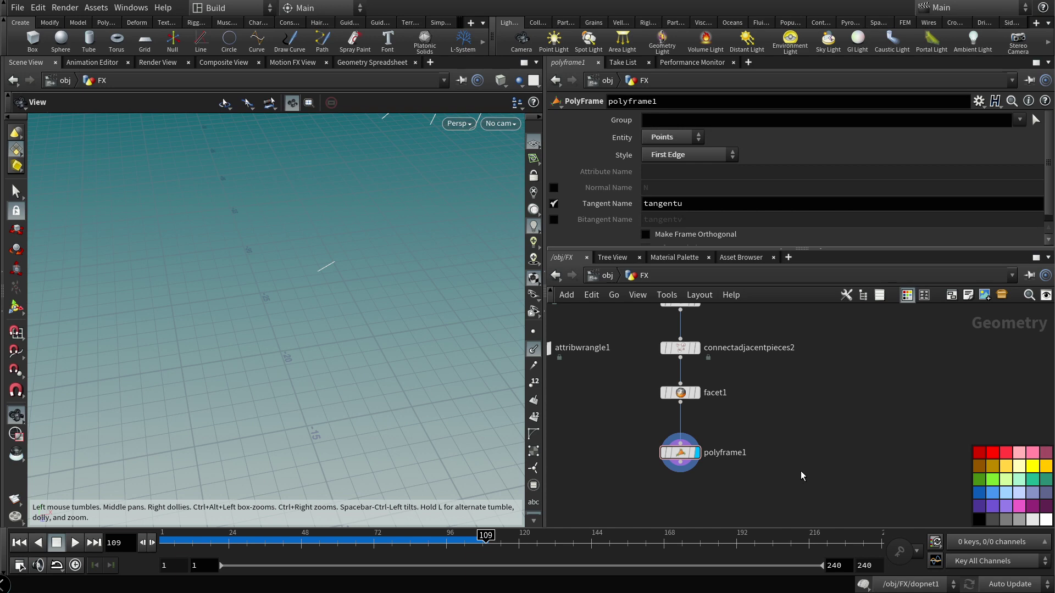
Step: Add a Cone Twist Constraint Relationship node inside dopnet1, in the empty space above glueconrel1
middle_drag(800, 471, 819, 436)
scroll(744, 465, down, 5)
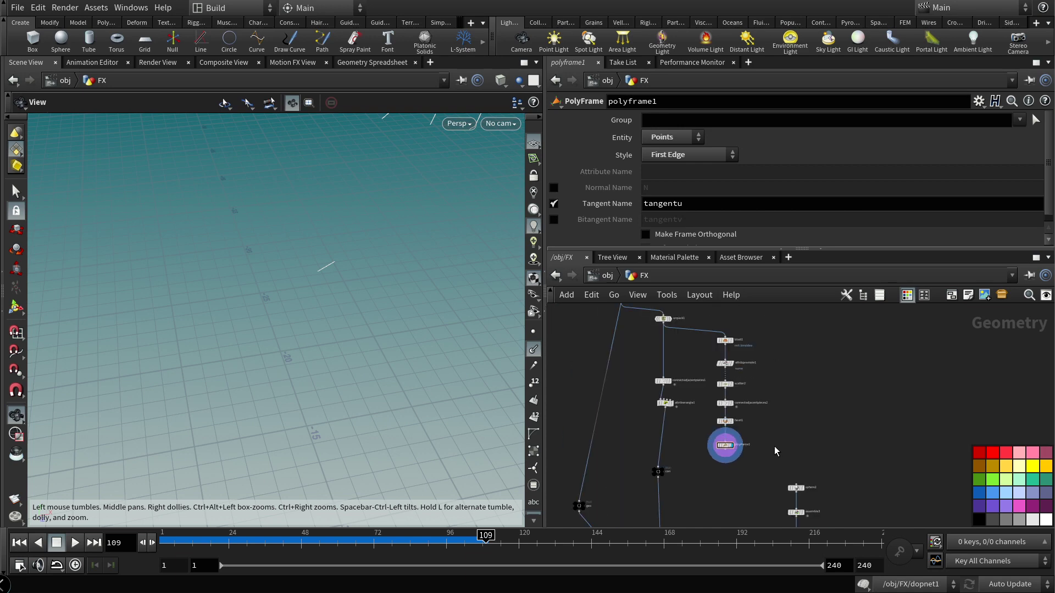
middle_drag(698, 486, 706, 391)
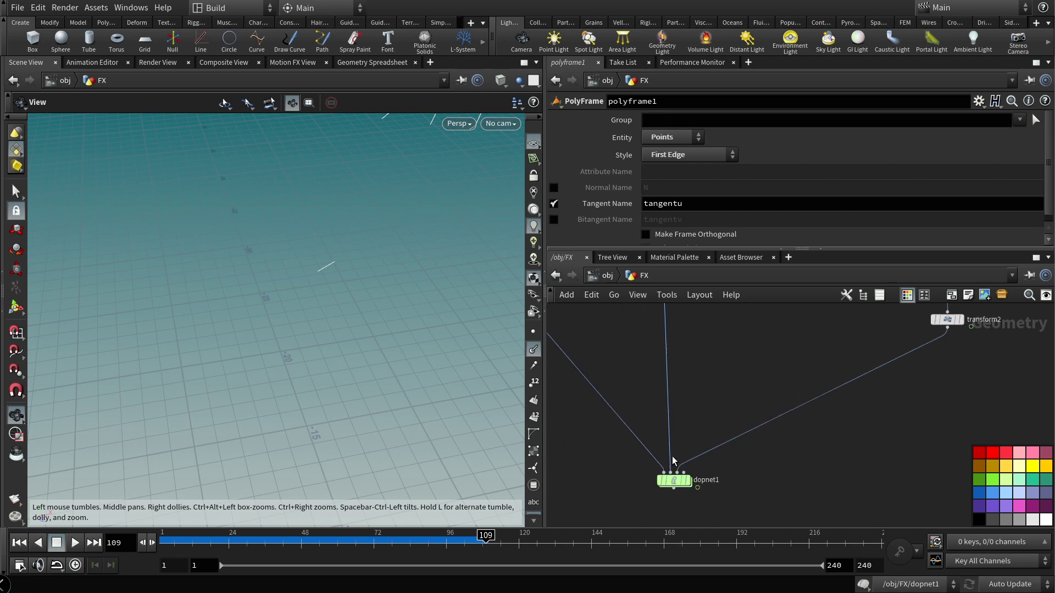
double_click(683, 488)
key(Tab)
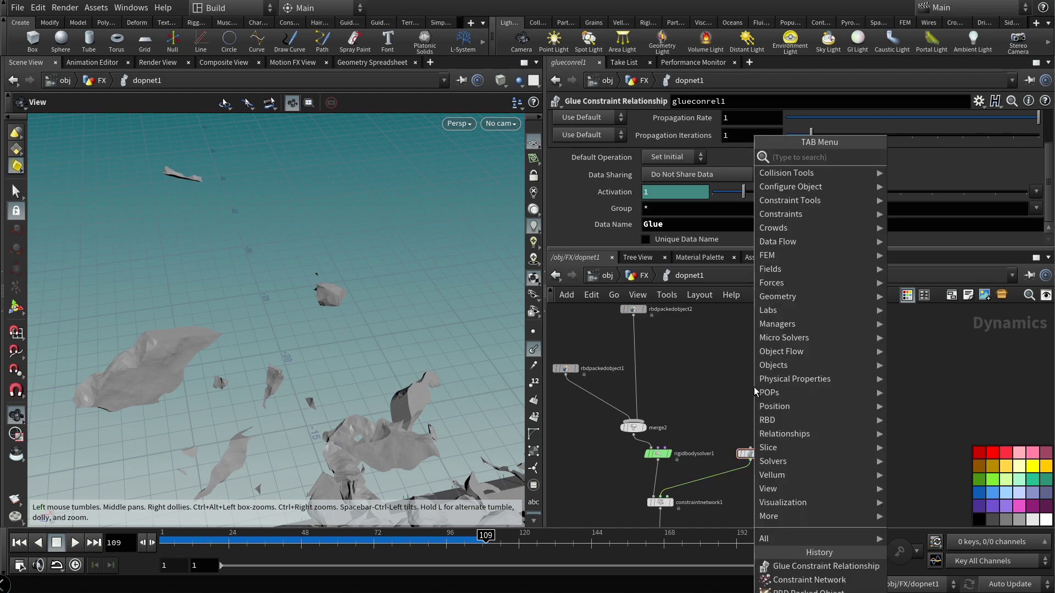
text(one)
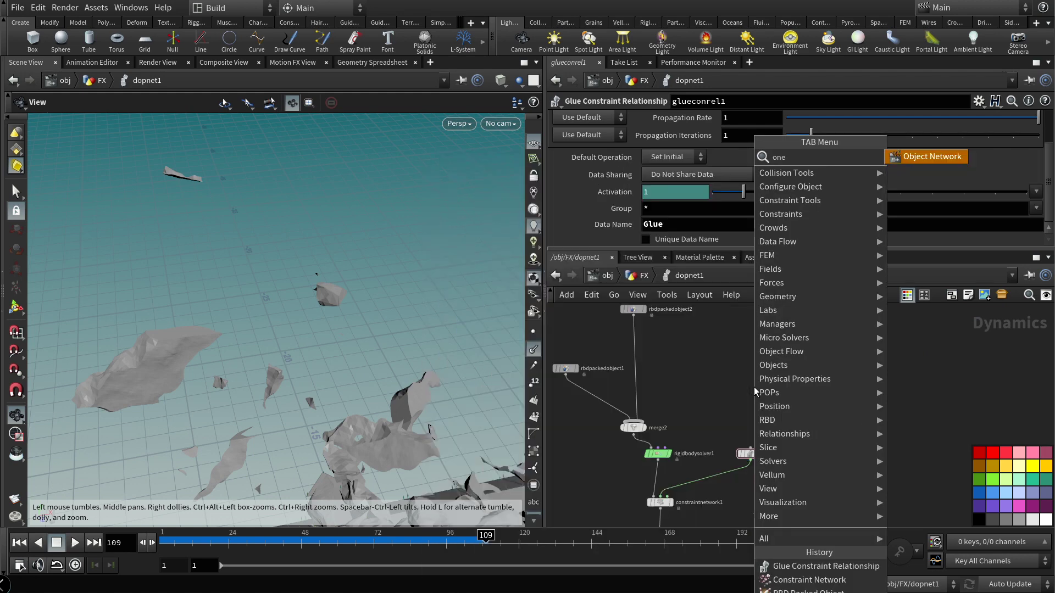
key(Tab)
text(cone)
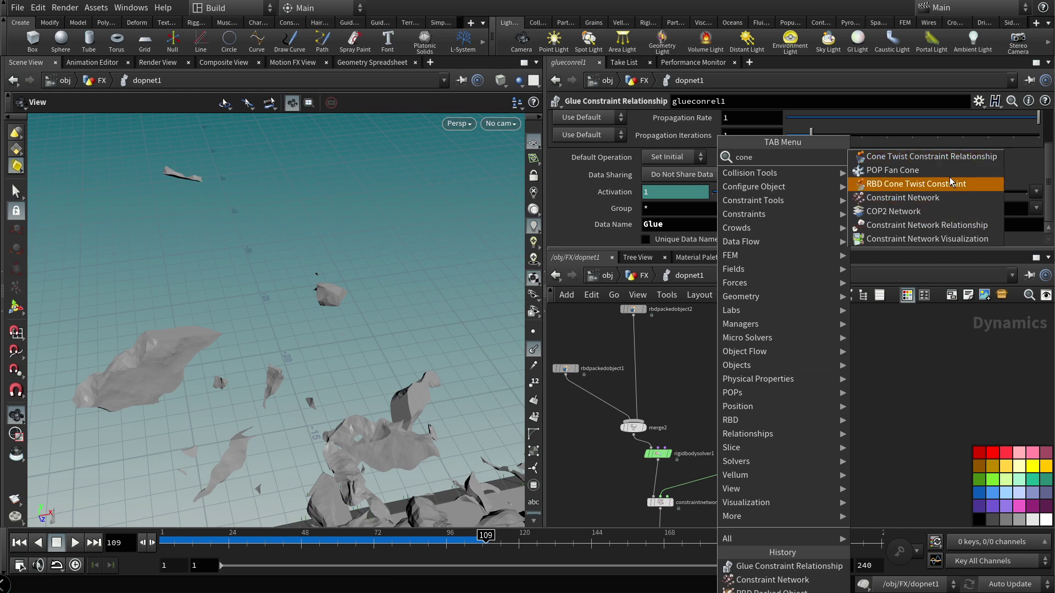
click(945, 159)
click(746, 367)
Step: Examine the goal and constrained twist and up axis parameters of the cone twist constraint node
scroll(832, 202, down, 7)
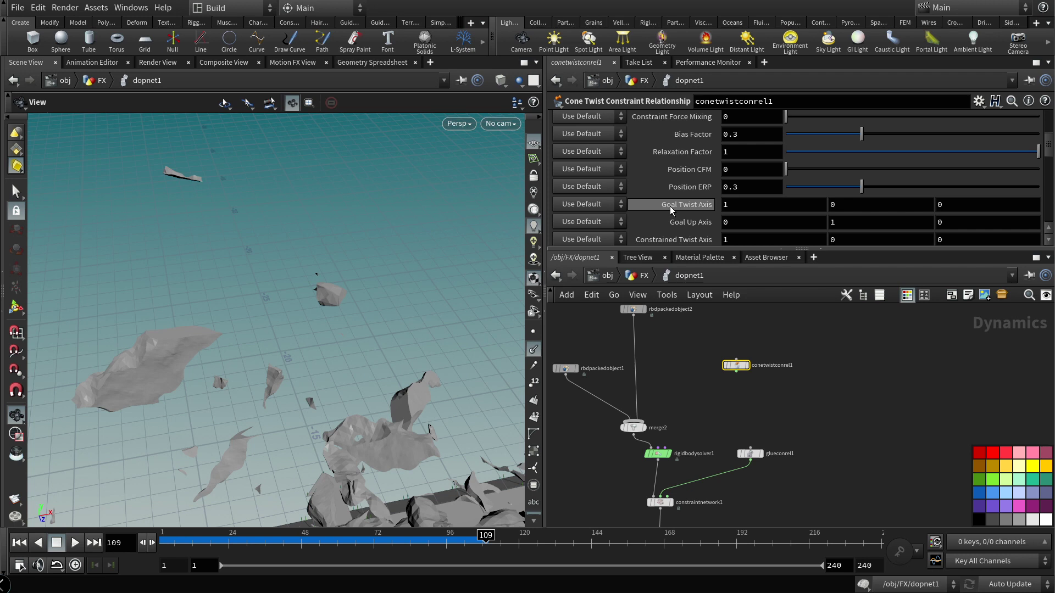
scroll(671, 210, down, 2)
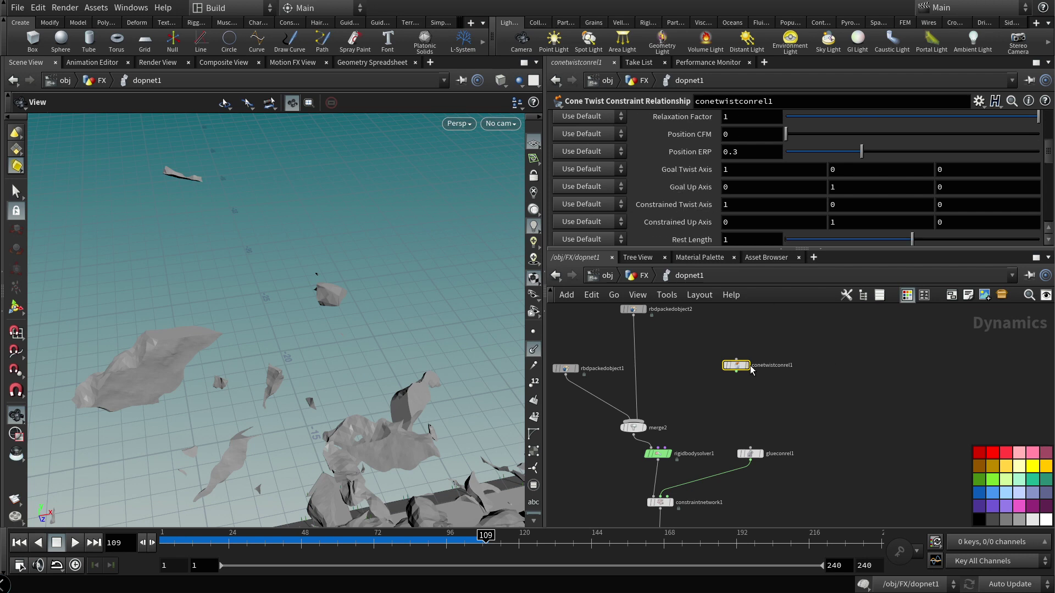
drag(751, 367, 759, 365)
click(643, 276)
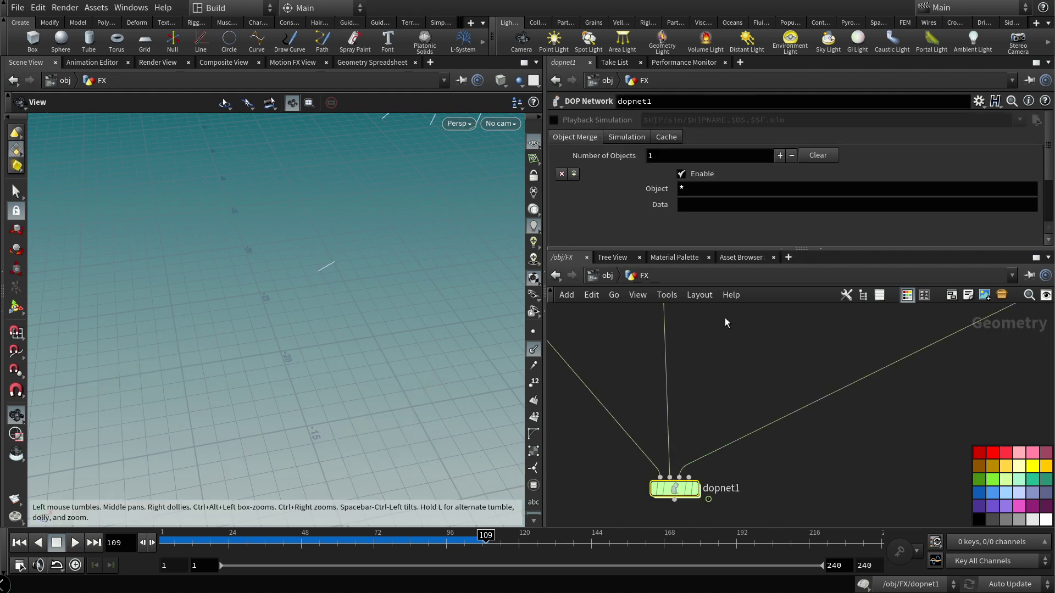
double_click(676, 489)
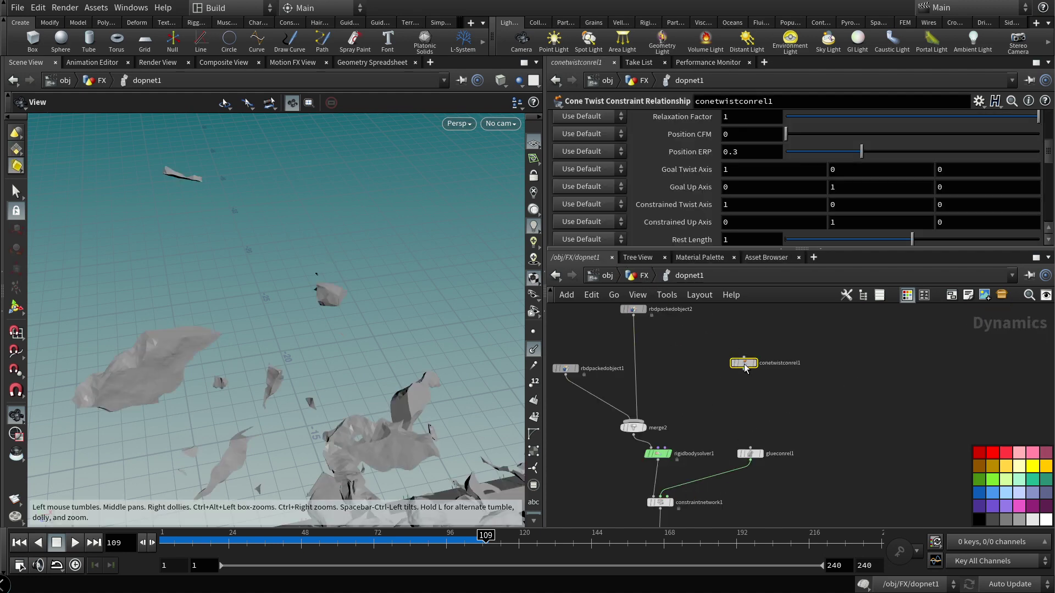
mouse_move(684, 170)
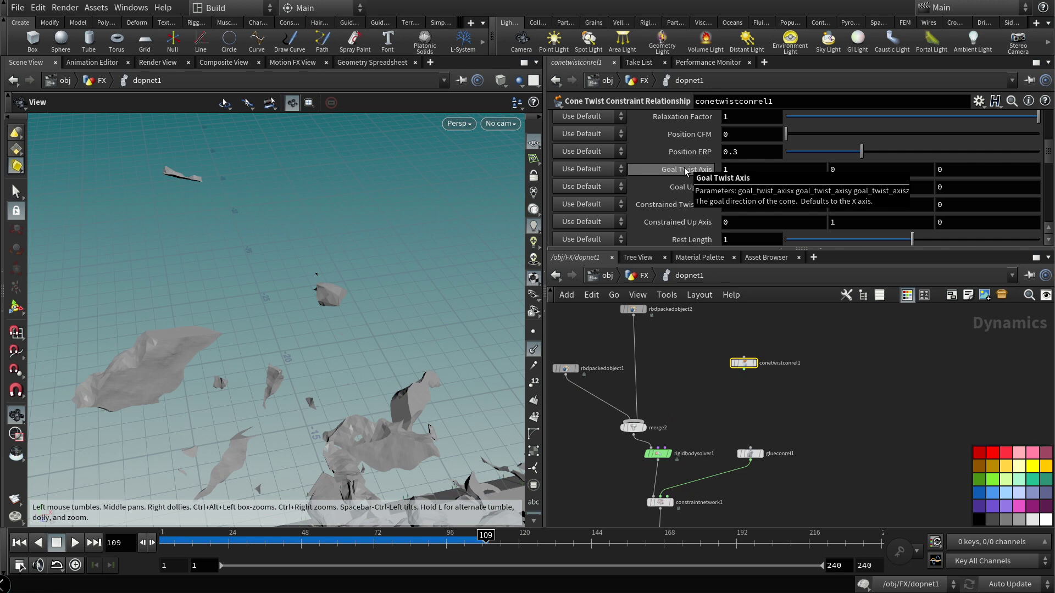
mouse_move(681, 207)
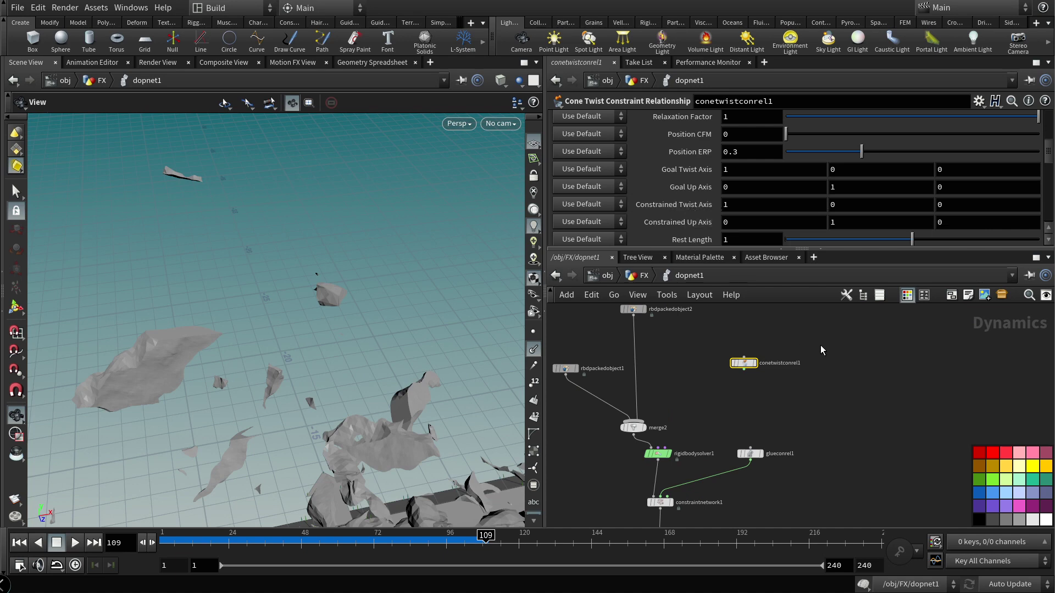
Step: Return to the FX geometry network and add an Attribute Wrangle below polyframe1, wired to its output
click(644, 275)
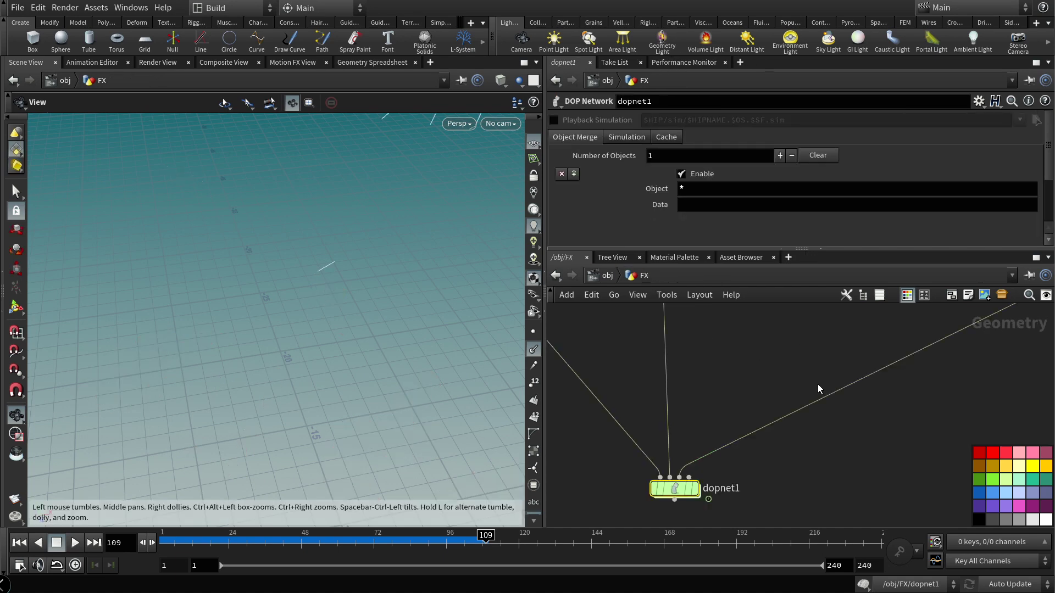
scroll(748, 412, up, 3)
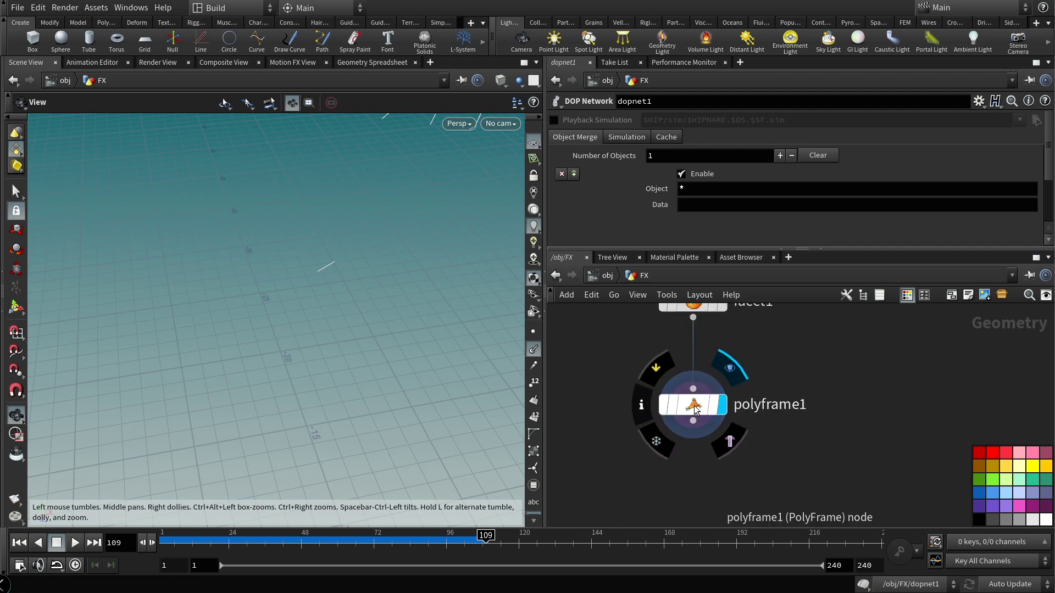
text(t wr)
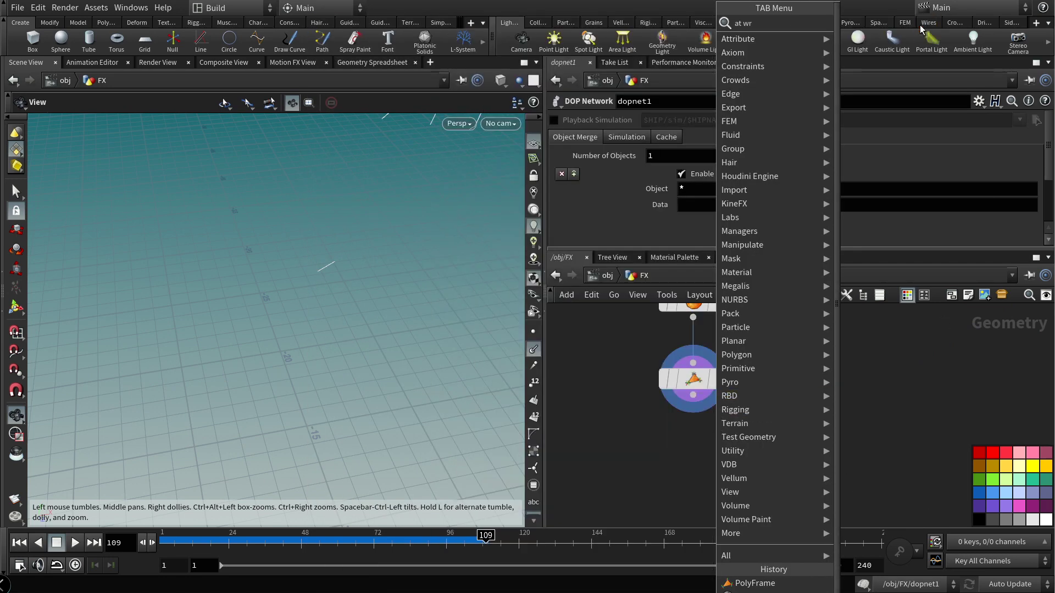
key(Return)
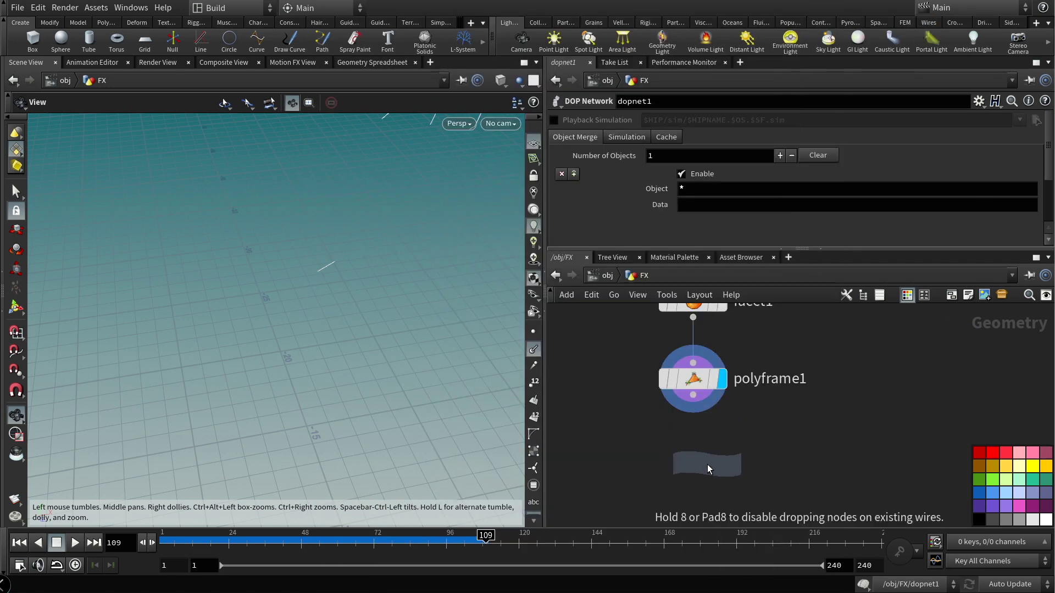
click(707, 464)
Step: Set attribwrangle2 to run over Primitives and start its VEXpression with s@constraint_name="cone";
click(677, 174)
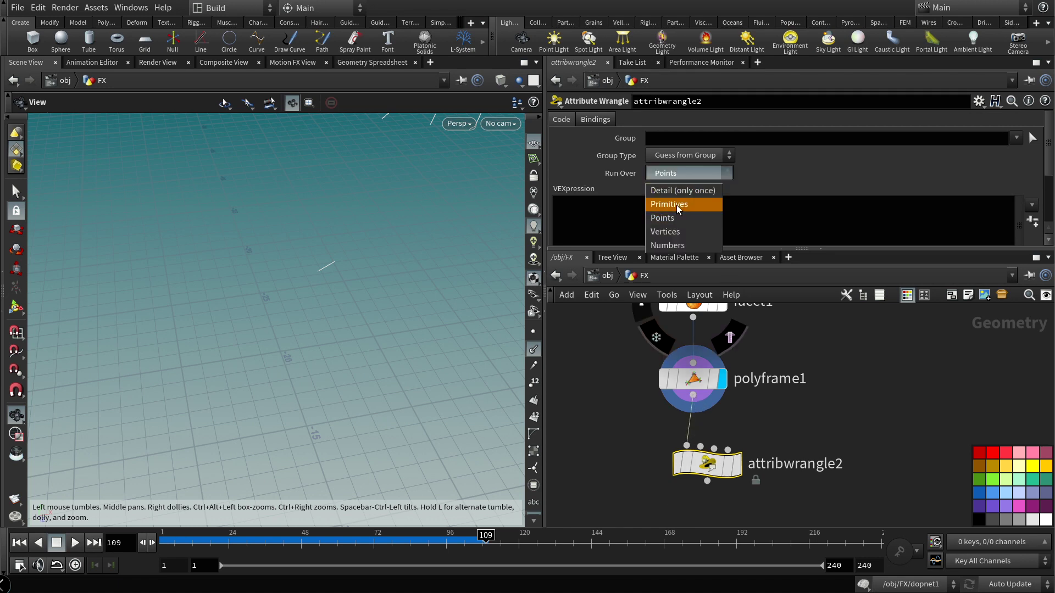
click(677, 203)
click(670, 204)
text(s@)
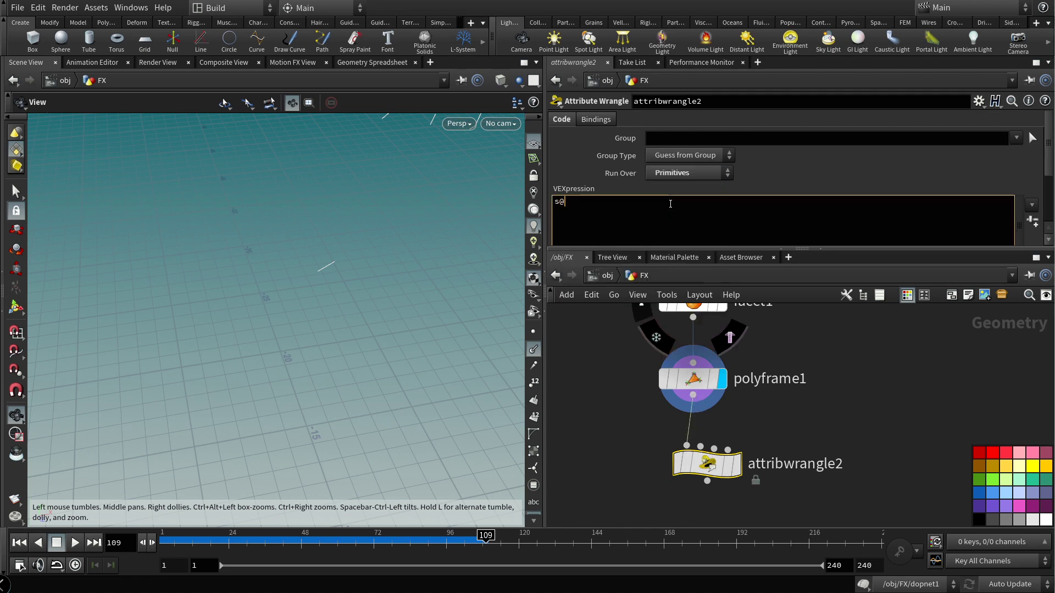
text(const)
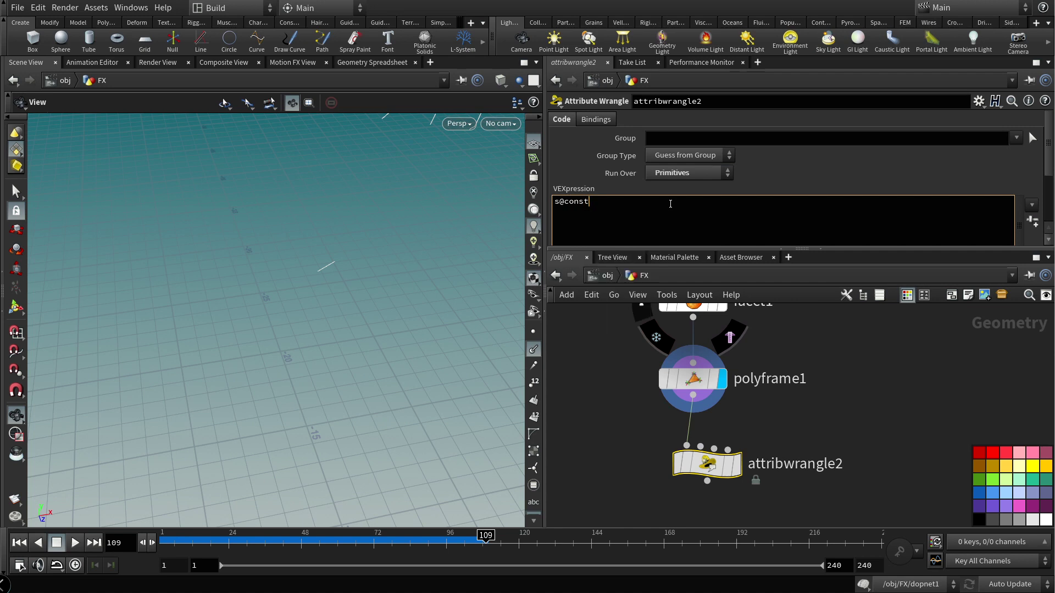
text(raint_na)
text(me="cone)
Step: Add the line s@constraint_type="all"; to the wrangle's VEXpression
text(constraint)
text(_type)
text(="a)
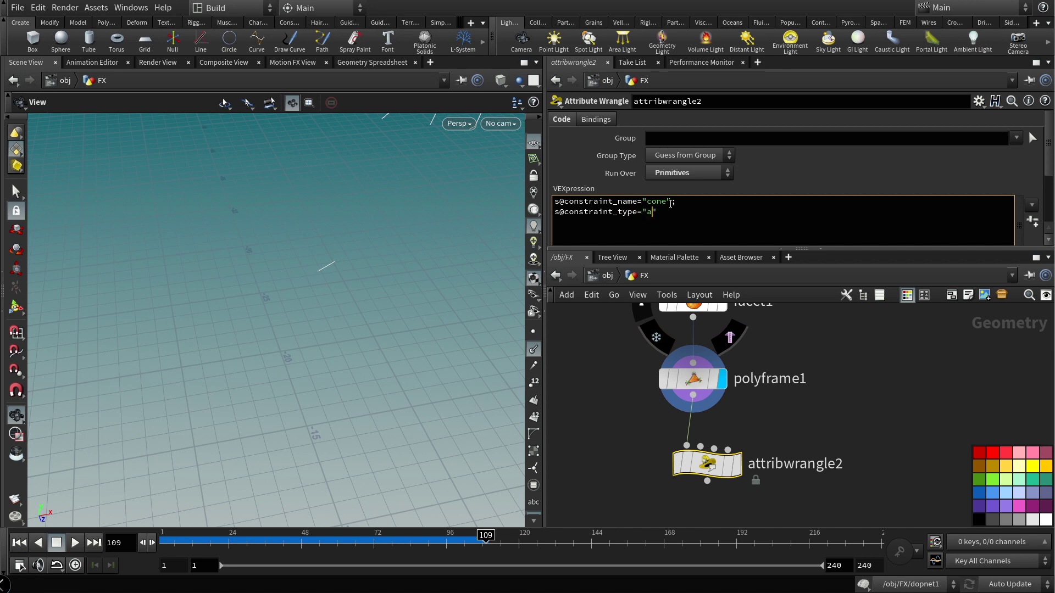
text(l)
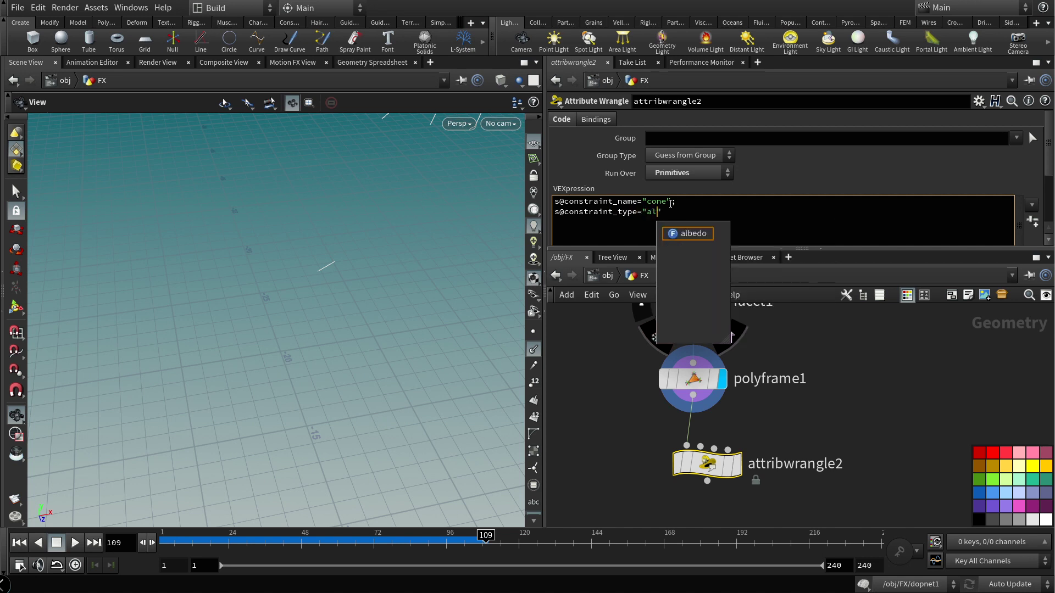
text(;)
text(l")
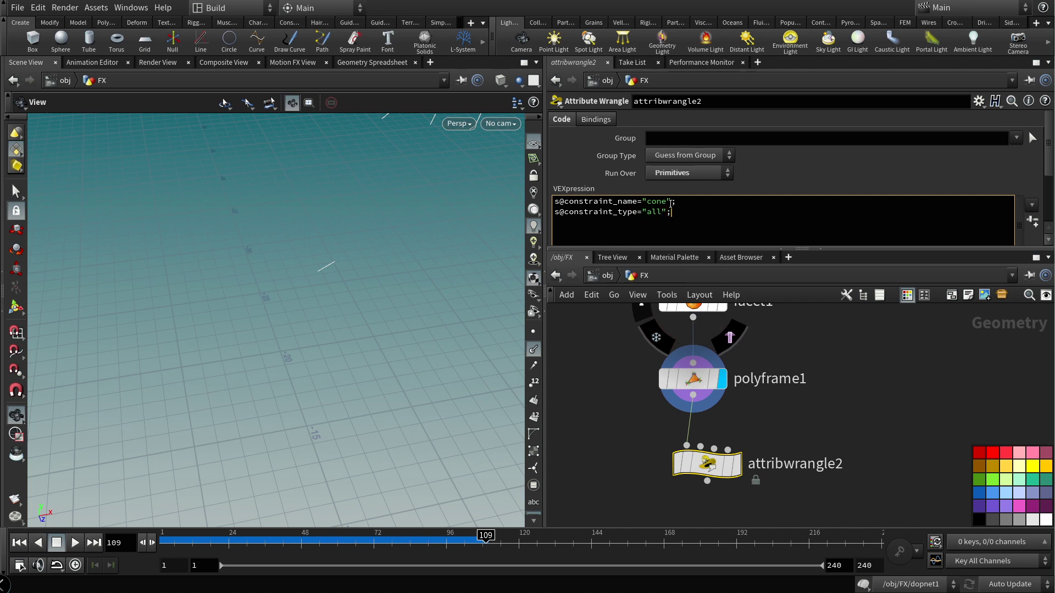
Step: Add the line v@constrained_twist_axis=v@tangentu; to the VEXpression, separated from the lines above by a blank line
text(v)
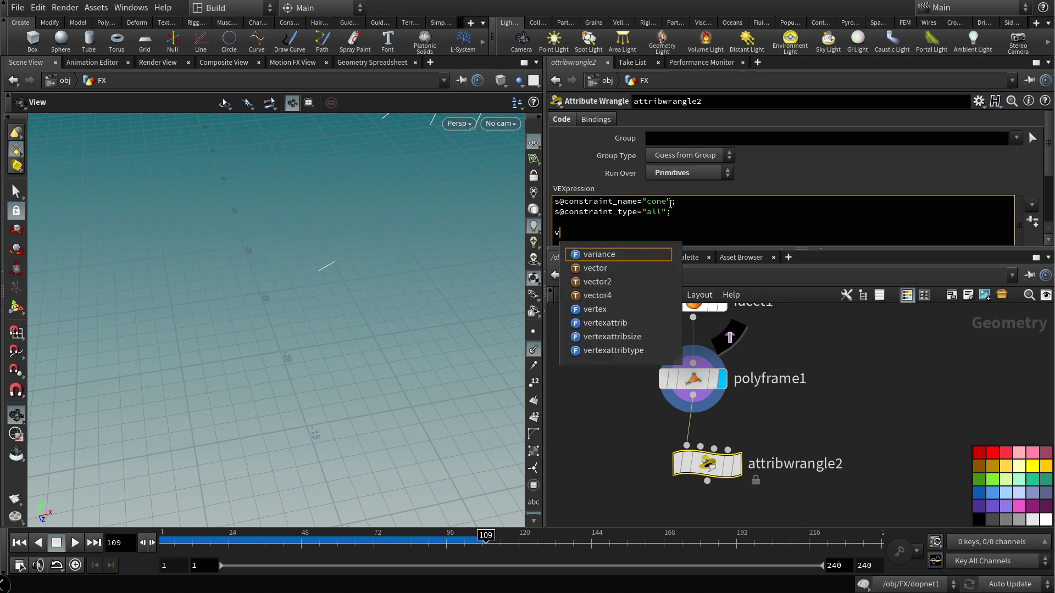
text(@cons)
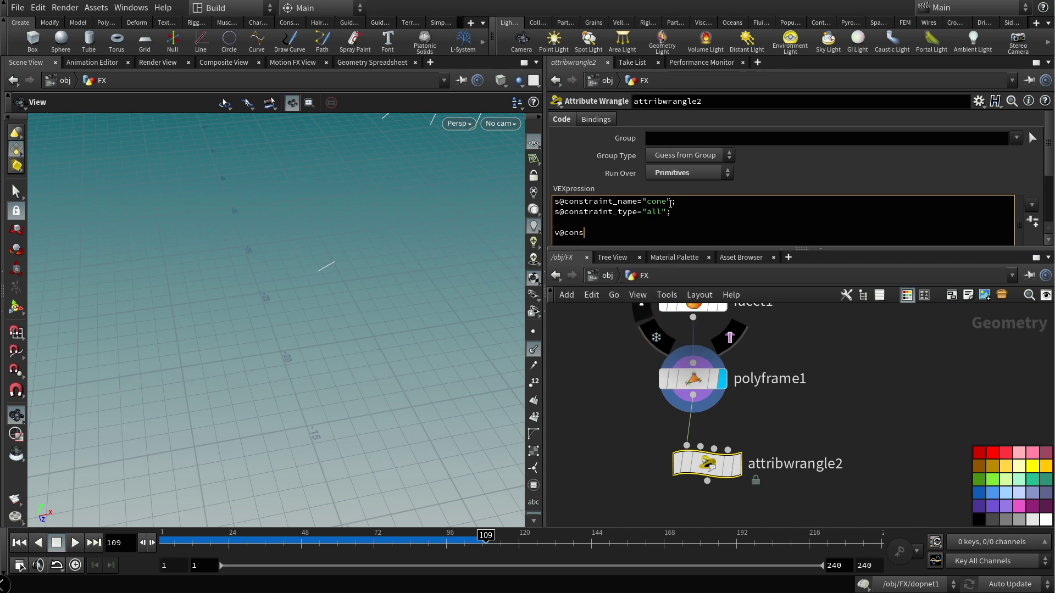
text(rttrained)
text(_twist_axis=v@tangentu;)
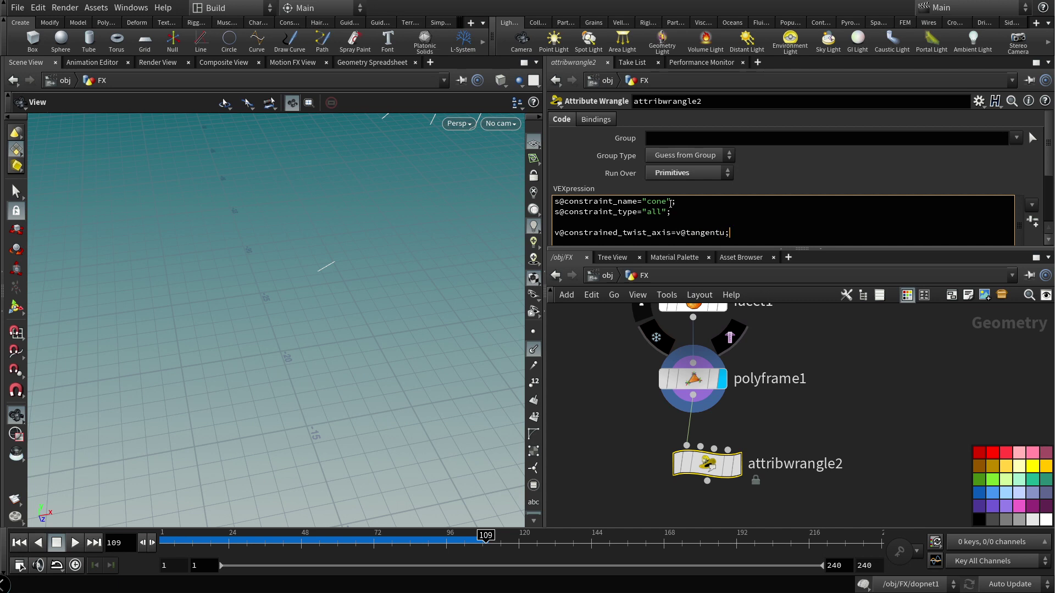
key(Return)
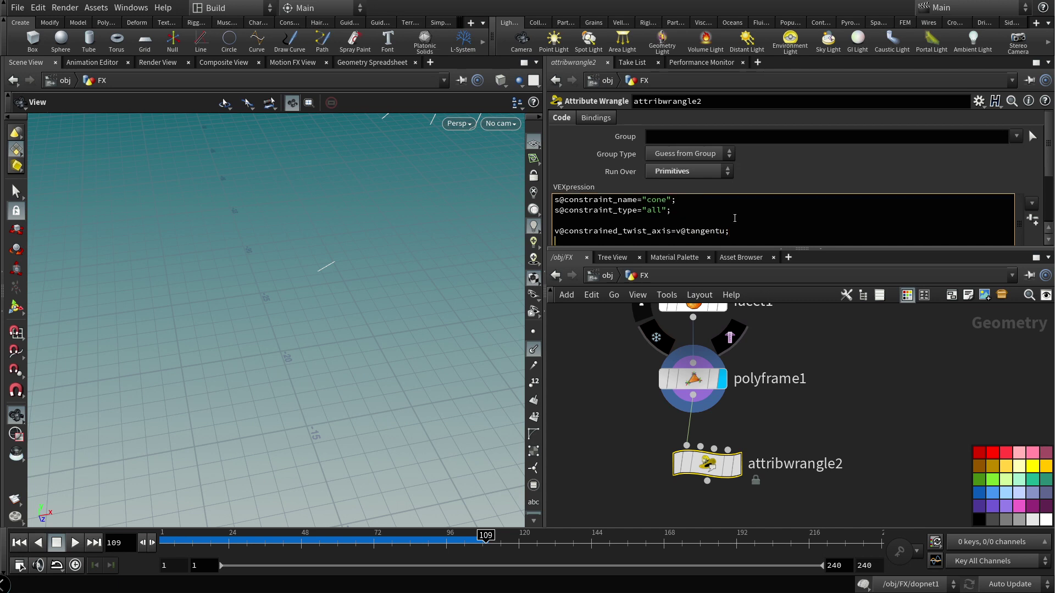
Step: Duplicate the constrained twist axis line directly below itself and change the copy to v@goal_twist_axis=v@tangentu;
drag(731, 231, 533, 225)
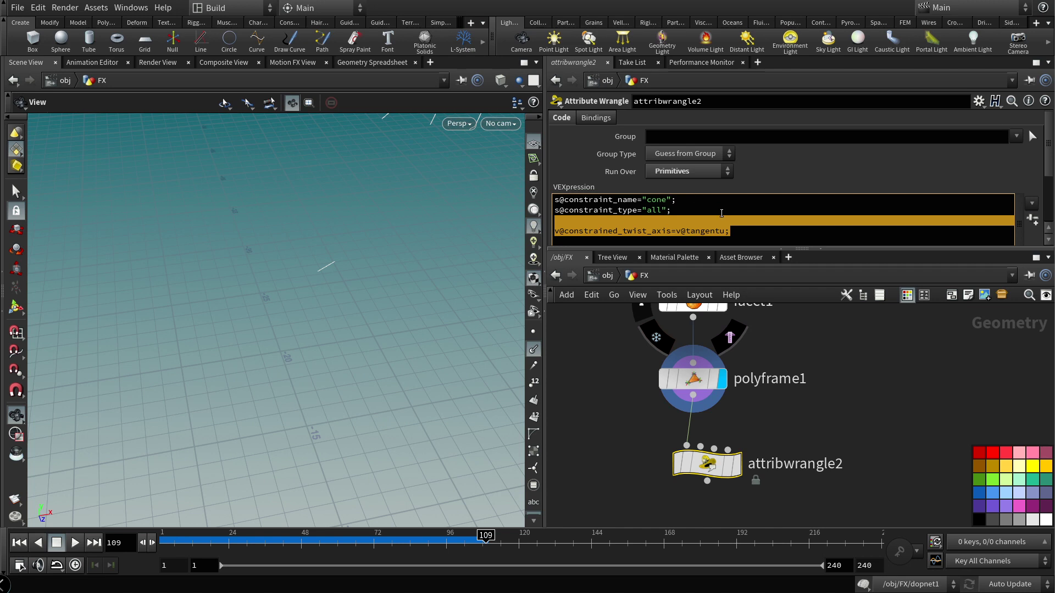
key(ctrl+c)
click(741, 238)
key(ctrl+v)
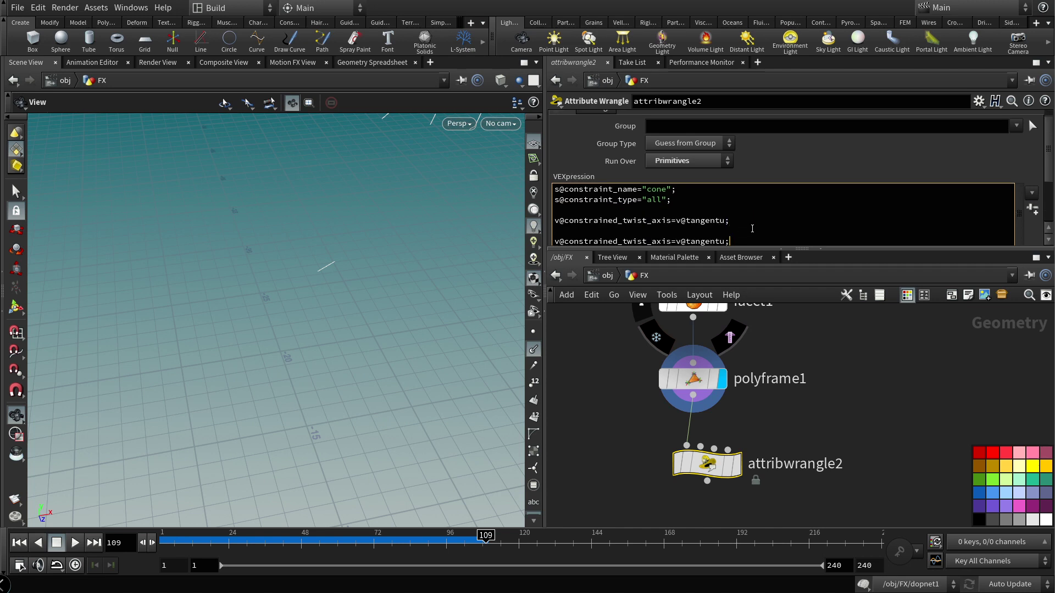
key(BackSpace)
key(BackSpace)
key(BackSpace)
key(BackSpace)
key(BackSpace)
key(BackSpace)
key(BackSpace)
key(BackSpace)
key(BackSpace)
key(BackSpace)
key(BackSpace)
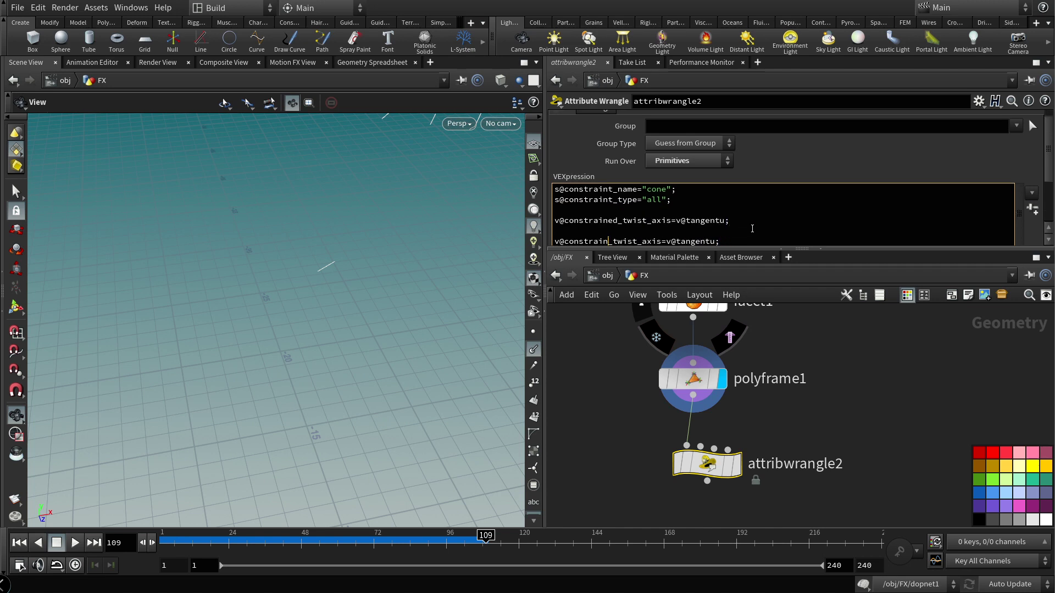
text(goal)
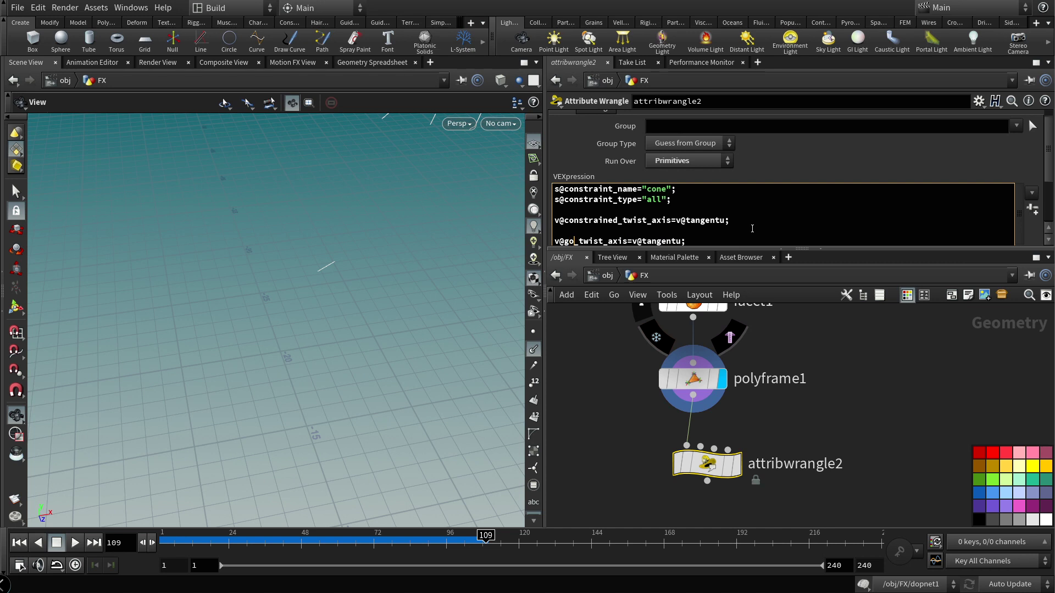
key(BackSpace)
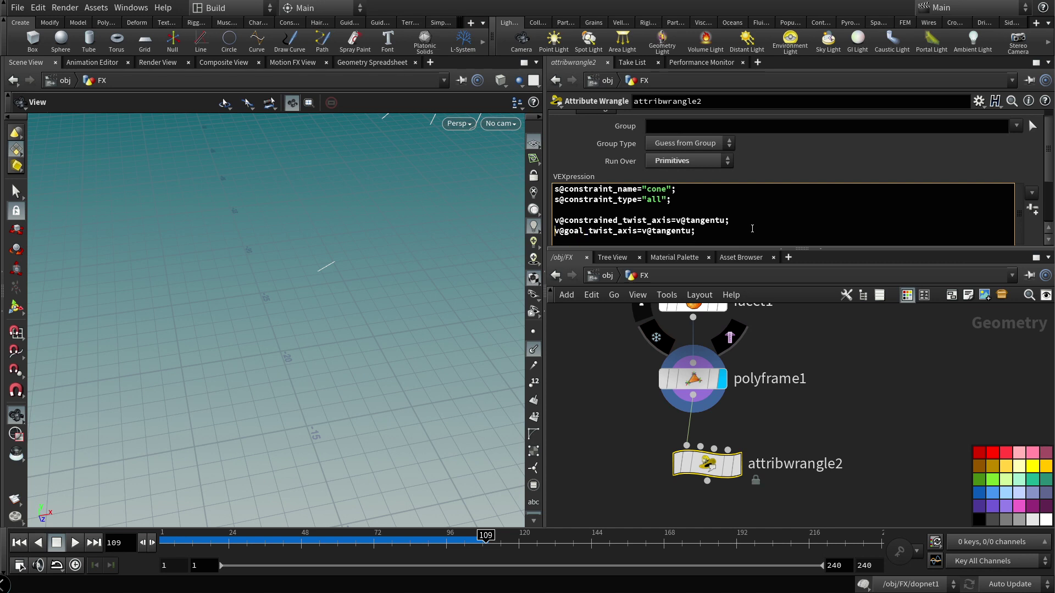
Step: Display attribwrangle2 and examine its primitive constraint and twist axis attributes in the Geometry Spreadsheet
click(736, 463)
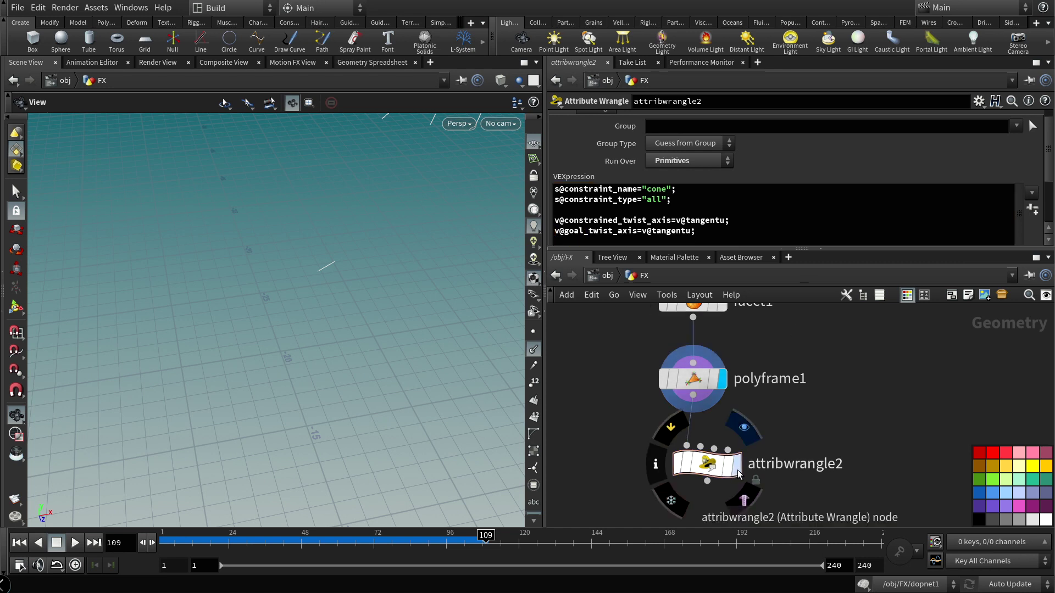
click(363, 64)
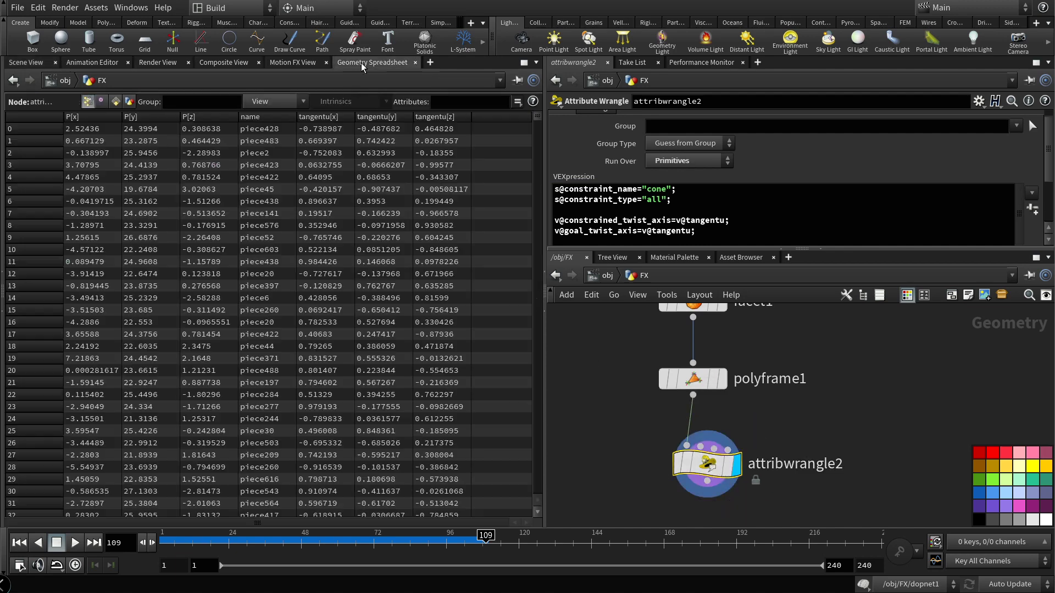
click(115, 102)
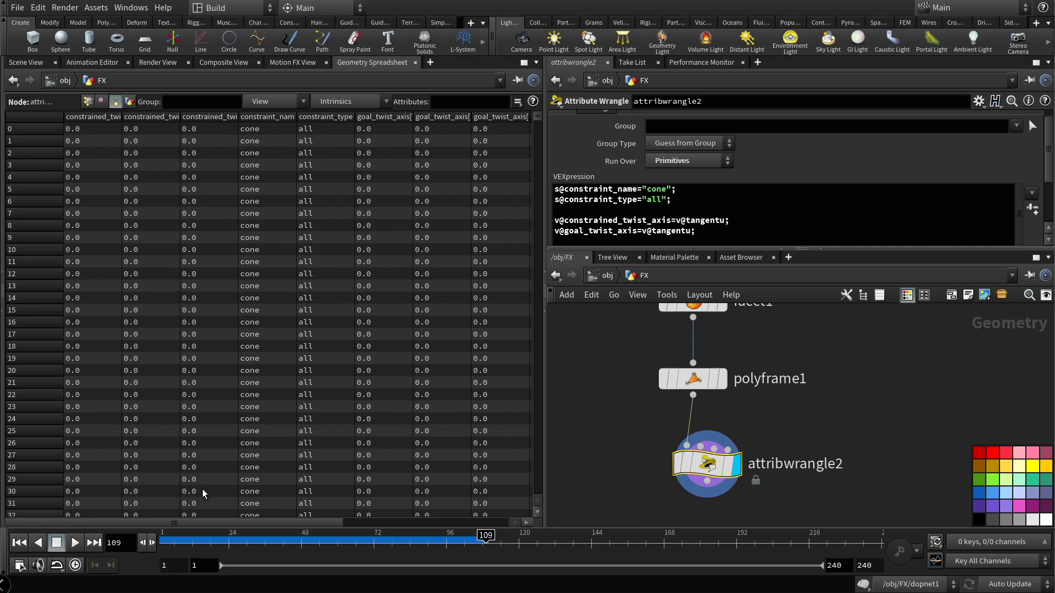
drag(222, 525, 332, 513)
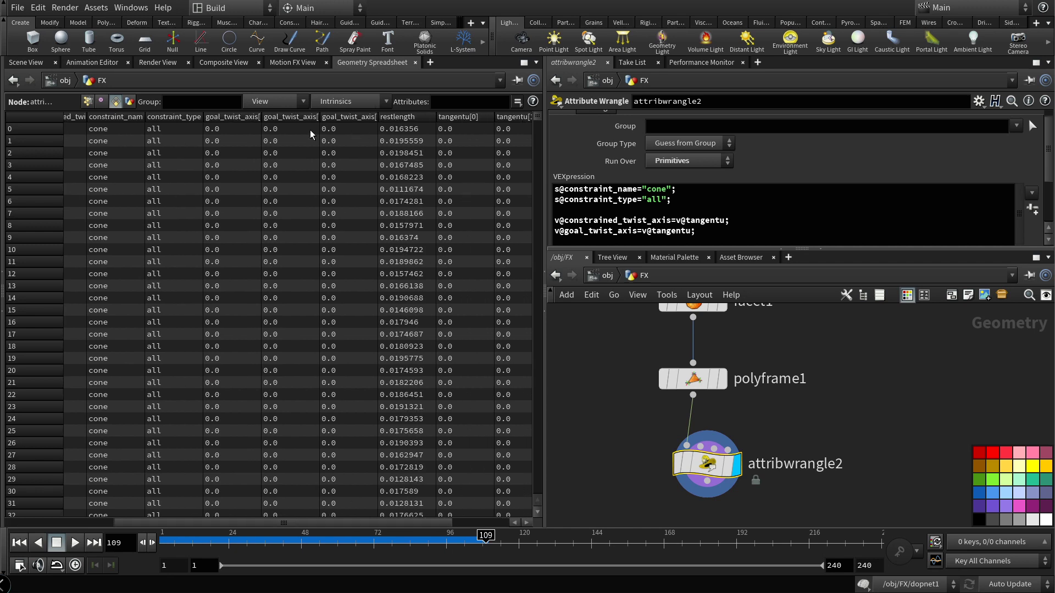
scroll(769, 395, down, 2)
scroll(763, 407, up, 3)
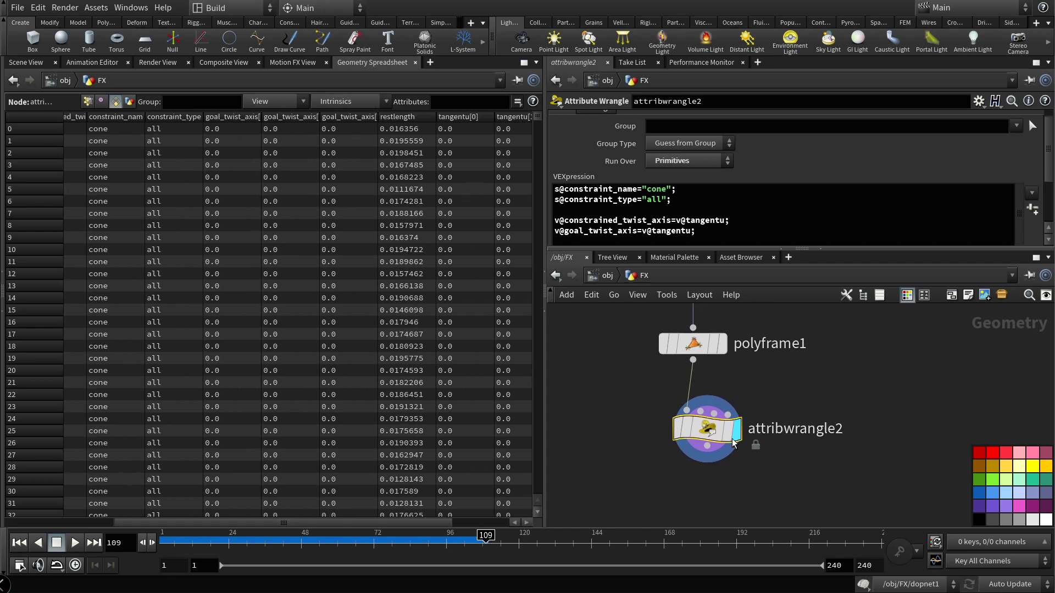
Step: Insert an Attribute Promote node on the wire between polyframe1 and attribwrangle2
key(Tab)
text(at promo)
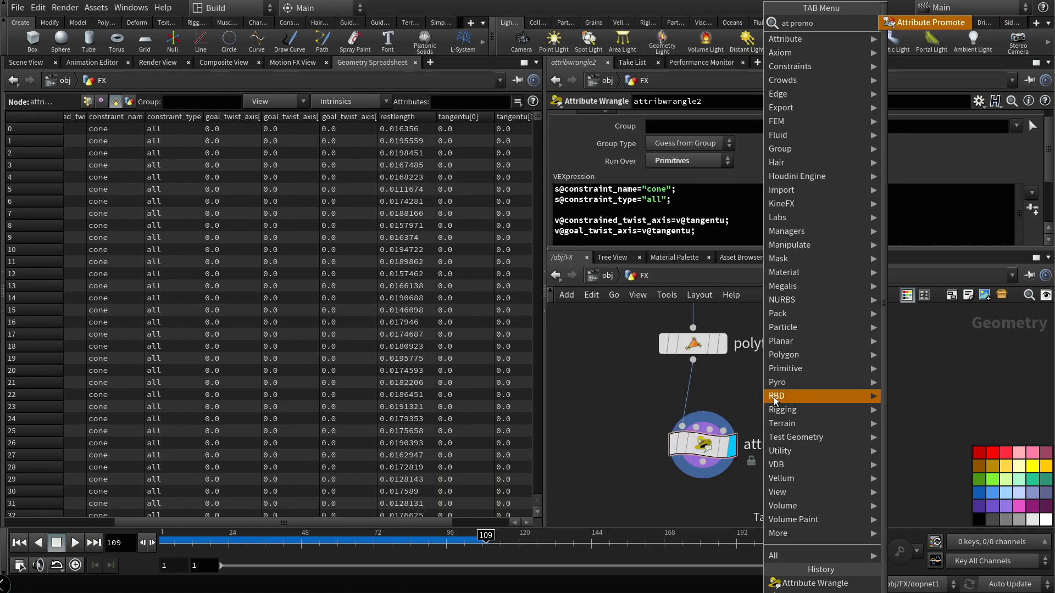
click(929, 25)
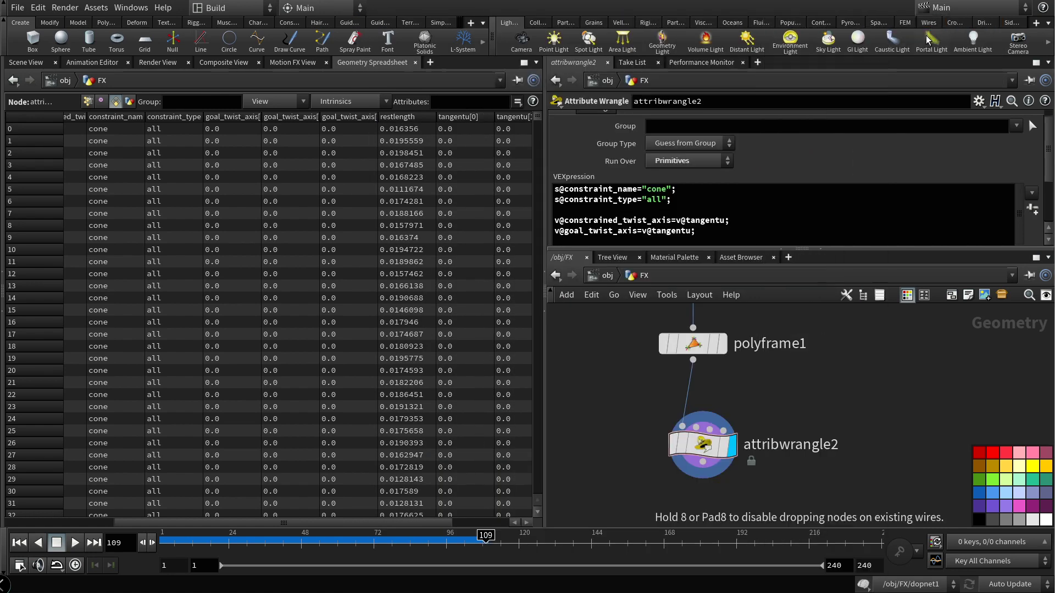
click(671, 428)
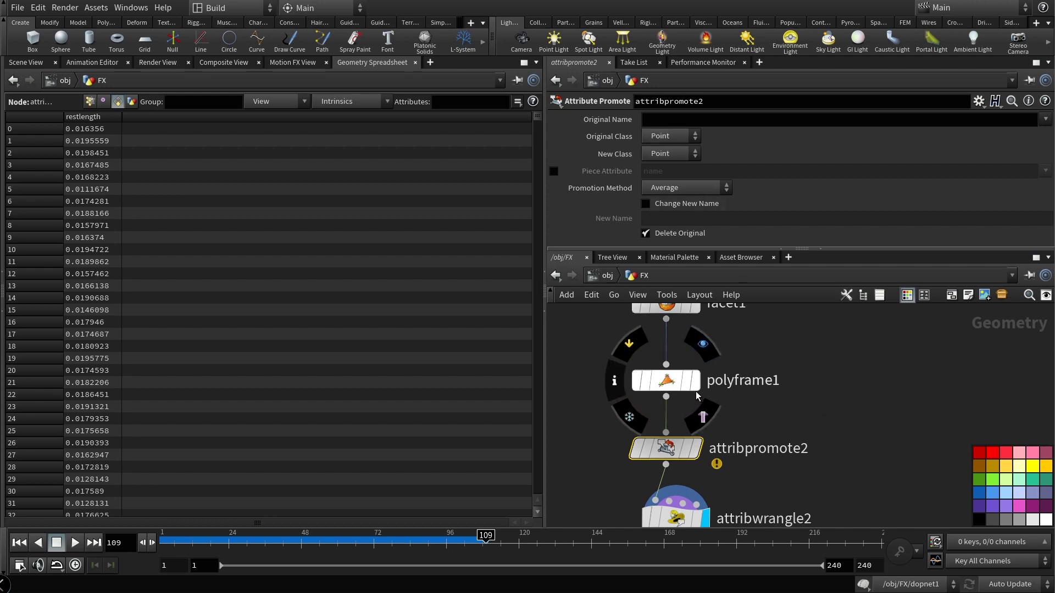
Step: Display attribpromote2 and set it to promote tangentu from Point to Primitive with the First Match method
click(666, 380)
click(695, 381)
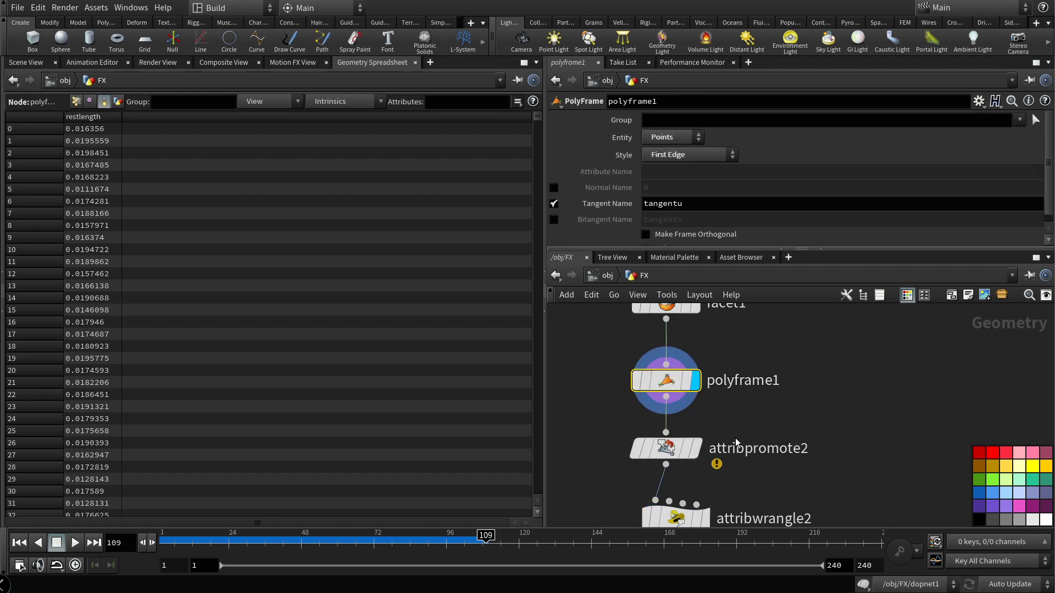
click(697, 448)
click(666, 448)
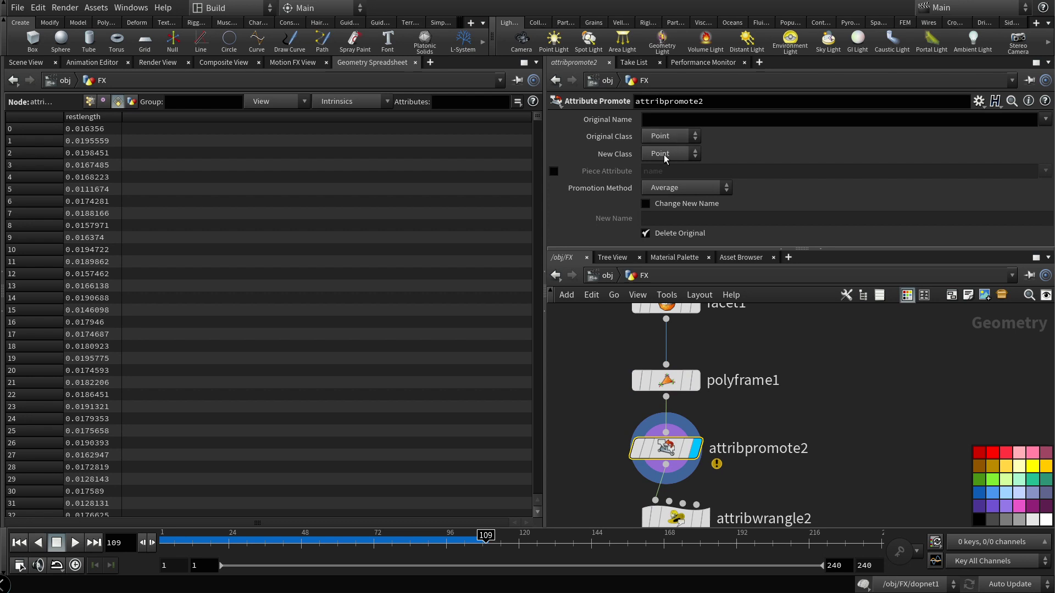
click(670, 153)
click(665, 177)
click(1045, 119)
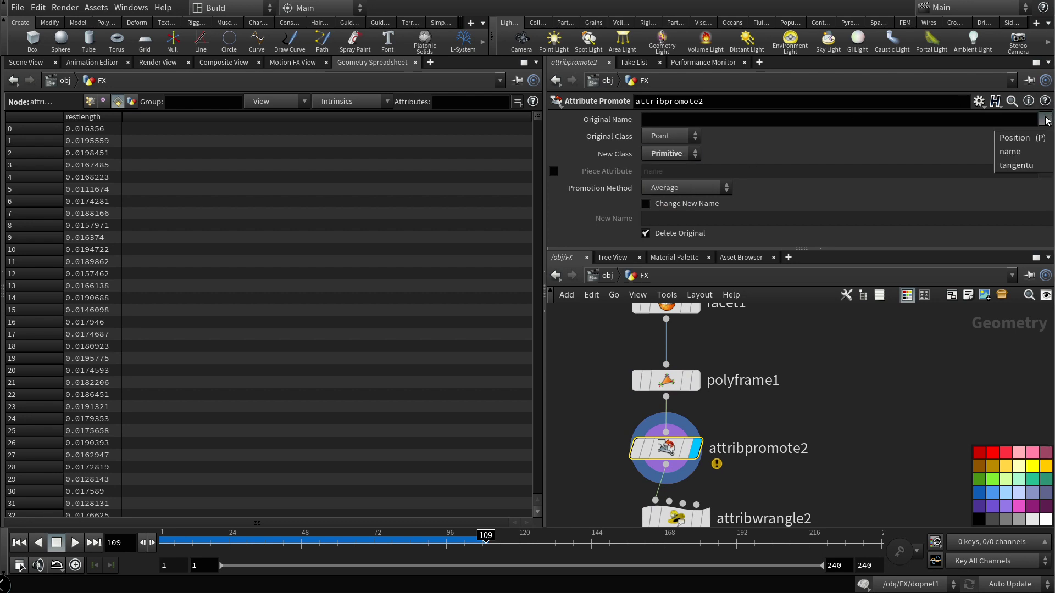
click(1017, 165)
click(680, 190)
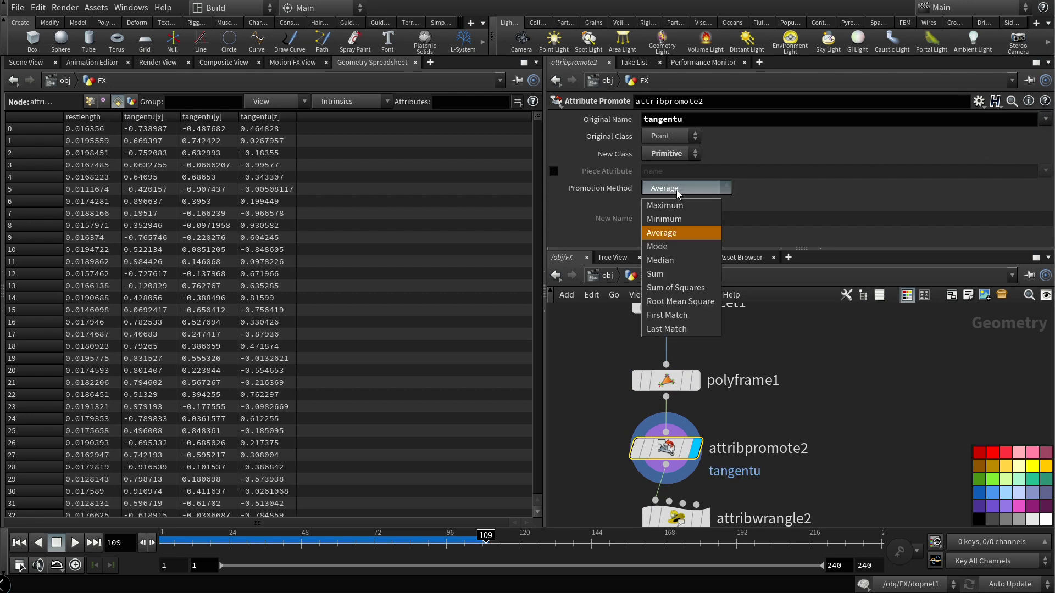
click(668, 315)
Step: Display attribwrangle2 again and check its constrained and goal twist axis values in the spreadsheet
scroll(874, 415, down, 2)
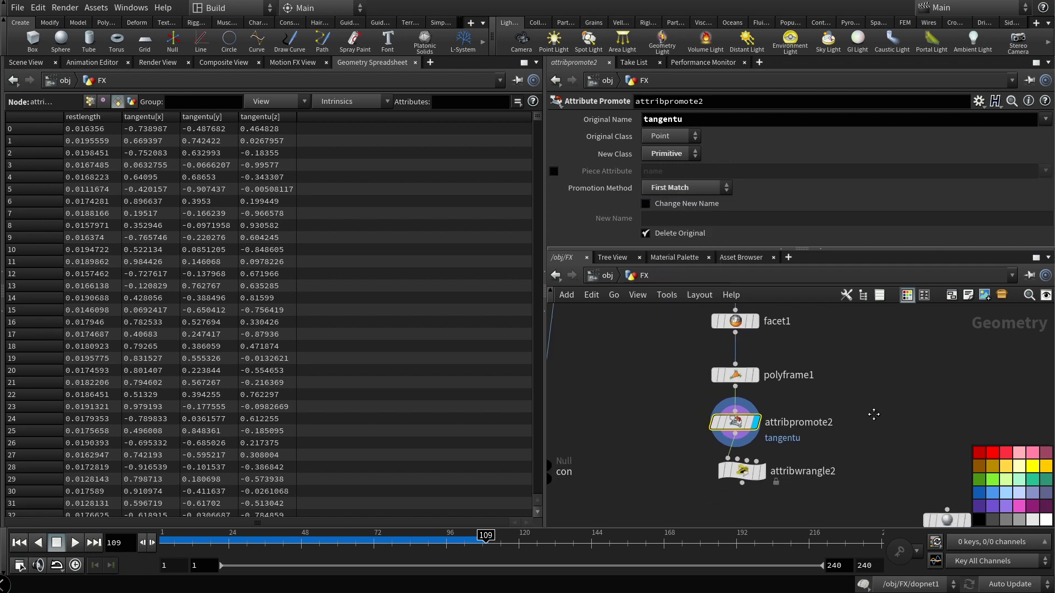
middle_drag(874, 415, 870, 390)
click(738, 446)
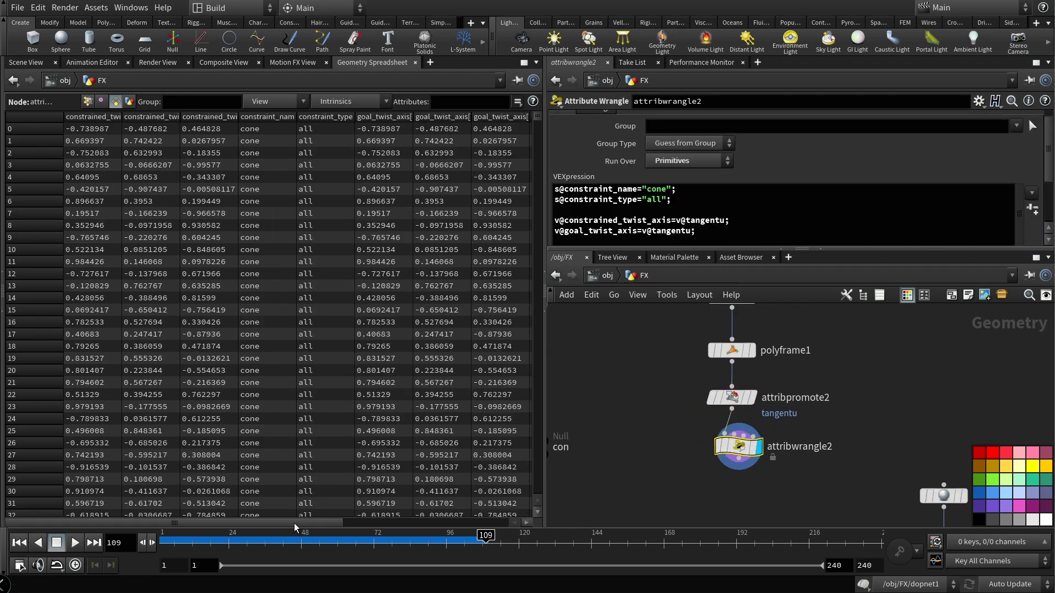
mouse_move(294, 523)
mouse_down()
mouse_move(387, 506)
mouse_move(407, 522)
mouse_move(278, 522)
mouse_up()
scroll(661, 436, down, 5)
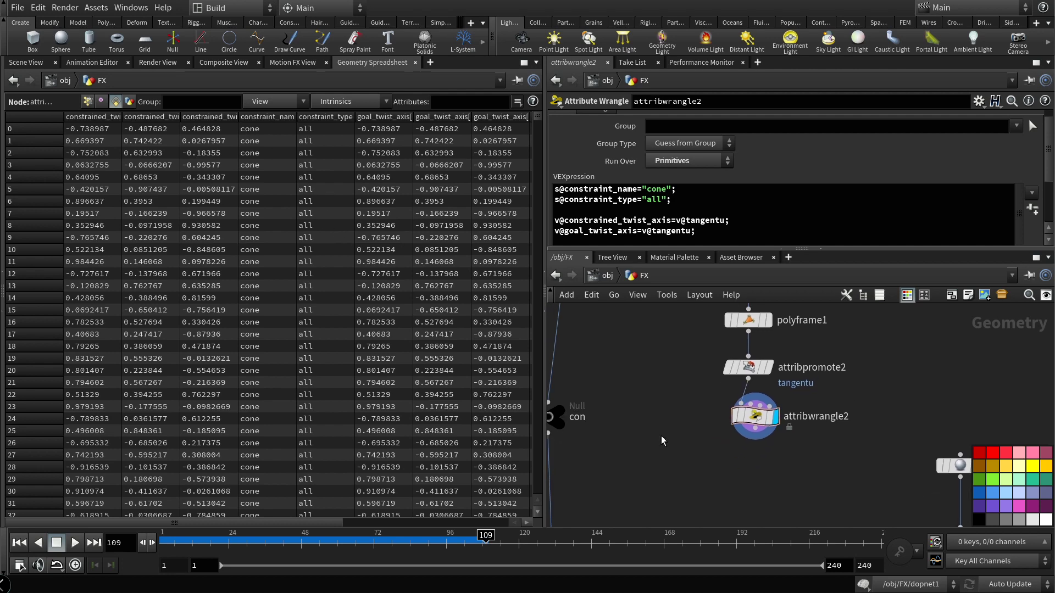
Step: Check the geometry counts and attributes in the node info of attribwrangle2, then close the info window
mouse_move(759, 393)
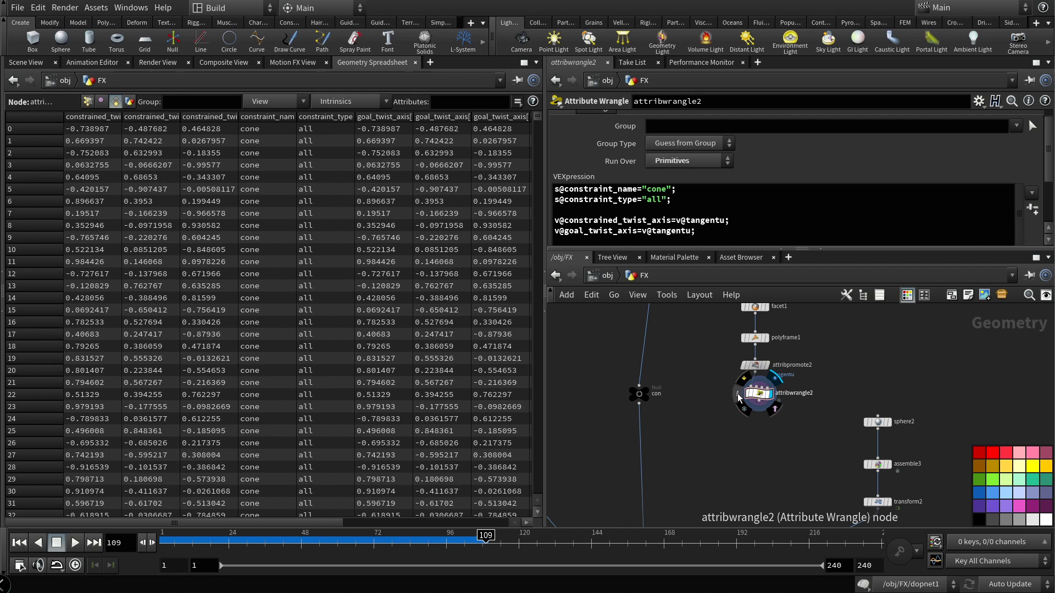
click(738, 393)
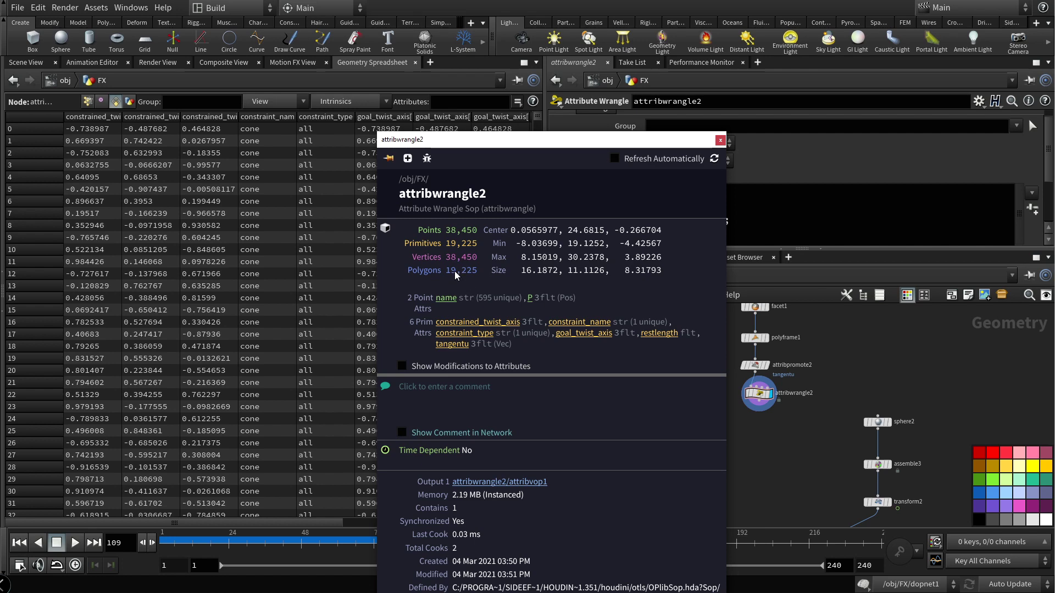
click(719, 141)
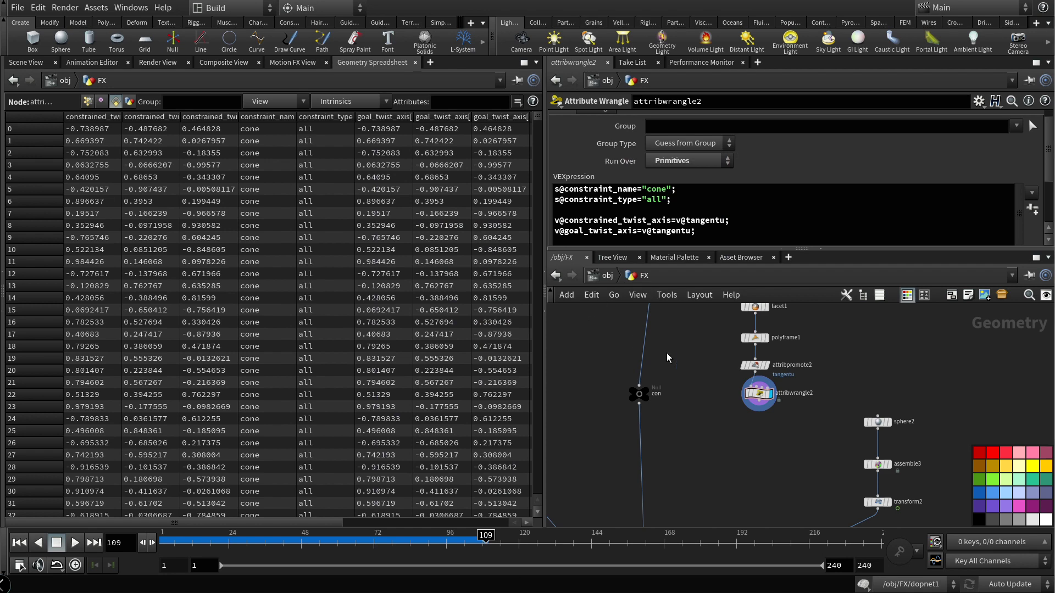
Step: Move attribpromote2 and attribwrangle2 together further down, leaving room in the network below polyframe1
drag(793, 440, 739, 360)
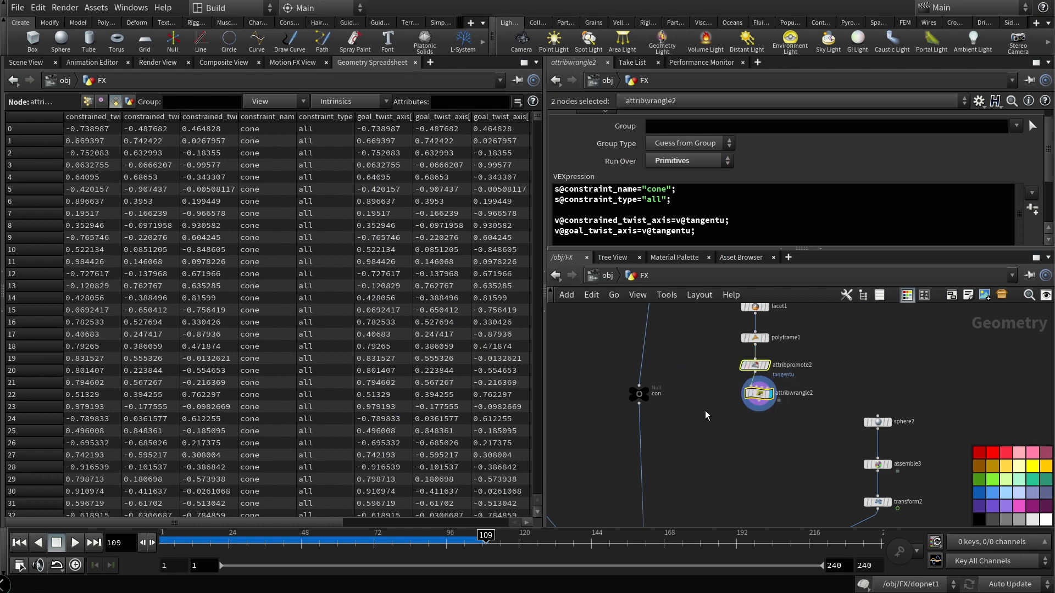
drag(773, 391, 777, 443)
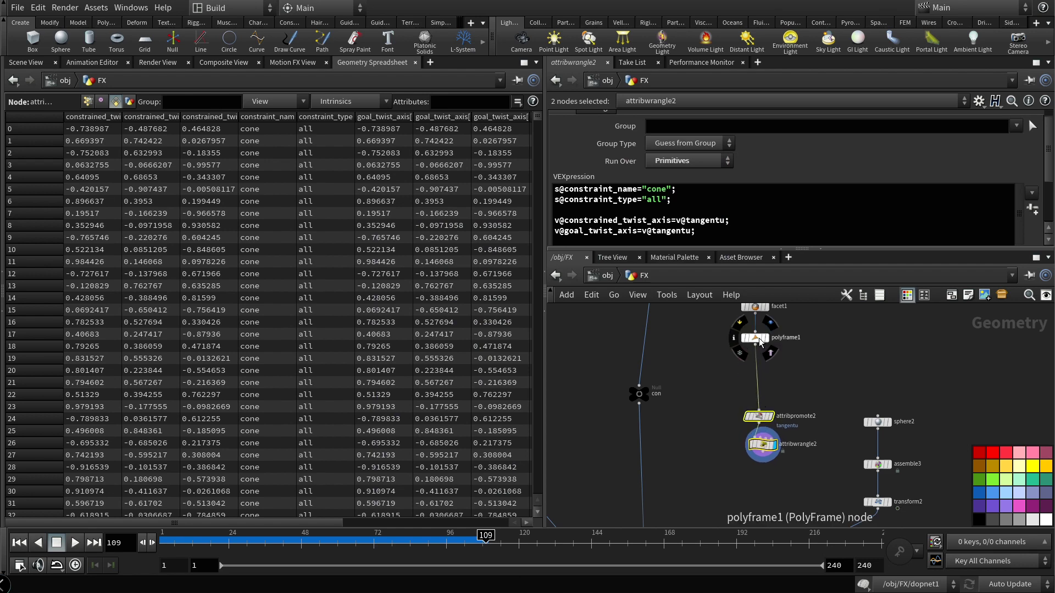
Step: Move polyframe1 down and insert a Delete node between facet1 and polyframe1
drag(755, 335, 755, 377)
click(732, 357)
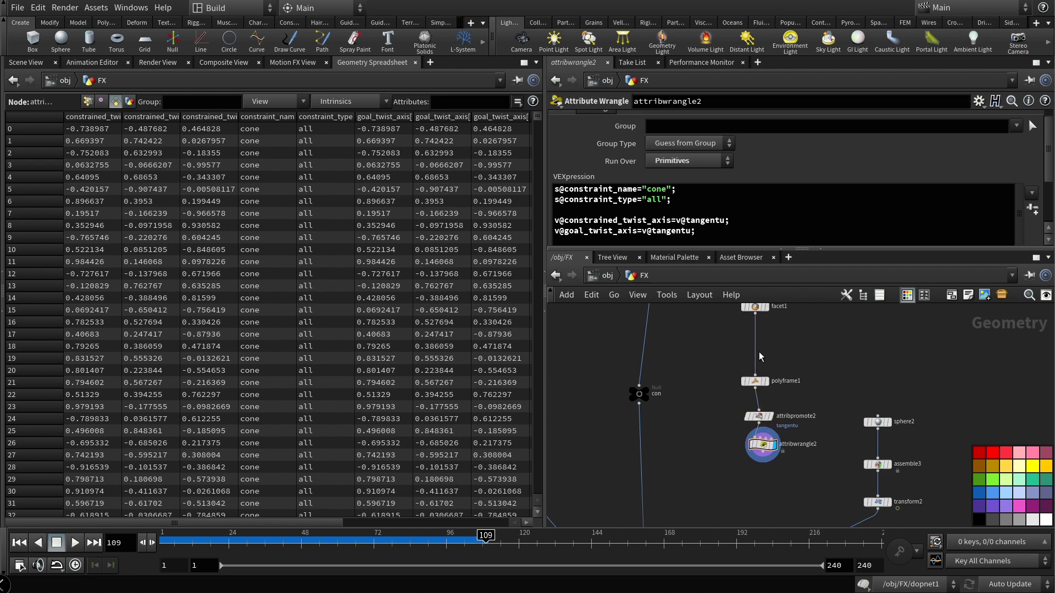
key(Tab)
text(dle)
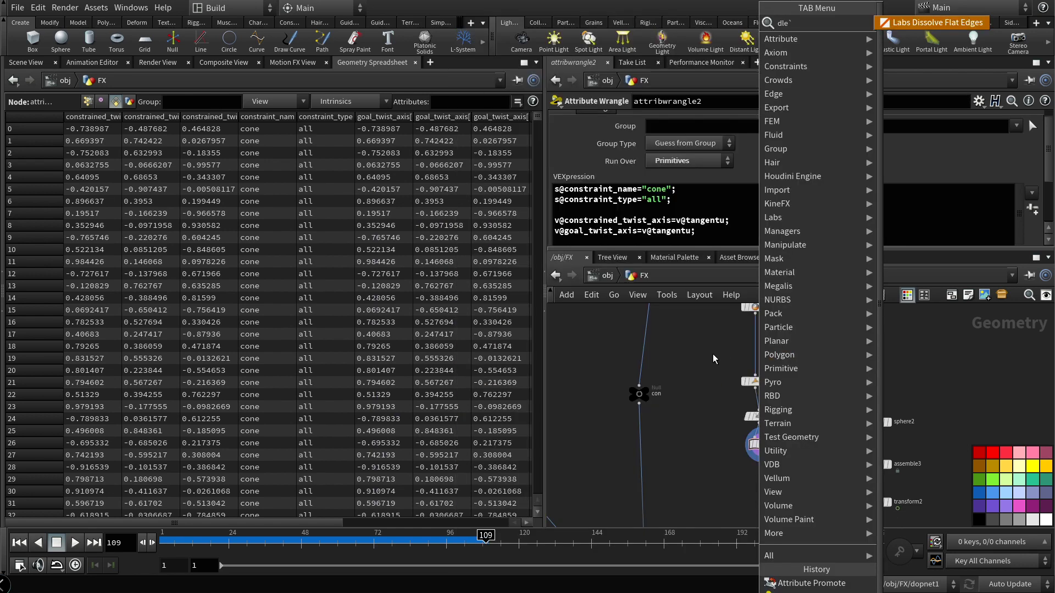
key(Escape)
key(Tab)
text(dele)
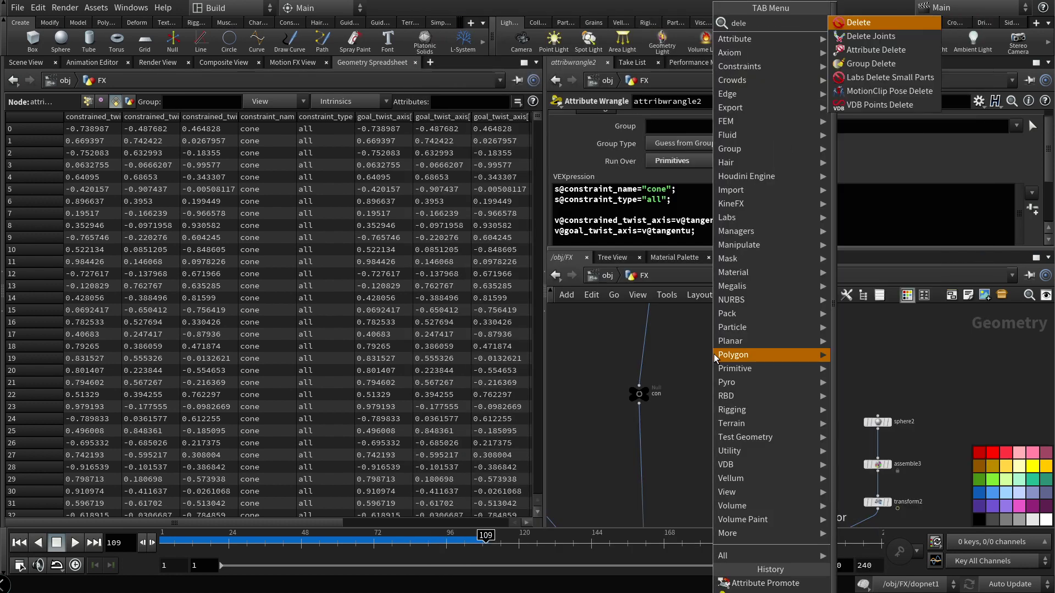
key(Return)
click(759, 351)
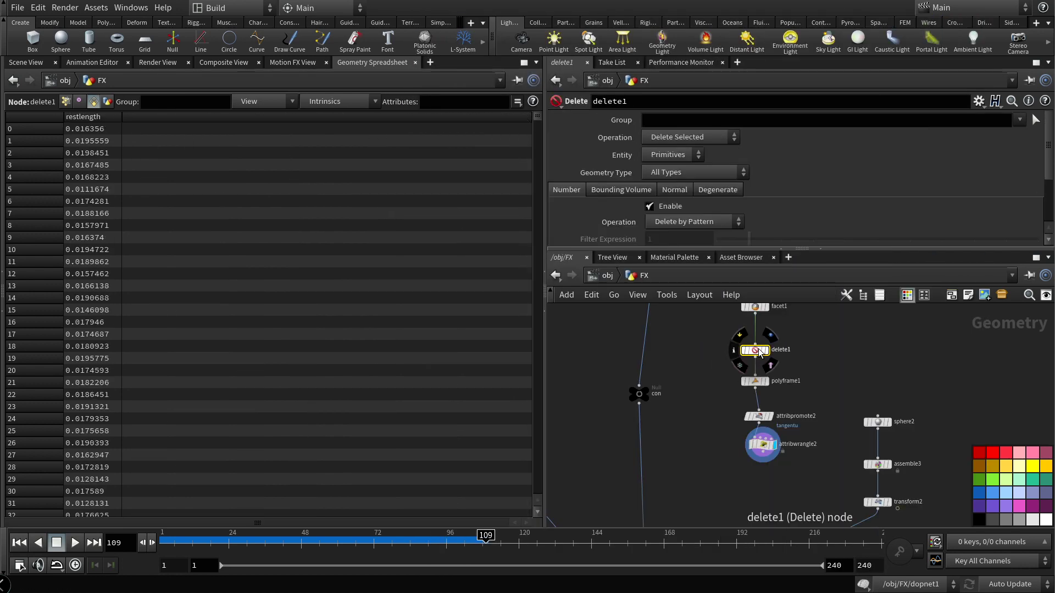
Step: Set delete1 to Delete by Range, selecting 10 of 11 primitives, and check the geometry counts in attribwrangle2's node info
scroll(773, 175, down, 3)
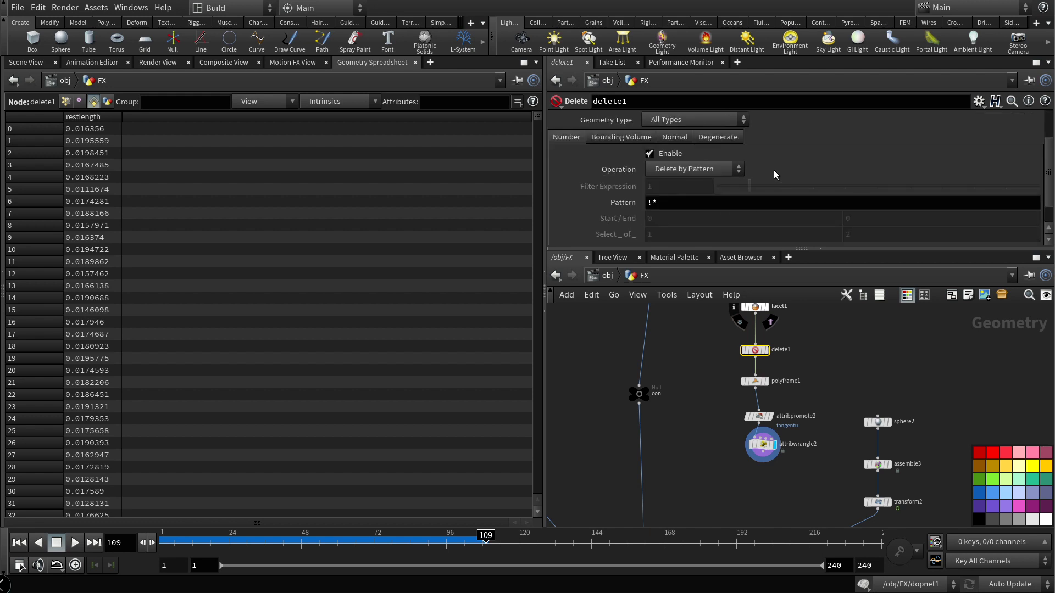
scroll(714, 196, up, 2)
click(686, 204)
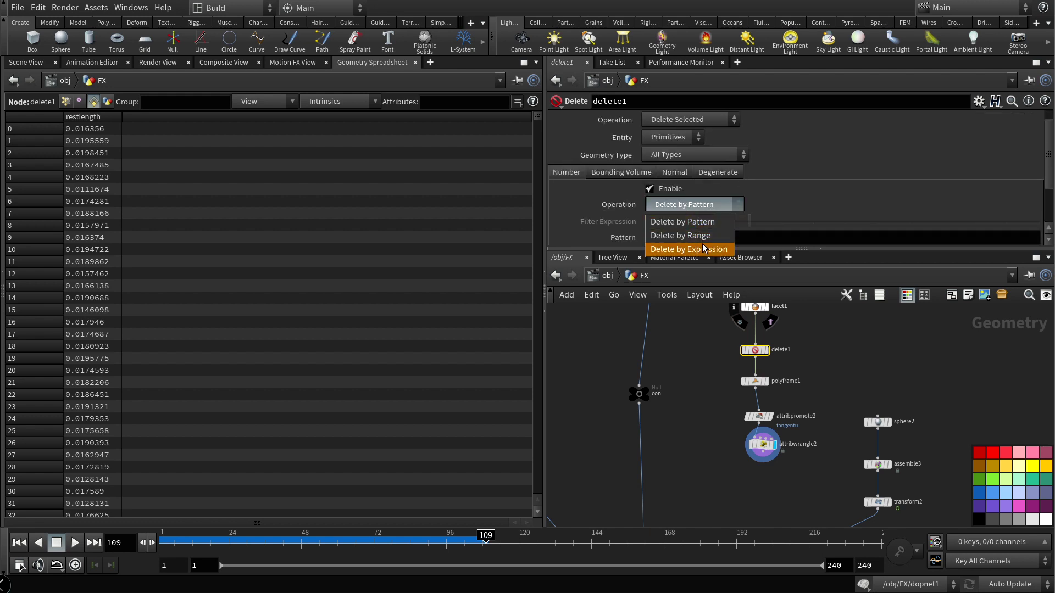
click(687, 235)
scroll(691, 205, down, 4)
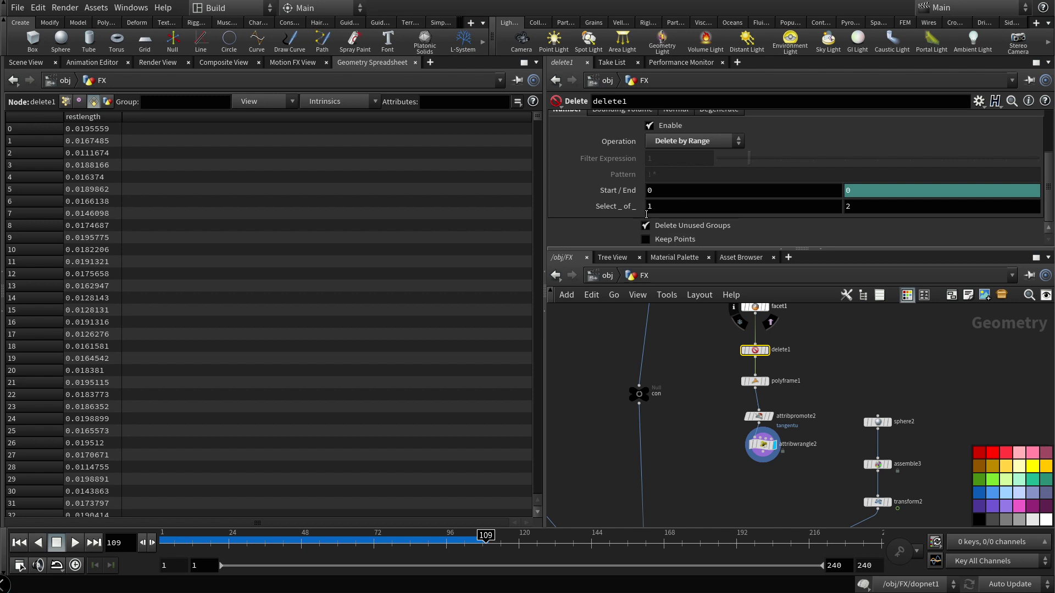
click(662, 206)
text(0)
key(Tab)
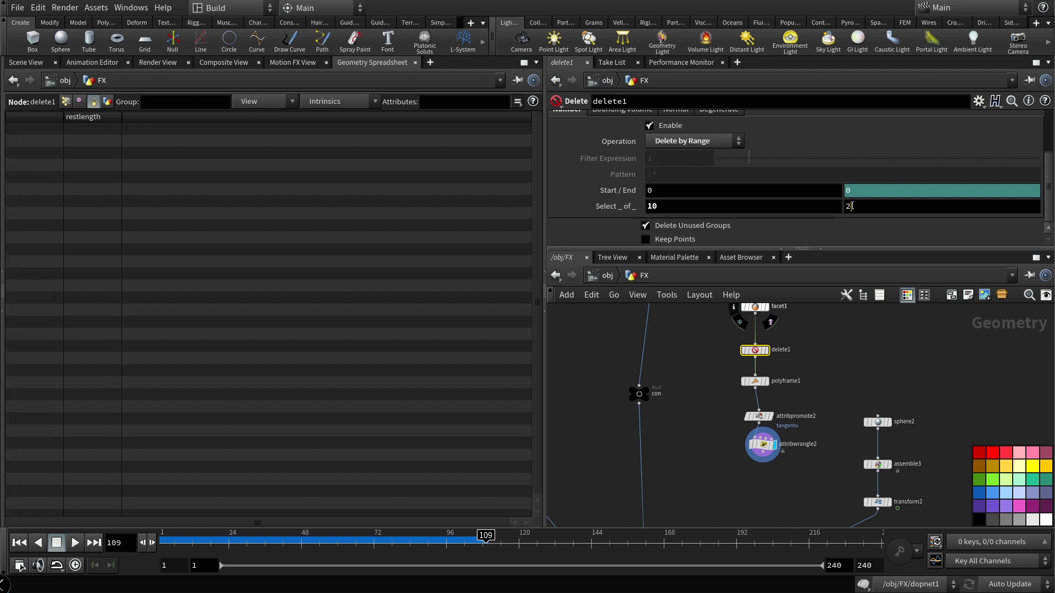
text(11)
key(Return)
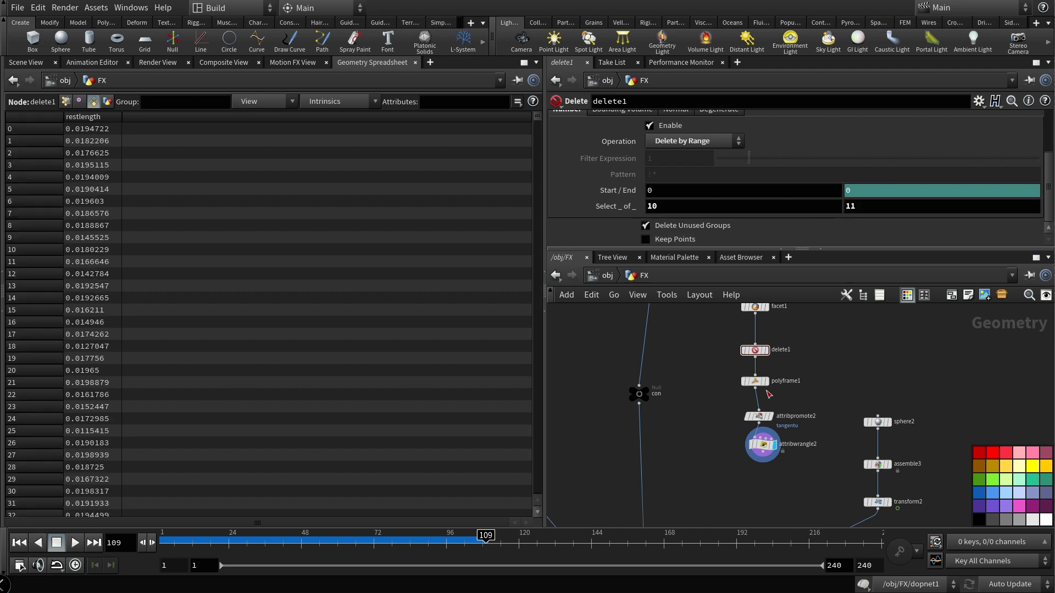
click(743, 443)
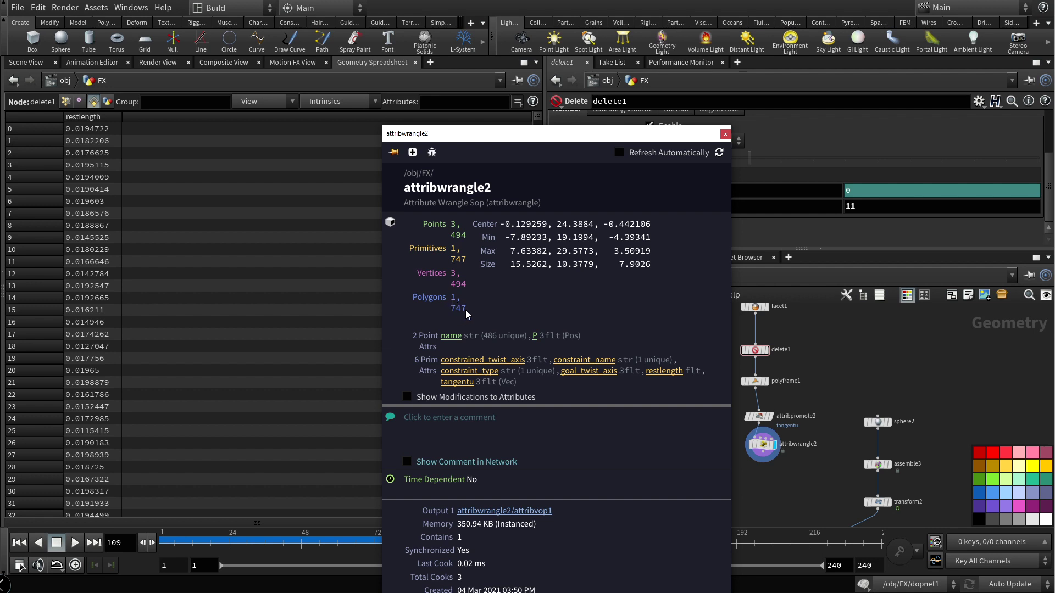
click(726, 134)
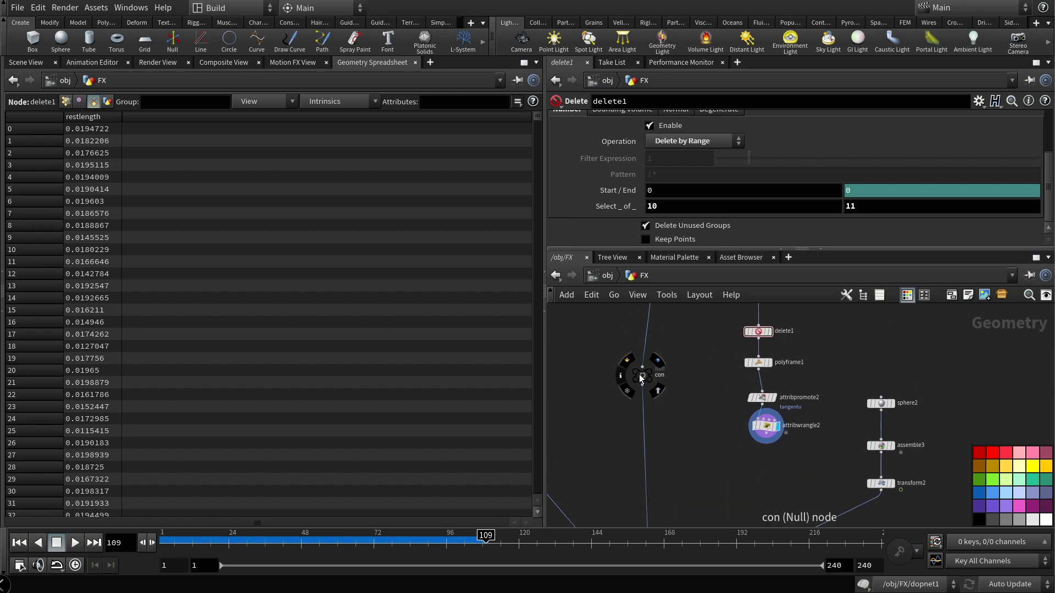
Step: Move the con null further down and connect attribwrangle2's output to its input
drag(638, 374, 654, 454)
click(766, 435)
click(656, 446)
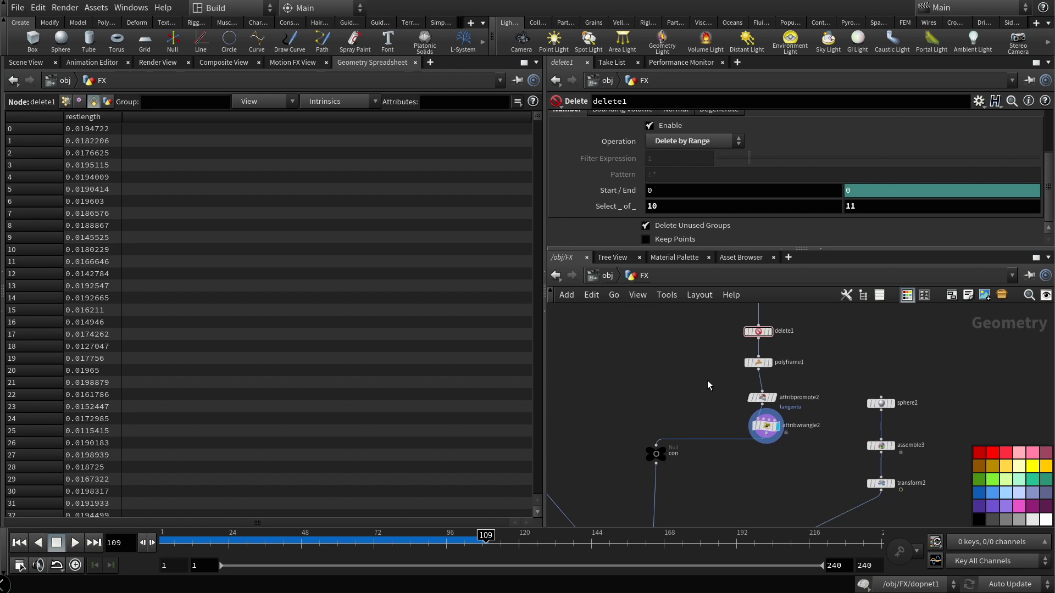
Step: Go inside dopnet1, return the timeline to frame 1, and show the 3D scene
scroll(707, 380, down, 4)
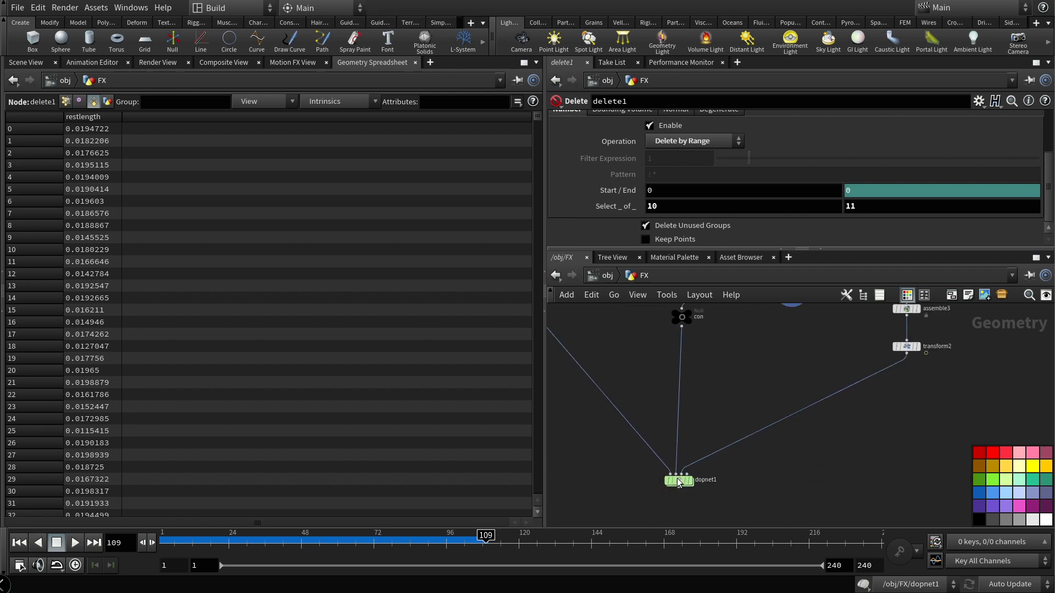
double_click(681, 482)
click(20, 542)
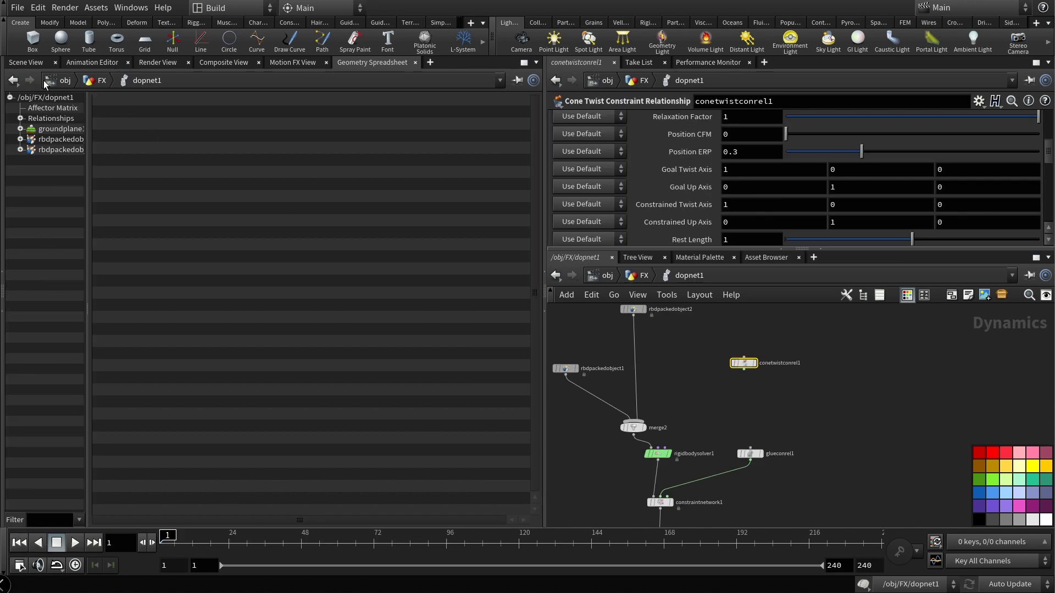
click(26, 62)
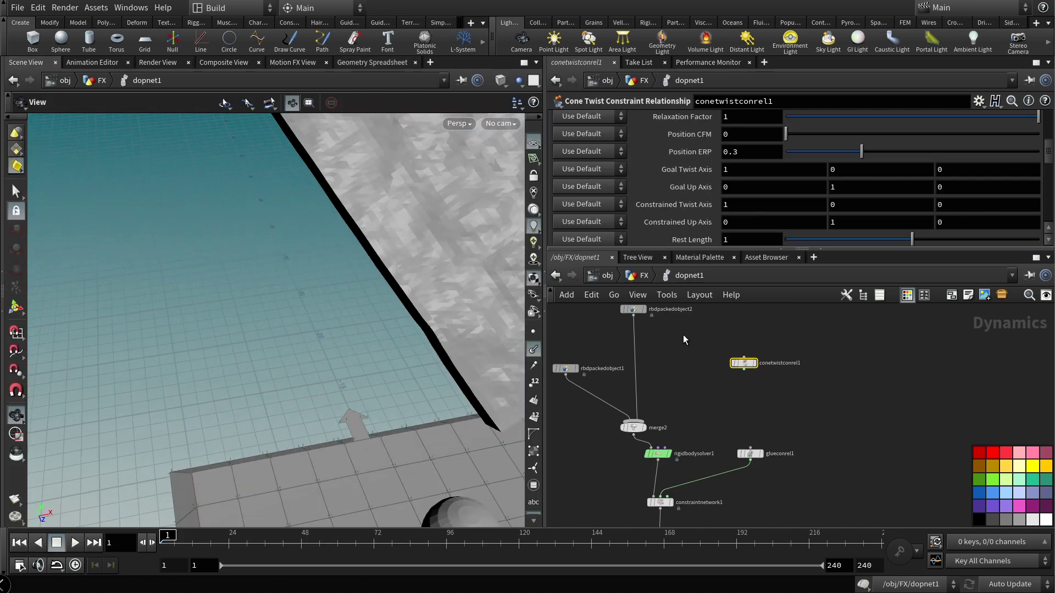
Step: Turn off Display Geometry on rbdpackedobject1 so its slab pieces are hidden in the scene
scroll(749, 417, up, 3)
click(636, 440)
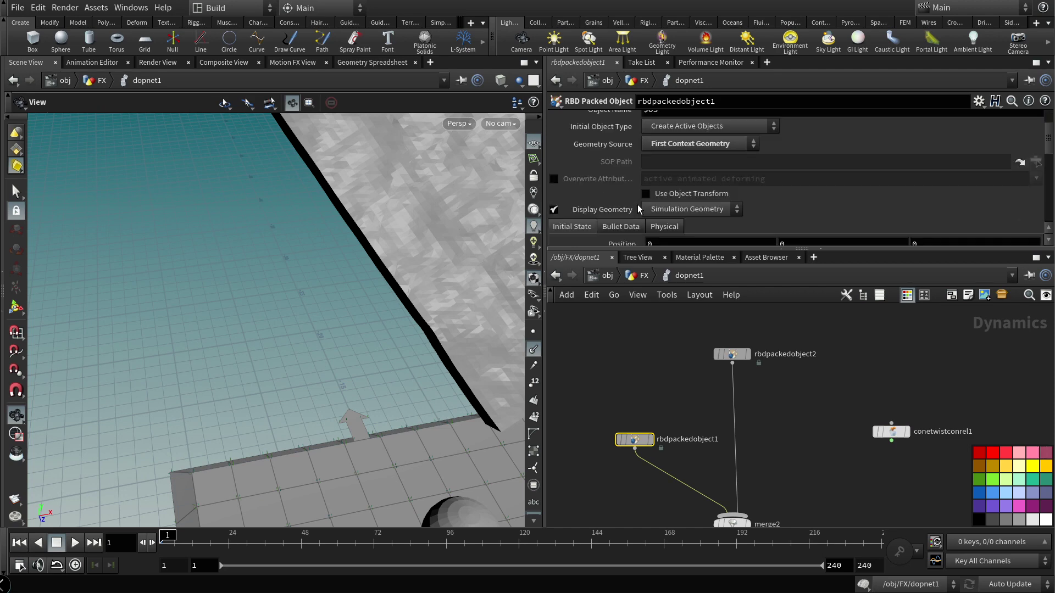
click(554, 209)
drag(412, 278, 236, 287)
middle_drag(791, 550, 782, 430)
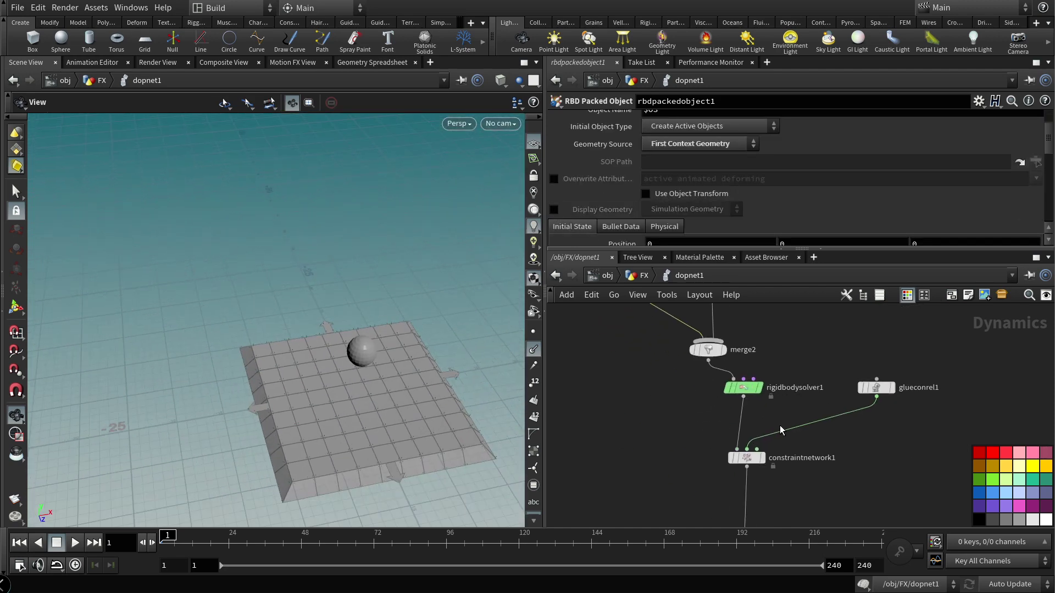
Step: Set glueconrel1's Data Name to cone and view the constraint guides above the slab in the scene
click(747, 458)
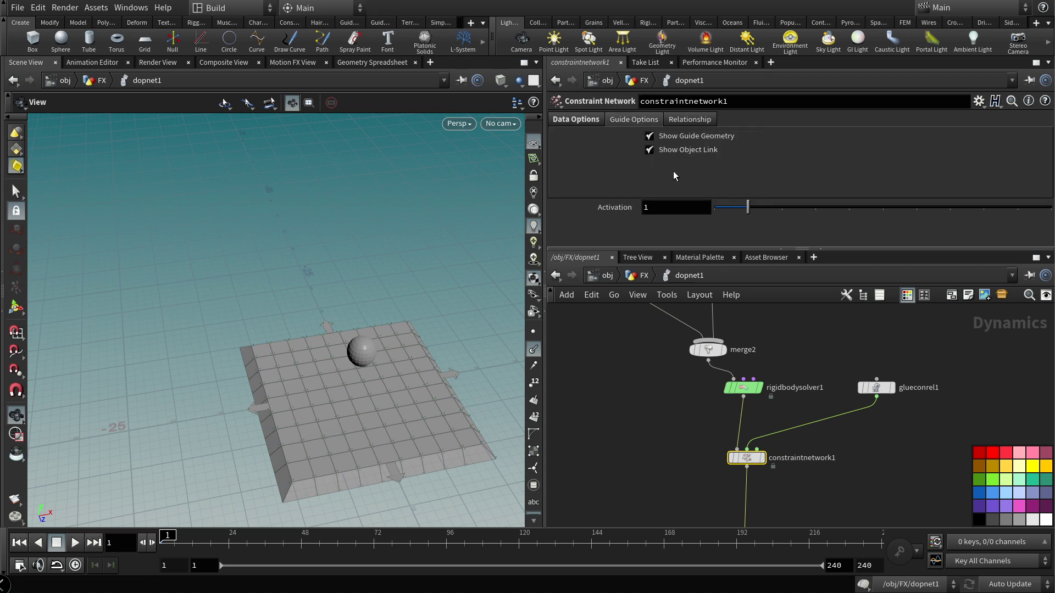
click(876, 388)
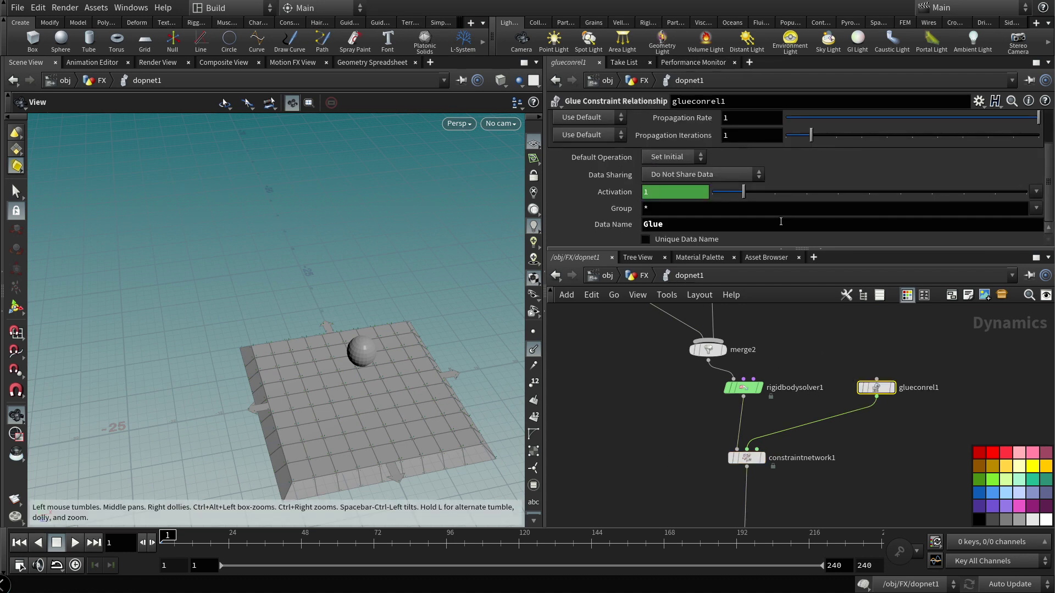
double_click(690, 224)
text(cone)
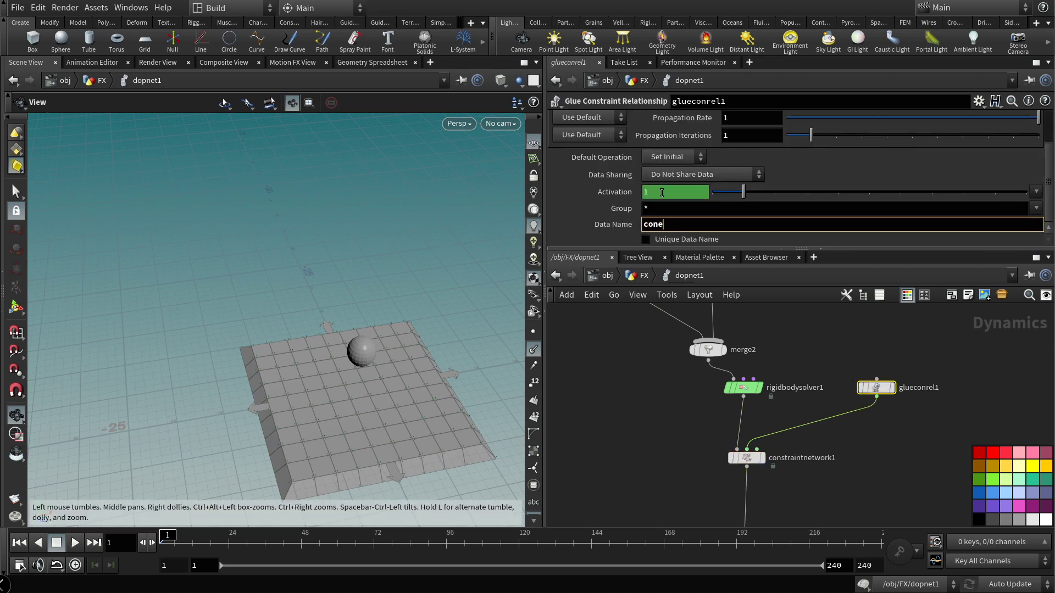
key(Return)
drag(341, 237, 381, 273)
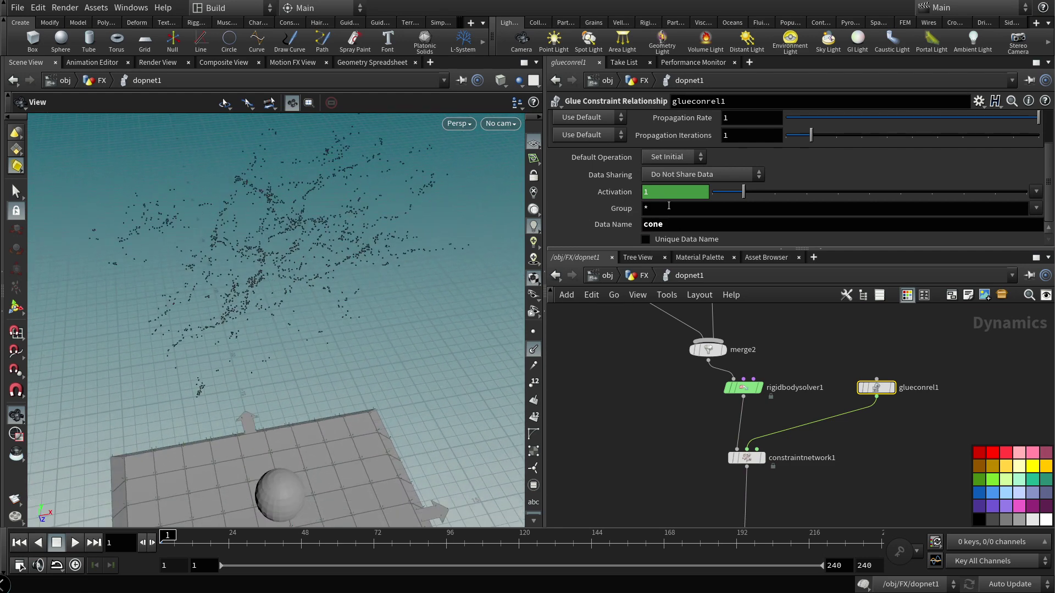
scroll(668, 206, up, 3)
scroll(709, 450, up, 1)
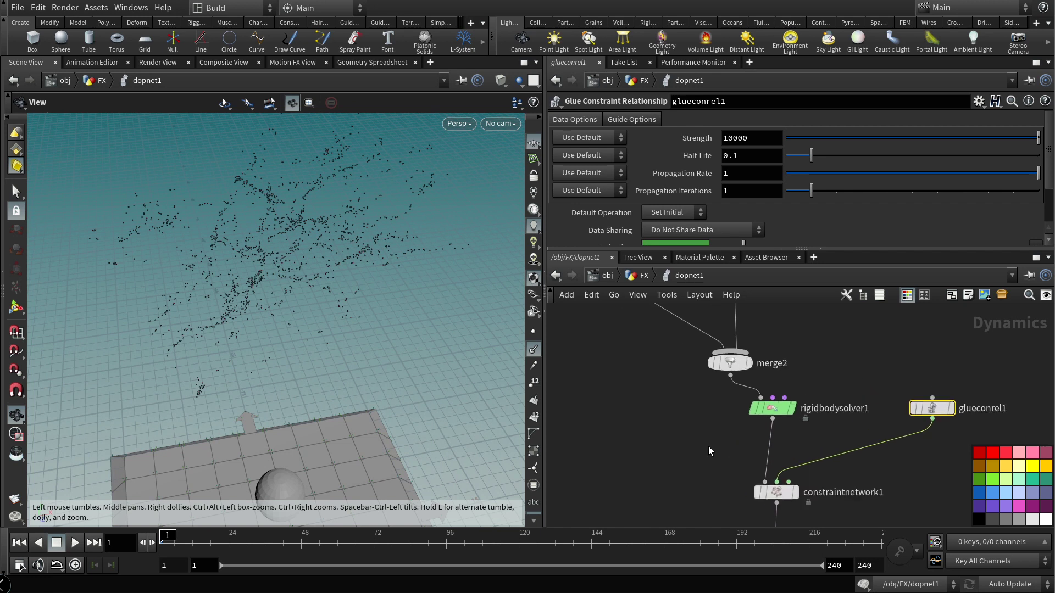
scroll(709, 451, down, 4)
scroll(819, 372, up, 1)
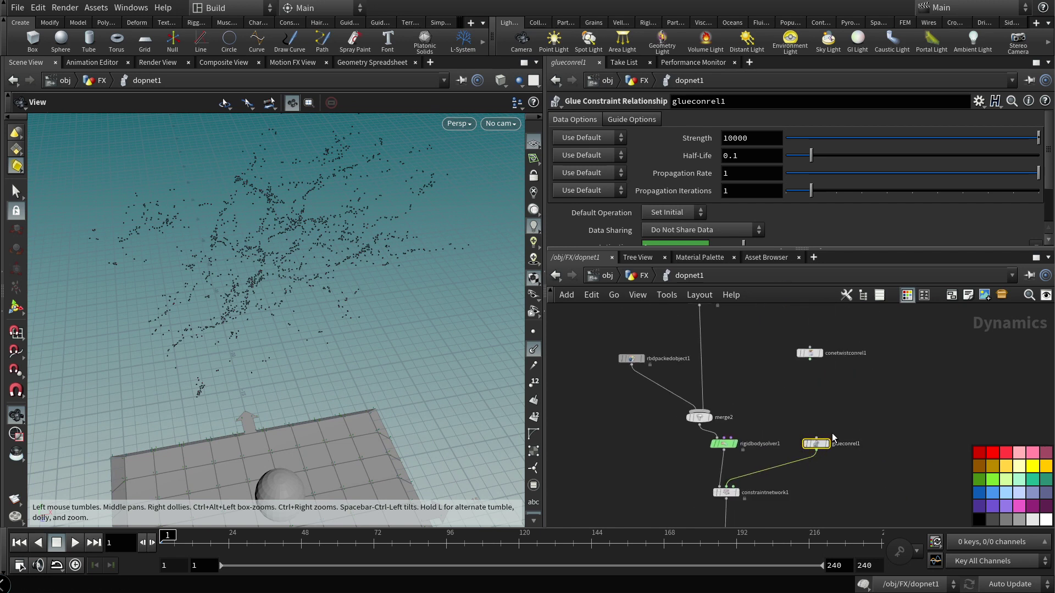
Step: Replace glueconrel1 with conetwistconrel1 as the relationship feeding constraintnetwork1, moving the glue node aside
middle_drag(844, 400, 769, 375)
drag(748, 410, 790, 406)
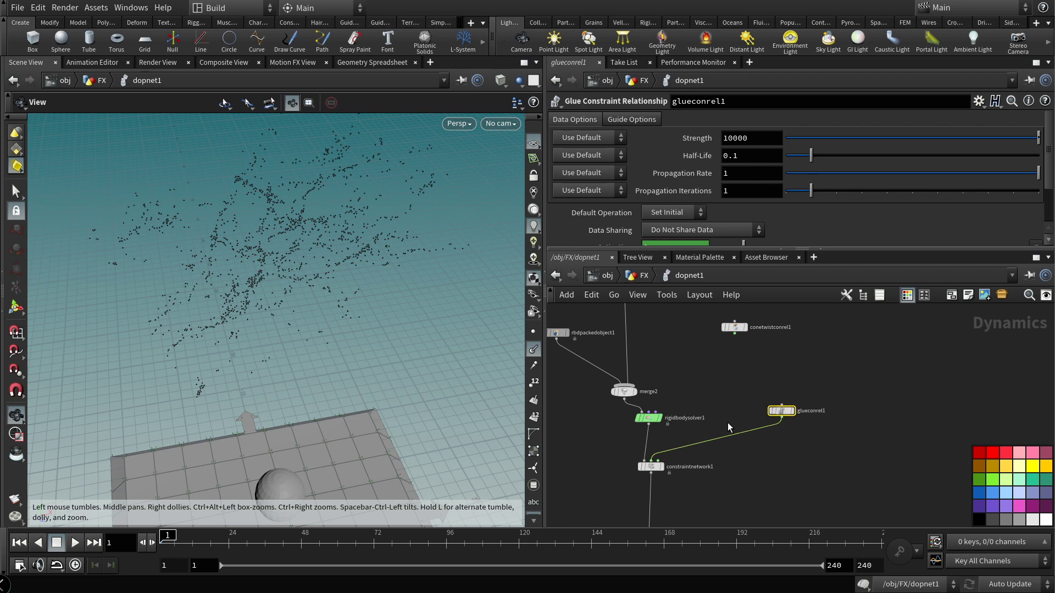
drag(729, 427, 802, 418)
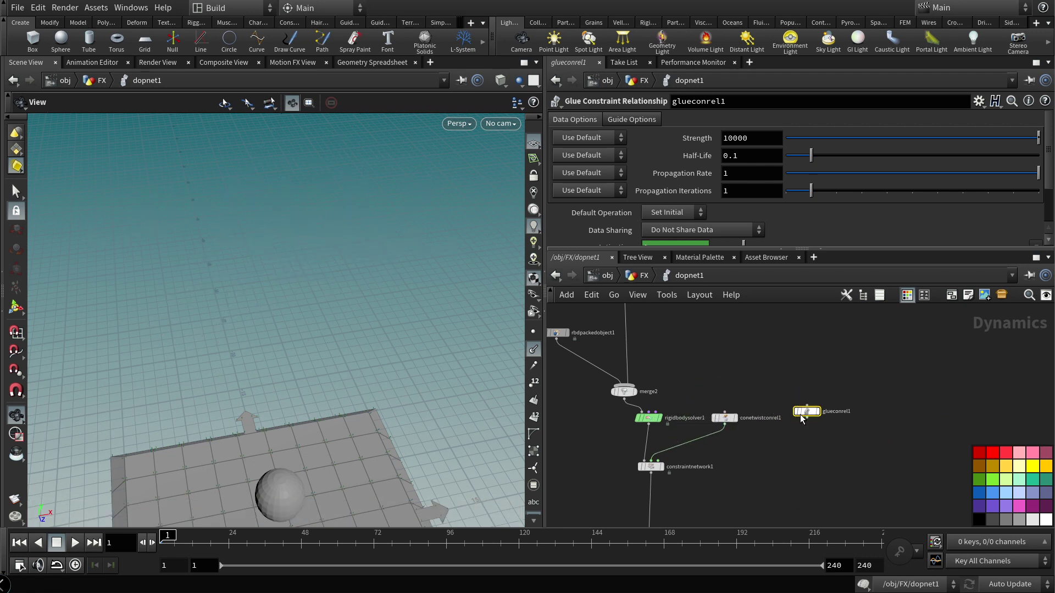
Step: Set the Data Name of conetwistconrel1 to "cone"
click(724, 418)
scroll(745, 214, down, 5)
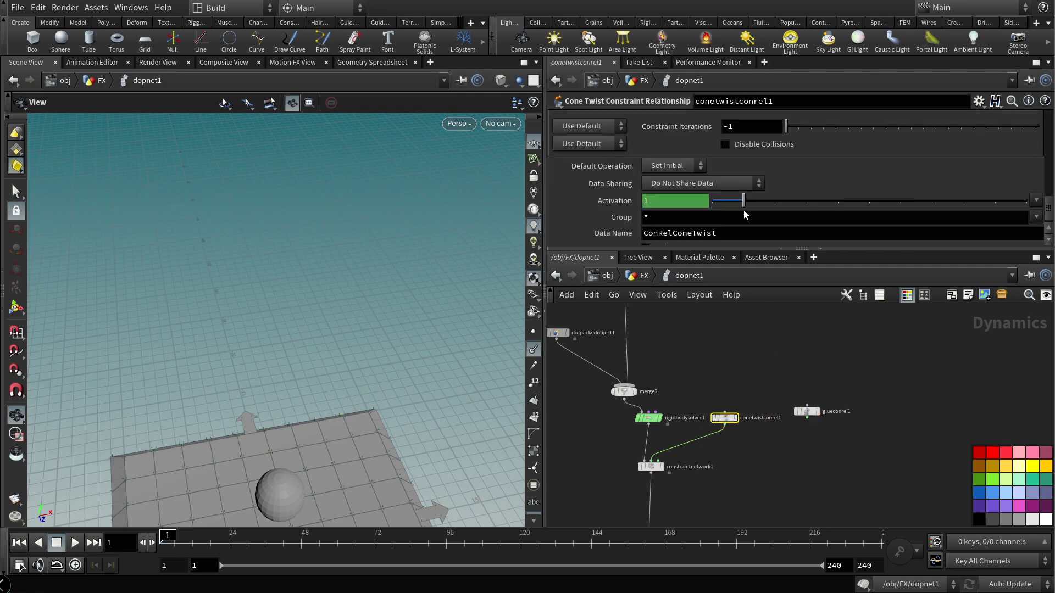
double_click(724, 232)
text(cone)
key(Return)
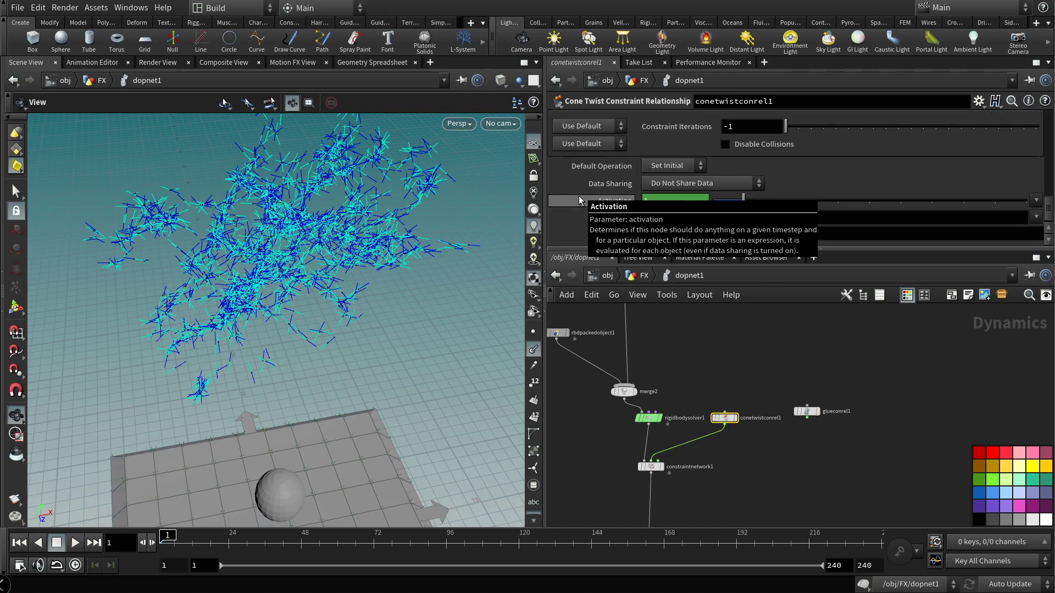
Step: Set both Max Up Rotation and Max Out Rotation of the cone twist constraint to 24
right_drag(376, 222, 366, 276)
drag(372, 286, 396, 303)
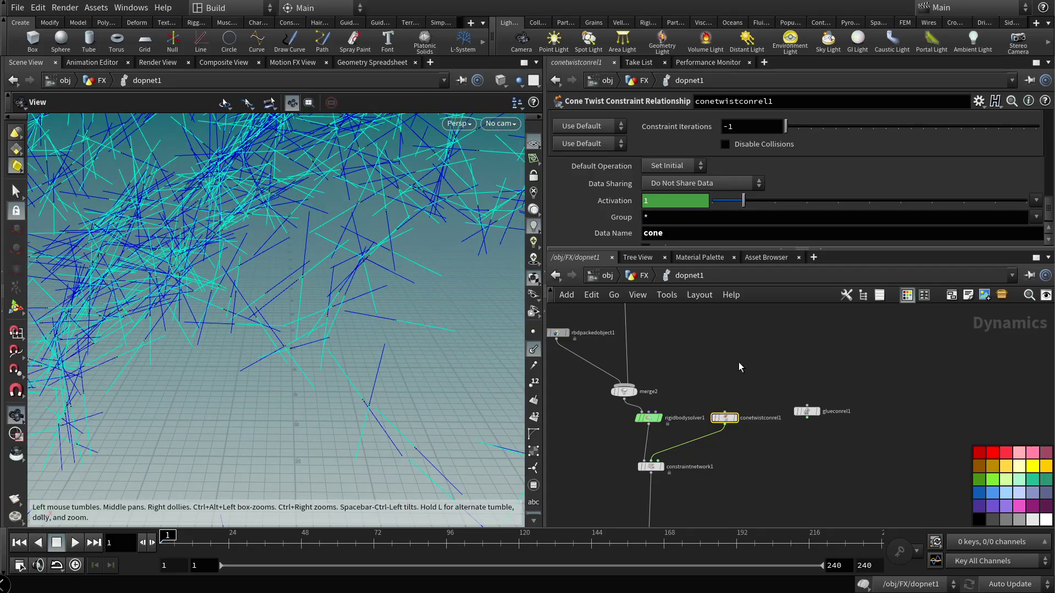
scroll(983, 163, up, 8)
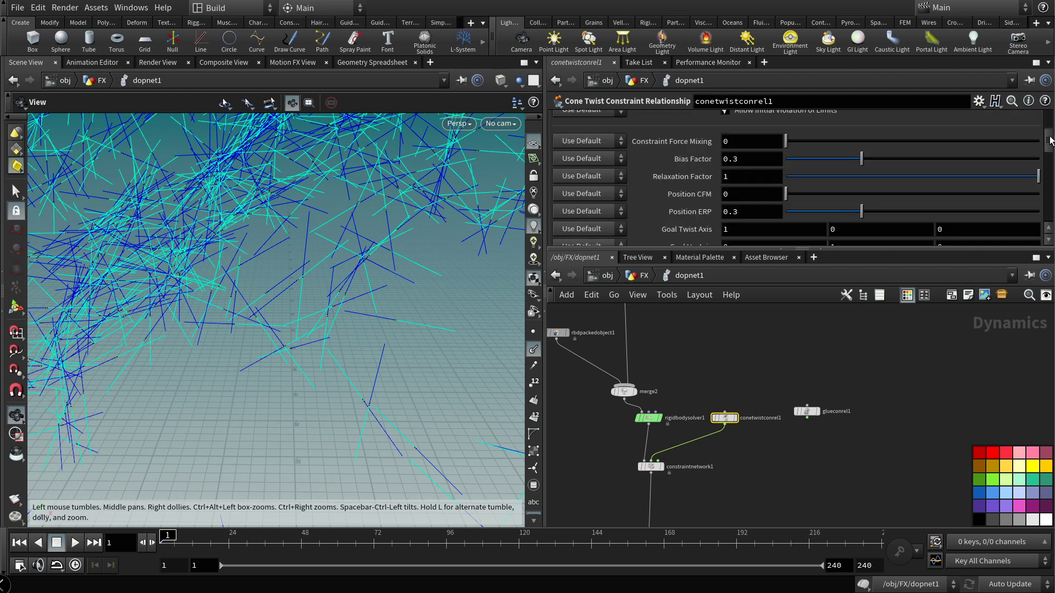
click(694, 138)
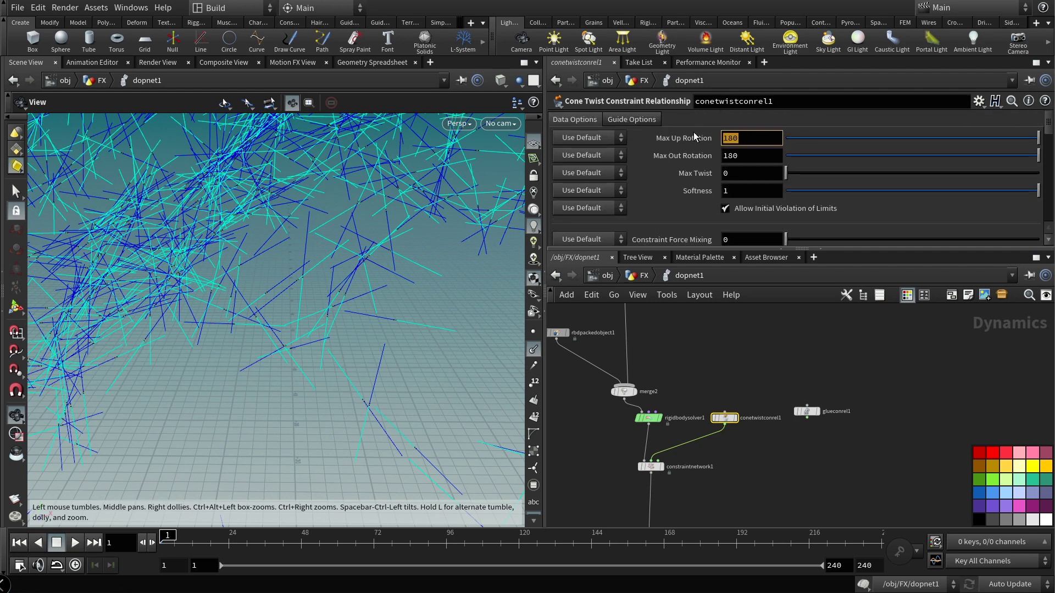
text(24)
key(Return)
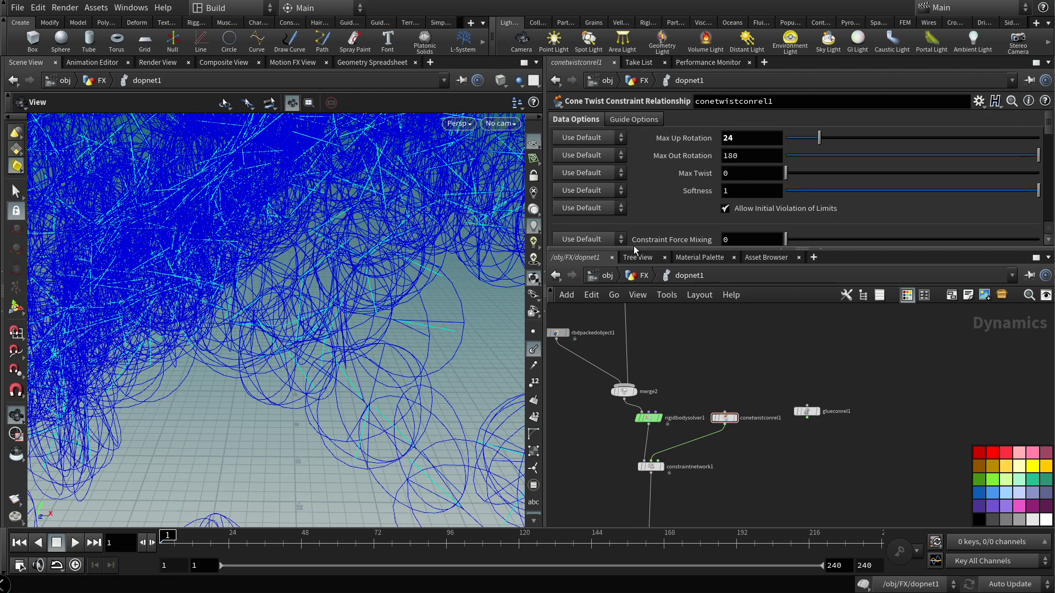
click(735, 155)
text(24)
key(Return)
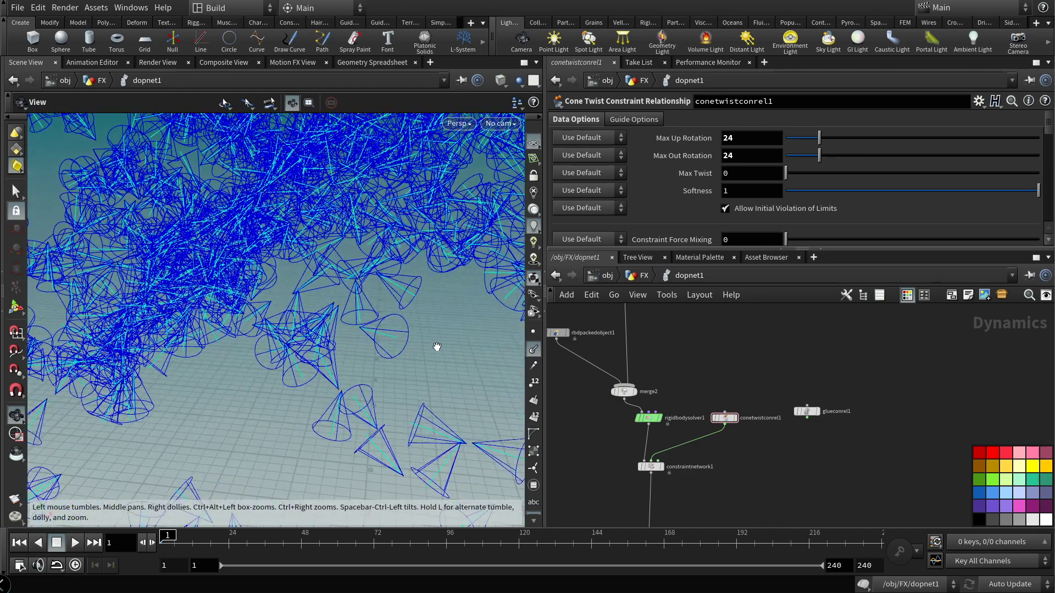
Step: Try a Max Out Rotation of 23.55 and examine an individual cone guide up close
middle_drag(743, 161, 628, 299)
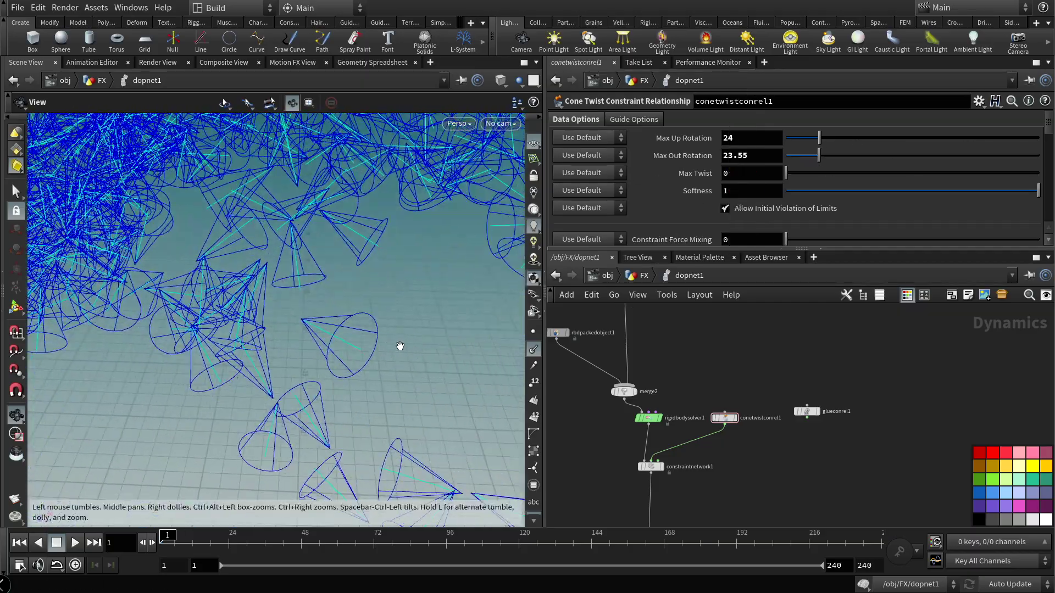
drag(313, 328, 396, 335)
right_drag(396, 336, 432, 339)
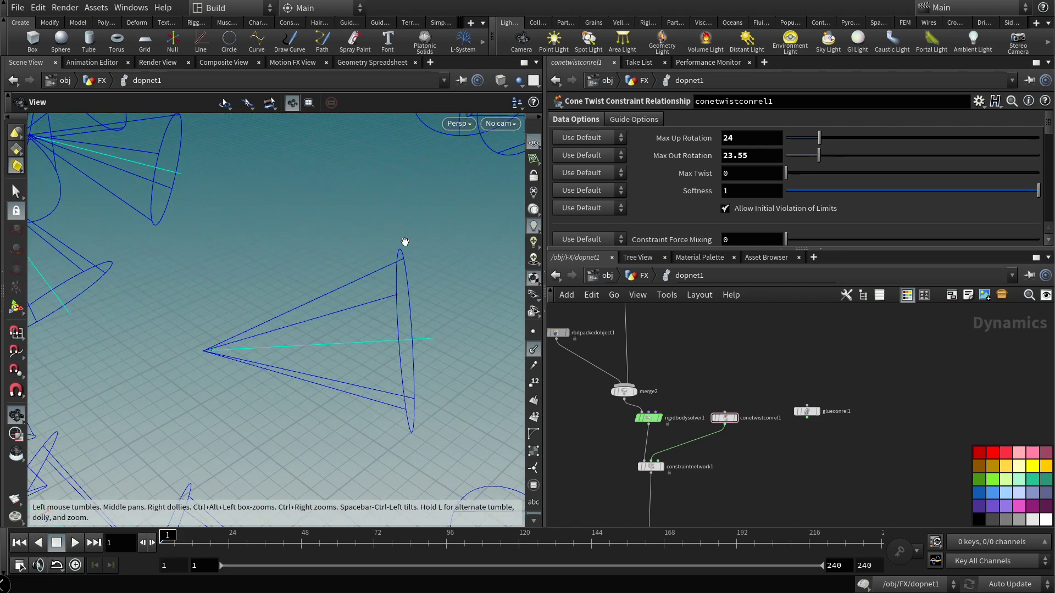
drag(434, 345, 417, 292)
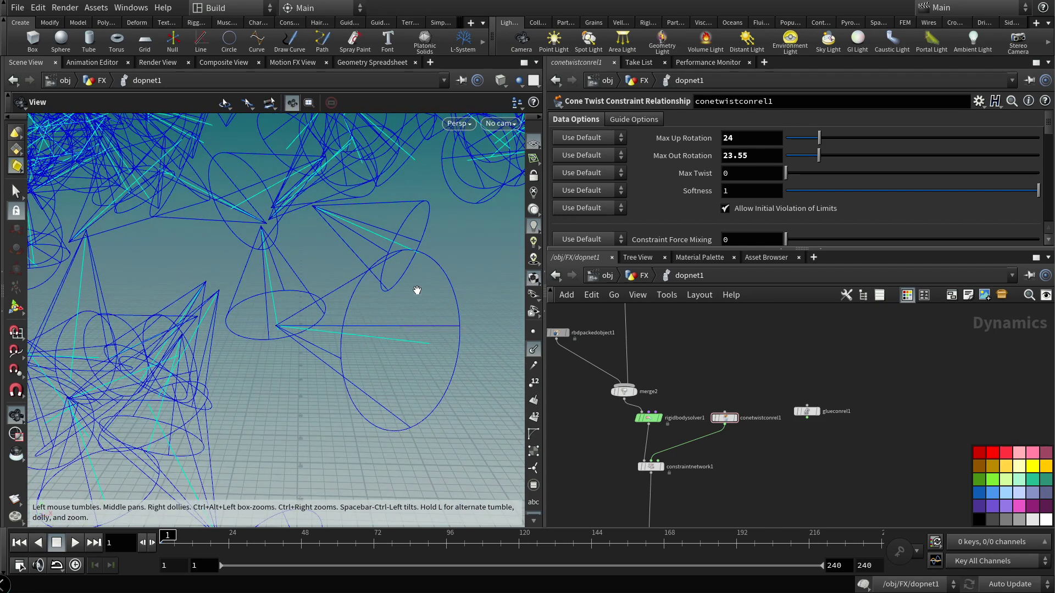
Step: Try lowering Max Out Rotation to 2.7 and inspect the flattened cone guides from several angles
drag(822, 158, 793, 160)
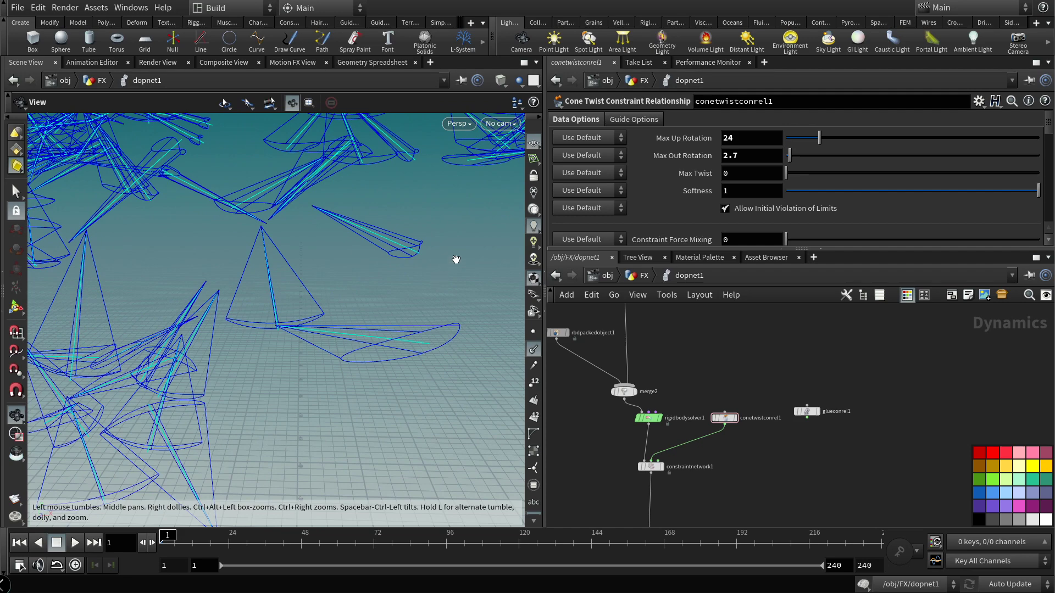
drag(412, 304, 403, 309)
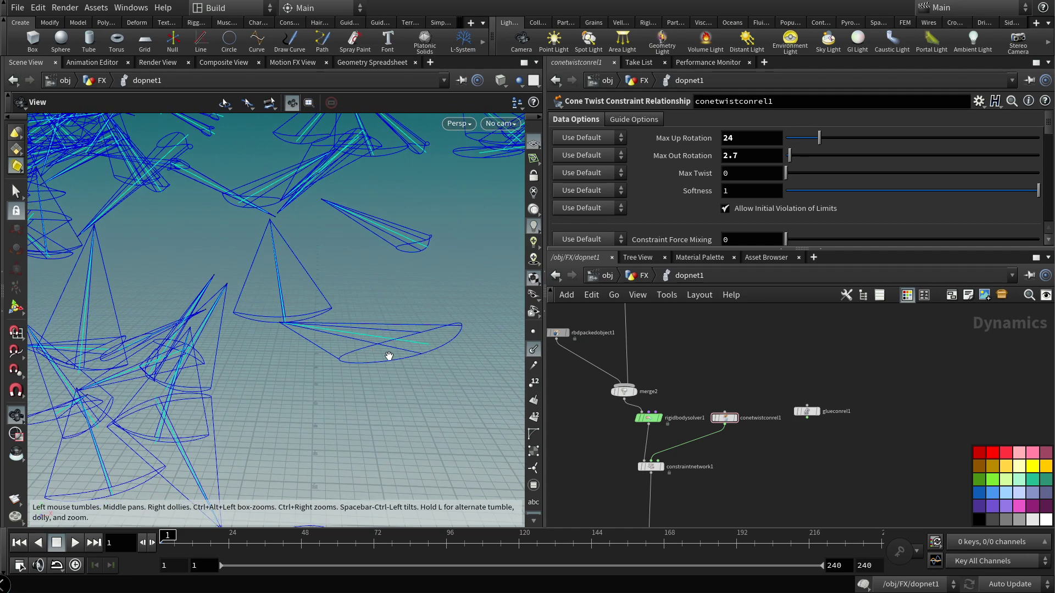
drag(440, 348, 464, 377)
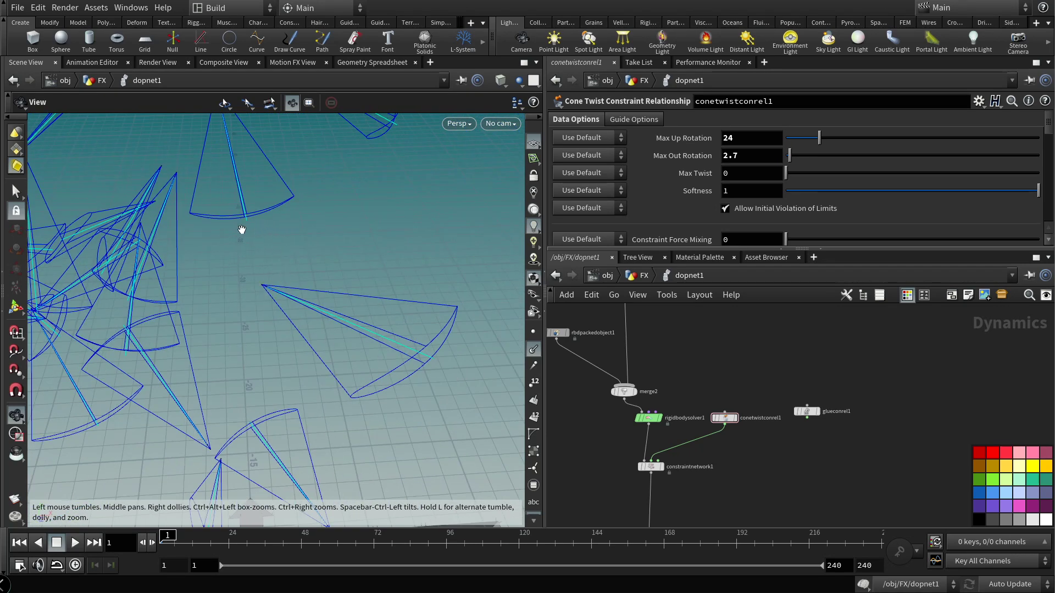
drag(277, 299, 365, 304)
drag(433, 304, 421, 323)
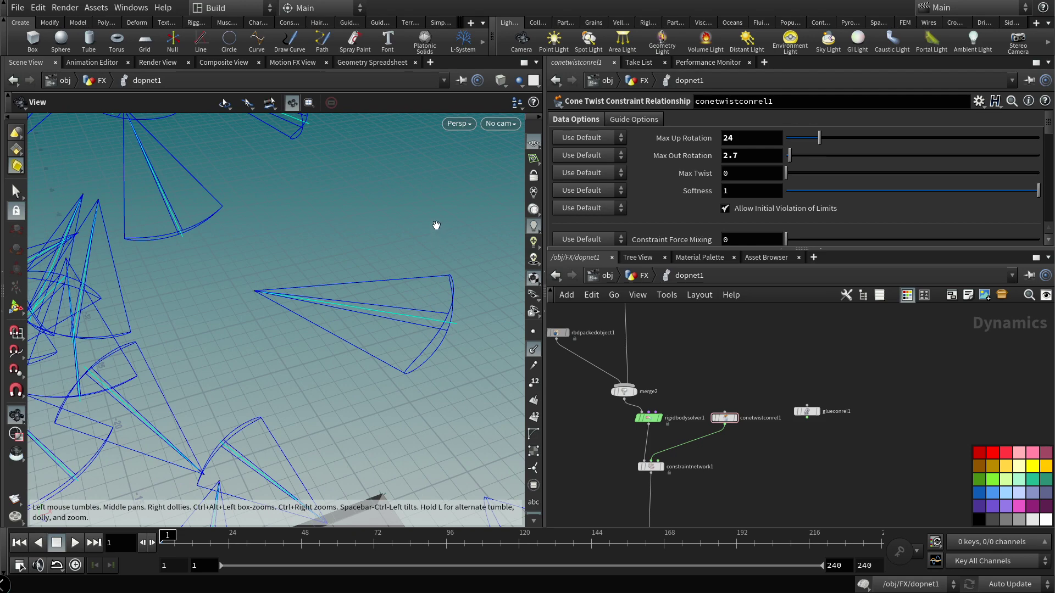
drag(447, 291, 460, 276)
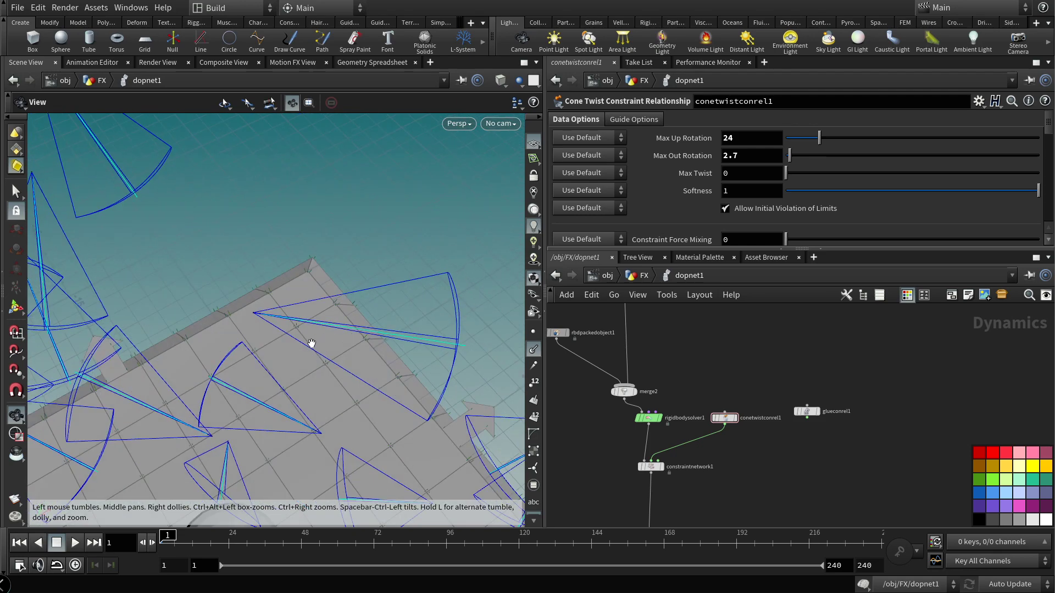
scroll(311, 343, down, 5)
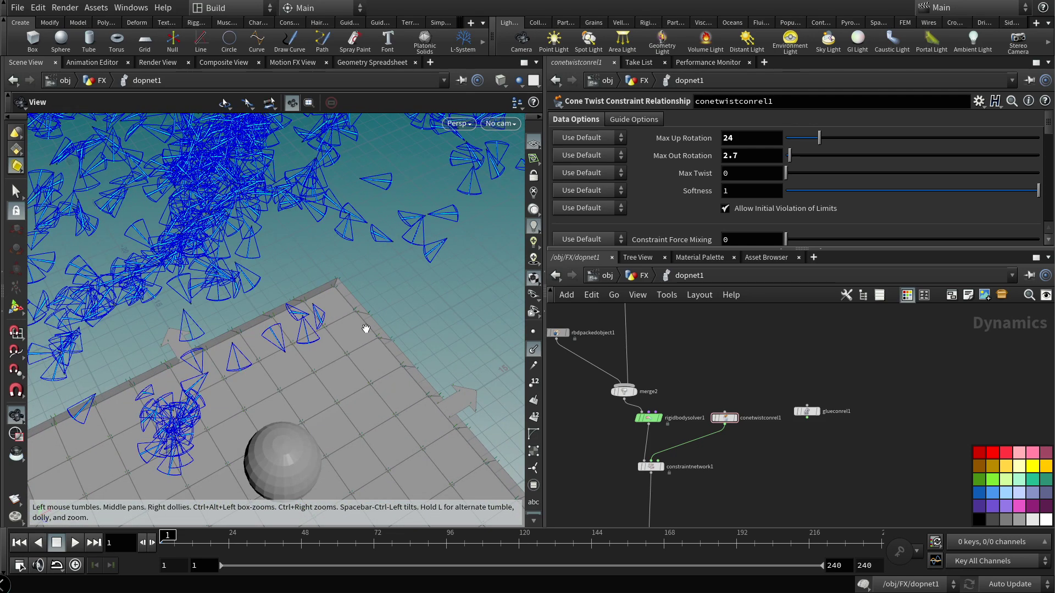
scroll(393, 274, up, 6)
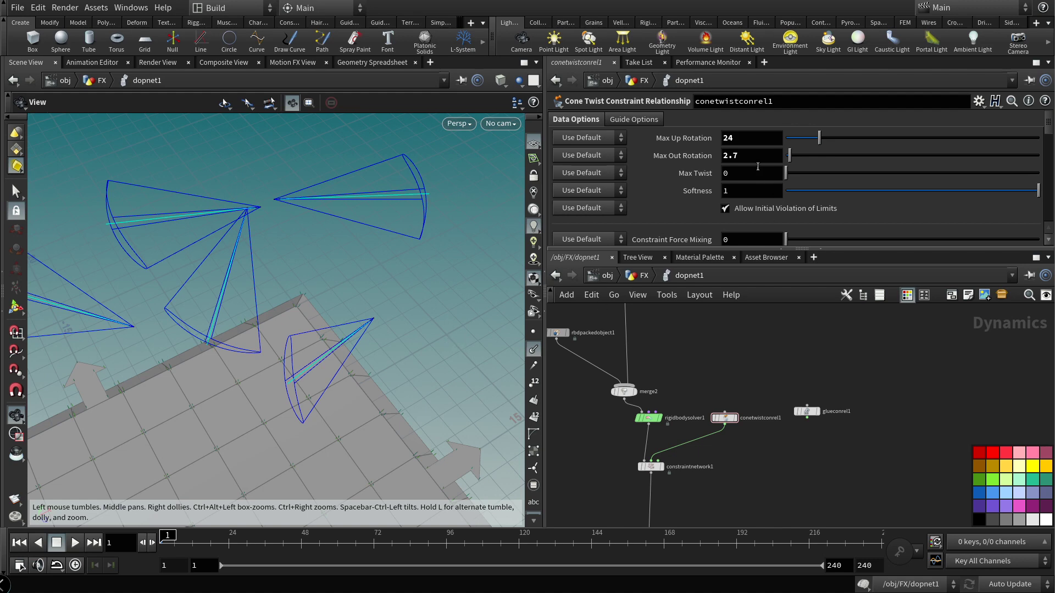
Step: Restore the cone twist constraint's Max Out Rotation to 24
key(Tab)
text(24)
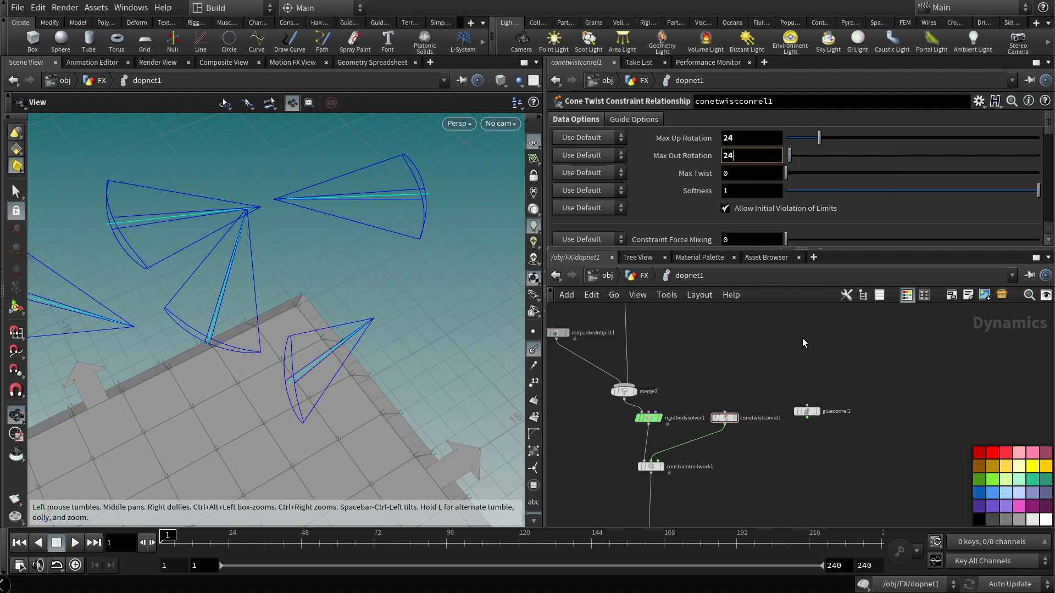
key(Return)
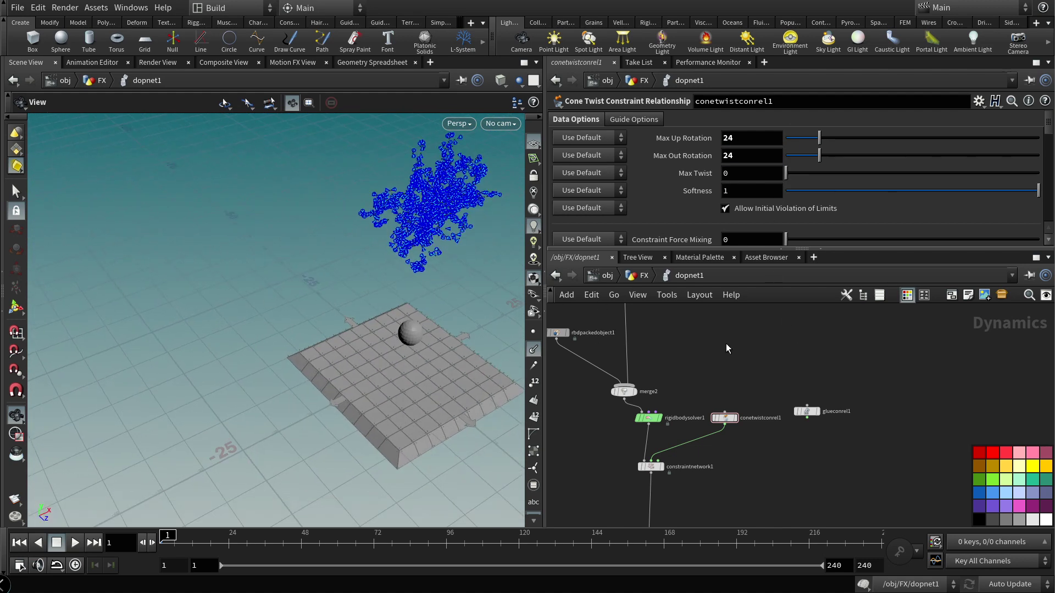
Step: Turn on Display Geometry for rbdpackedobject1 and turn off Show Guide Geometry on constraintnetwork1
click(632, 391)
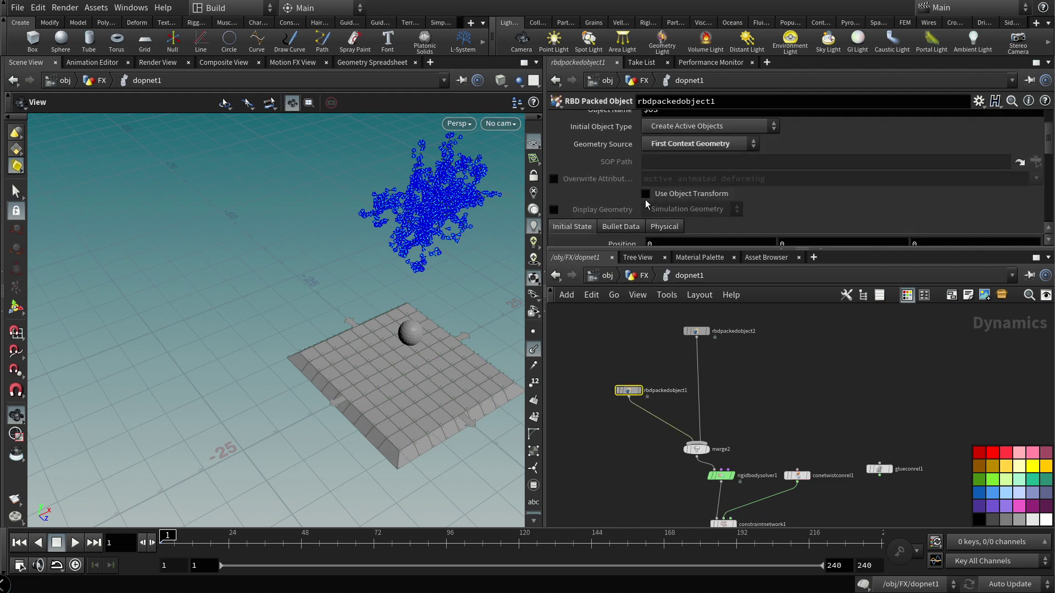
click(563, 211)
drag(431, 321, 341, 325)
middle_drag(769, 389, 746, 341)
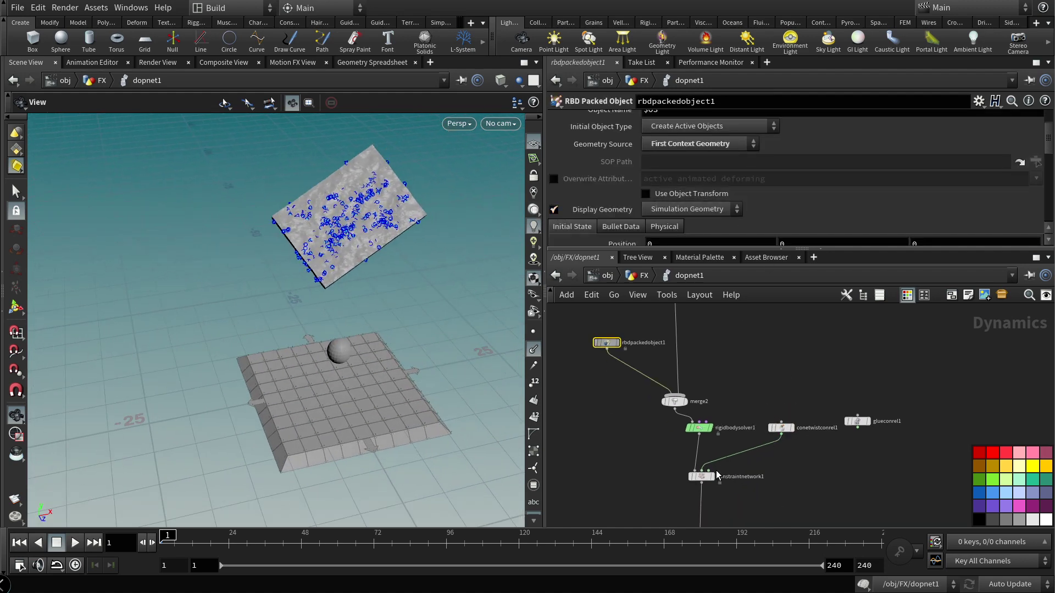
click(701, 476)
click(650, 137)
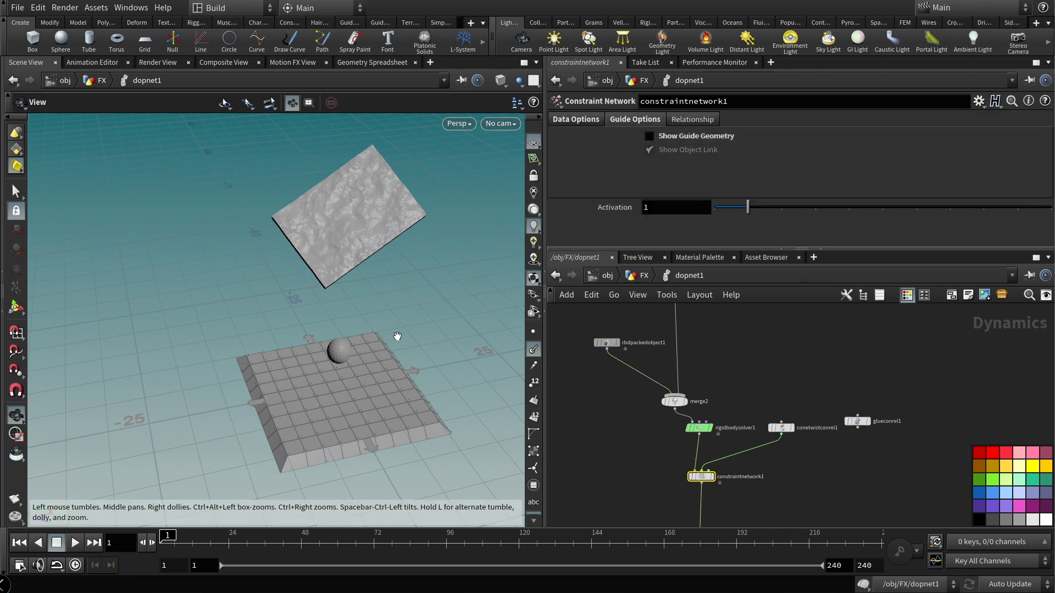
Step: Play the simulation to about frame 48 to check how the cone-constrained slab breaks
click(76, 543)
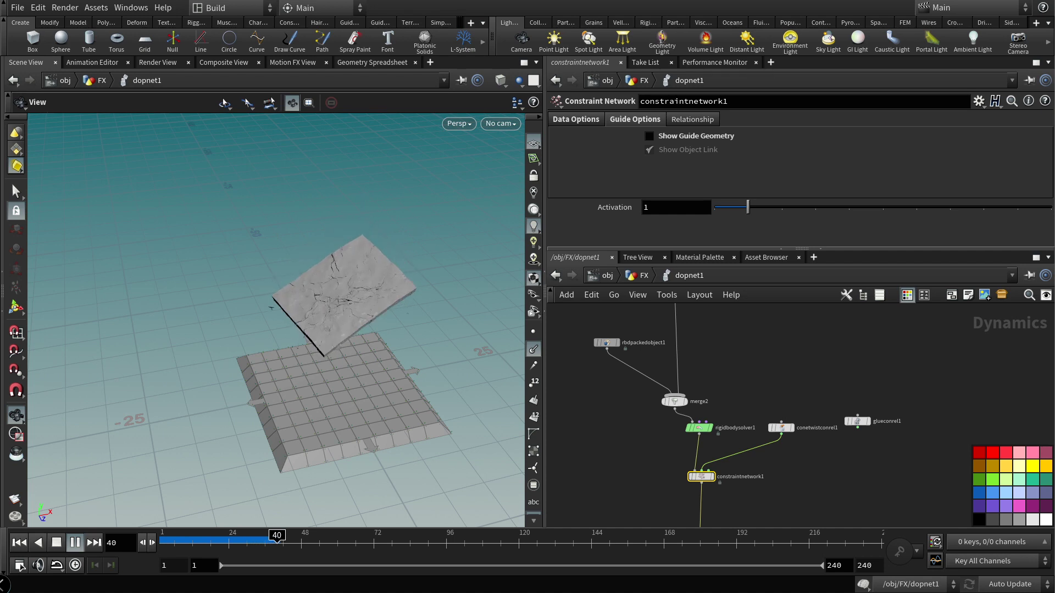
click(57, 543)
Step: Set the physical properties of rbdpackedobject1 to a Density of 3000 and a Bounce of 0.1
scroll(654, 387, up, 3)
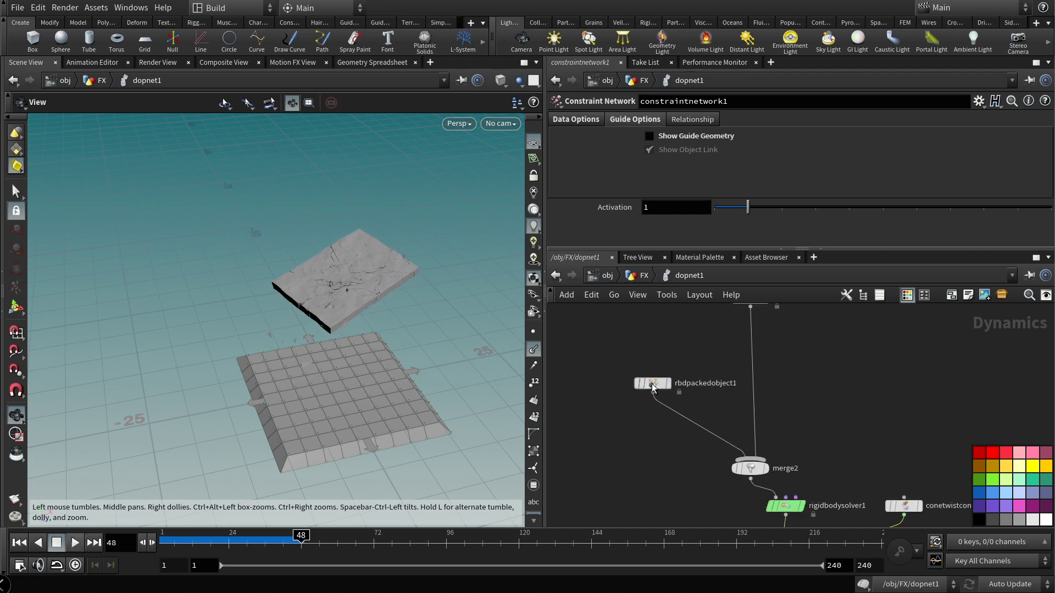
click(653, 385)
scroll(632, 176, down, 2)
click(664, 172)
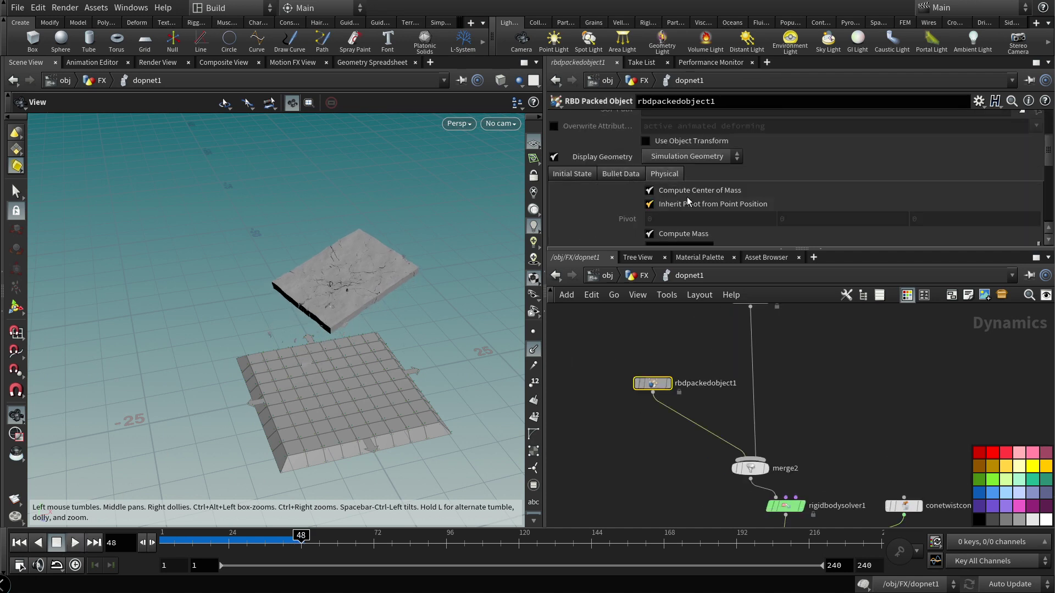
scroll(671, 187, down, 2)
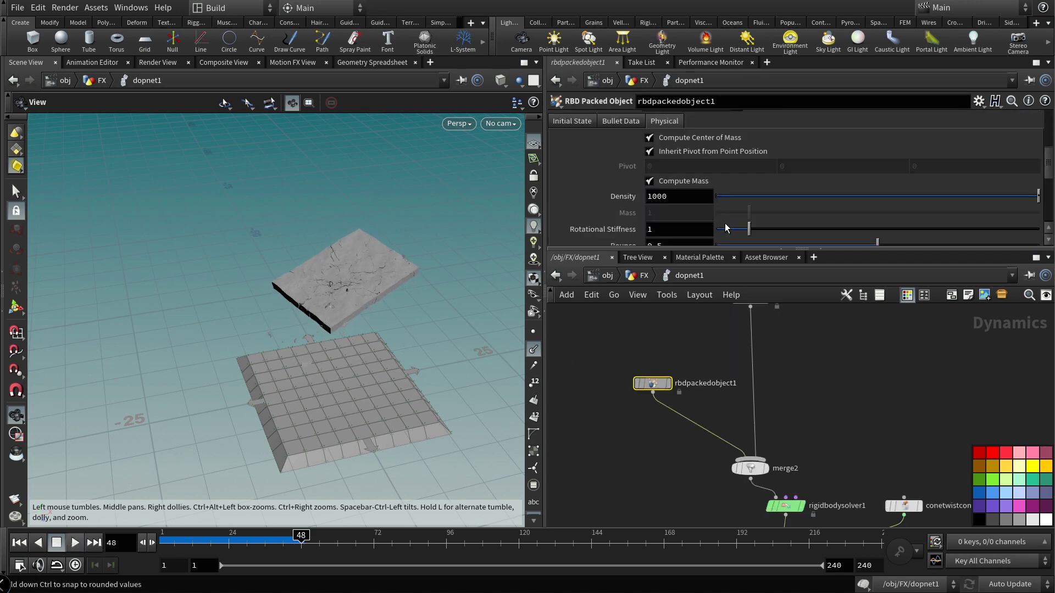
double_click(651, 196)
text(3000)
key(Return)
scroll(698, 225, down, 2)
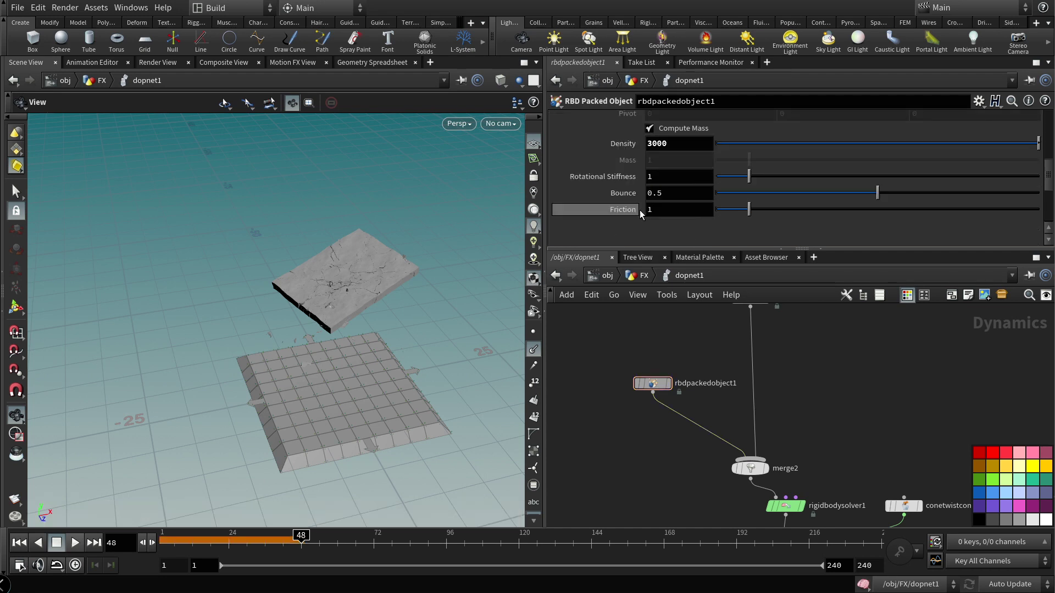
text(1)
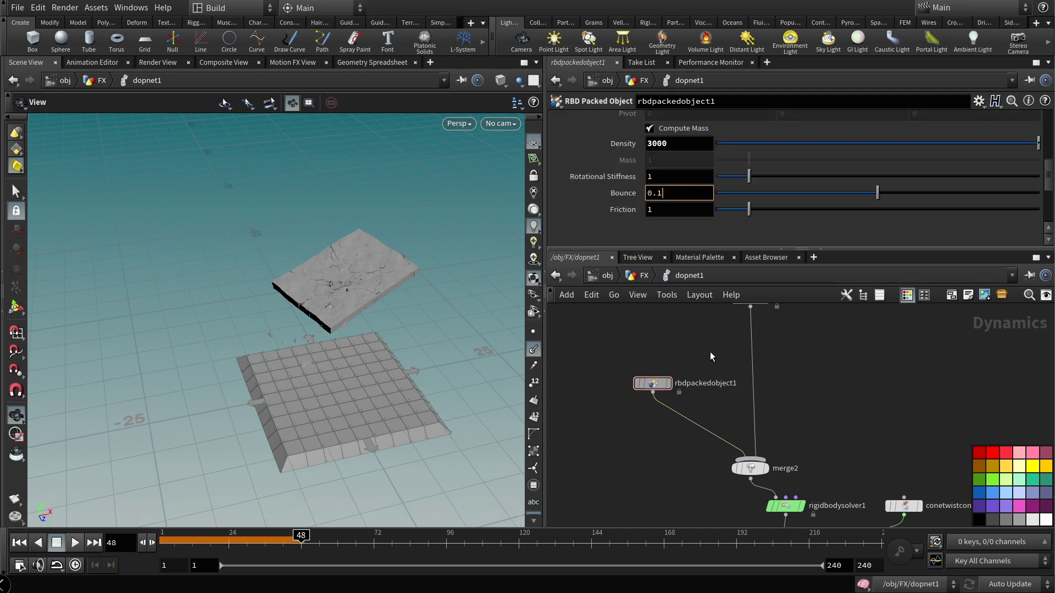
key(Return)
Step: Rewind to frame 1 and replay the simulation to about frame 53 to check the new physical properties
click(19, 542)
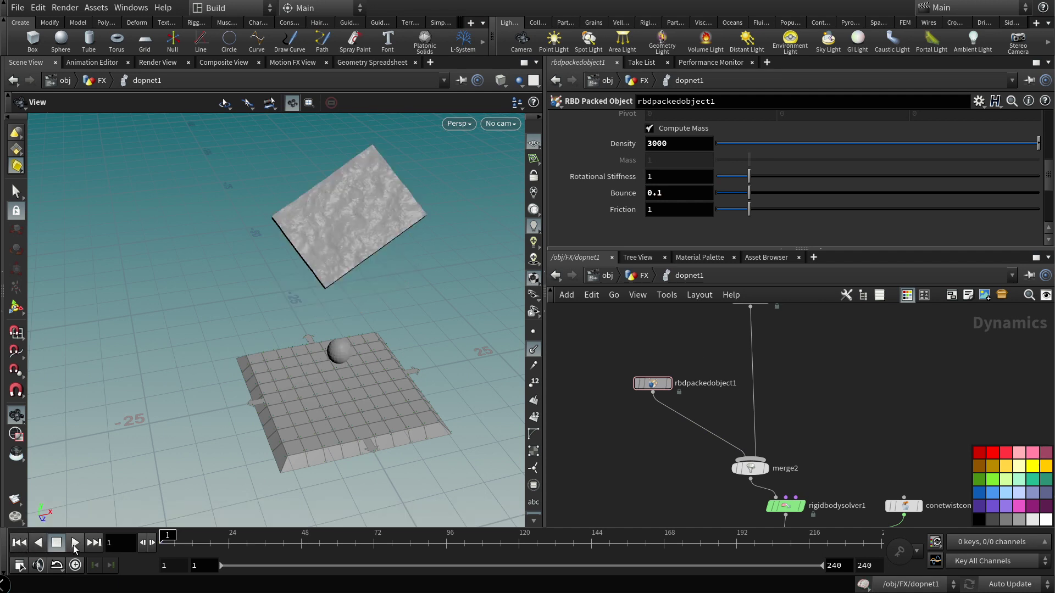
click(75, 542)
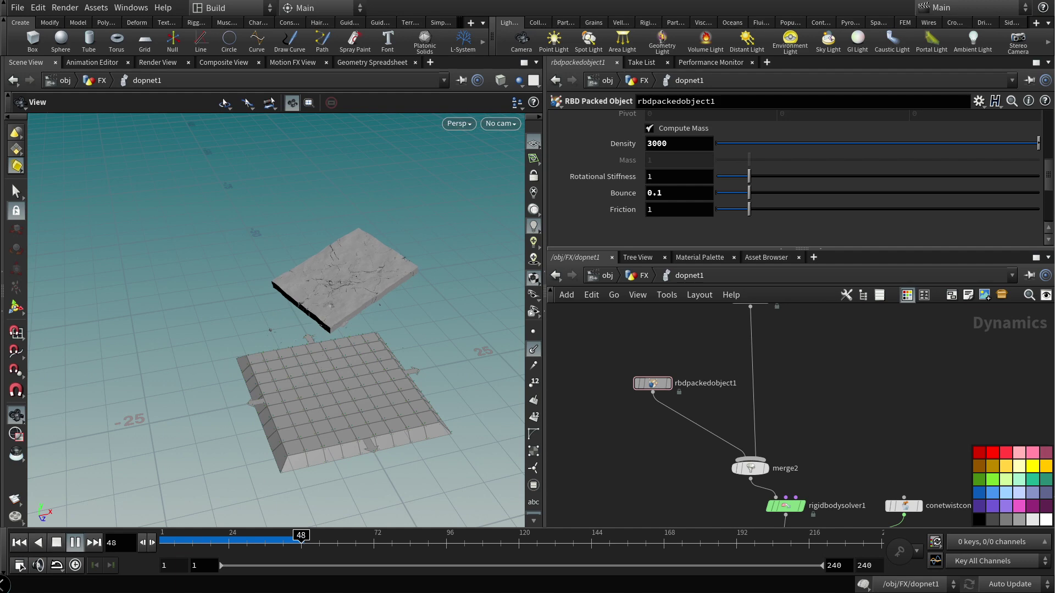
click(77, 543)
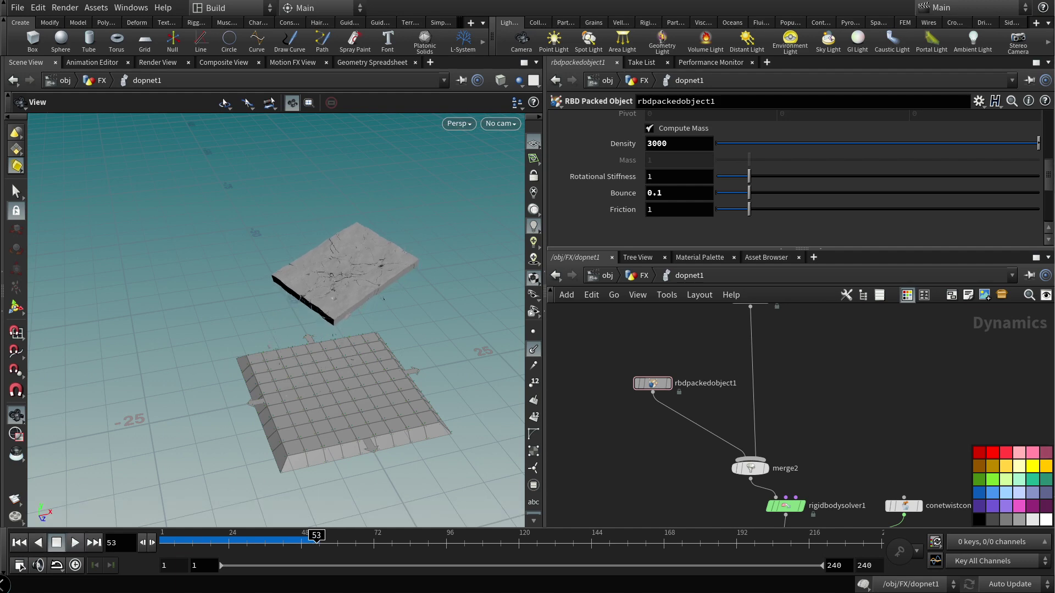
Step: Return to the FX geometry network, insert a Primitive node between assemble1 and unpack1, and display its output
key(u)
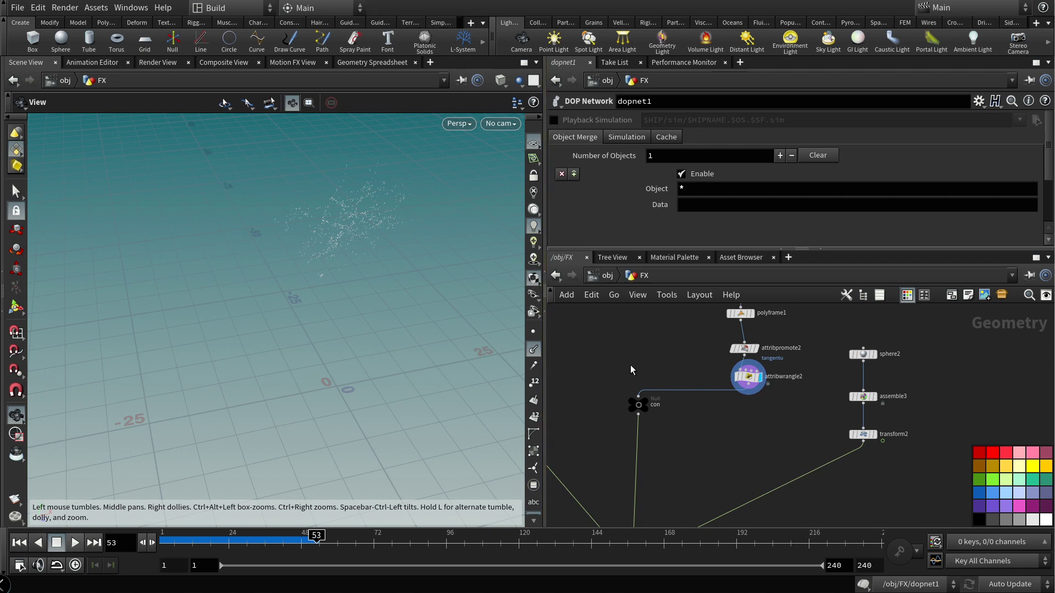
middle_drag(666, 357, 639, 451)
scroll(742, 431, down, 3)
mouse_move(742, 431)
middle_down()
mouse_move(704, 370)
mouse_move(748, 417)
middle_up()
scroll(704, 370, up, 5)
scroll(804, 400, down, 2)
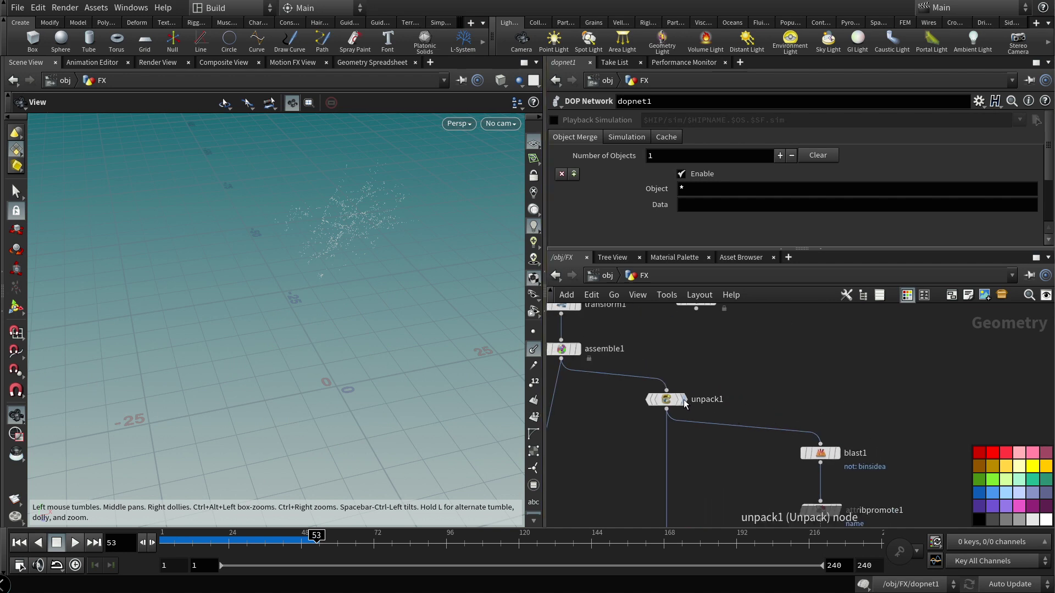
key(Tab)
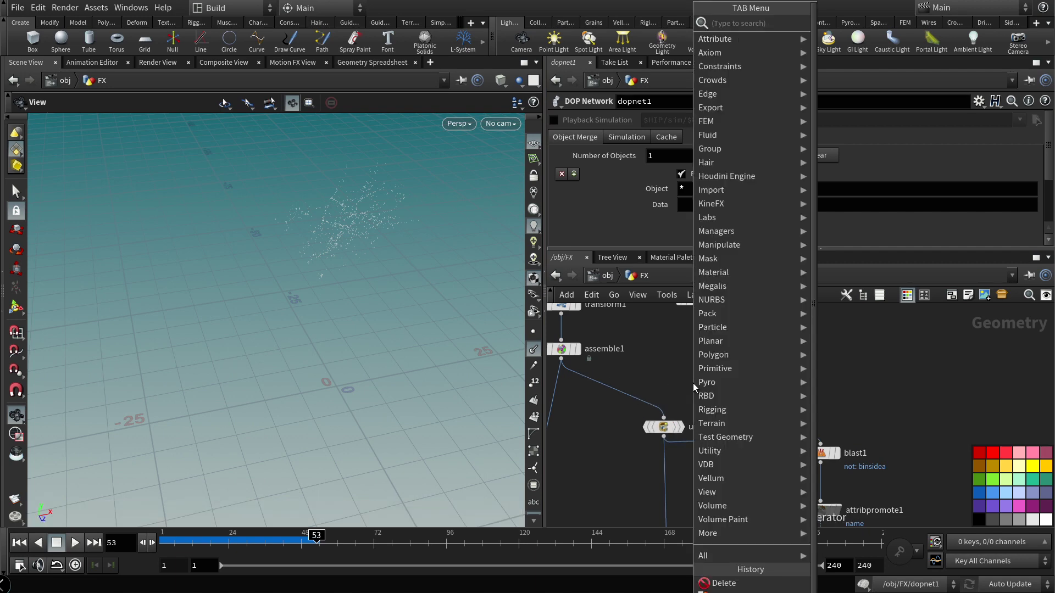
text(primi)
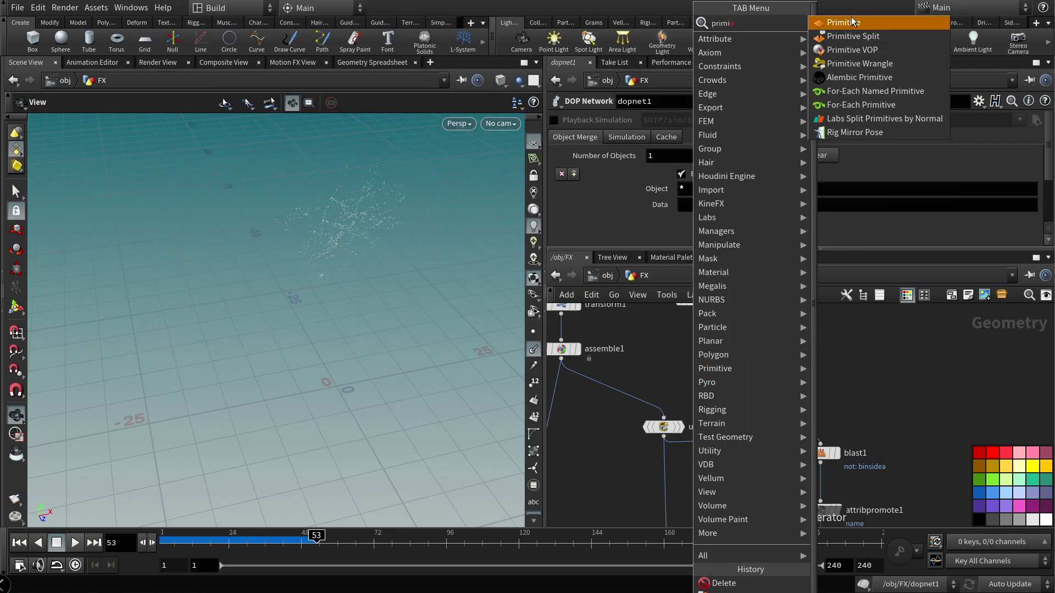
click(846, 22)
key(Escape)
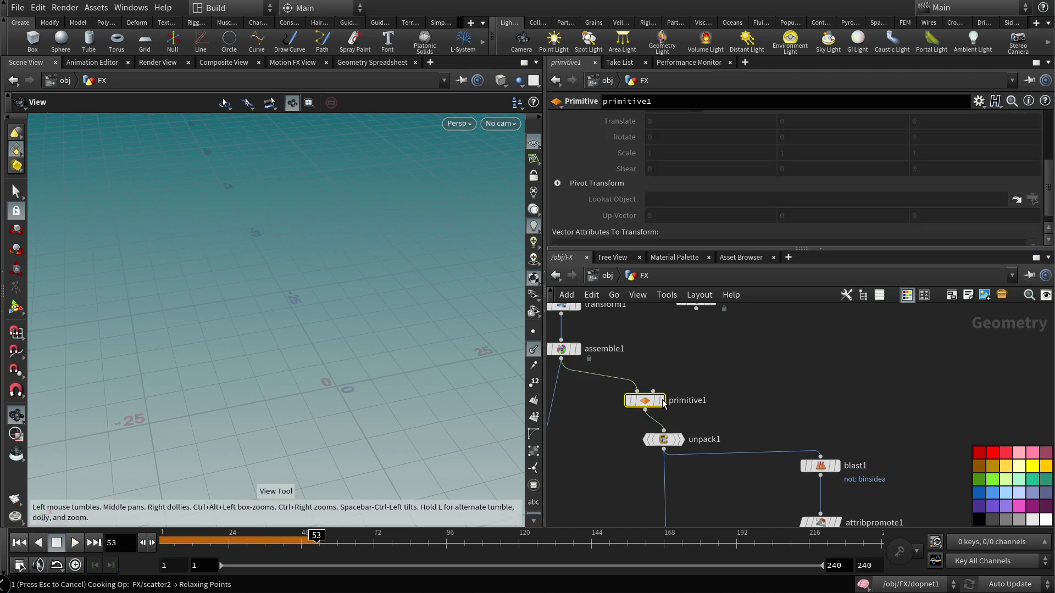
click(661, 401)
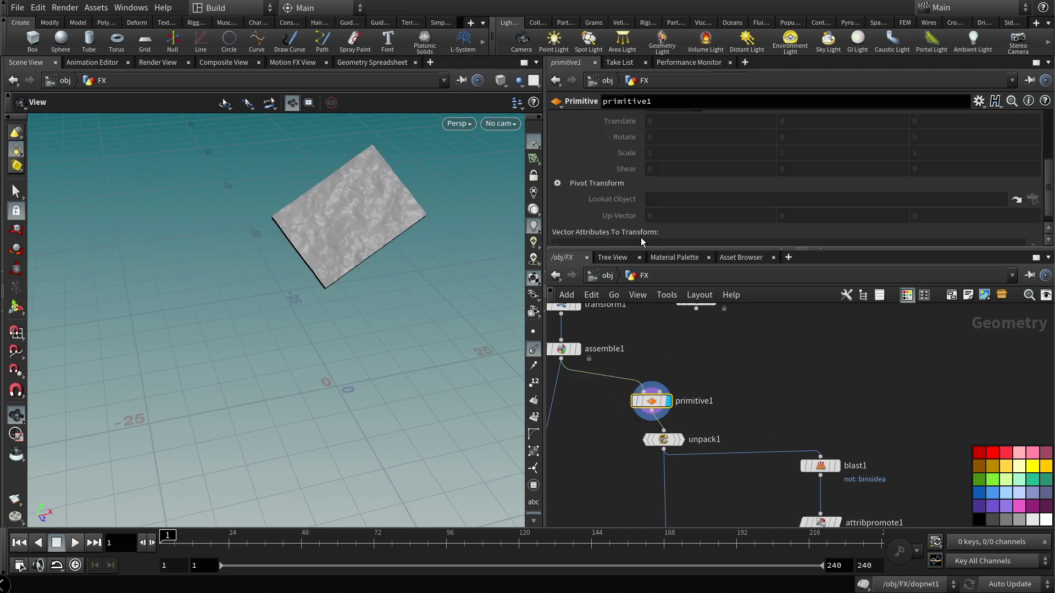
Step: Enable the transformation on primitive1 and set its Scale to 0.99 on all three axes
scroll(641, 237, up, 5)
click(649, 171)
scroll(629, 181, down, 4)
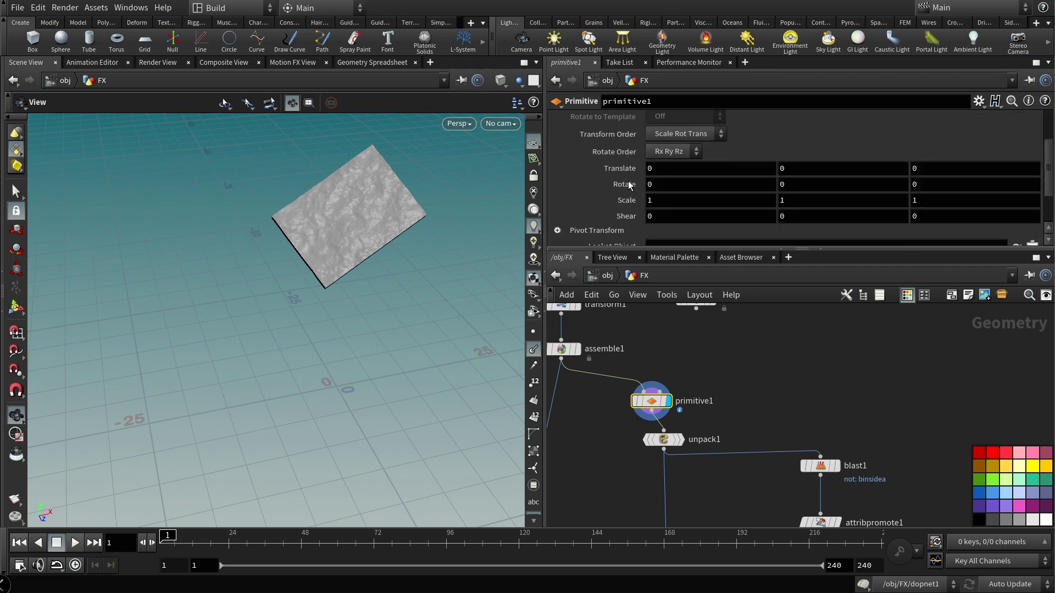
click(651, 200)
key(Return)
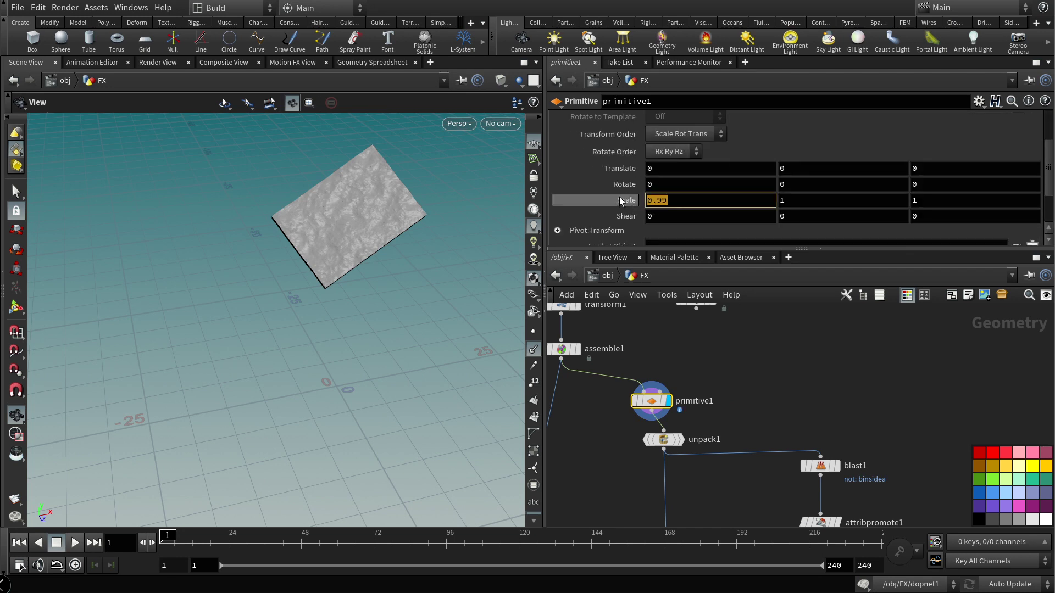
click(786, 200)
text(0.99)
click(917, 200)
text(0.99)
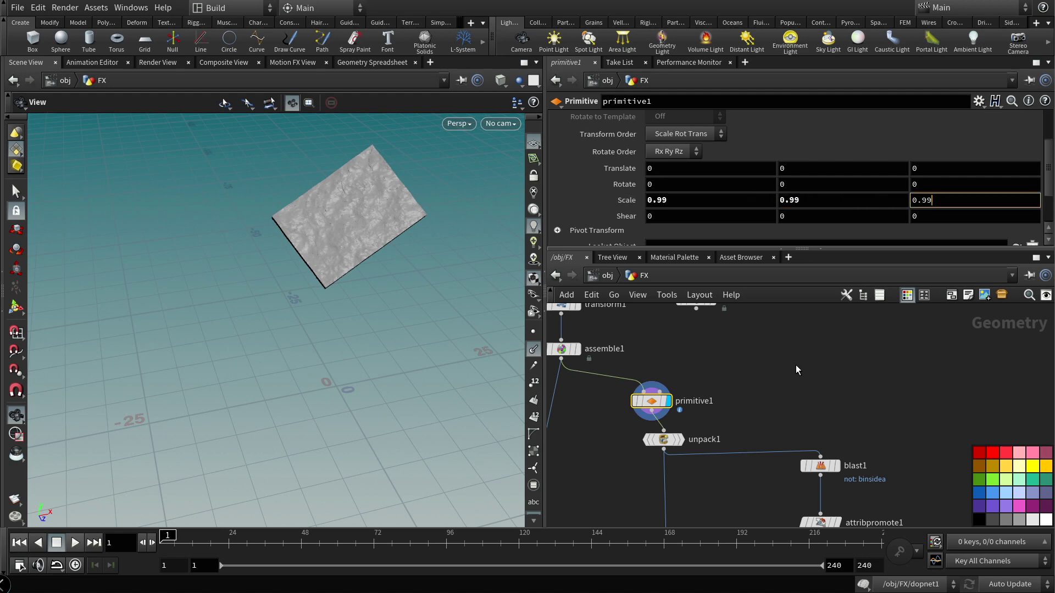
key(Return)
Step: Display unpack1's output and examine the gaps between the scaled pieces up close
middle_drag(747, 405, 753, 324)
click(671, 360)
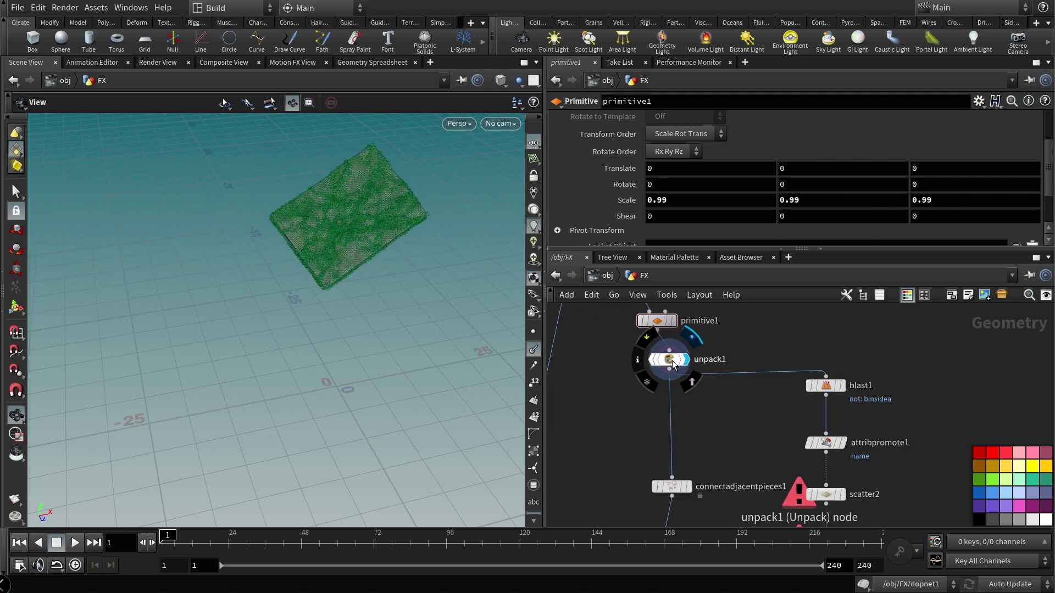
scroll(369, 239, up, 3)
scroll(365, 294, up, 5)
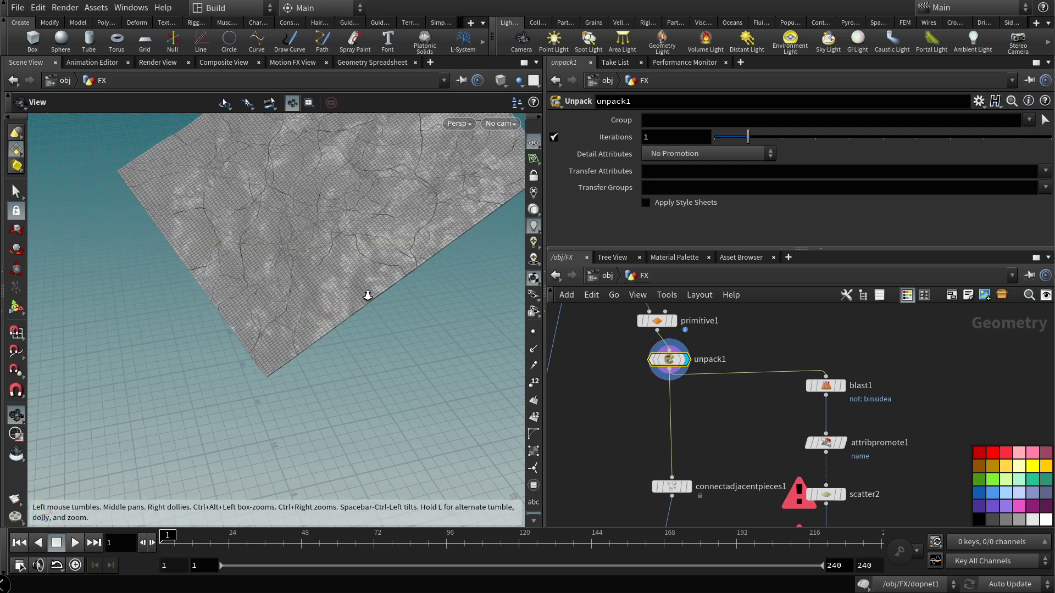
scroll(282, 298, up, 8)
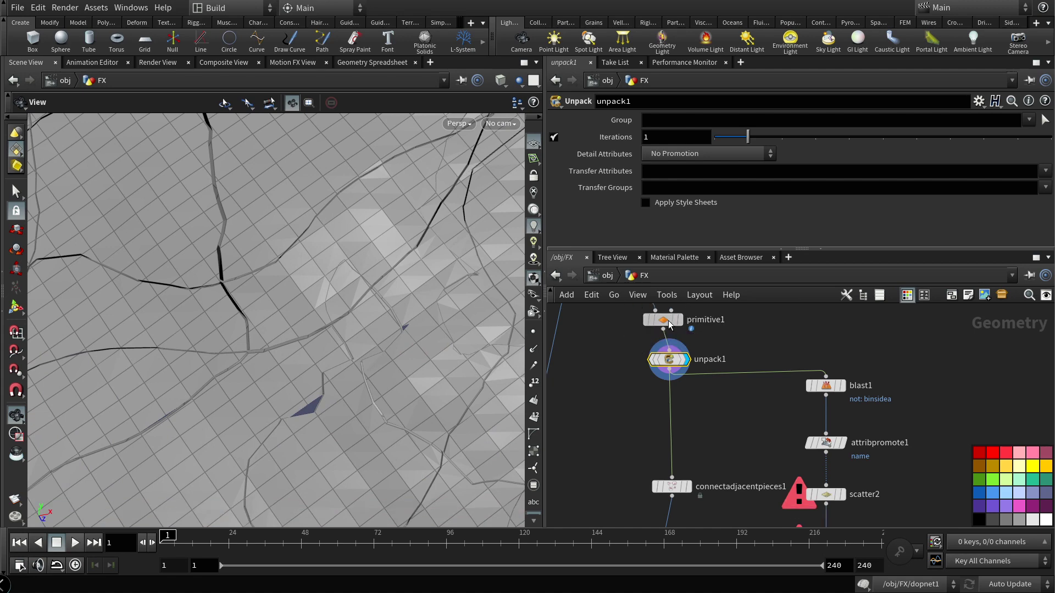
Step: Inspect the constraint branch down to scatter2 and show the points in the viewport around a crack
scroll(721, 478, down, 3)
mouse_move(687, 491)
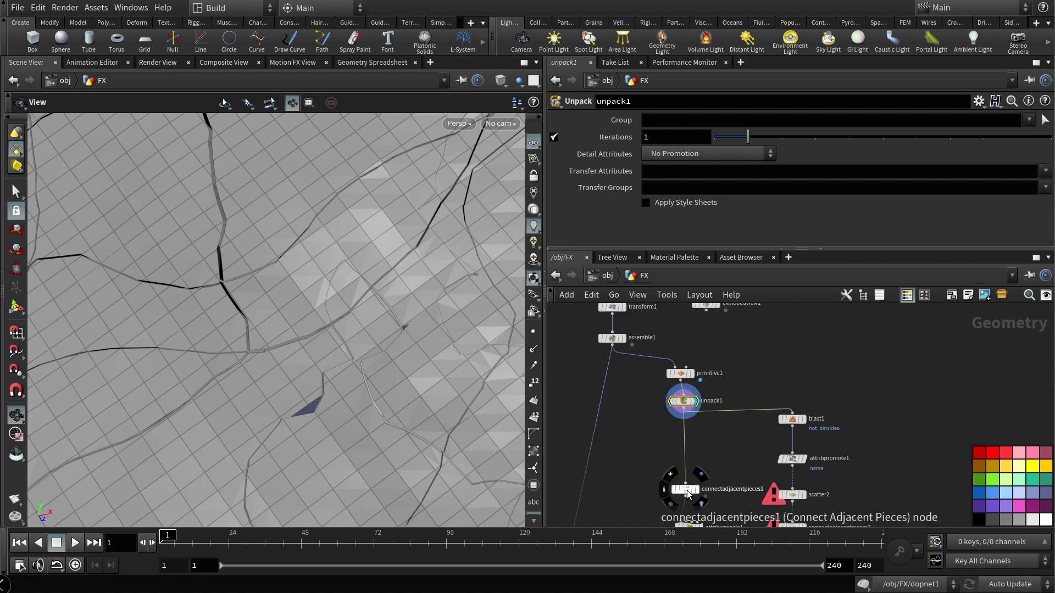
middle_drag(687, 490, 652, 424)
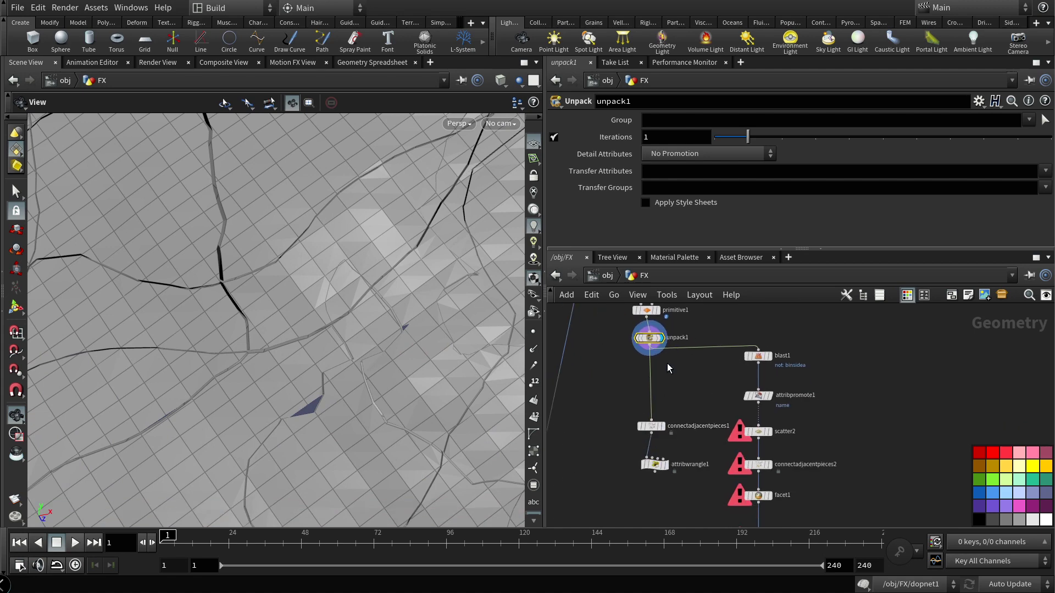
scroll(802, 334, up, 2)
click(751, 442)
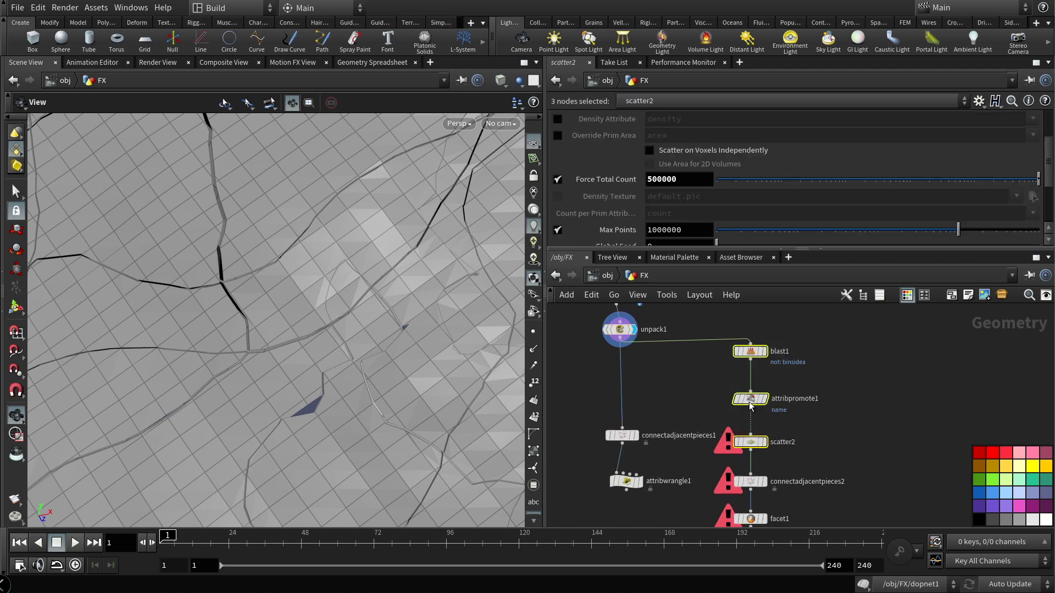
scroll(246, 338, up, 3)
scroll(247, 338, up, 3)
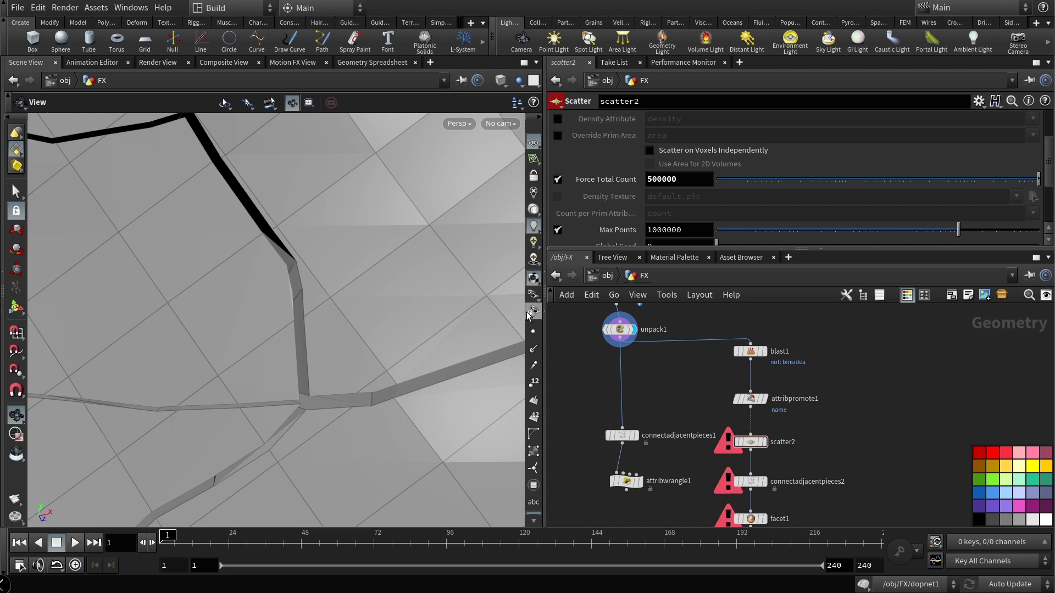
click(533, 332)
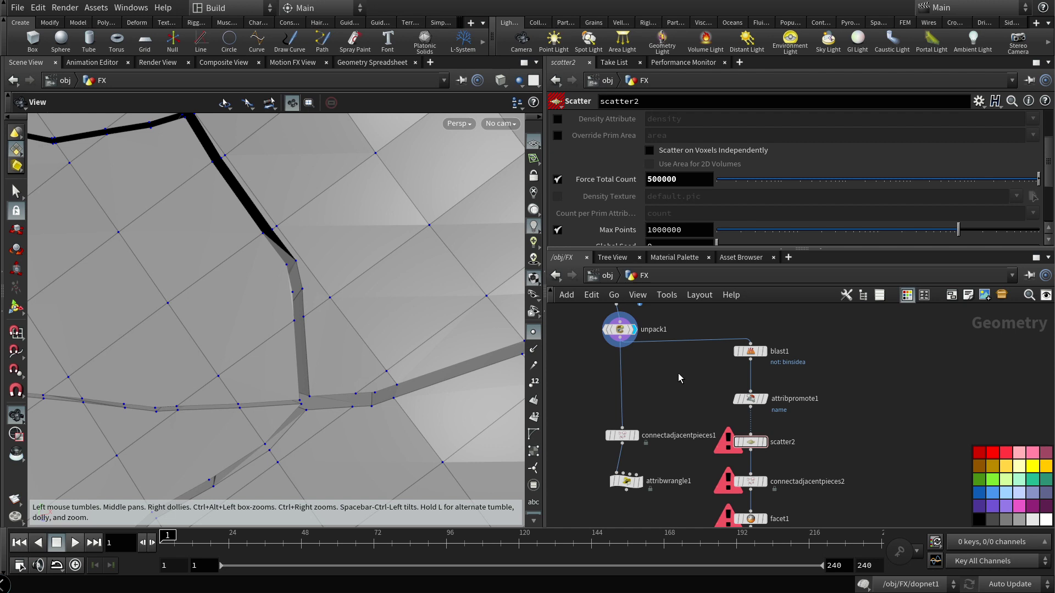
Step: Display primitive1's output and examine the crack between the packed pieces from a slightly different angle
middle_drag(678, 378, 690, 442)
click(640, 360)
click(626, 360)
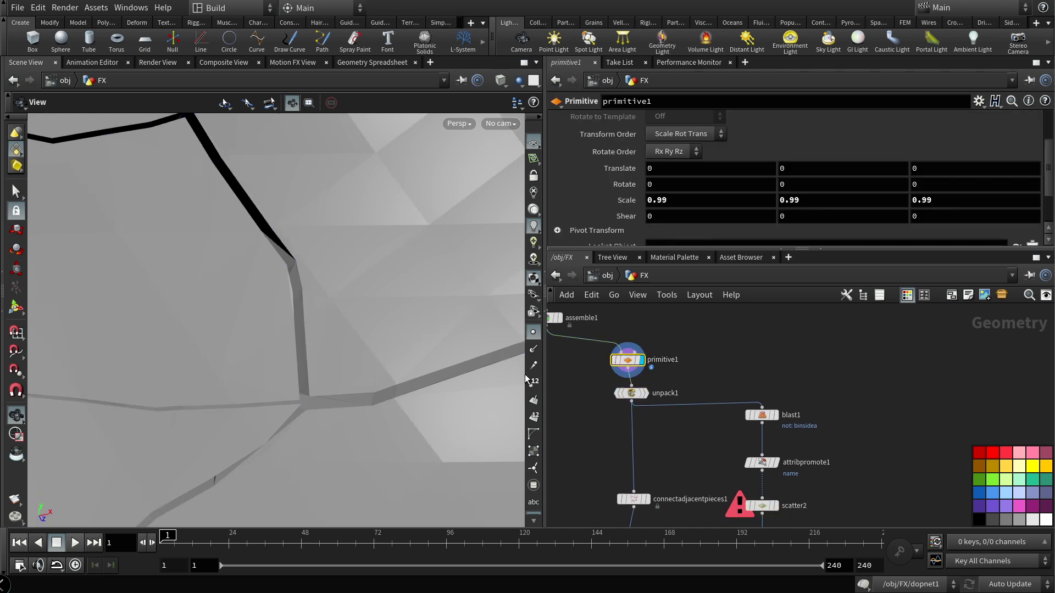
mouse_move(409, 392)
mouse_down()
mouse_move(410, 353)
mouse_move(413, 379)
mouse_up()
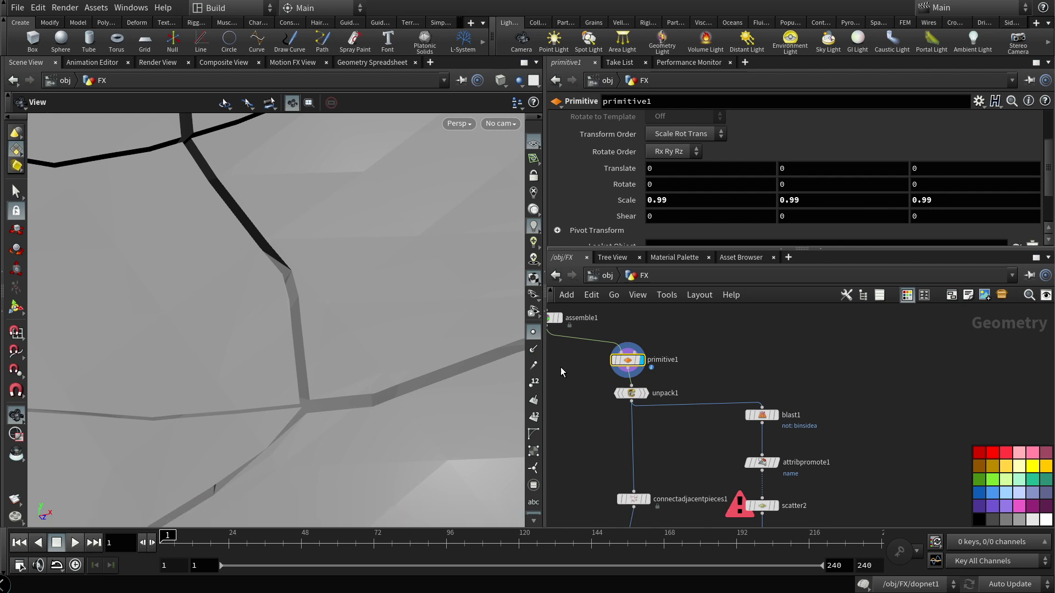
Step: Display the constraint branch's results from scatter2 down to attribwrangle2 and check attribwrangle2's node information
scroll(760, 352, down, 4)
scroll(791, 408, up, 3)
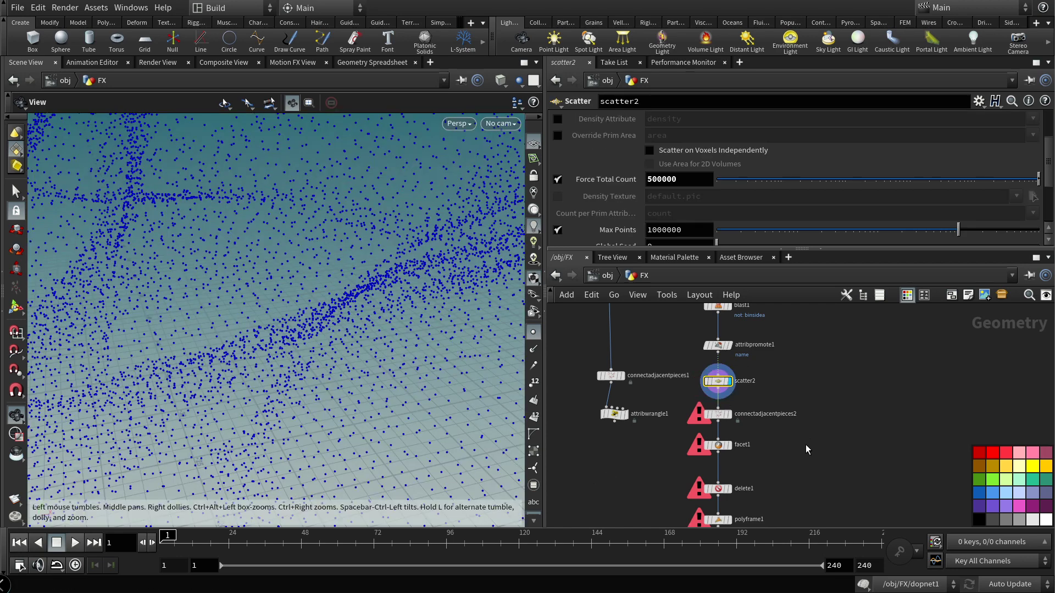
middle_drag(806, 444, 801, 356)
click(725, 357)
middle_drag(736, 499, 738, 466)
click(737, 465)
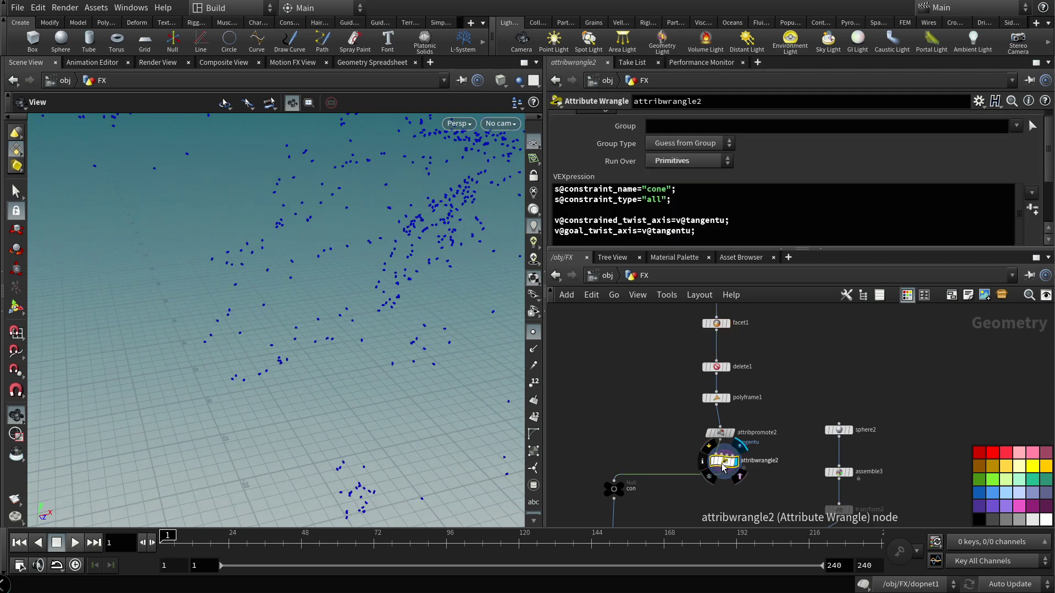
middle_click(703, 460)
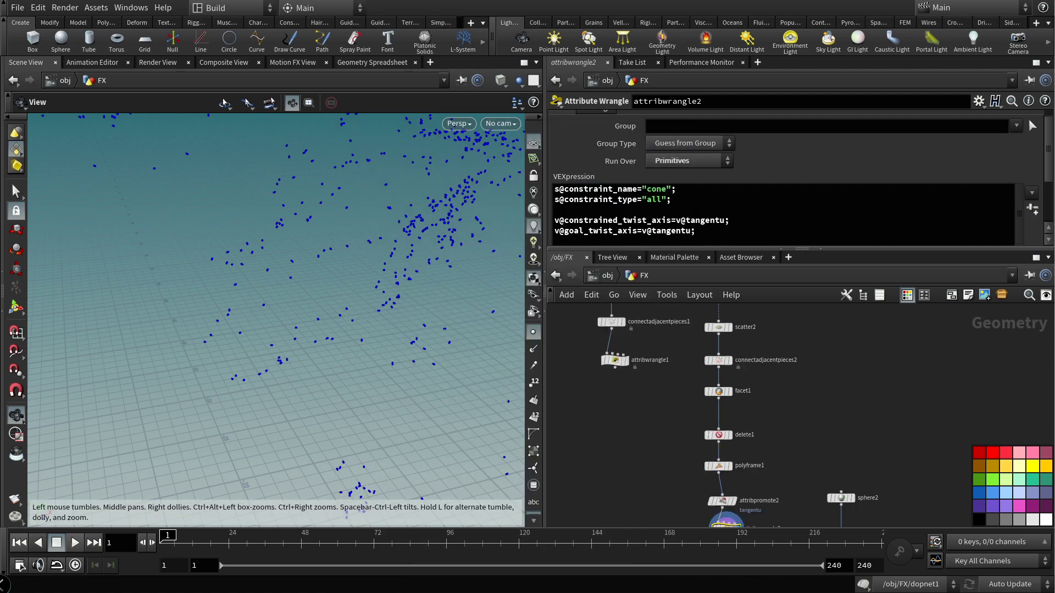
Step: Set primitive1's Scale to 0.995 on all three axes
scroll(763, 386, up, 3)
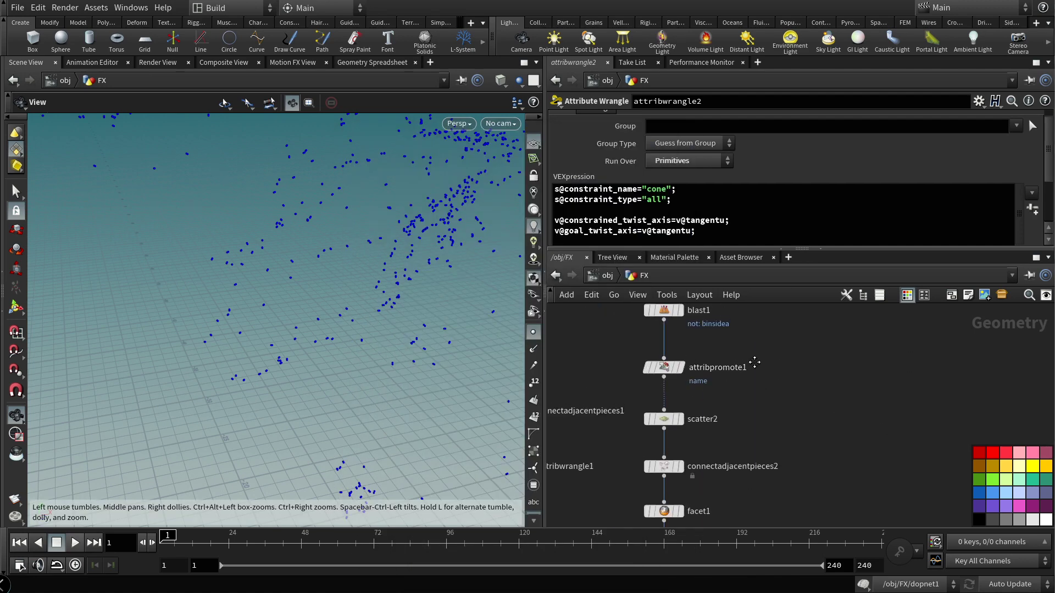
scroll(709, 423, down, 3)
click(684, 436)
scroll(699, 392, down, 1)
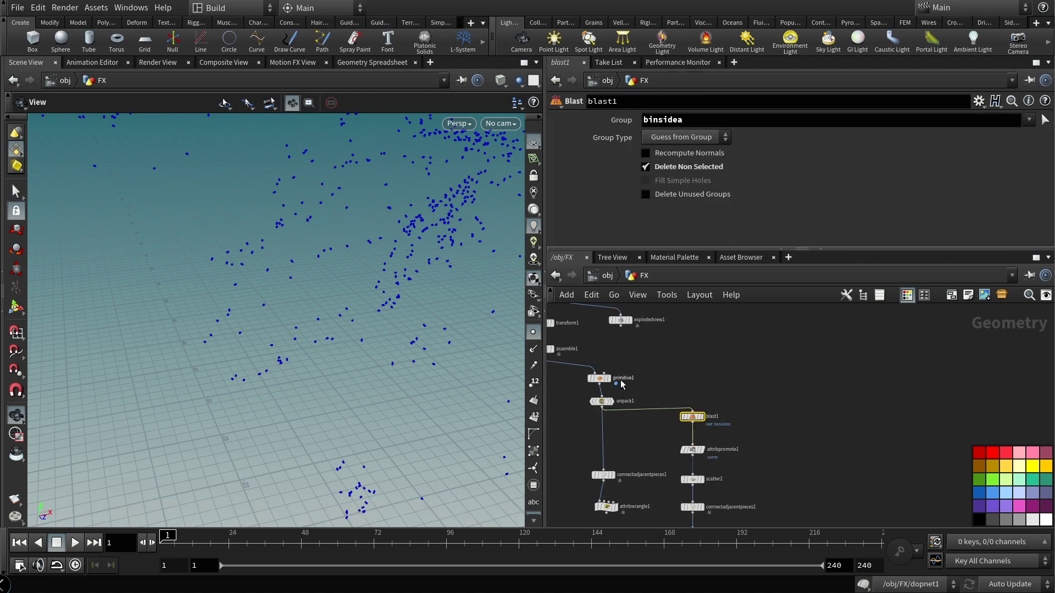
click(599, 378)
click(671, 200)
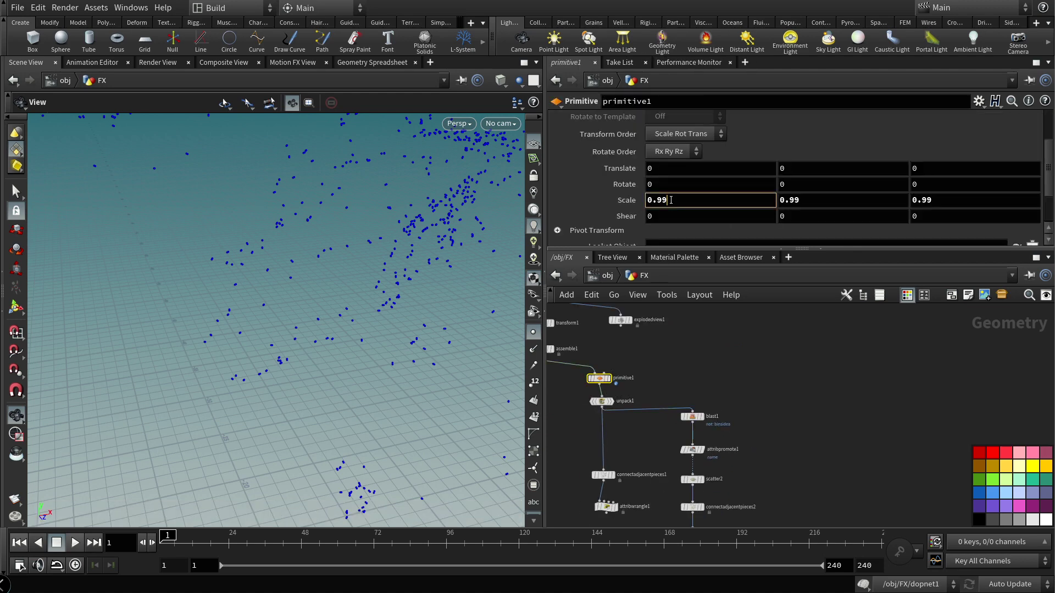
text(5)
click(839, 200)
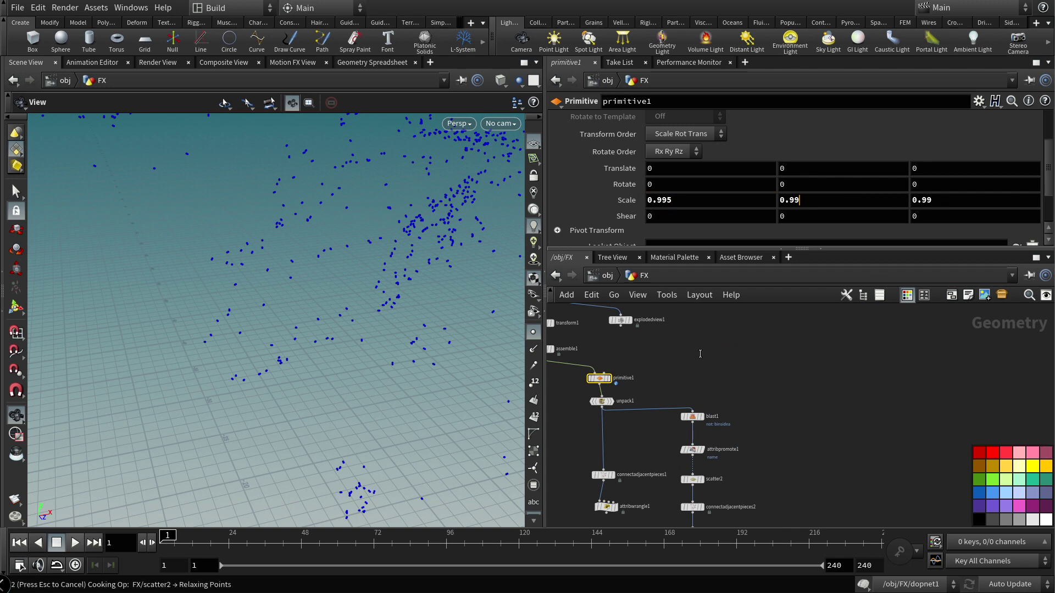
text(5)
key(Tab)
text(5)
key(Return)
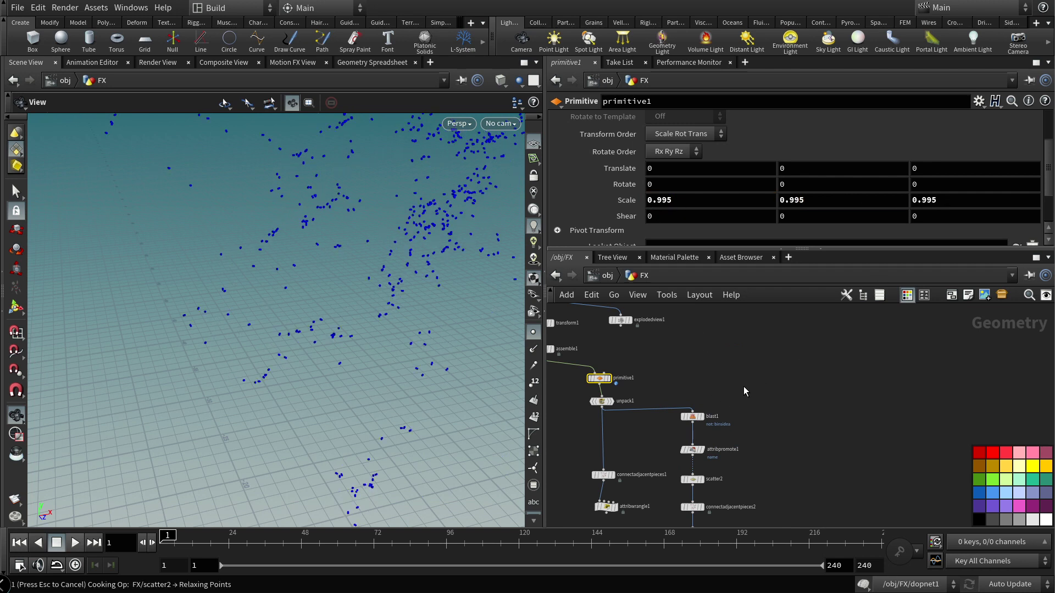
Step: Undo the last Scale edit on primitive1 and check attribwrangle2's node information again
key(ctrl+z)
middle_drag(750, 404, 662, 432)
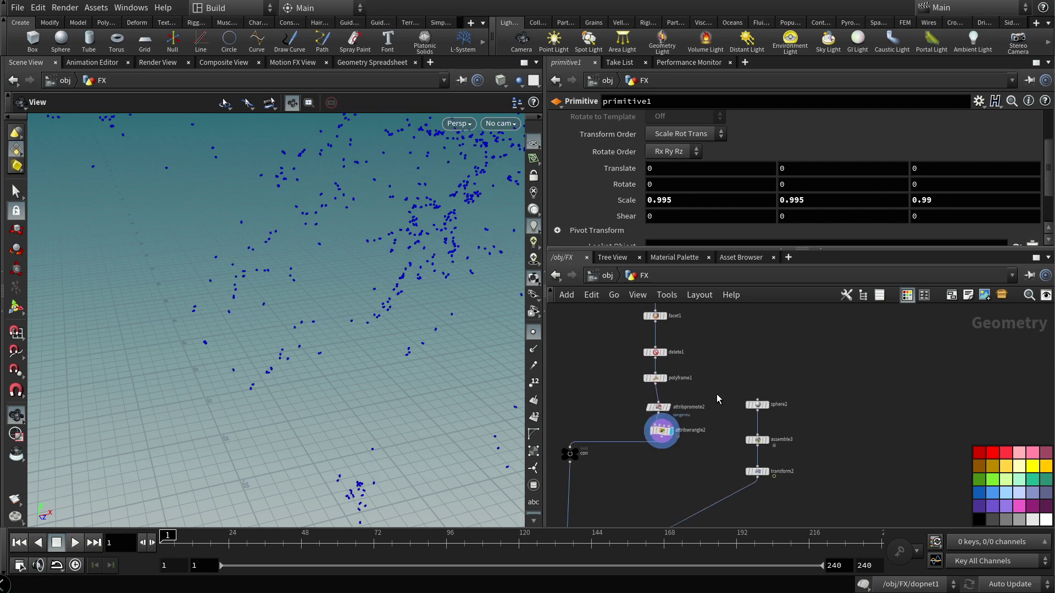
click(645, 434)
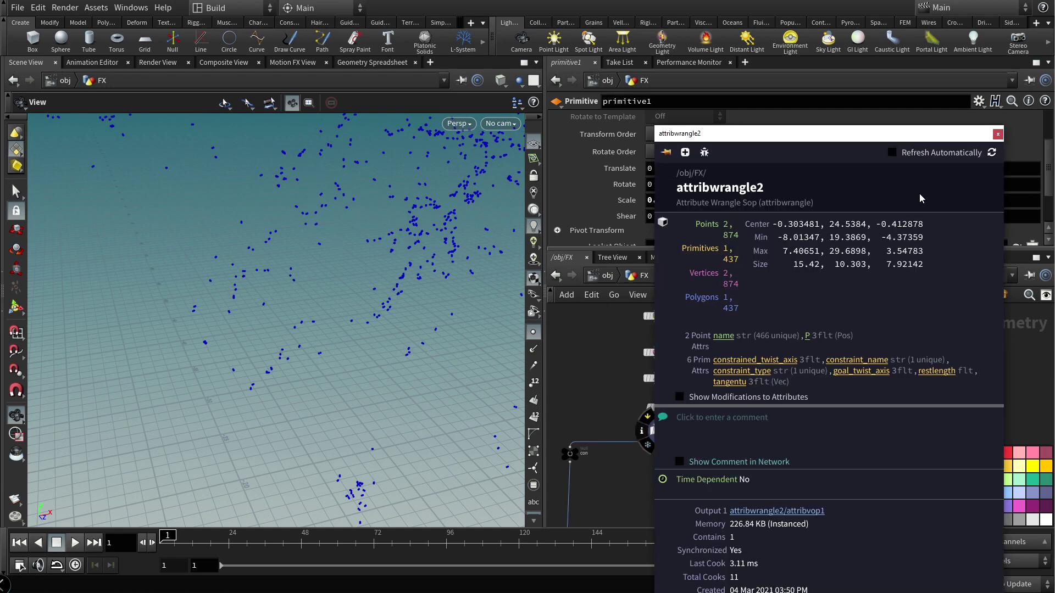
click(996, 134)
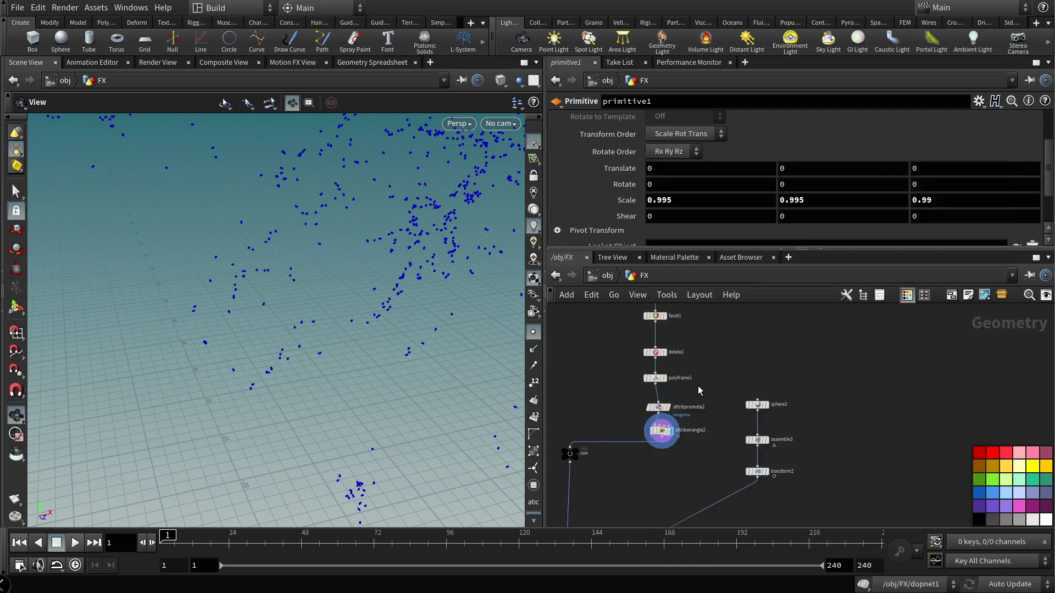
Step: Enter dopnet1, hide the viewport points, and play the simulation to about frame 58 to check the slab's breaking
middle_drag(698, 386, 772, 253)
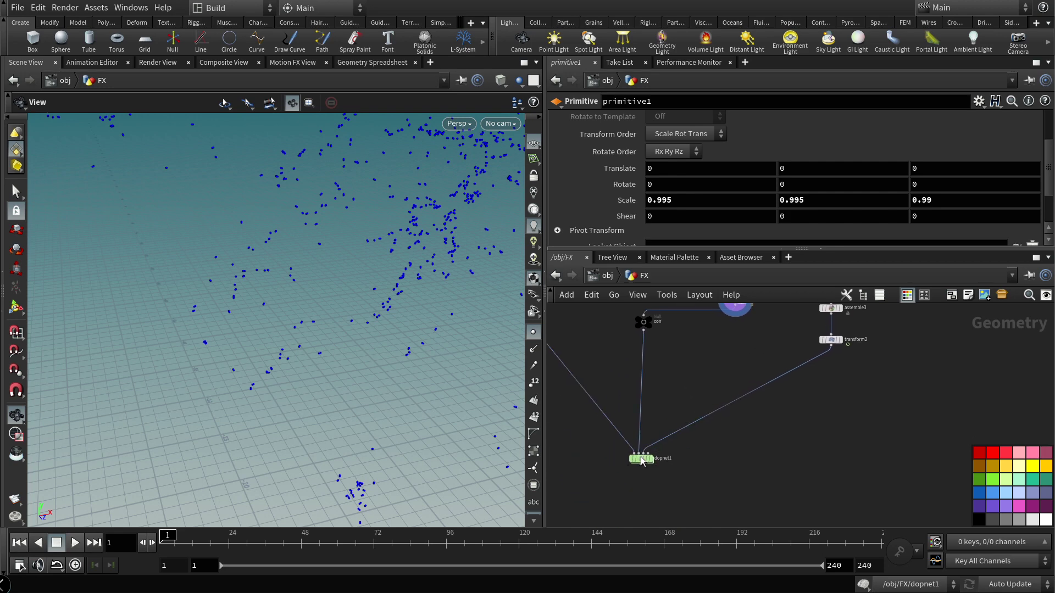
double_click(642, 459)
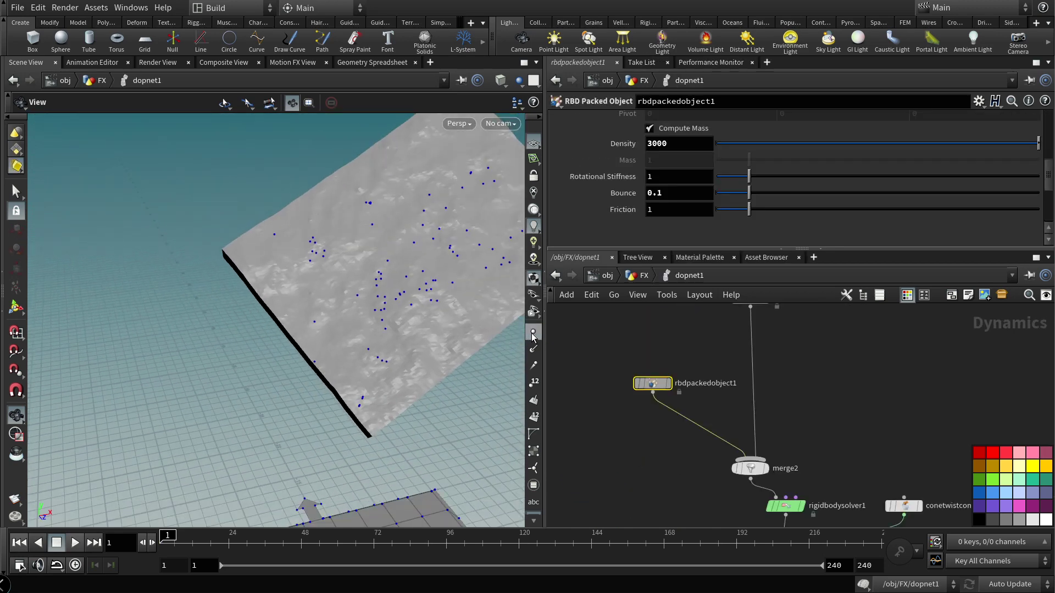
click(75, 542)
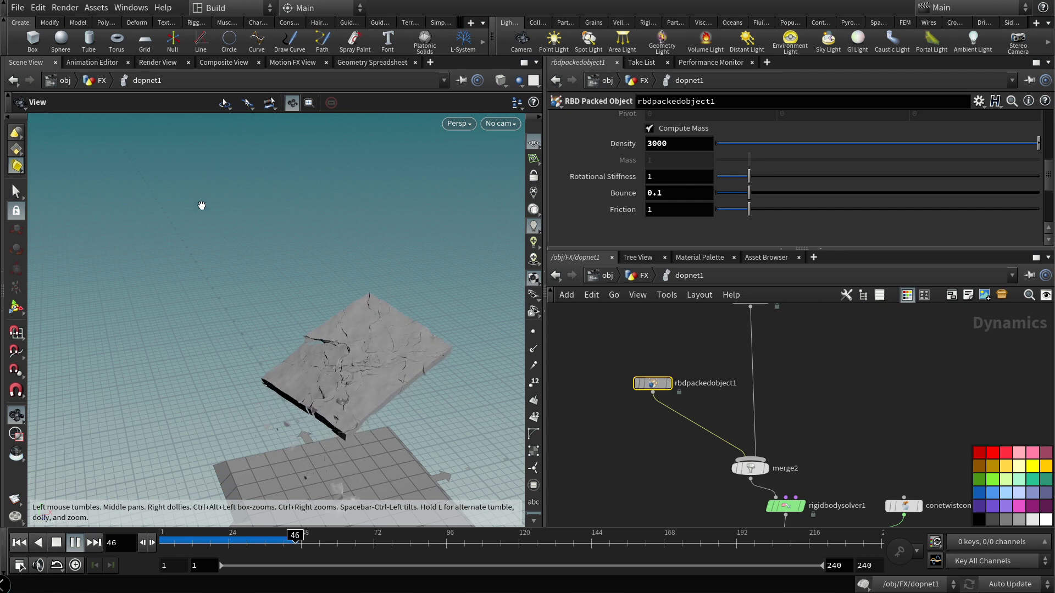
click(57, 546)
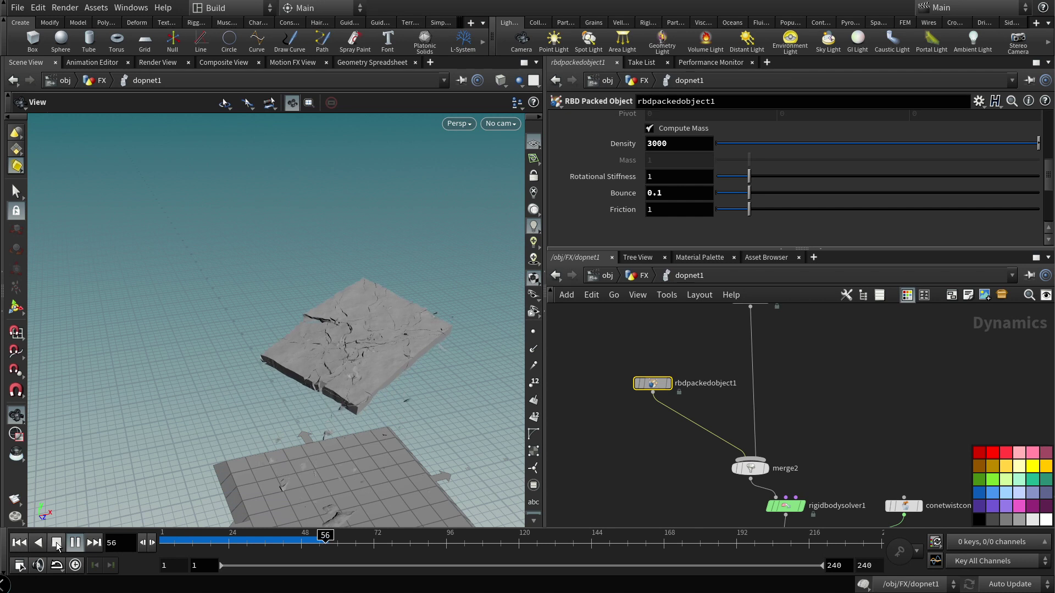
middle_drag(865, 397, 787, 345)
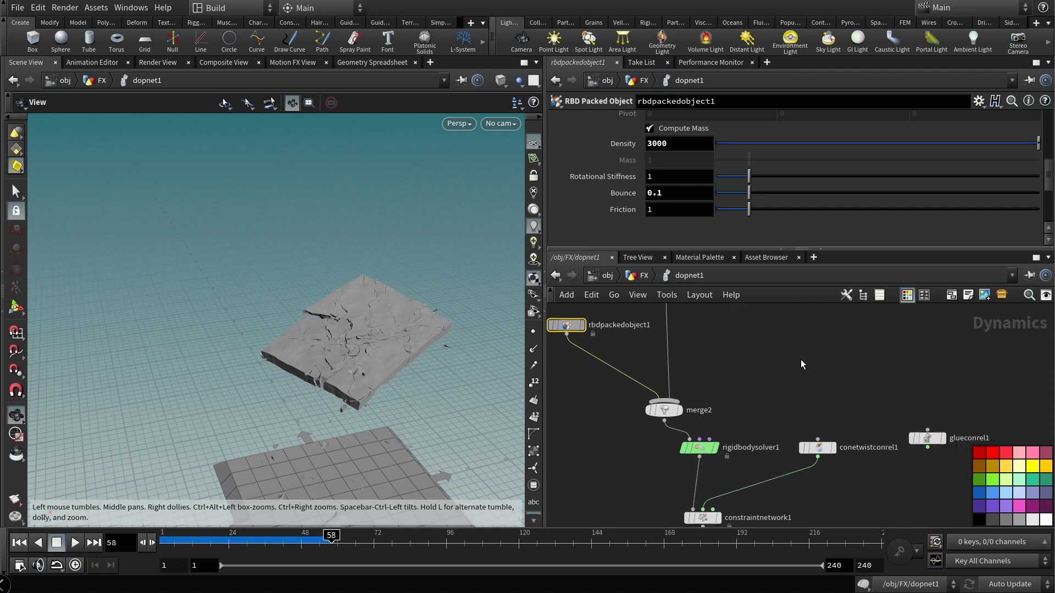
Step: Add a SOP Solver beside constraintnetwork1 in dopnet1 and wire it into the constraint network's third input
middle_drag(842, 473, 784, 410)
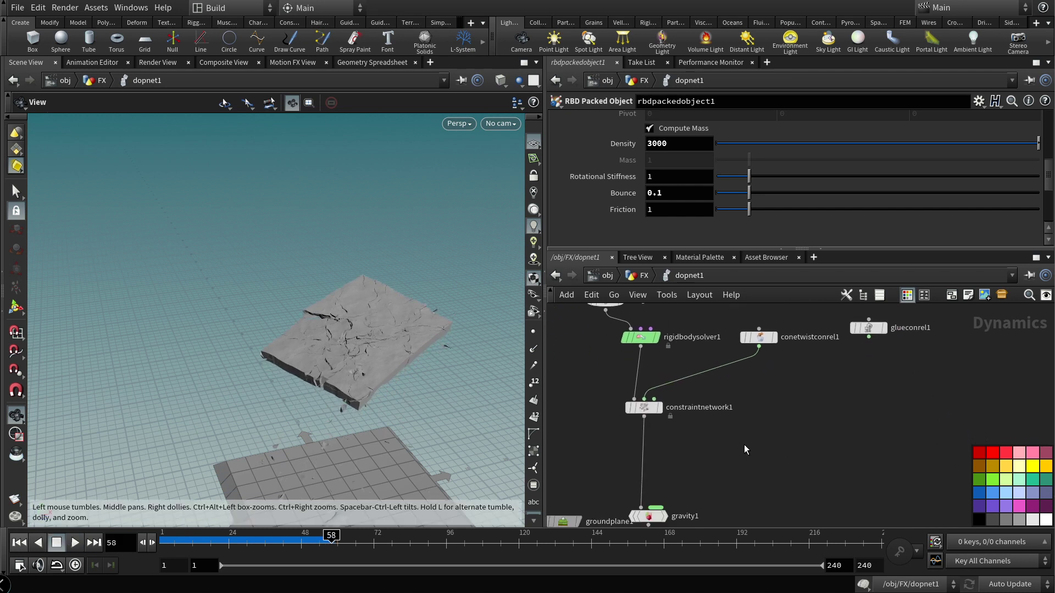
middle_drag(762, 484, 760, 426)
key(Tab)
text(sop)
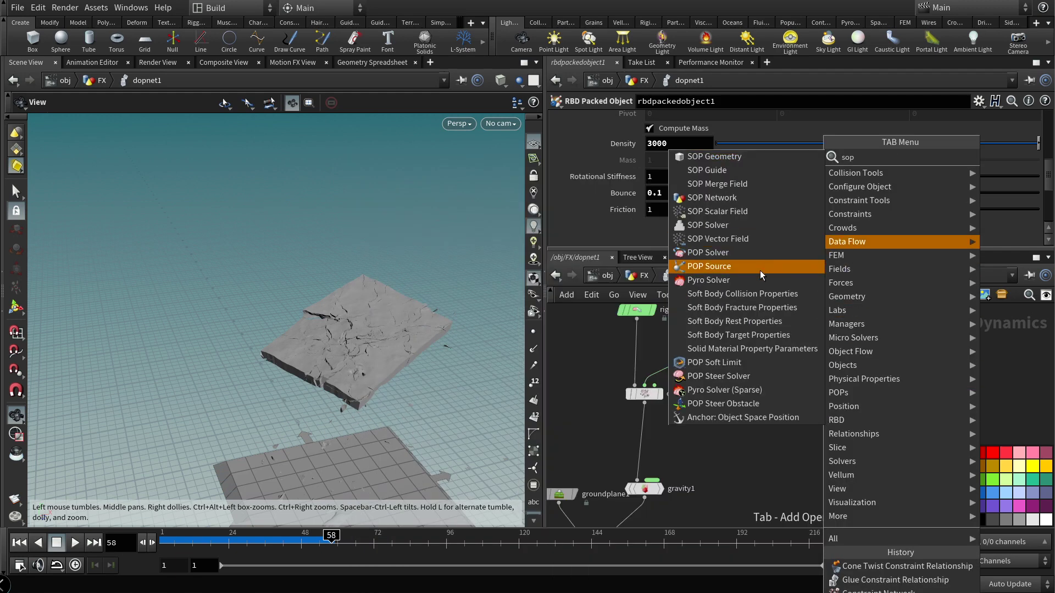
click(748, 225)
click(791, 376)
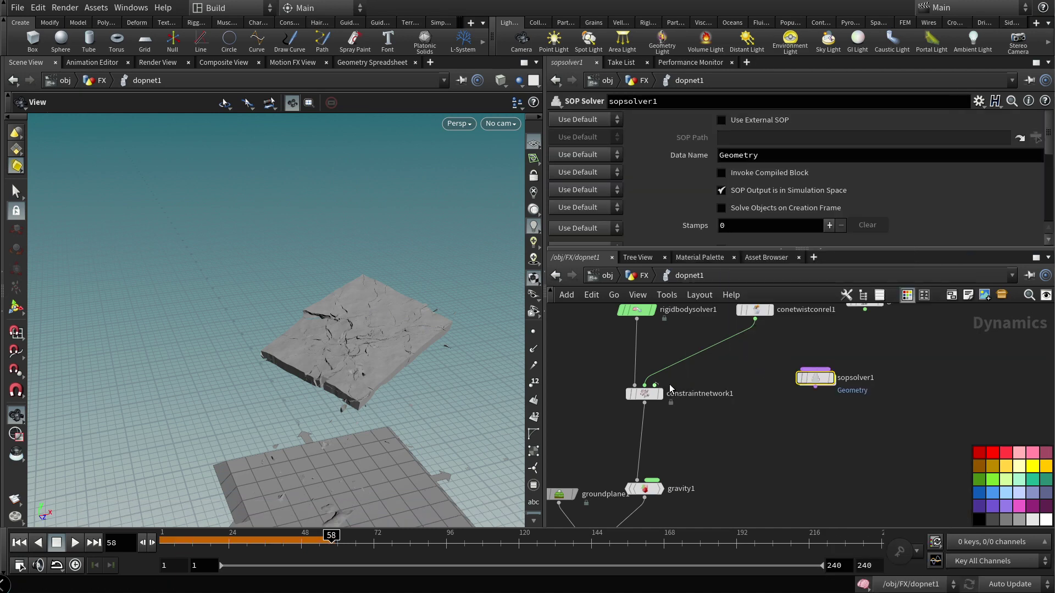
Step: Inside sopsolver1, add an Attribute Wrangle and feed relationship_geometry into its first input
double_click(816, 379)
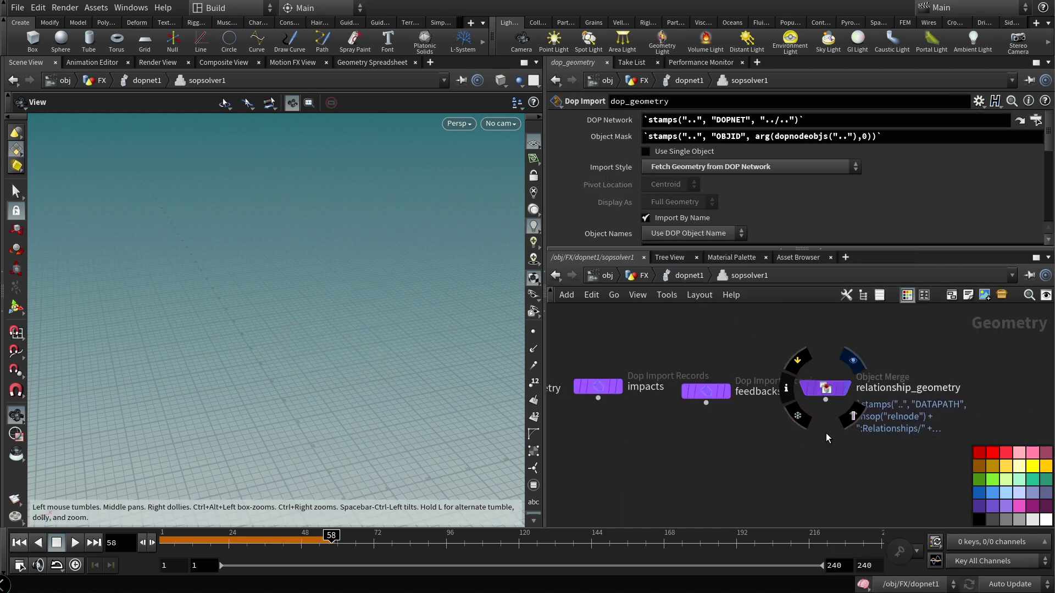
key(Tab)
text(attribwr)
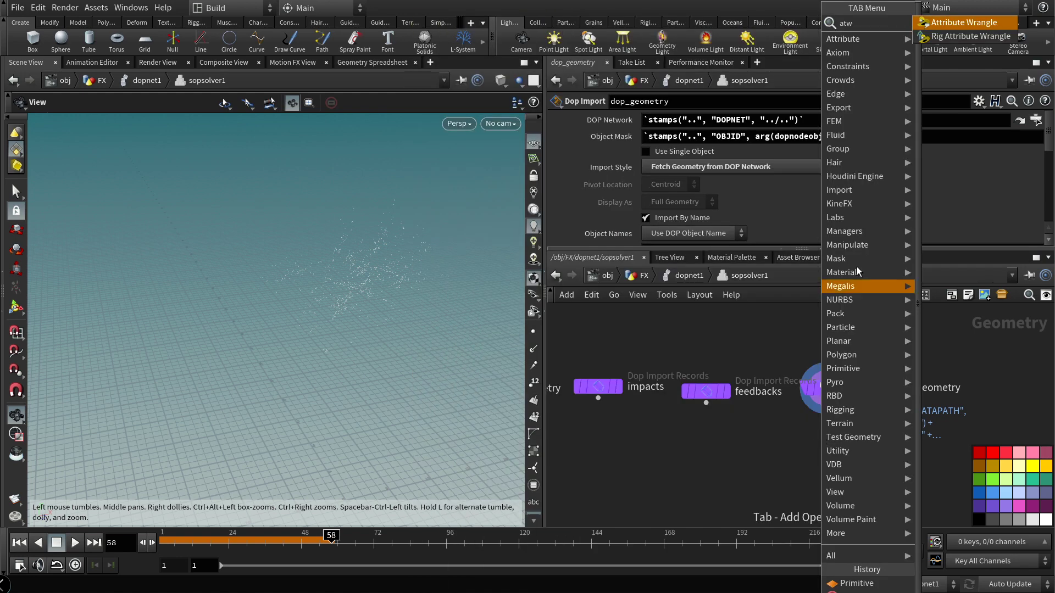
key(Return)
click(824, 454)
drag(826, 400, 812, 444)
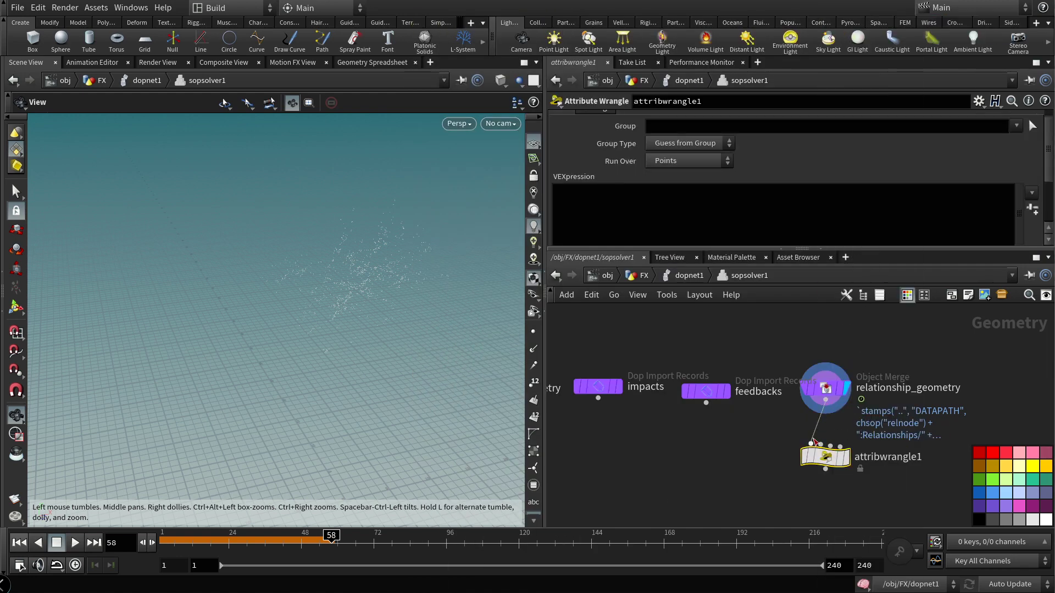
click(690, 160)
click(681, 179)
click(696, 126)
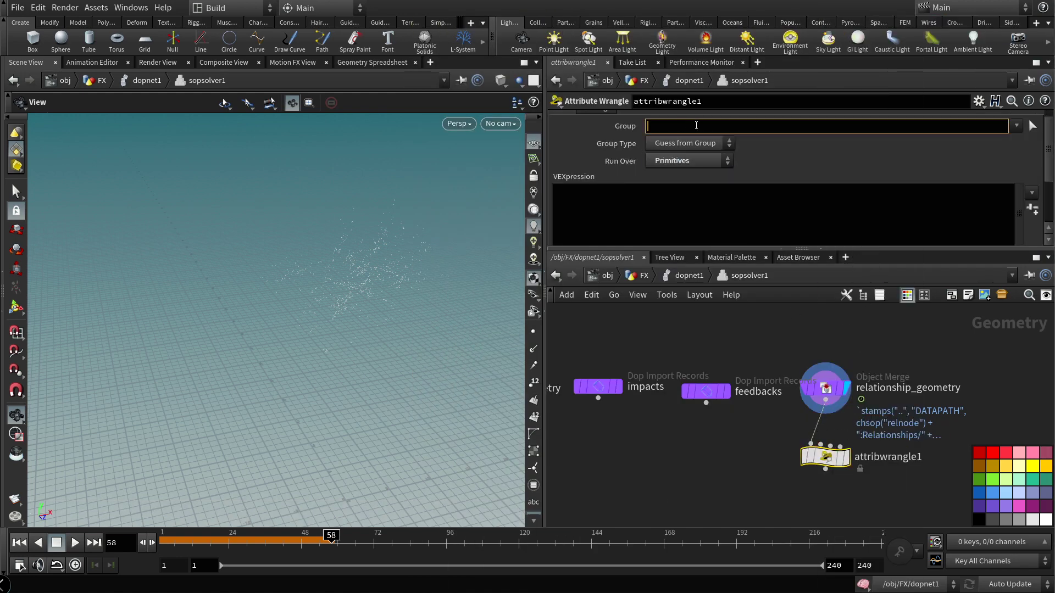
text(@constraint_name="cone")
key(Left)
text(cone)
key(Return)
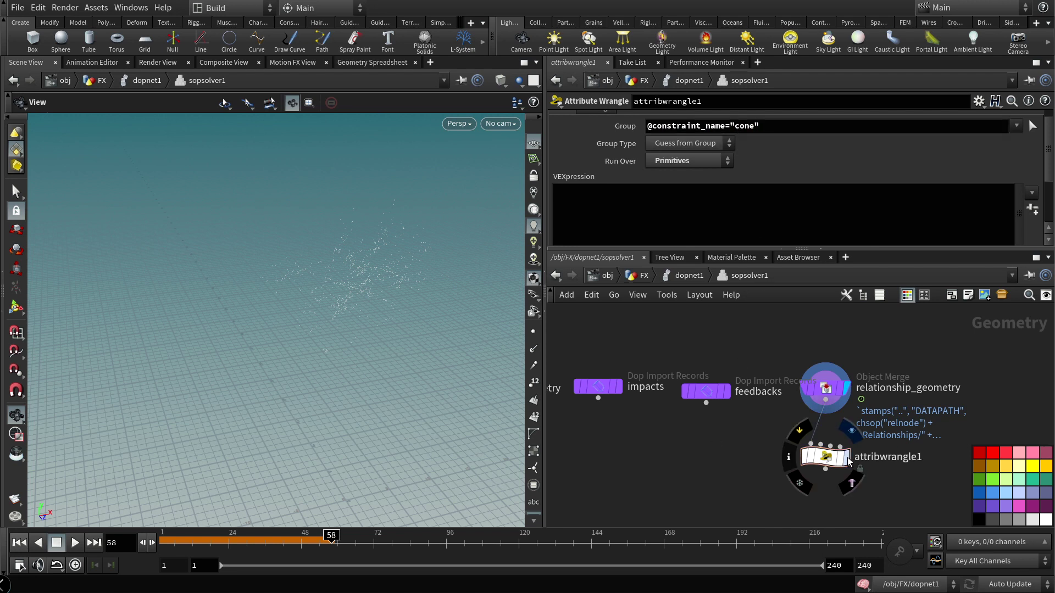
click(849, 460)
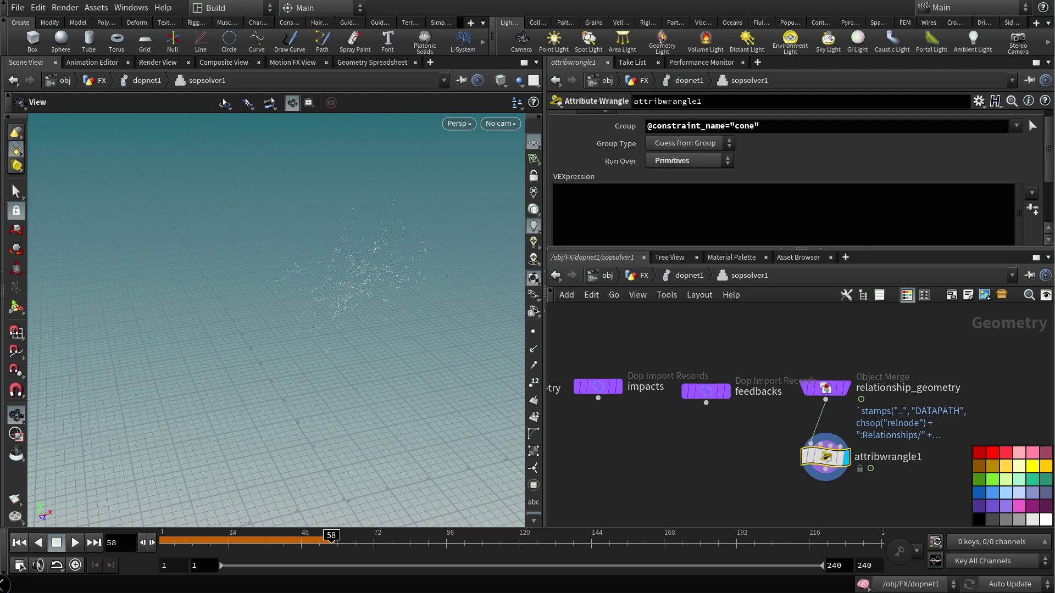
click(642, 202)
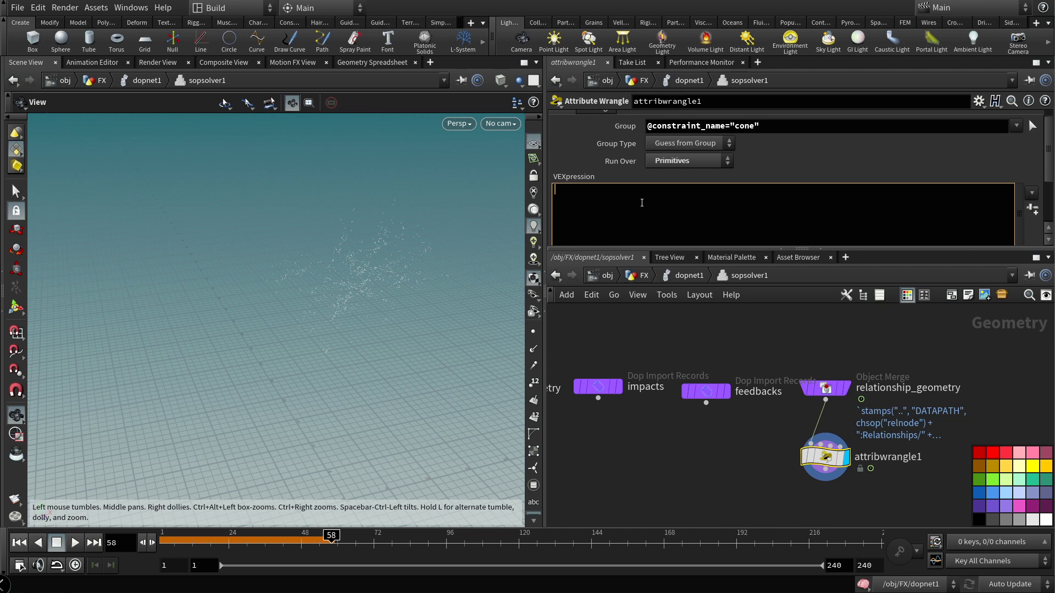
text(if(@angle>)
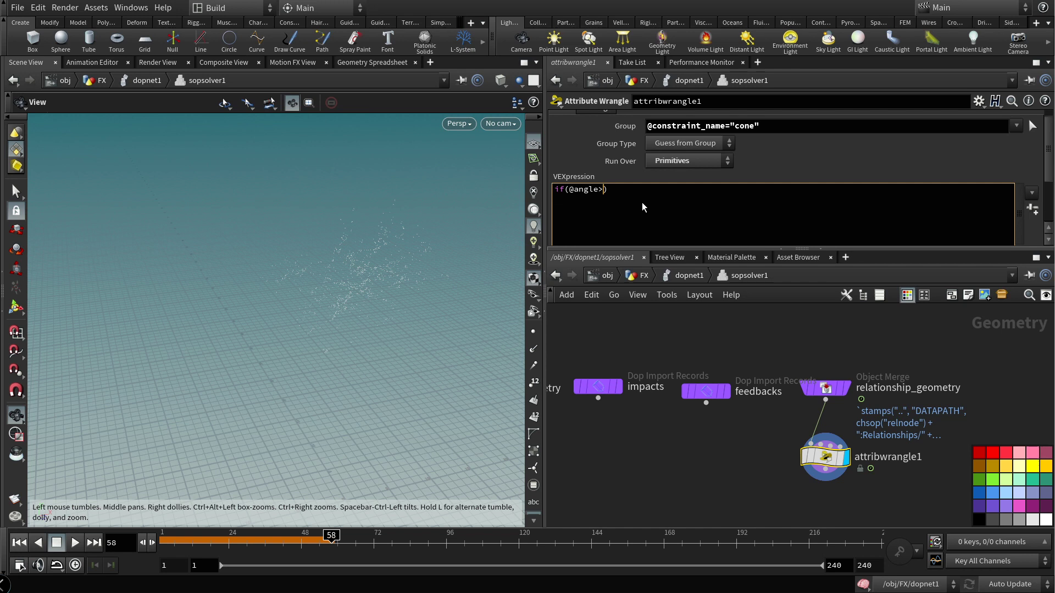
text(chf("angle)
key(End)
text(removep)
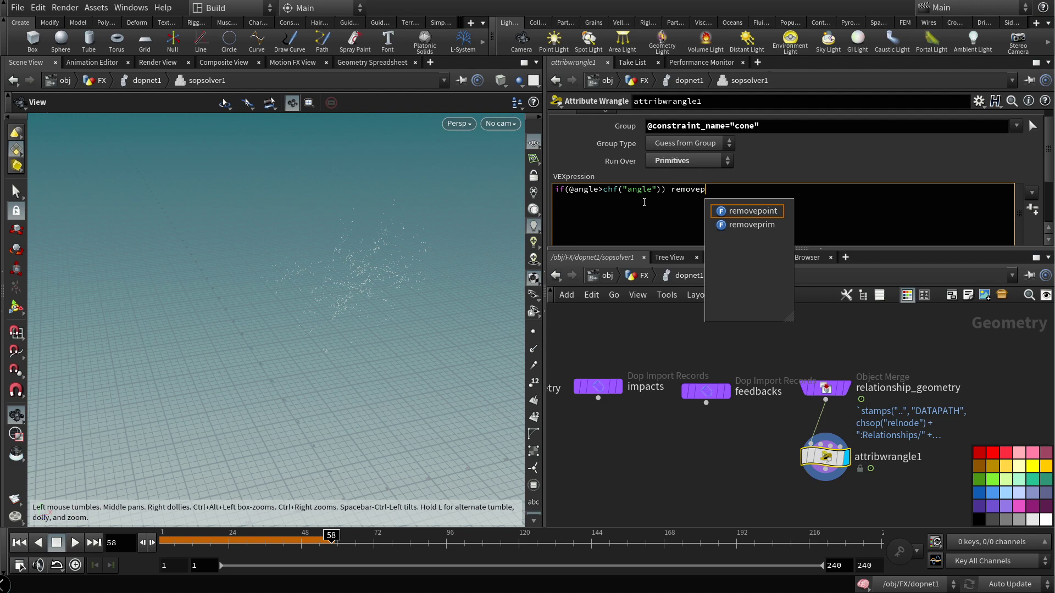
key(Down)
key(Return)
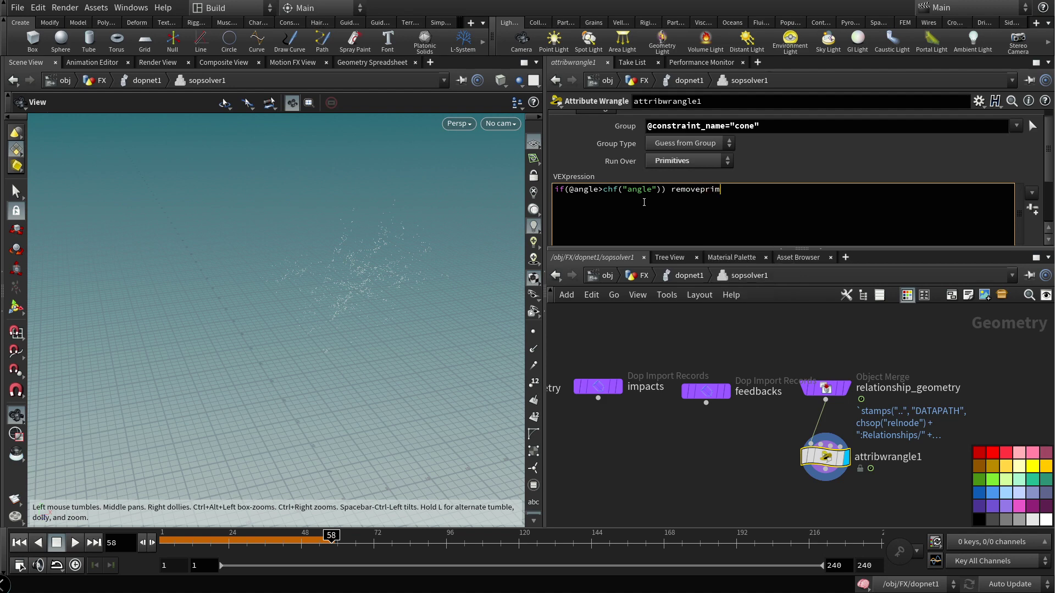
text(()0,@primnum,1;)
Step: Create the Angle parameter from attribwrangle1's code and set it to 0.9
click(1033, 210)
scroll(1046, 221, down, 3)
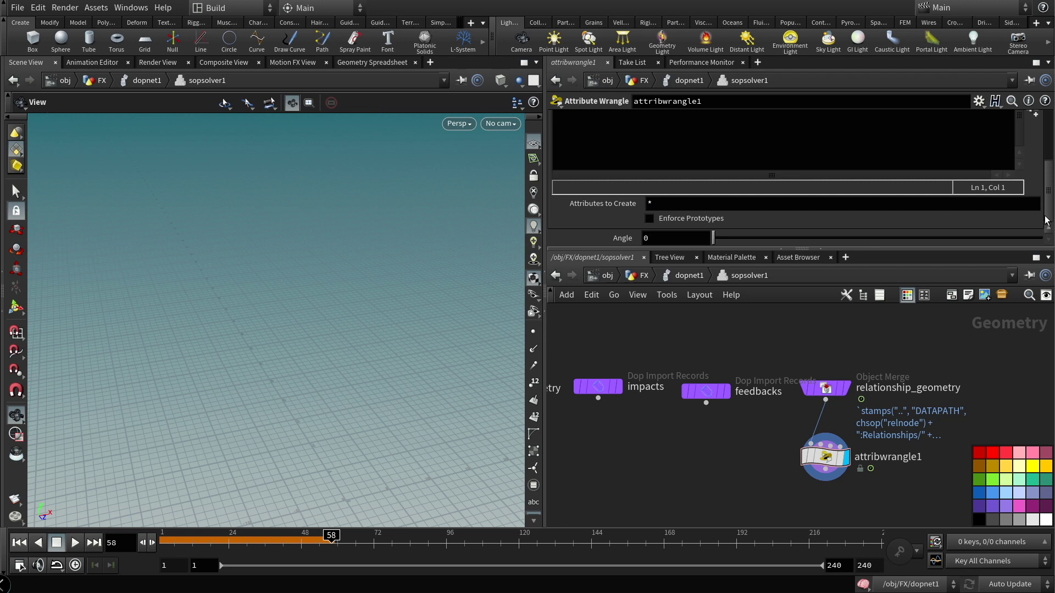
click(671, 238)
key(Return)
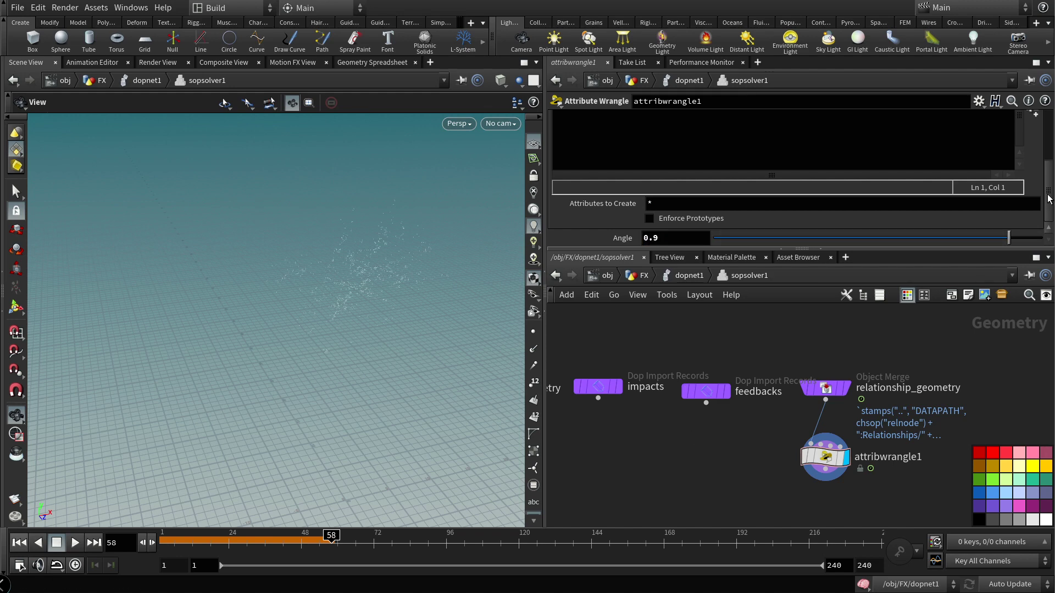
Step: Return to dopnet1, replay the simulation from frame 1 to about frame 49, and shift constraintnetwork1 slightly down
click(691, 277)
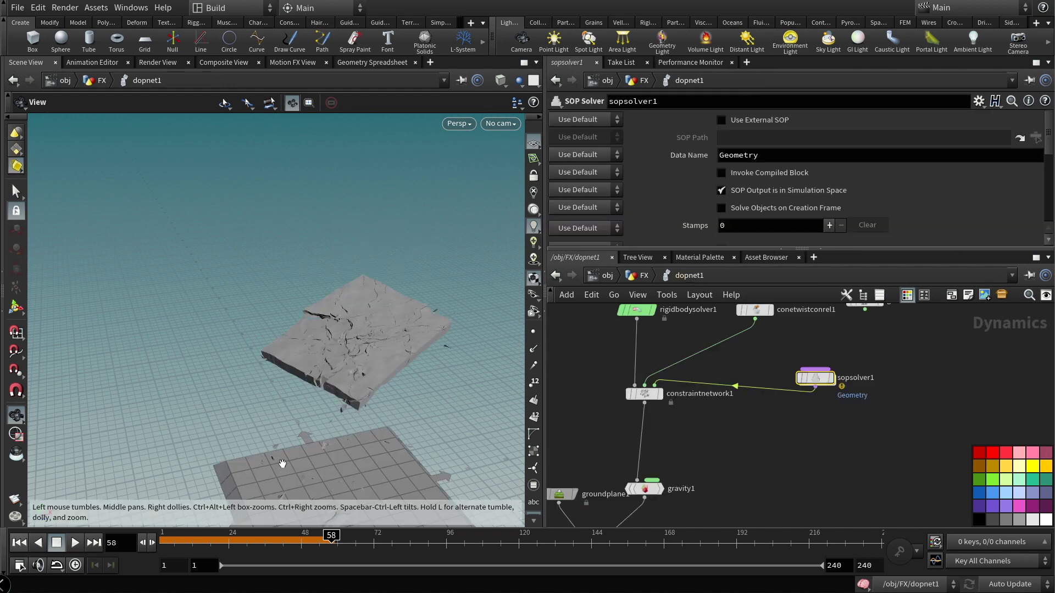
click(19, 543)
click(75, 543)
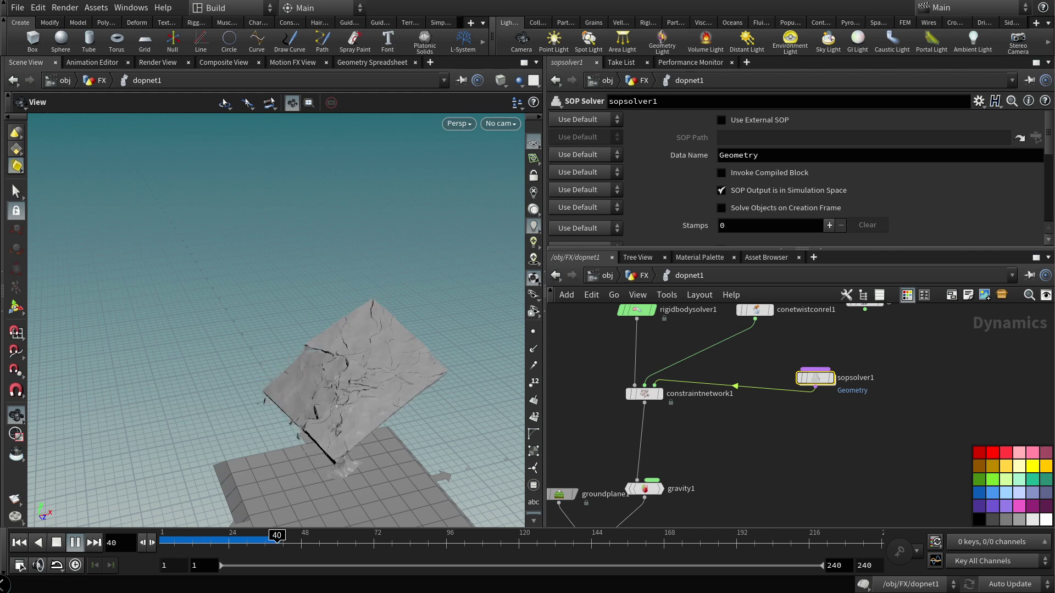
click(57, 548)
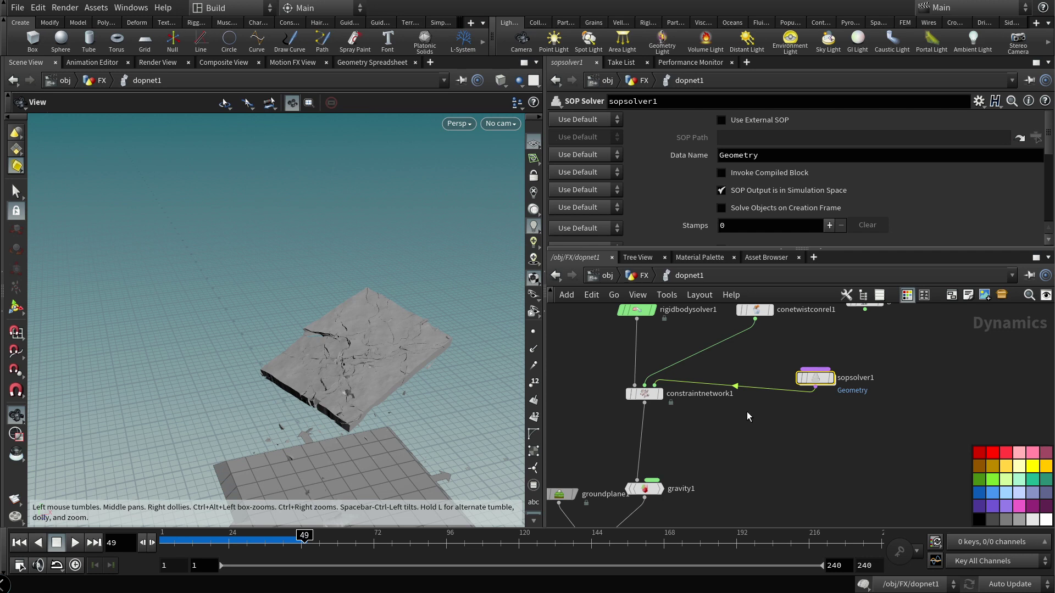
drag(660, 393, 661, 407)
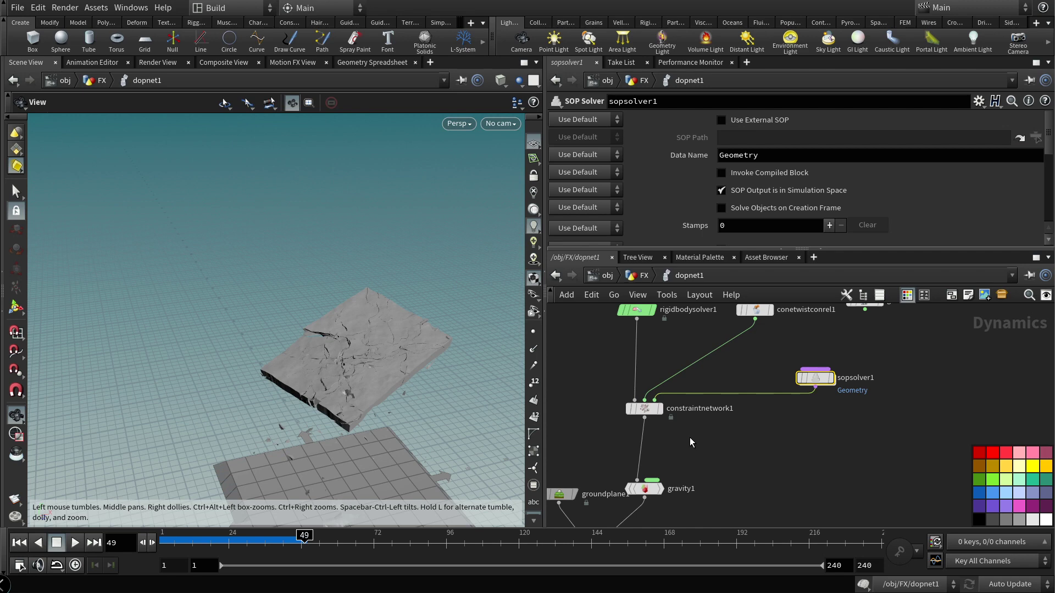
Step: Go back into sopsolver1, enlarge the parameter area, and duplicate attribwrangle1's angle removeprim line two lines below
double_click(816, 378)
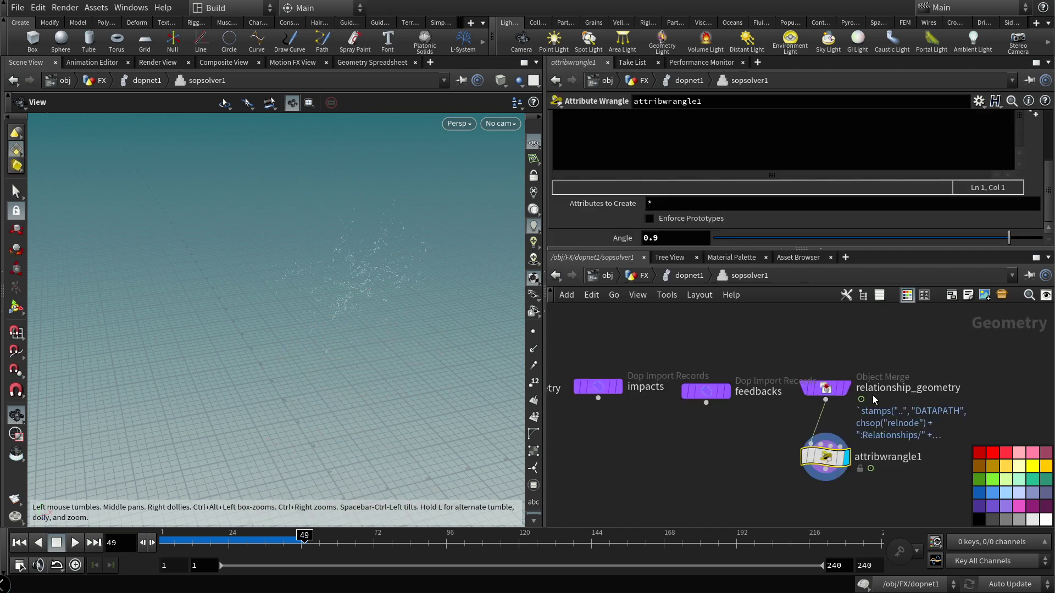
drag(822, 248, 822, 292)
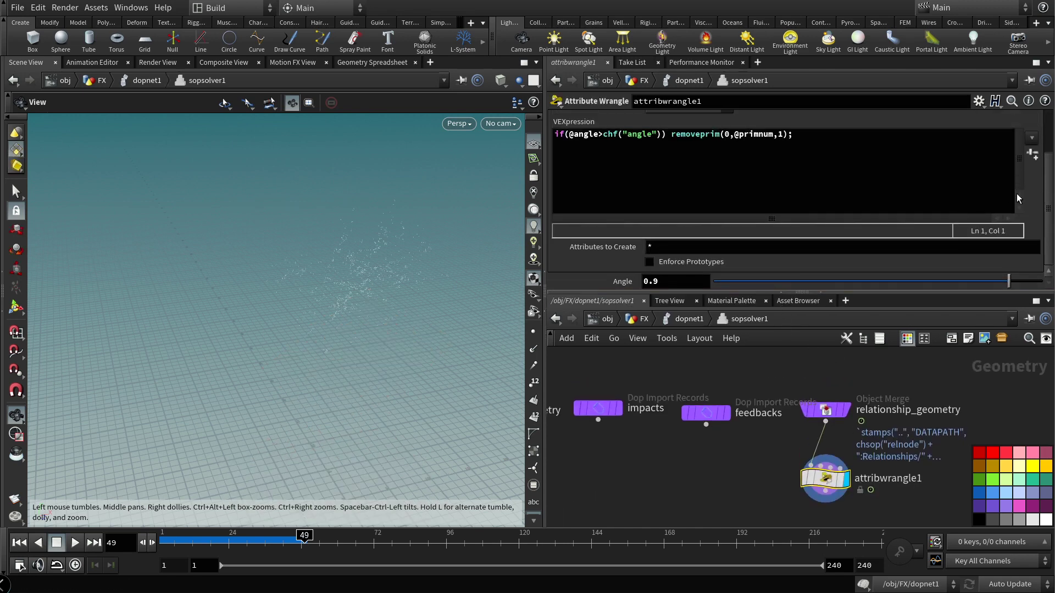
scroll(787, 183, up, 3)
drag(786, 183, 559, 189)
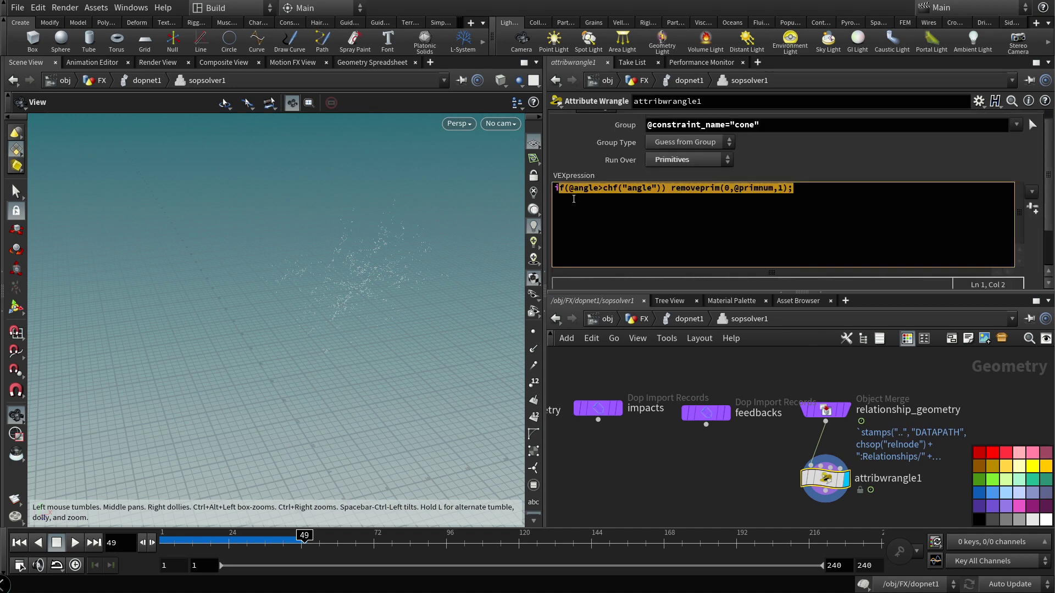
drag(632, 229, 518, 180)
key(ctrl+c)
click(804, 187)
key(Return)
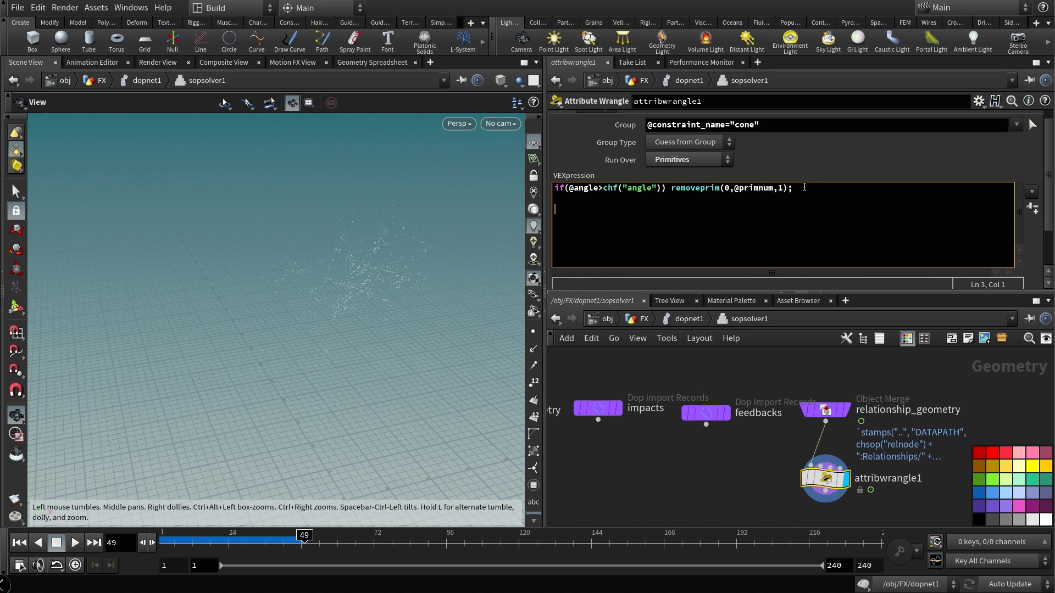
key(ctrl+v)
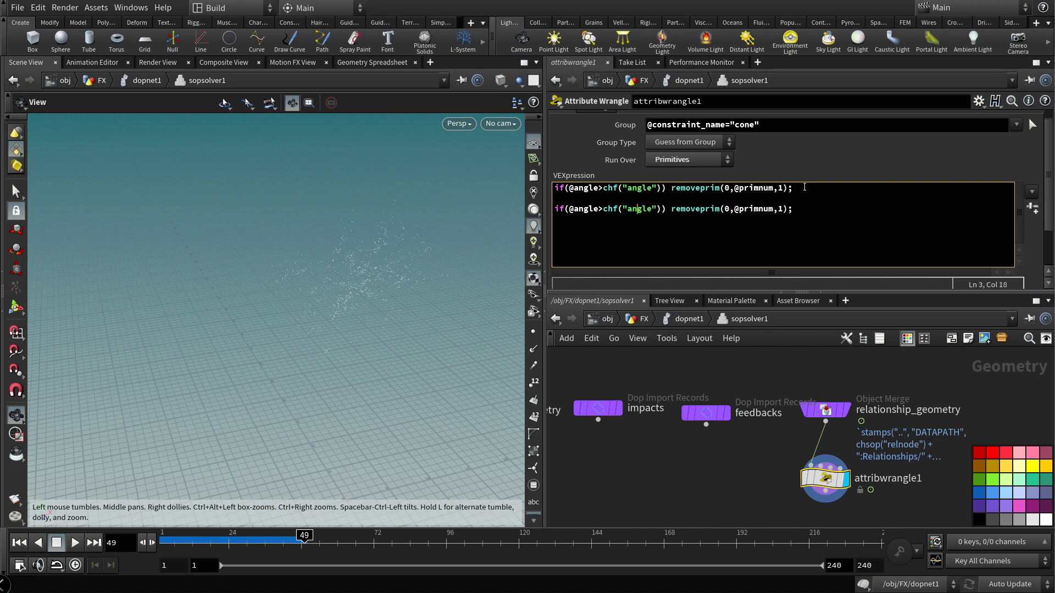
key(Left)
key(Left)
key(Left)
key(Left)
key(Left)
key(Left)
key(Left)
key(BackSpace)
key(BackSpace)
key(BackSpace)
key(BackSpace)
key(BackSpace)
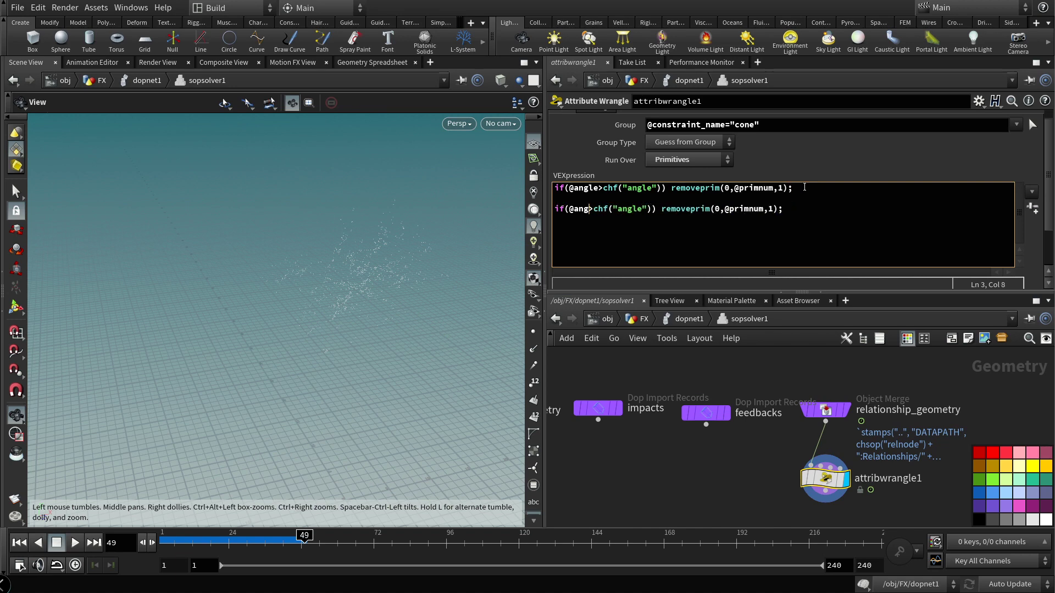
text(force)
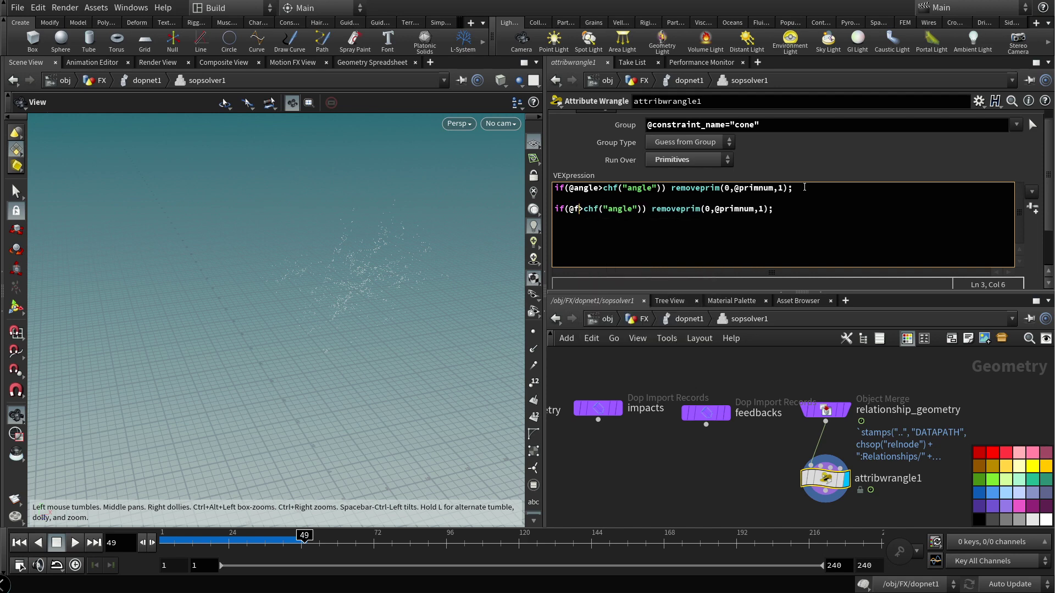
key(Right)
key(Right)
key(Right)
key(Right)
key(Right)
key(Right)
key(Right)
key(Right)
key(Right)
key(Right)
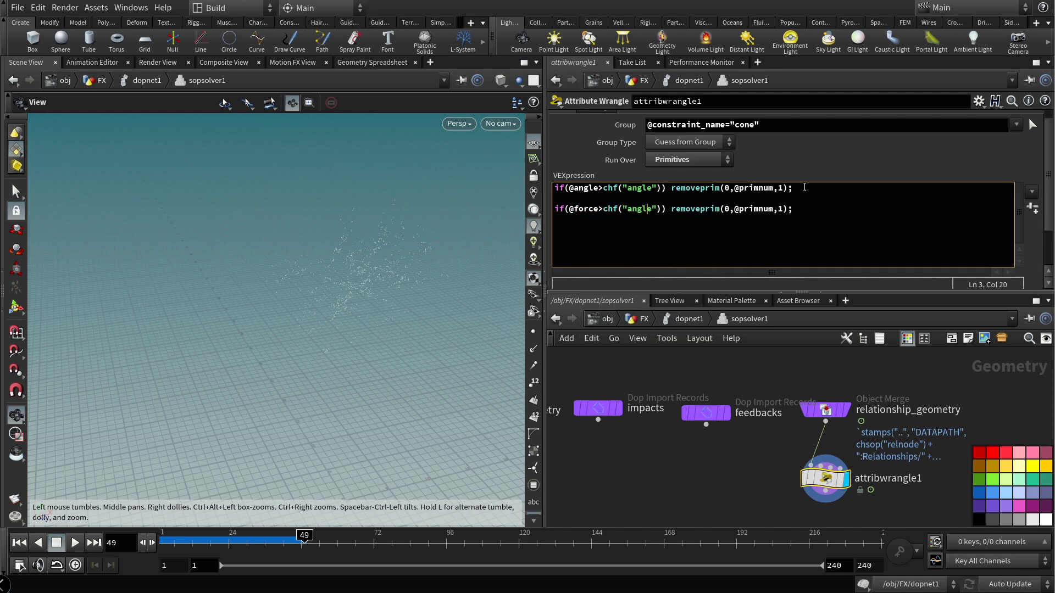
key(BackSpace)
key(BackSpace)
key(BackSpace)
key(BackSpace)
key(BackSpace)
text(forc)
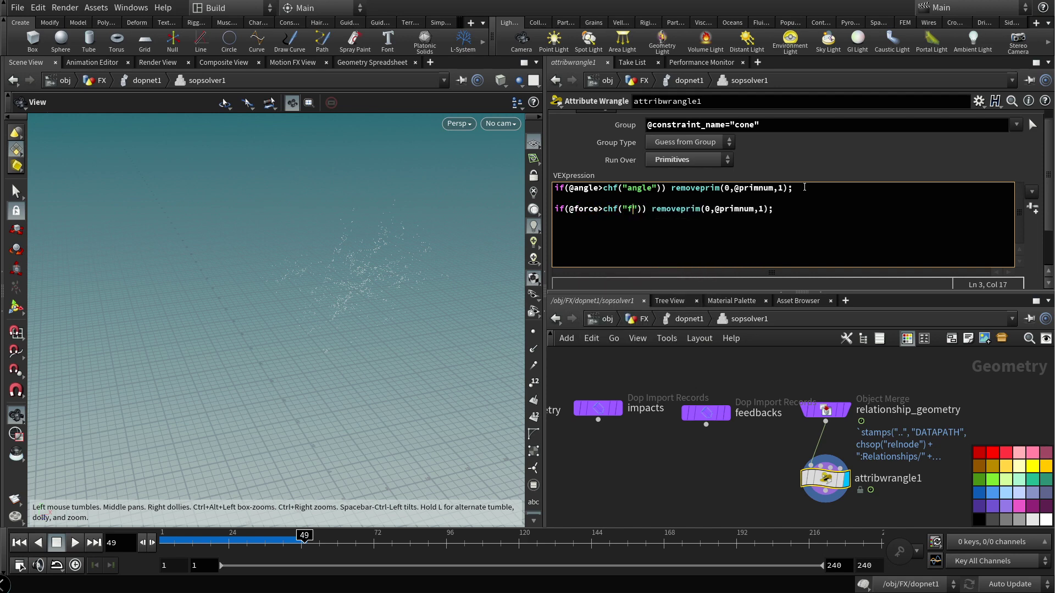
text(e)
click(850, 369)
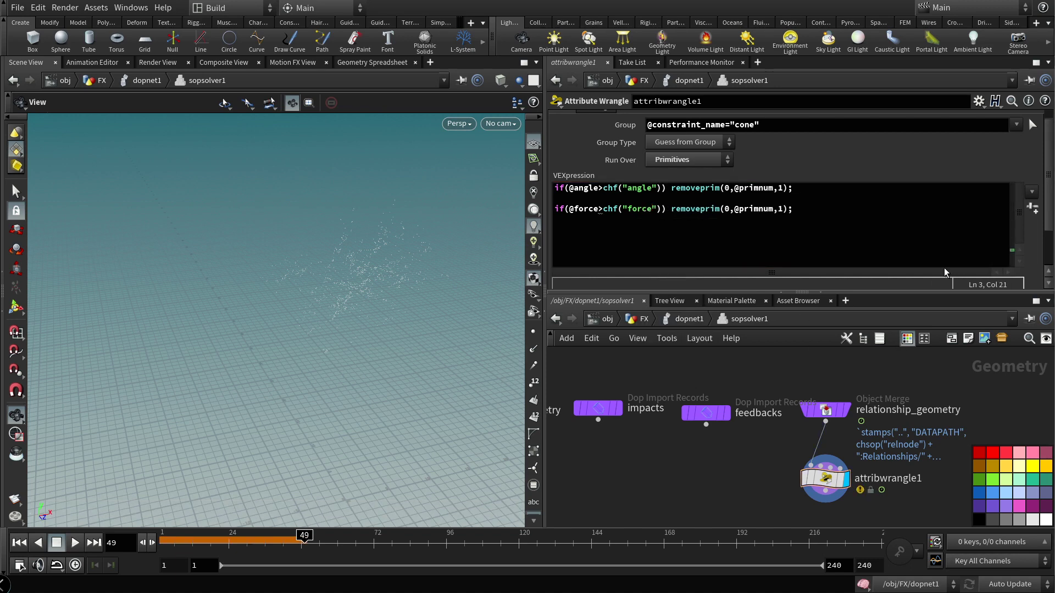
Step: Create the Force parameter from attribwrangle1's code and set it to 1000000
click(1032, 207)
scroll(1049, 269, down, 2)
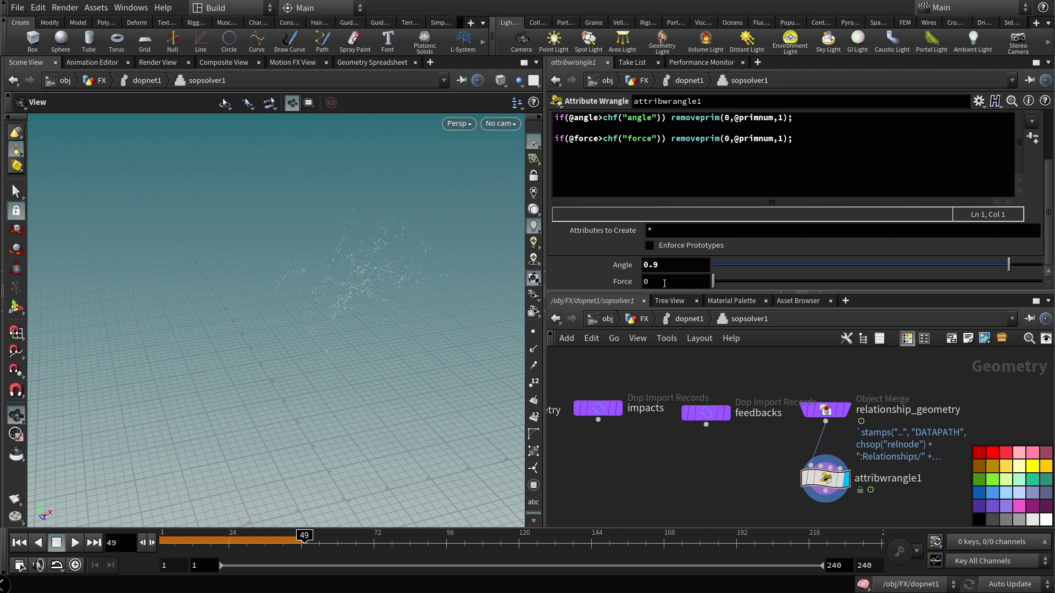
key(Return)
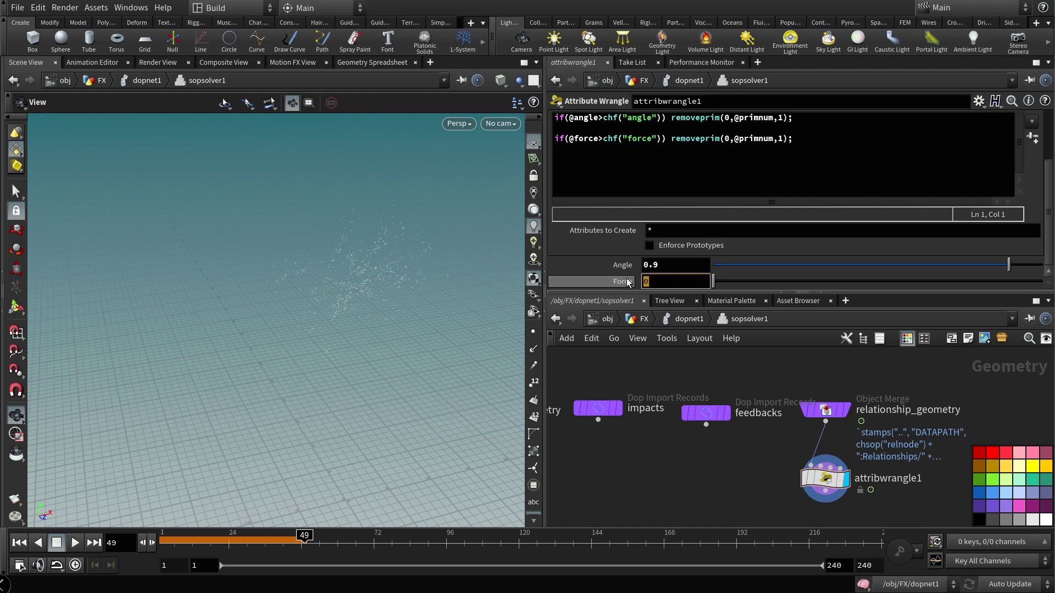
text(10000)
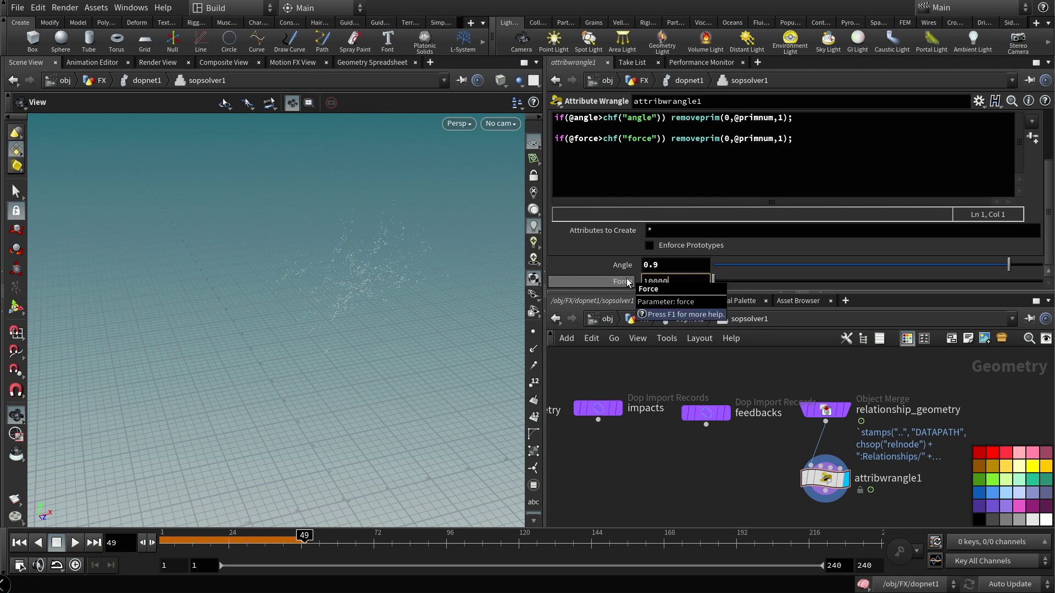
text(00)
key(Return)
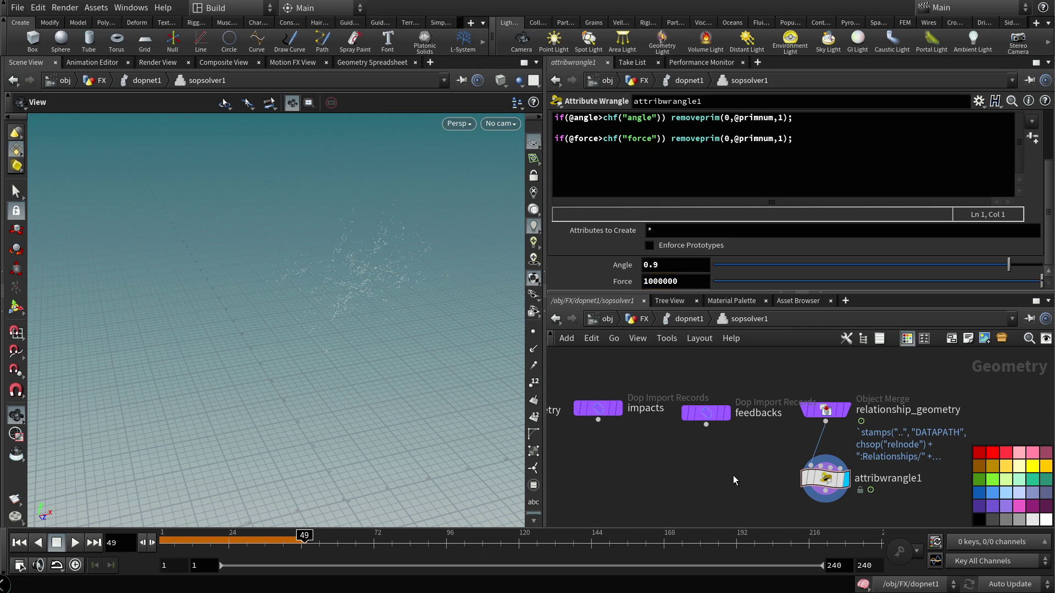
Step: Return to dopnet1, replay the simulation from frame 1 to about frame 61, and inspect the collapsing slab
click(690, 319)
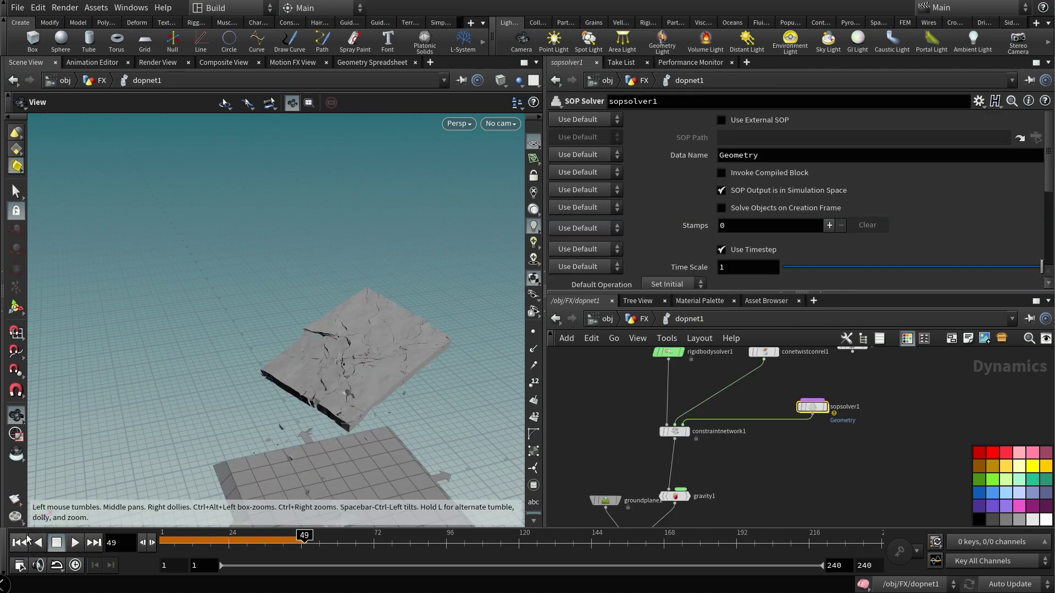
click(19, 543)
click(75, 542)
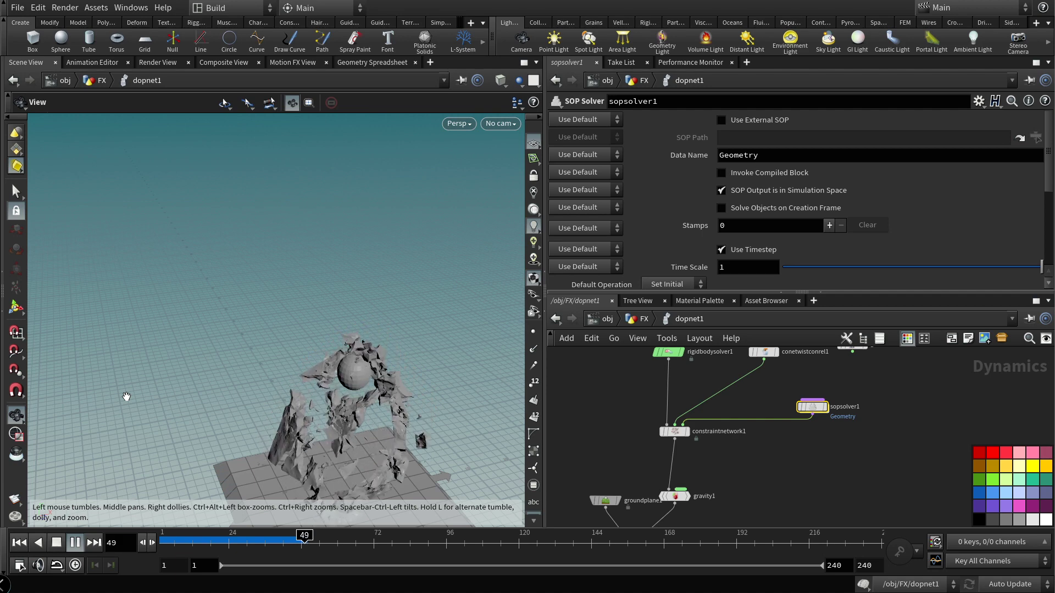
click(56, 542)
right_drag(330, 286, 316, 247)
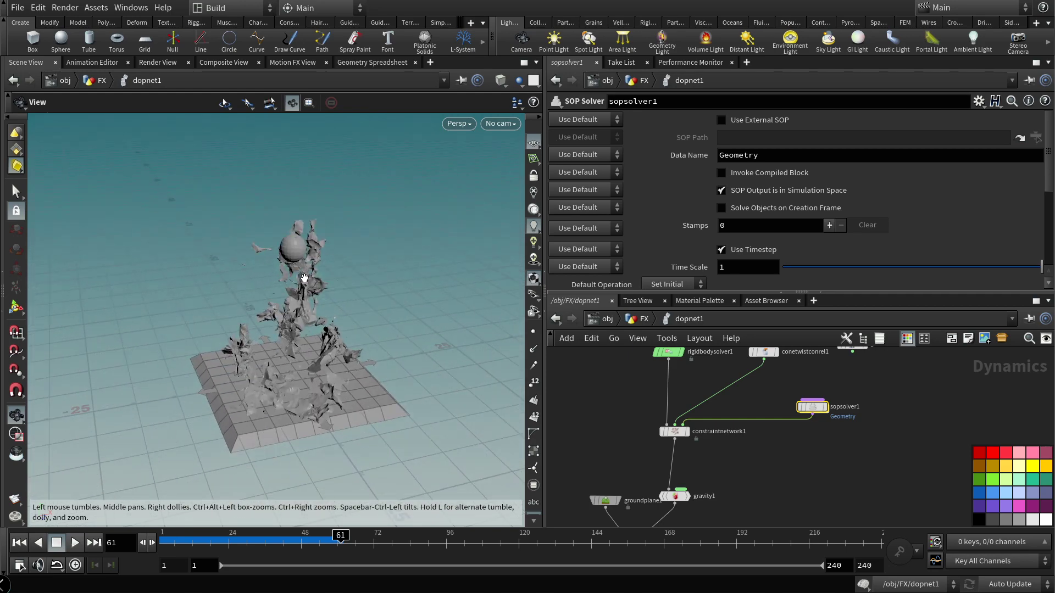
mouse_move(324, 258)
mouse_down()
mouse_move(357, 260)
mouse_move(336, 256)
mouse_move(319, 275)
mouse_up()
Step: Scrub between about frames 31 and 43 to examine how the slab breaks on impact with the sphere
drag(170, 548, 268, 529)
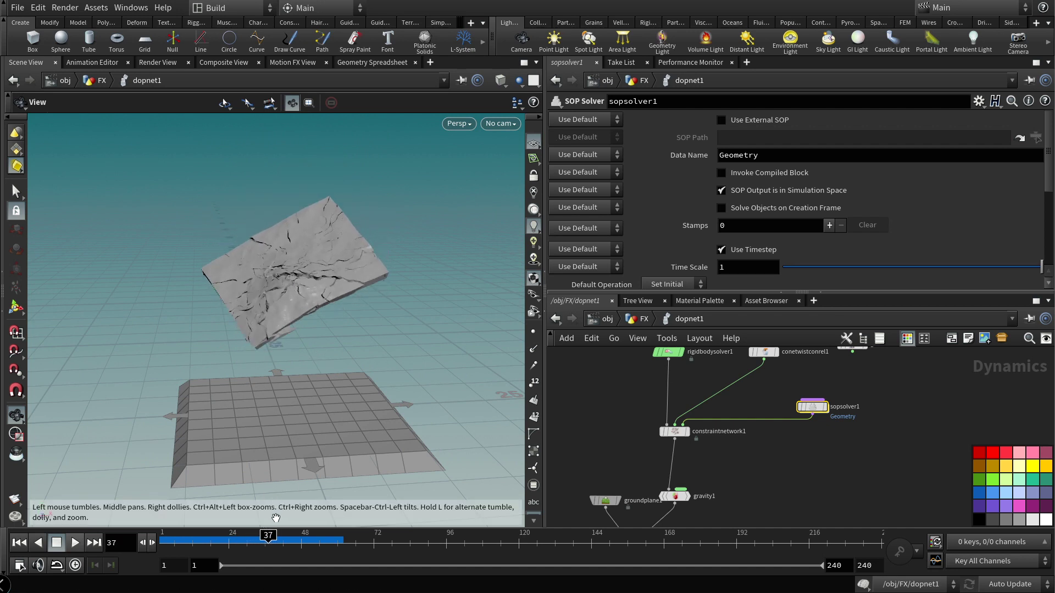
key(Up)
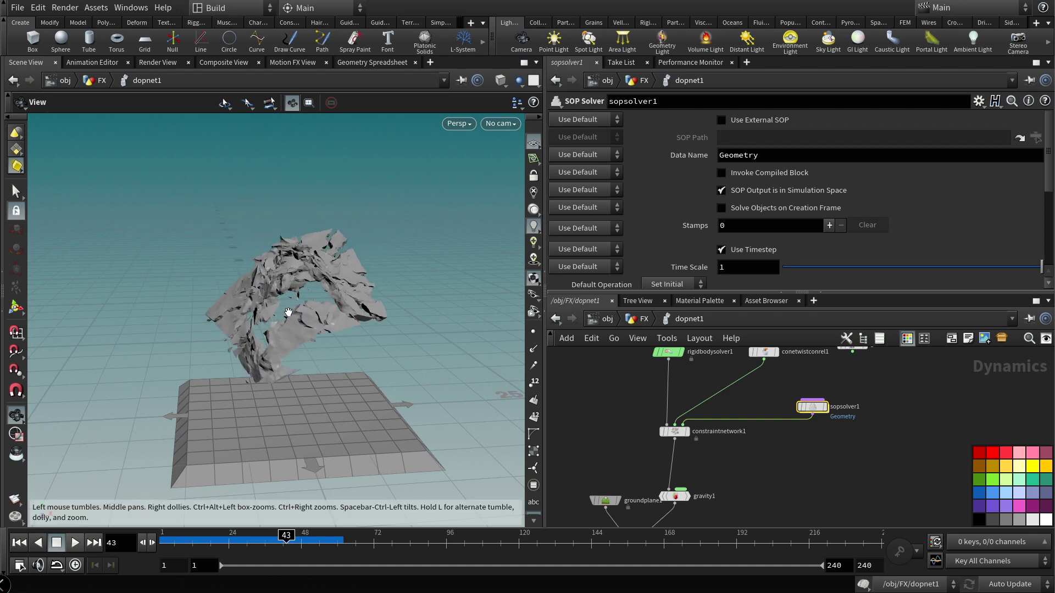
key(Left)
key(Left)
key(Left)
key(Left)
key(Left)
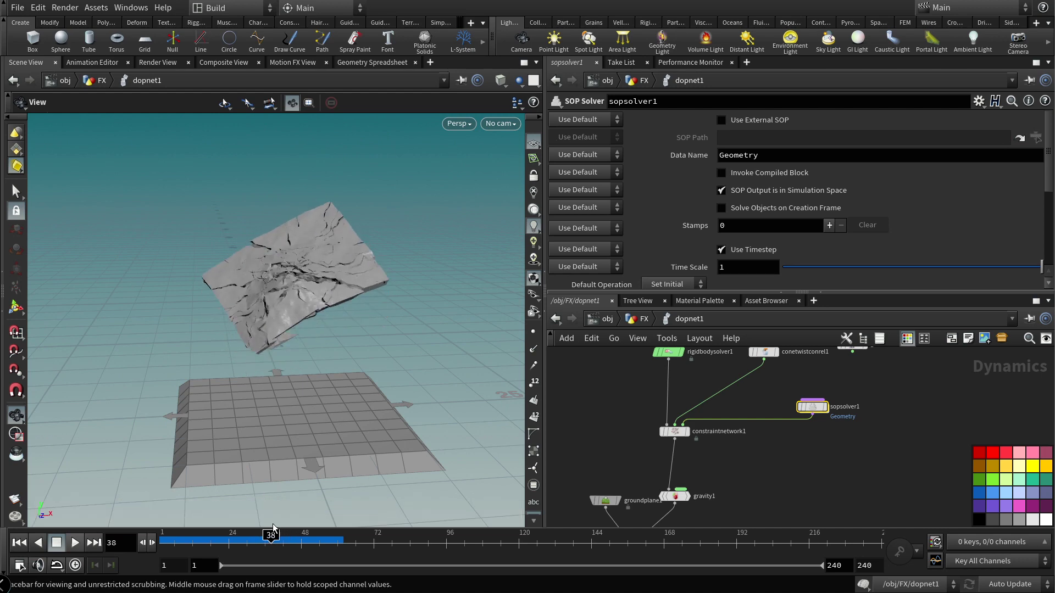
key(Up)
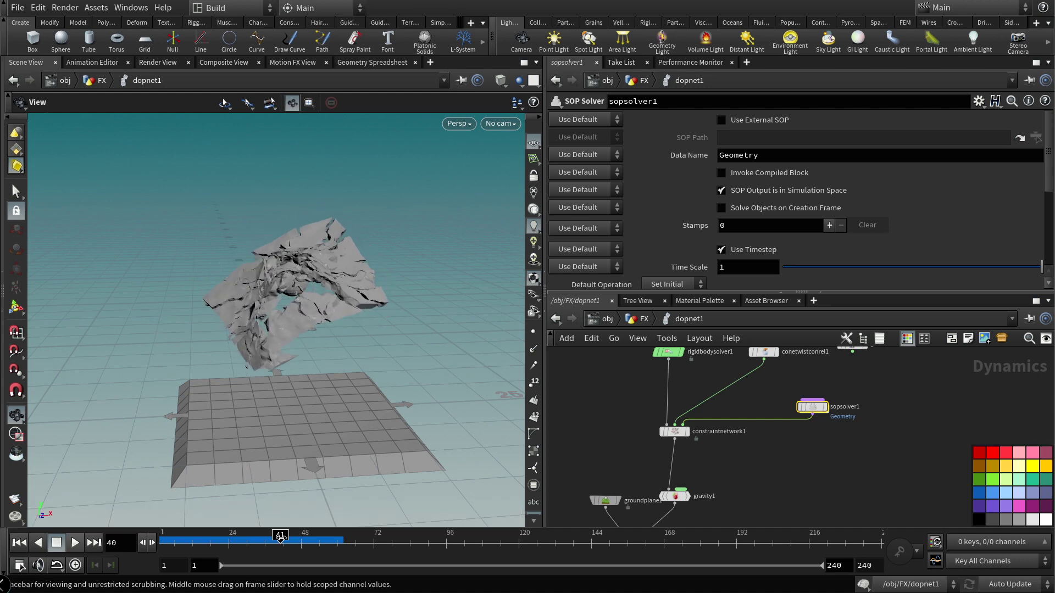
drag(303, 542, 250, 541)
Step: Set rbdpackedobject1's Rotational Stiffness to 2
middle_drag(849, 373, 624, 413)
click(621, 413)
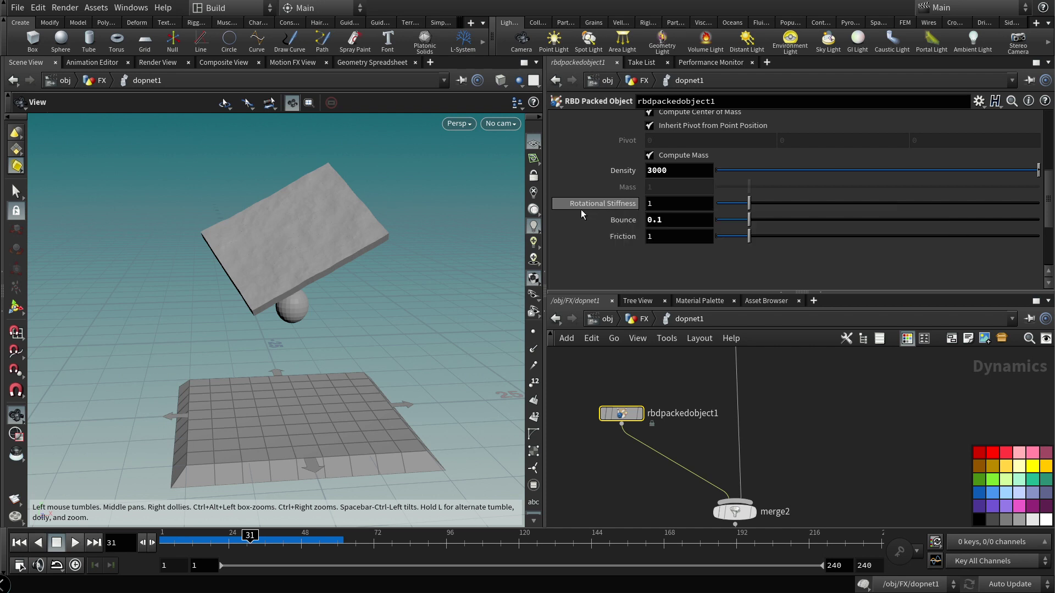
double_click(654, 204)
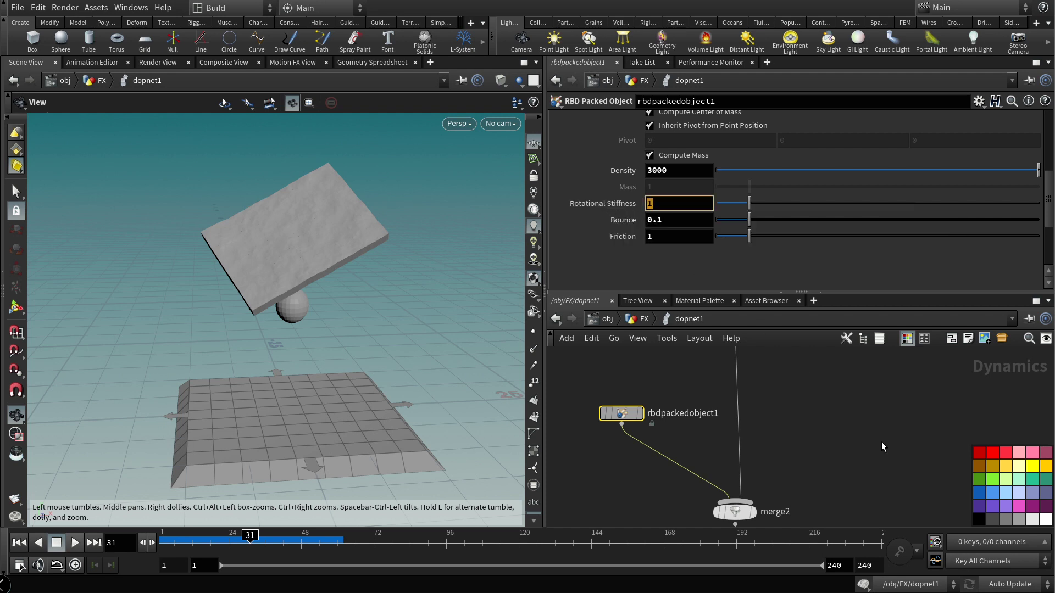
text(2)
key(Return)
Step: Replay the simulation from frame 1 to about frame 60 and inspect the broken slab from another angle
middle_drag(816, 420, 811, 367)
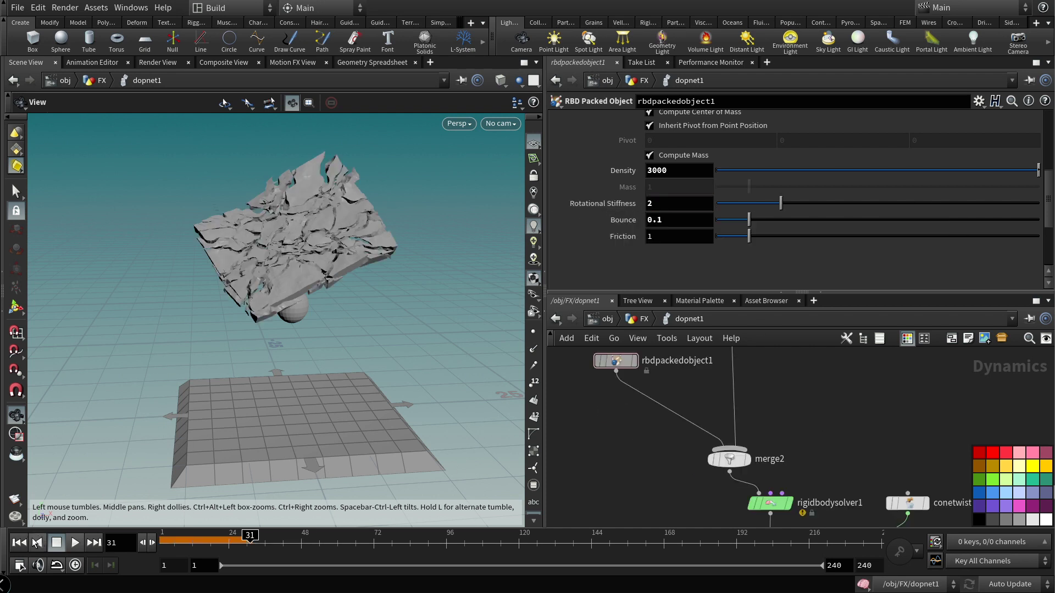
click(19, 543)
click(75, 543)
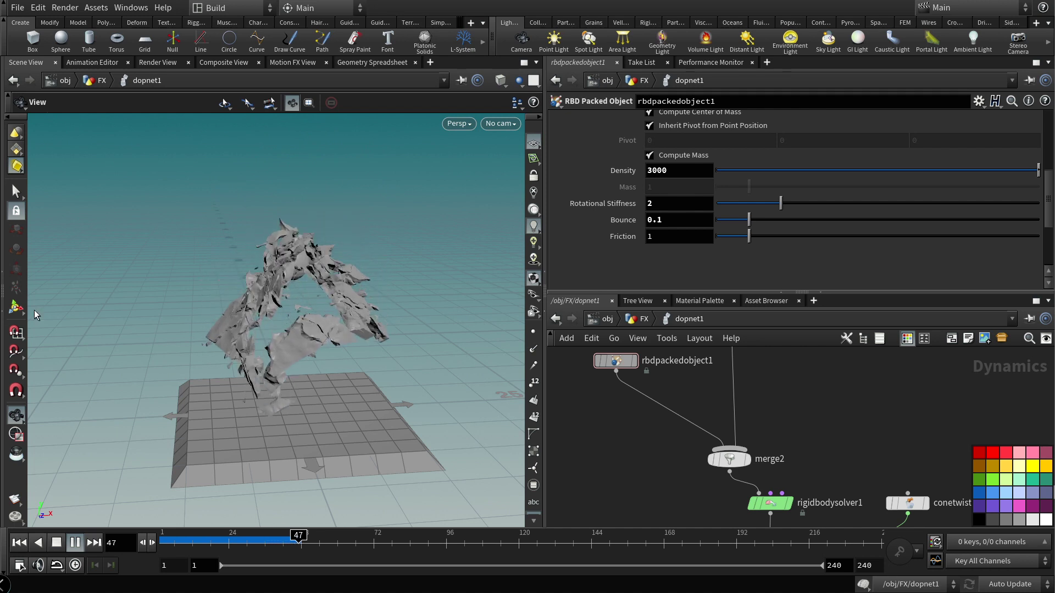
click(57, 543)
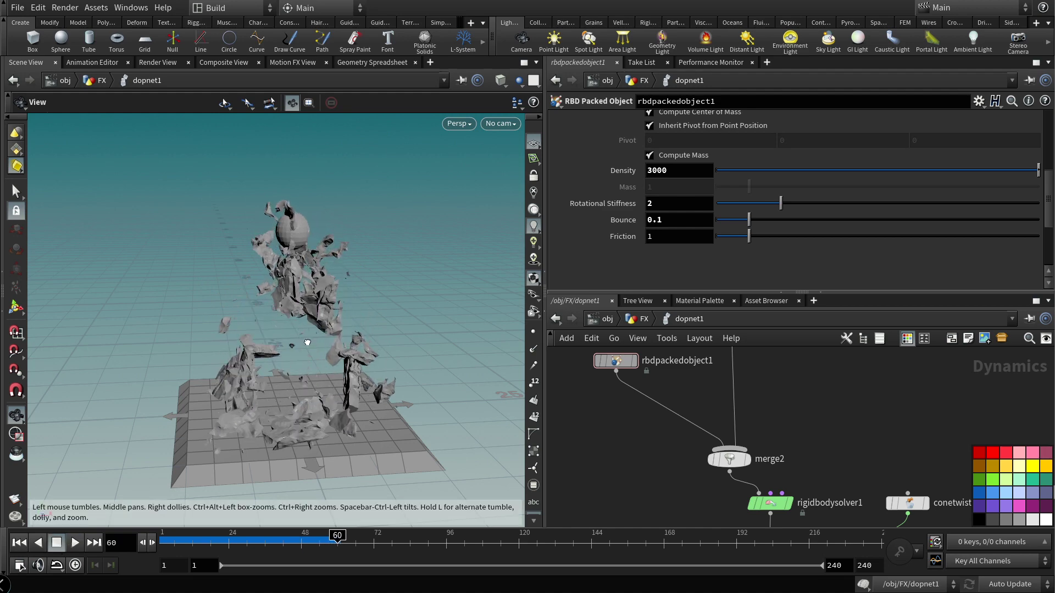
drag(308, 342, 275, 348)
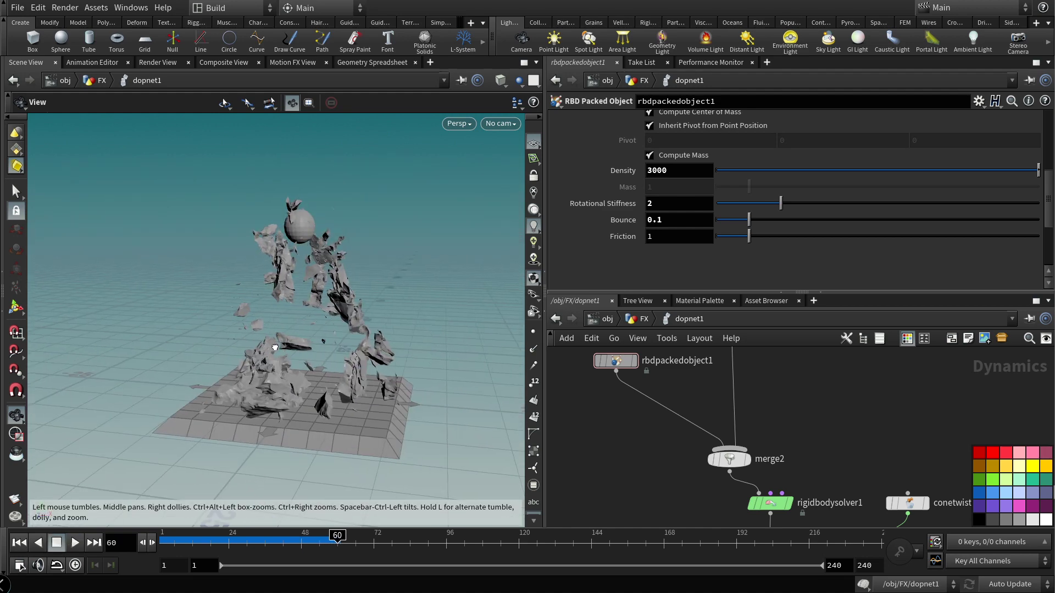
Step: Add a Spring Constraint Relationship node between conetwistconrel1 and glueconrel1
middle_drag(890, 420, 771, 457)
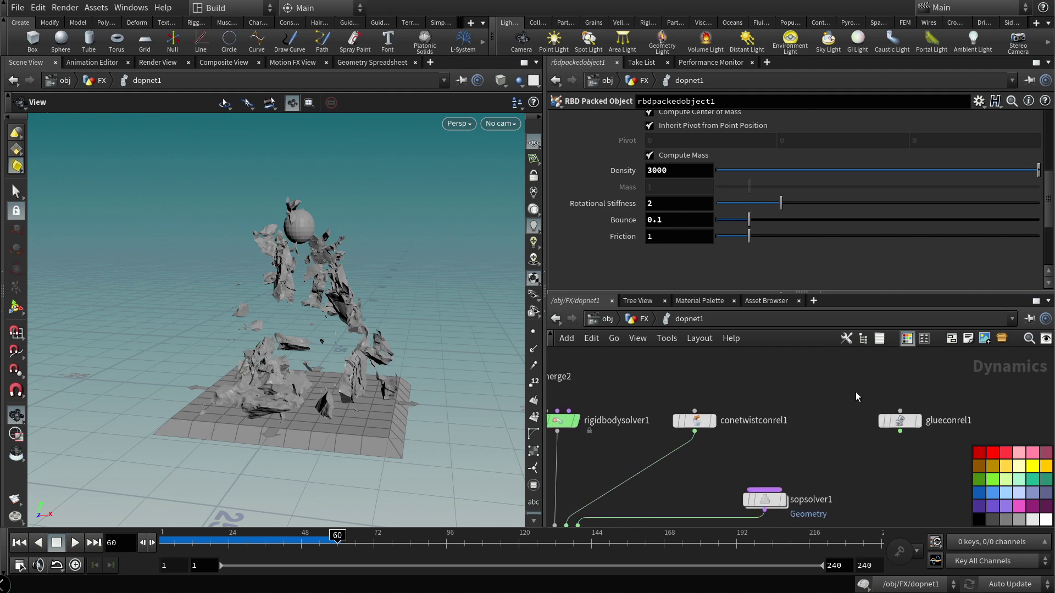
key(Tab)
text(spring)
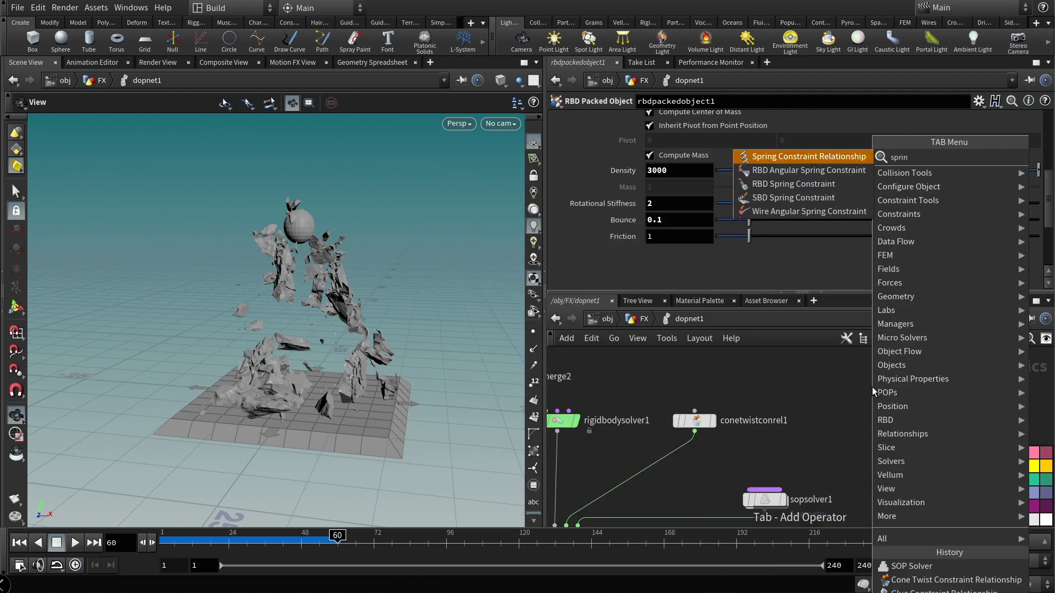
click(791, 171)
click(796, 411)
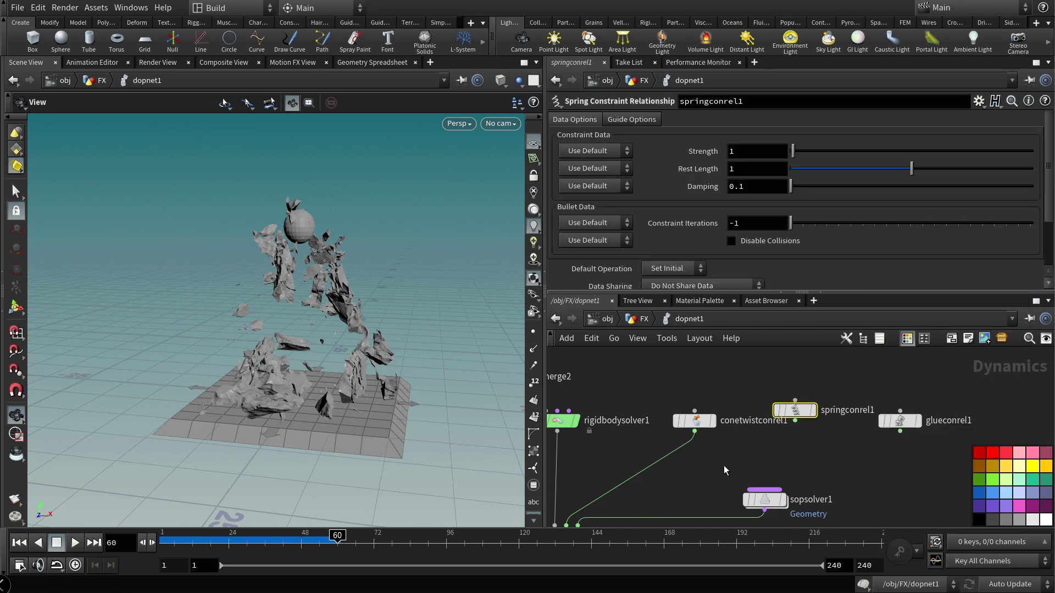
Step: Insert a Merge node below conetwistconrel1, reset the simulation to frame 1, and connect springconrel1 to the merge
key(Tab)
key(Escape)
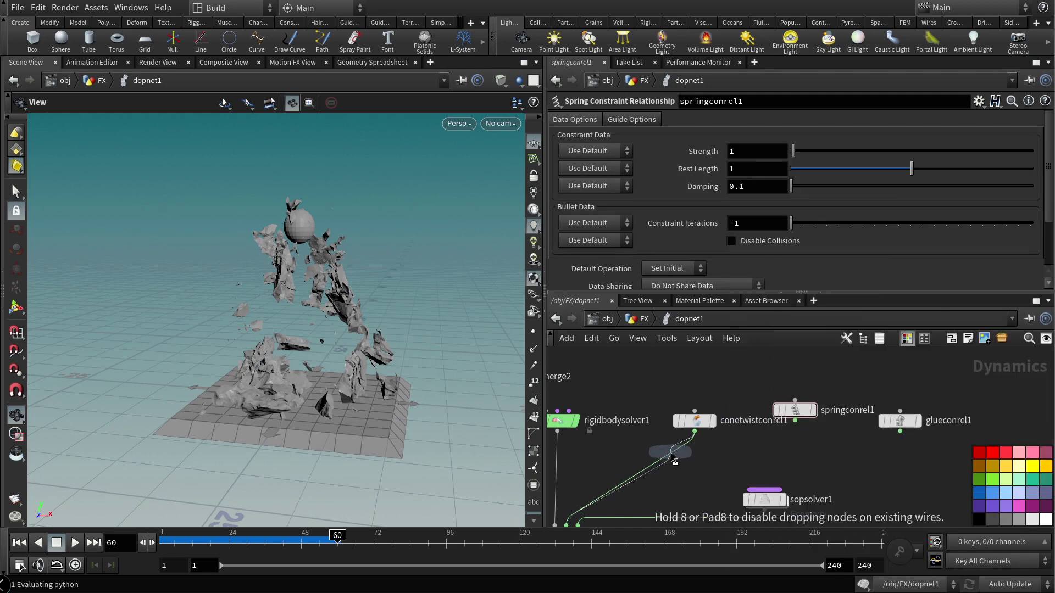
click(670, 464)
click(18, 543)
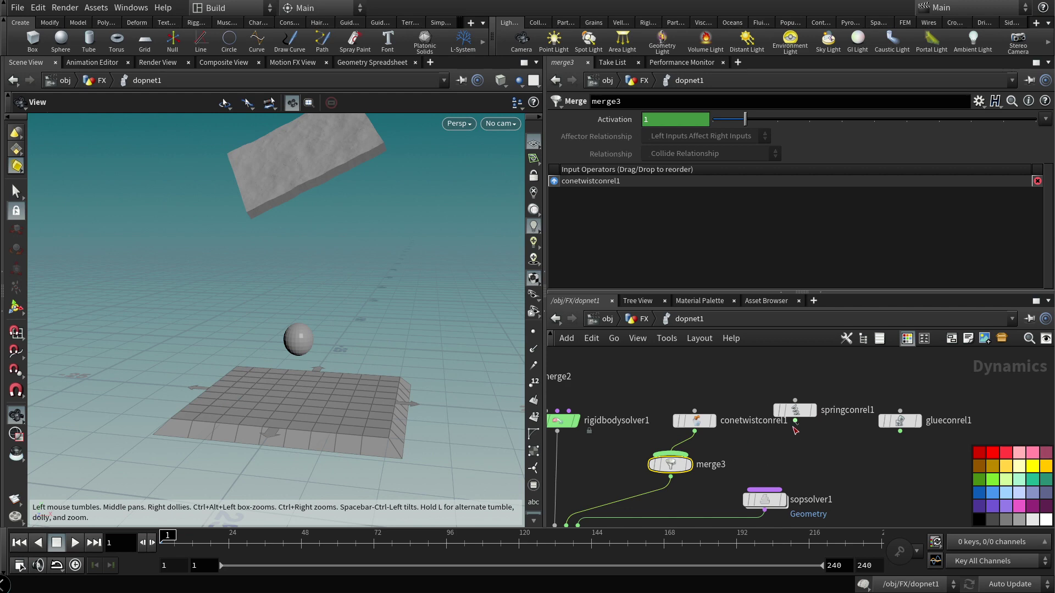
mouse_move(795, 422)
mouse_down()
mouse_move(672, 455)
mouse_move(798, 432)
mouse_up()
Step: Set springconrel1's Data Name to spring
scroll(733, 251, down, 5)
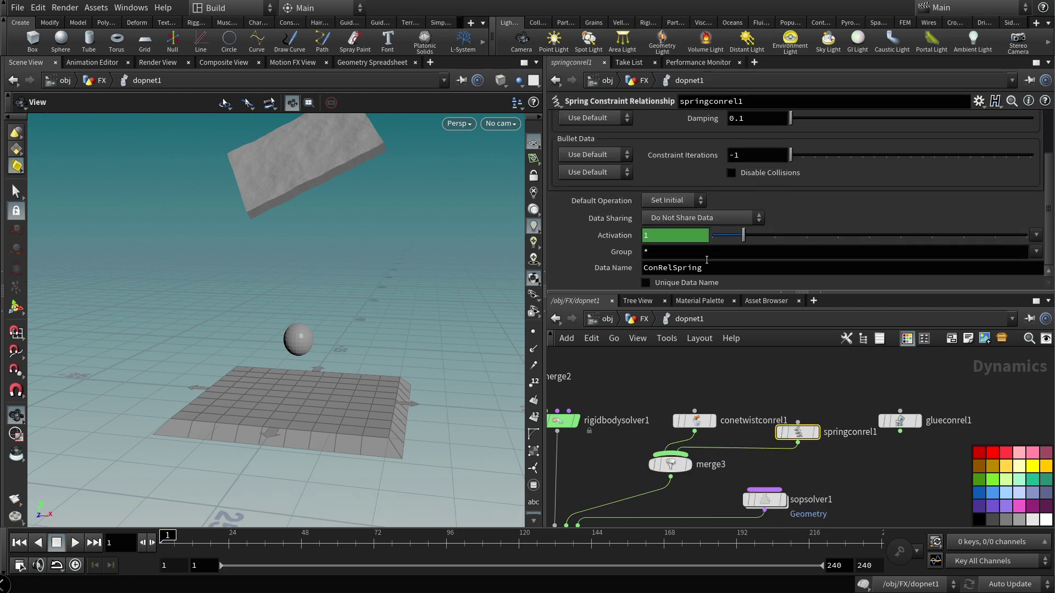
double_click(675, 268)
text(spring)
key(Return)
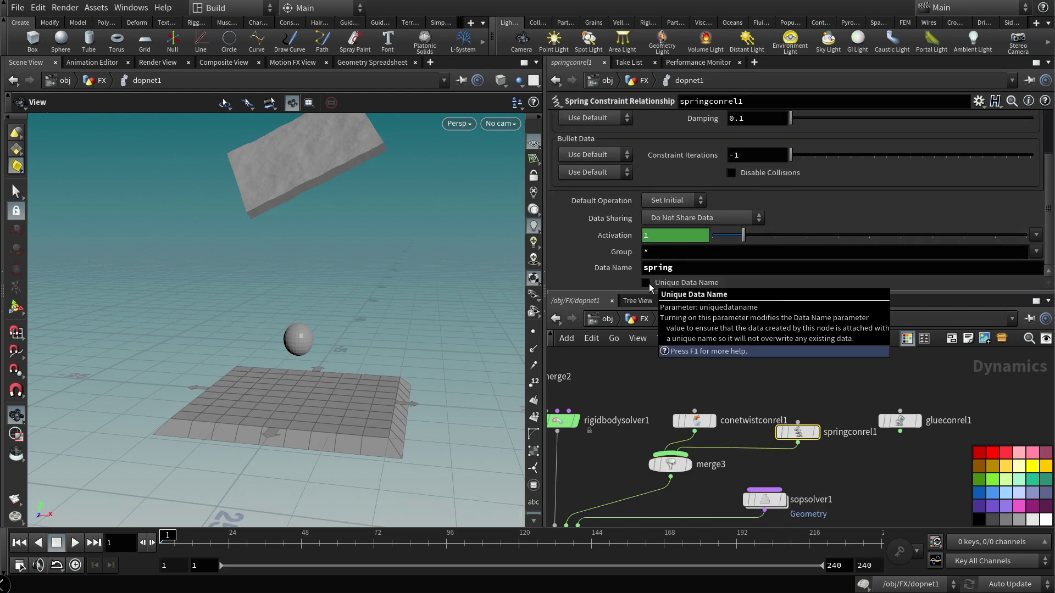
Step: Go up to the FX network, move the three-node chain ending in transform2 aside, and enlarge the network area
key(u)
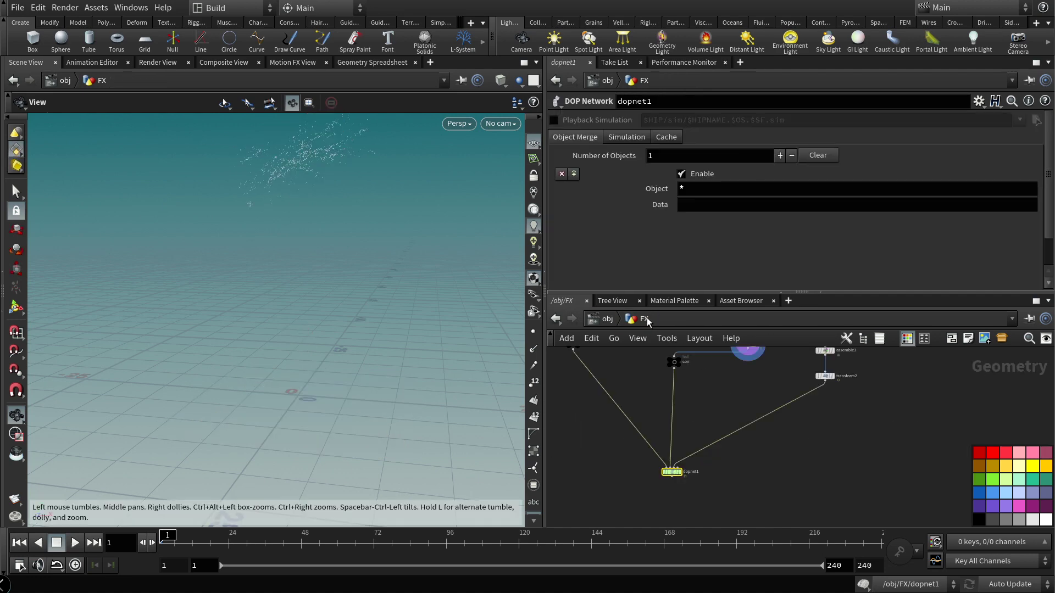
drag(711, 480, 747, 429)
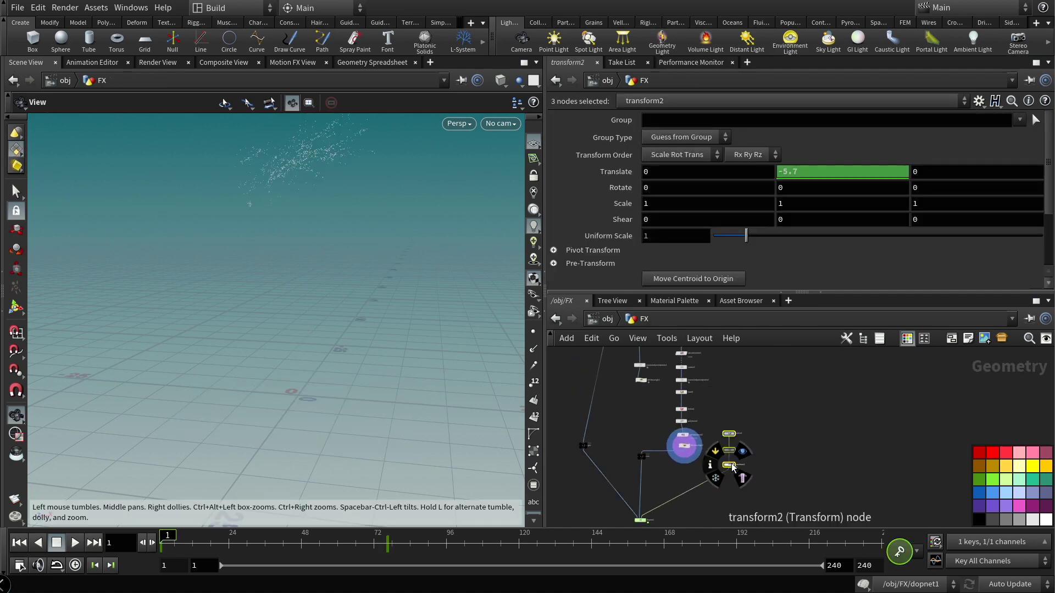
drag(731, 465, 842, 478)
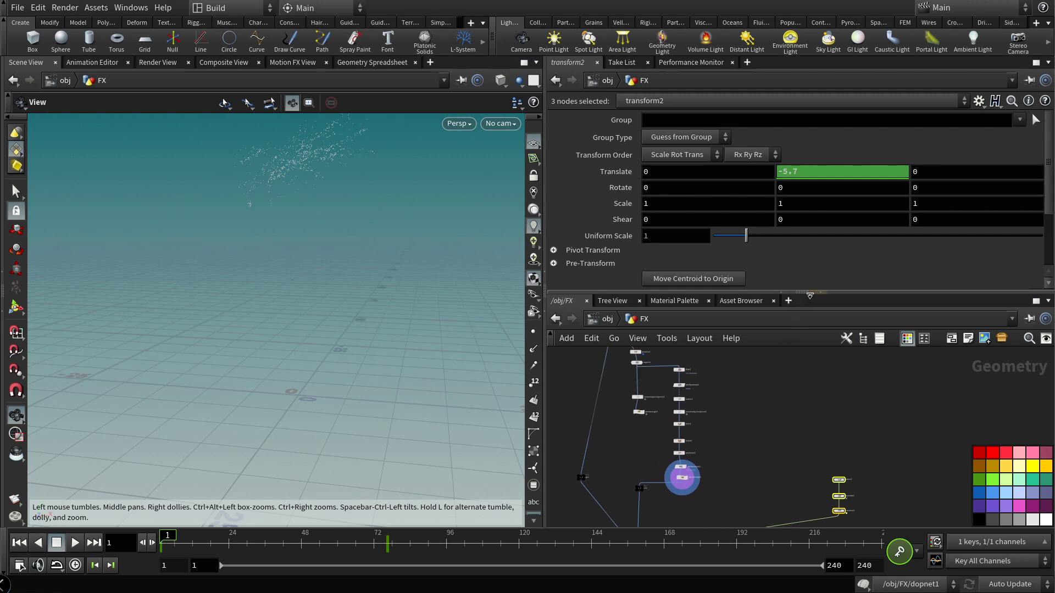
drag(810, 296, 810, 272)
scroll(712, 402, up, 5)
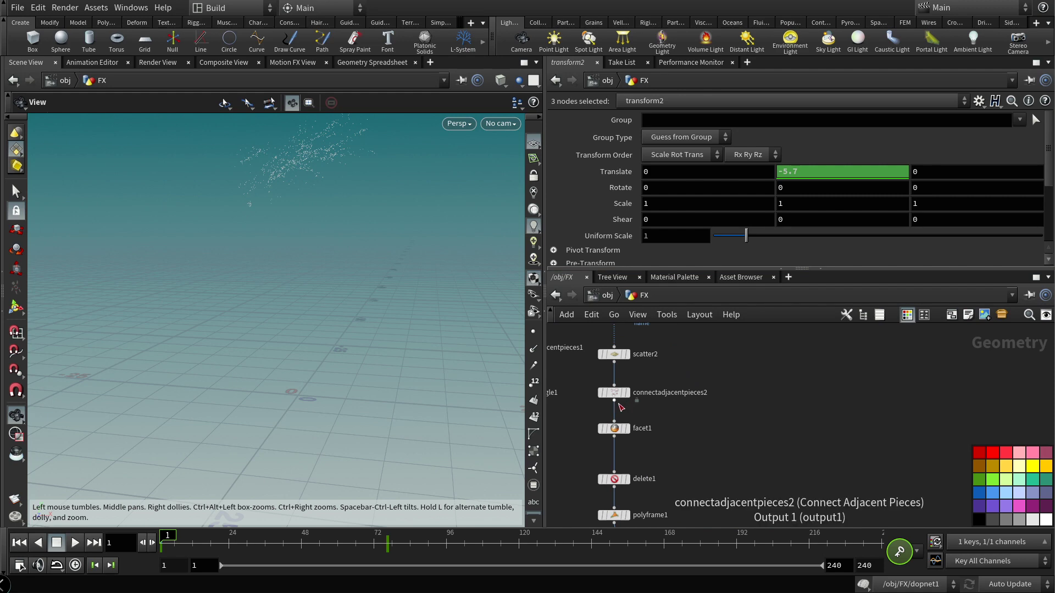
click(618, 404)
key(Tab)
text(face)
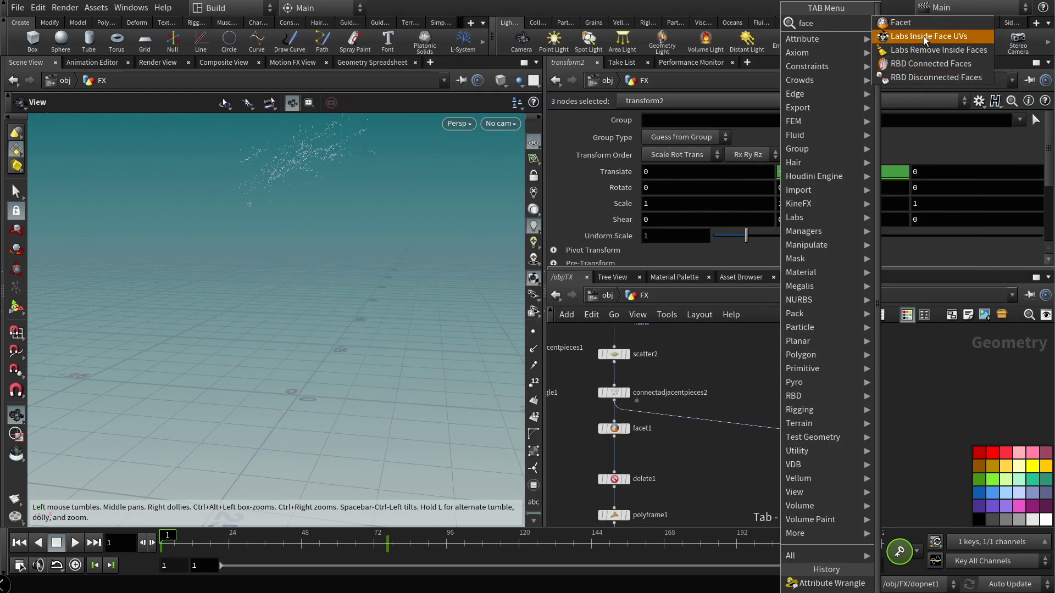
click(904, 23)
click(780, 429)
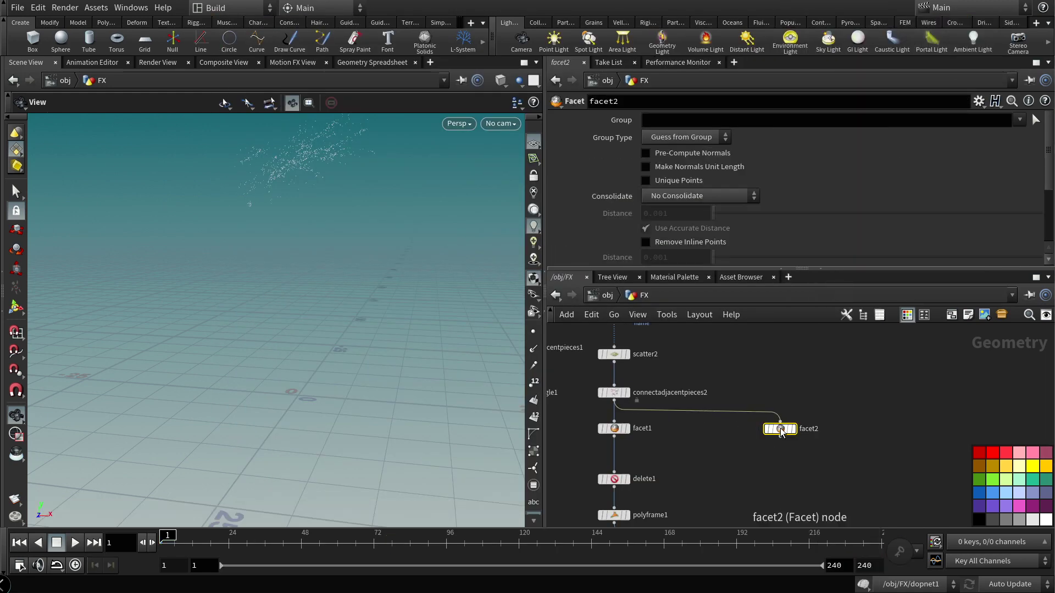
key(Delete)
Step: Add a second Delete node beside delete1 and feed it from facet1's output
key(Tab)
text(de)
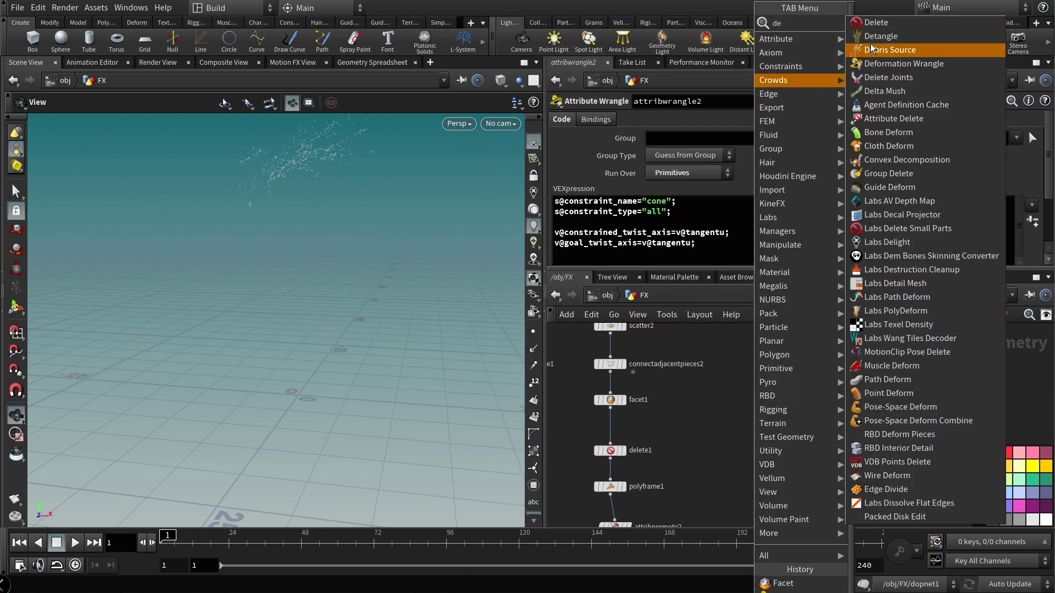
click(875, 22)
click(749, 434)
drag(610, 408, 749, 426)
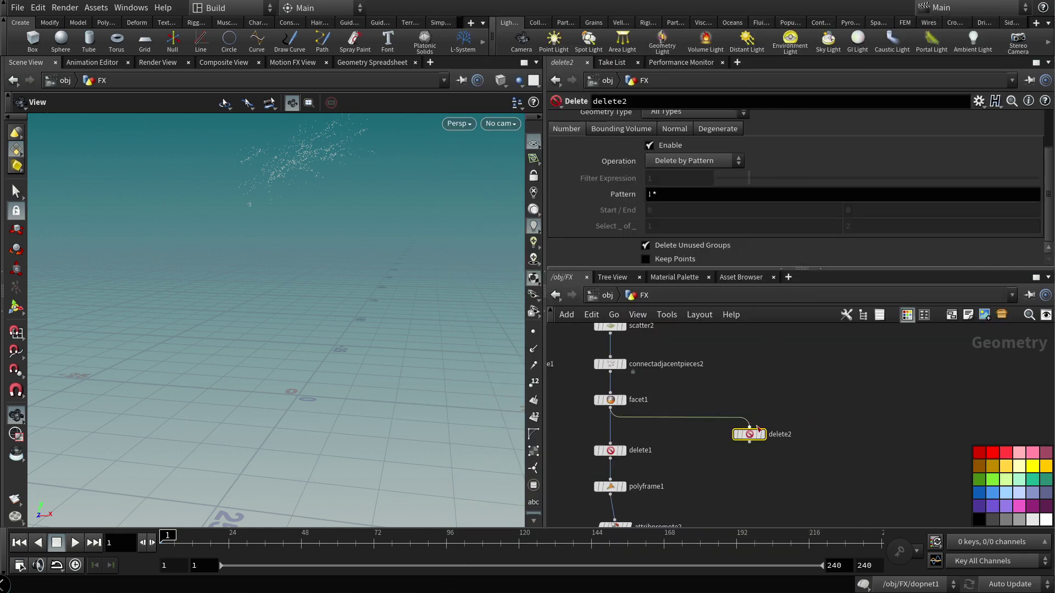
click(761, 435)
Step: Align delete2 with delete1 and set it to Delete by Range, selecting 20 of 21
click(627, 451)
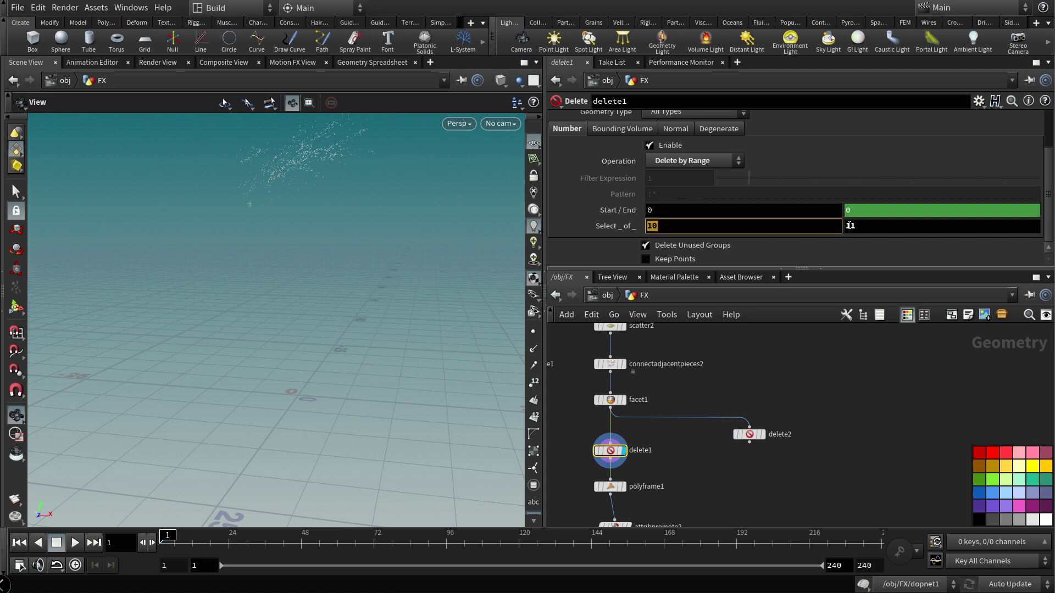
click(749, 434)
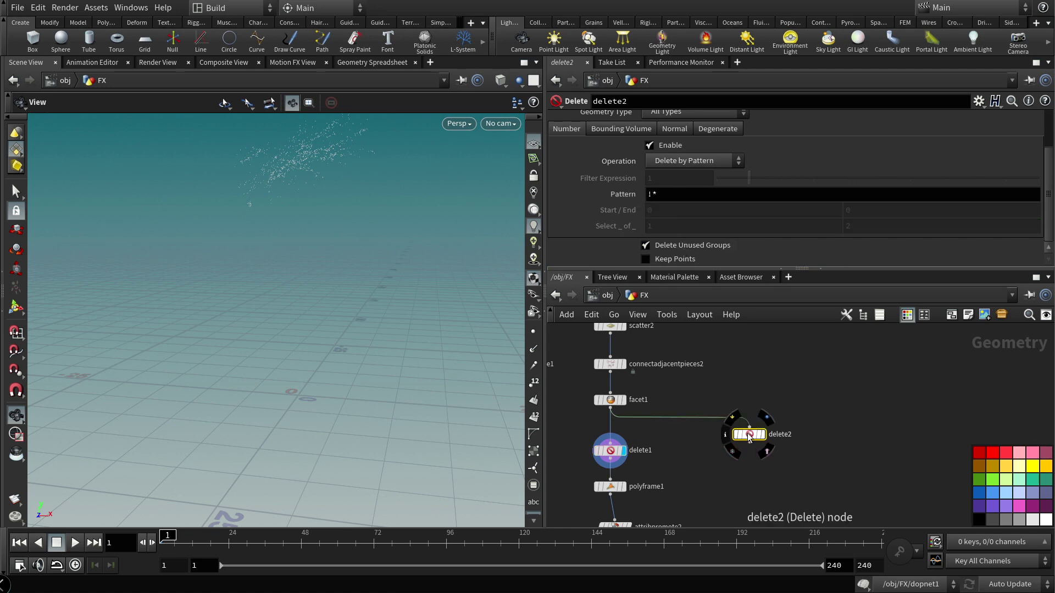
drag(749, 434, 761, 450)
click(668, 163)
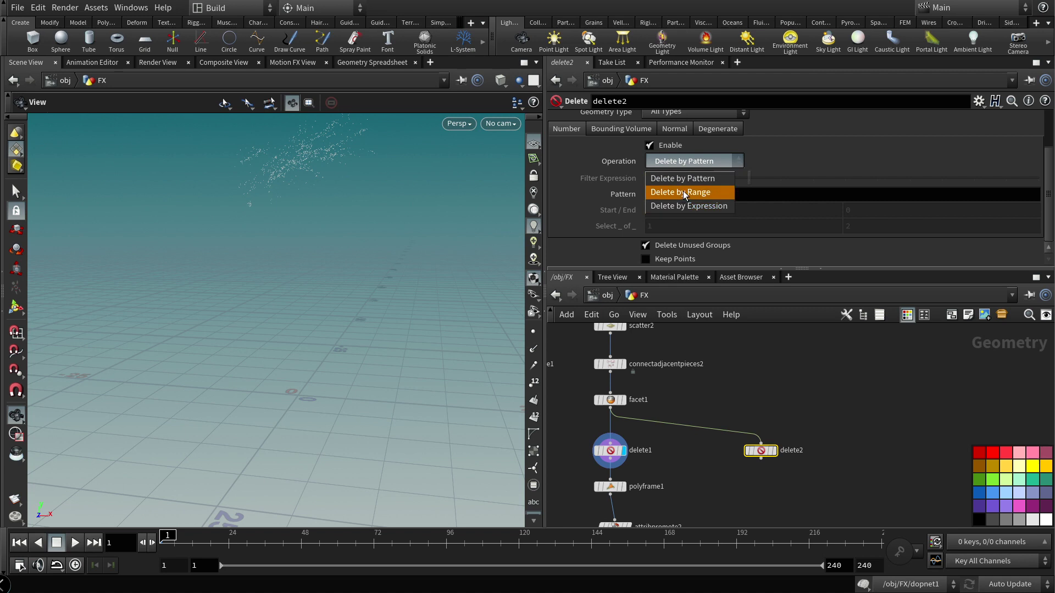
click(683, 192)
click(691, 219)
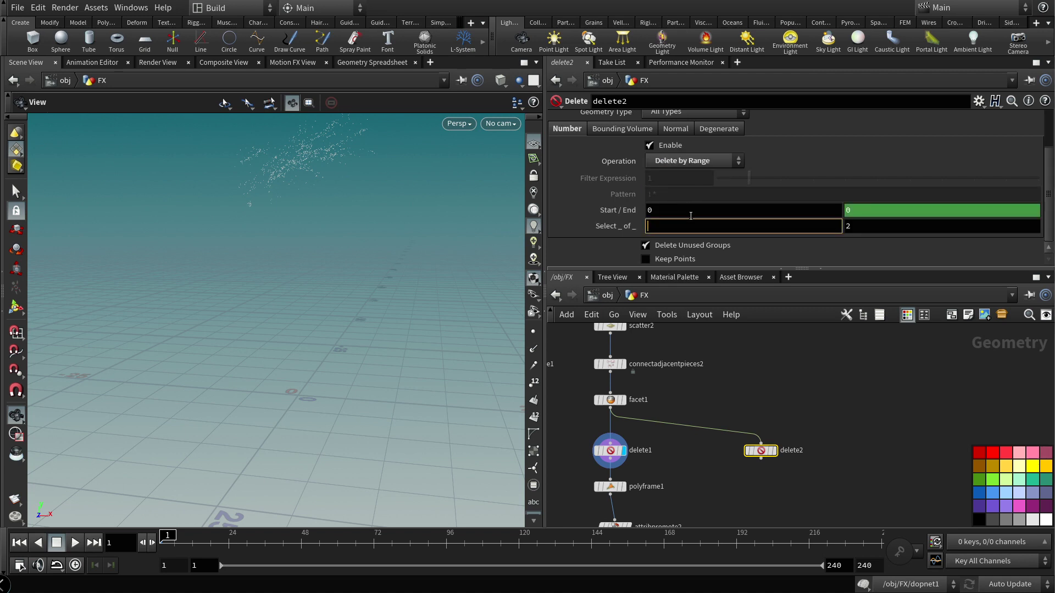
text(20)
key(Tab)
text(21)
key(Return)
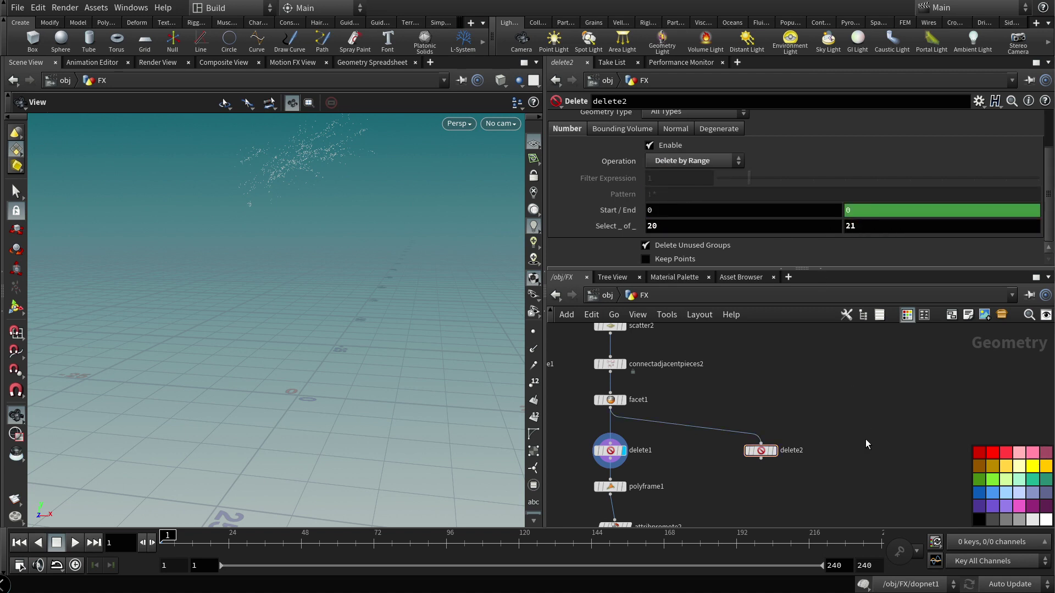
Step: Display delete2 and open its node information to check the remaining primitives
mouse_move(775, 455)
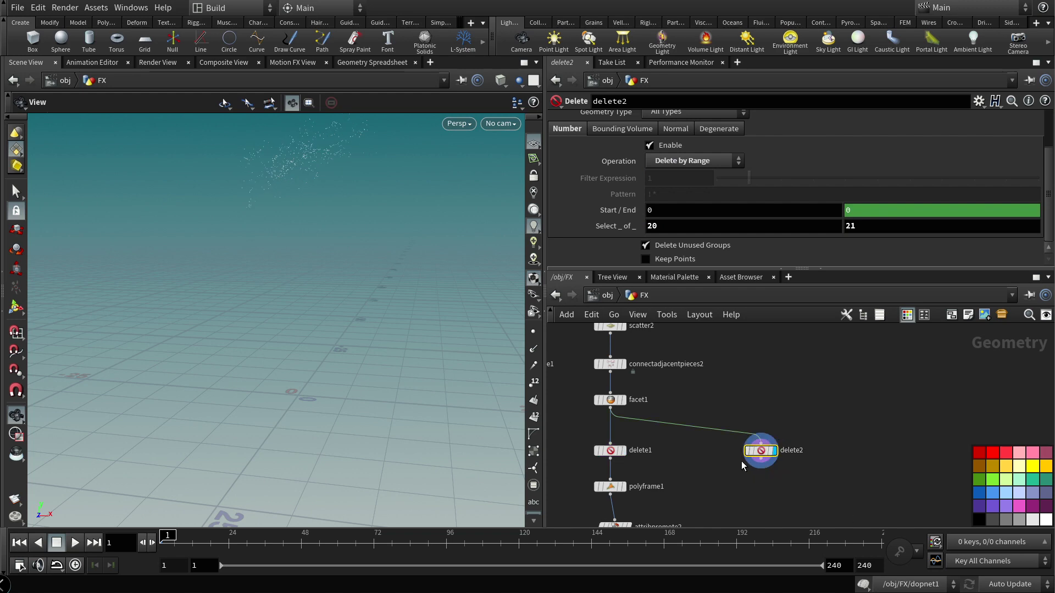
click(737, 454)
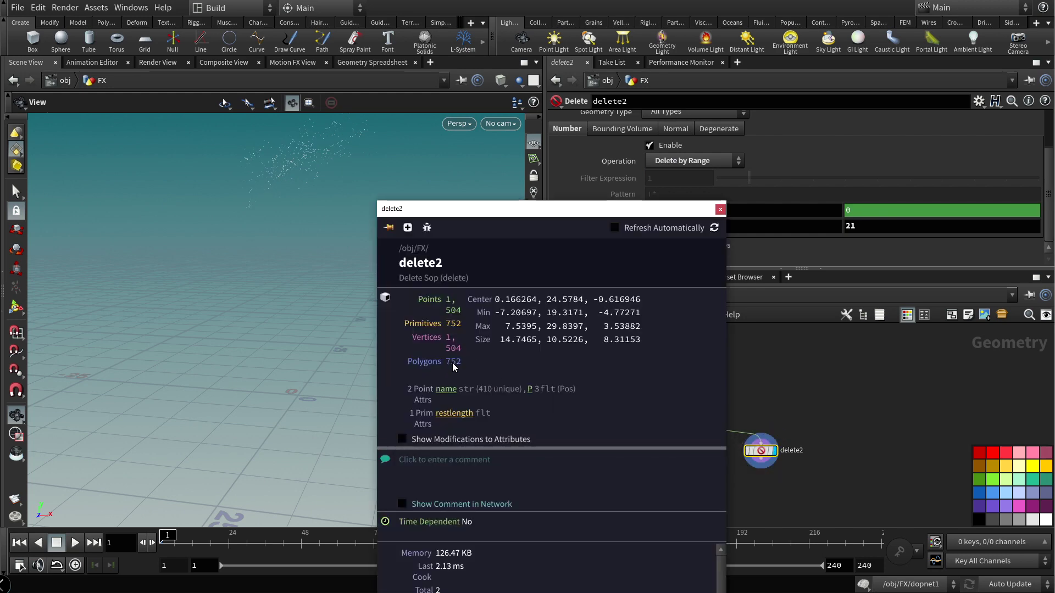
Step: Close the node information, add an Attribute Wrangle fed by delete2, and set it to run over Primitives
click(720, 209)
scroll(821, 404, down, 3)
key(Tab)
text(at w)
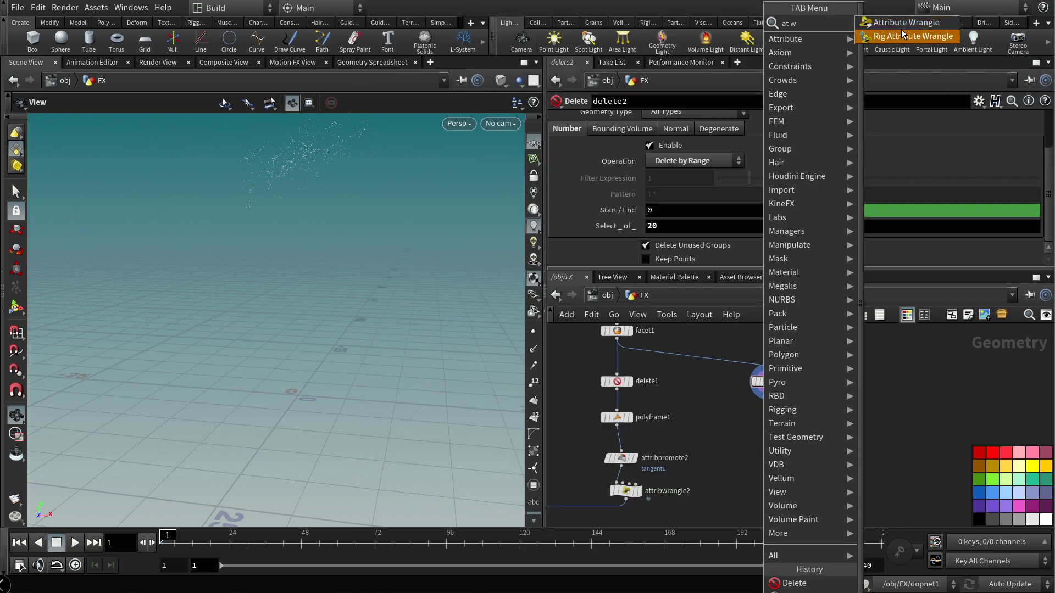
click(904, 23)
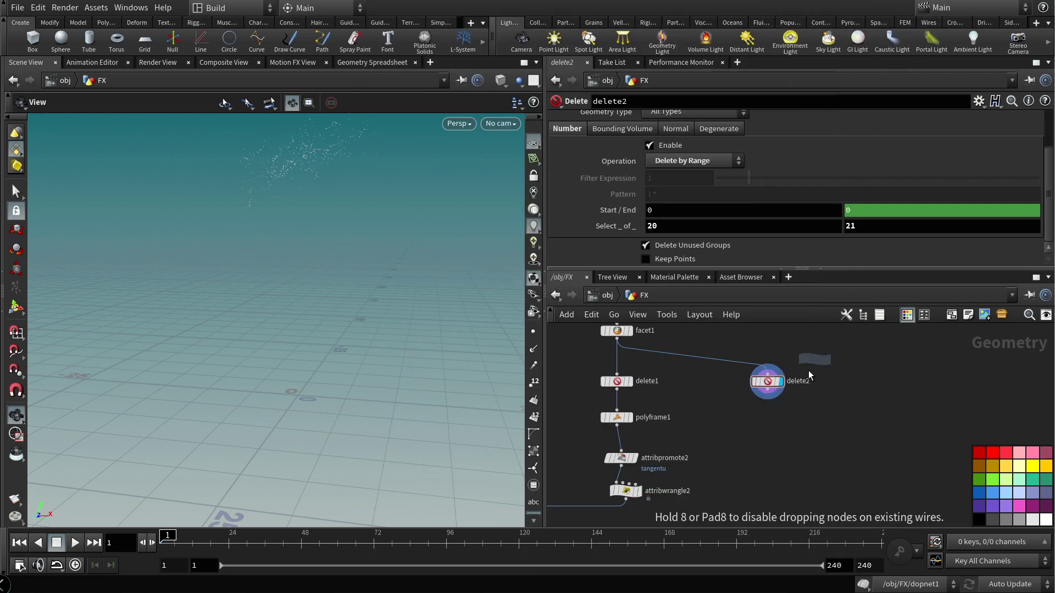
click(768, 429)
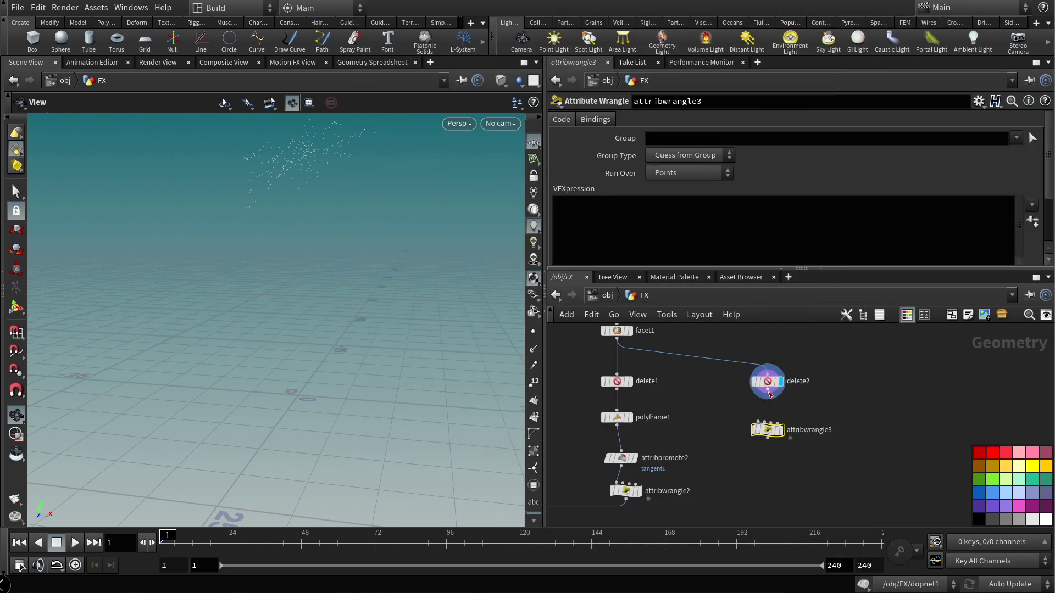
click(684, 172)
click(666, 205)
Step: Write VEX in attribwrangle3 setting s@constraint_name="spring"; and s@constraint_type="all"; on separate lines
click(658, 212)
text(s)
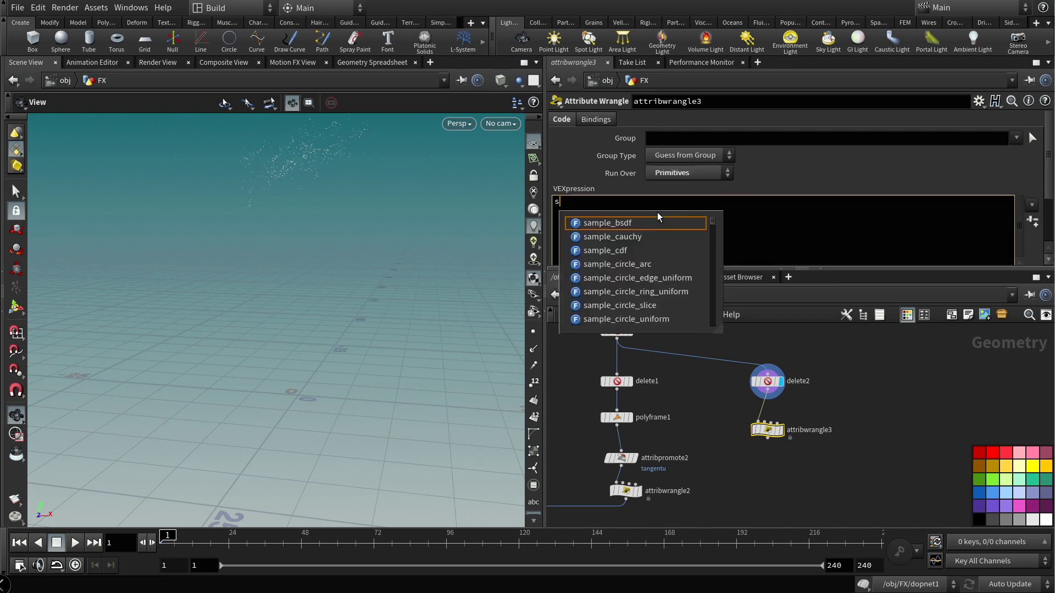
text(@consr)
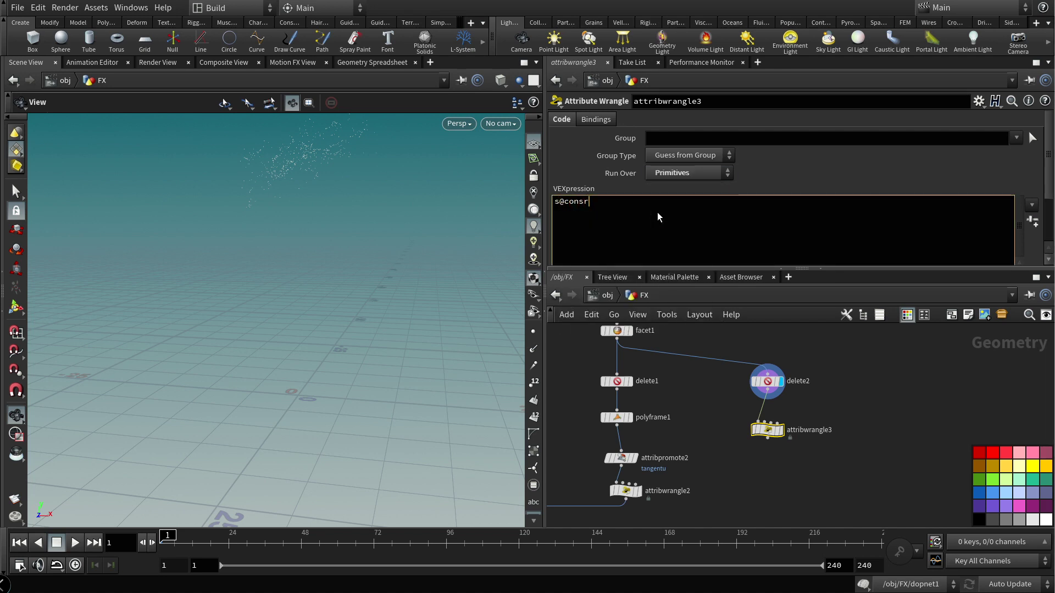
key(BackSpace)
text(traint_name)
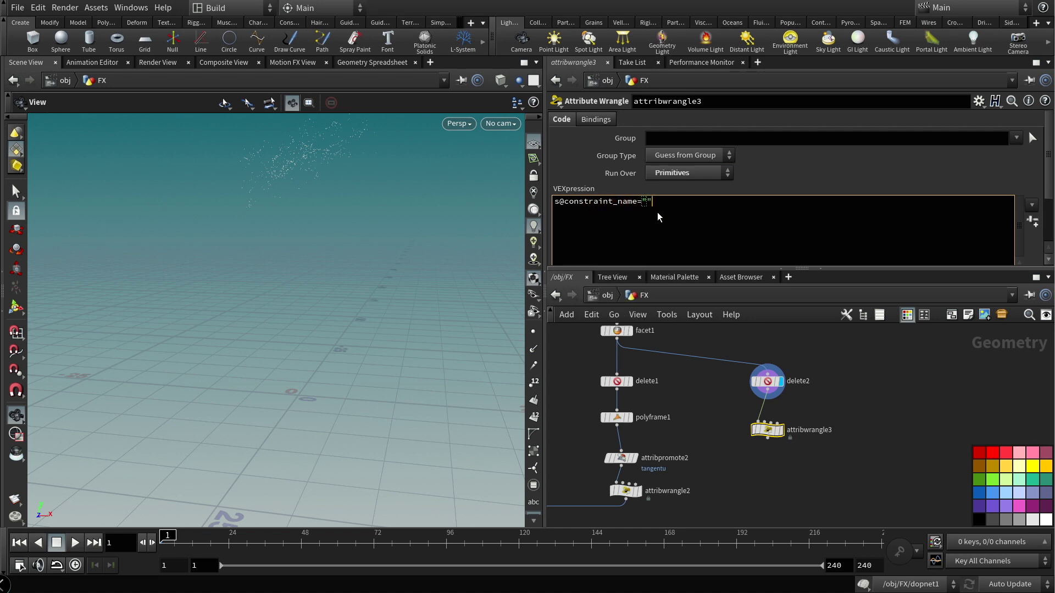
text(="spring)
key(Return)
text(s@consrta)
key(BackSpace)
key(BackSpace)
text(traint_type="all)
Step: Insert a Merge node after attribwrangle2, connect attribwrangle3 to it as a second input, and display the merge
scroll(734, 426, down, 4)
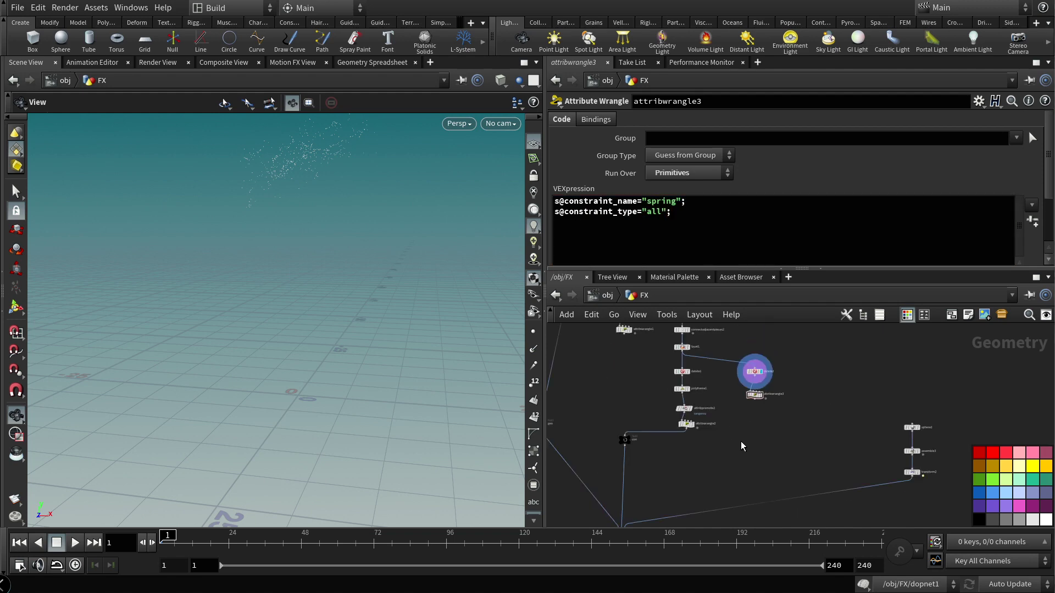
key(Tab)
key(Return)
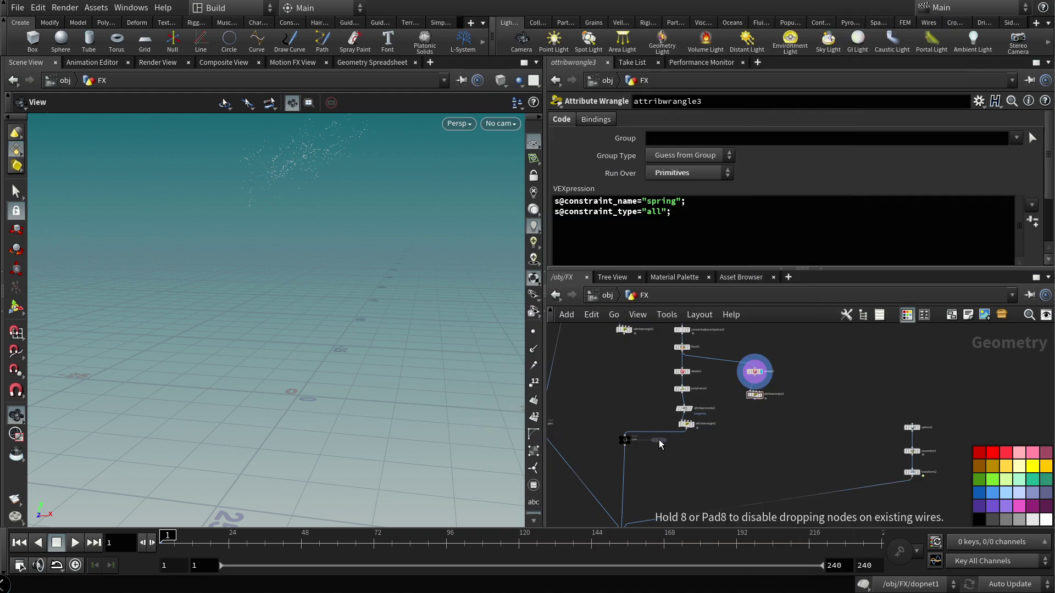
click(703, 449)
scroll(763, 417, up, 1)
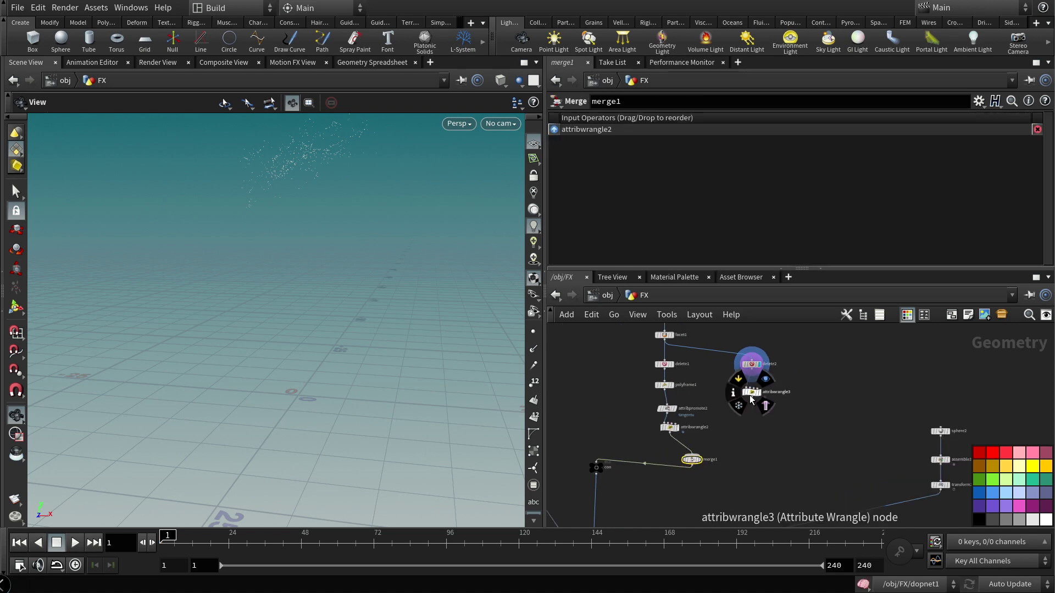
click(750, 393)
drag(751, 399, 692, 459)
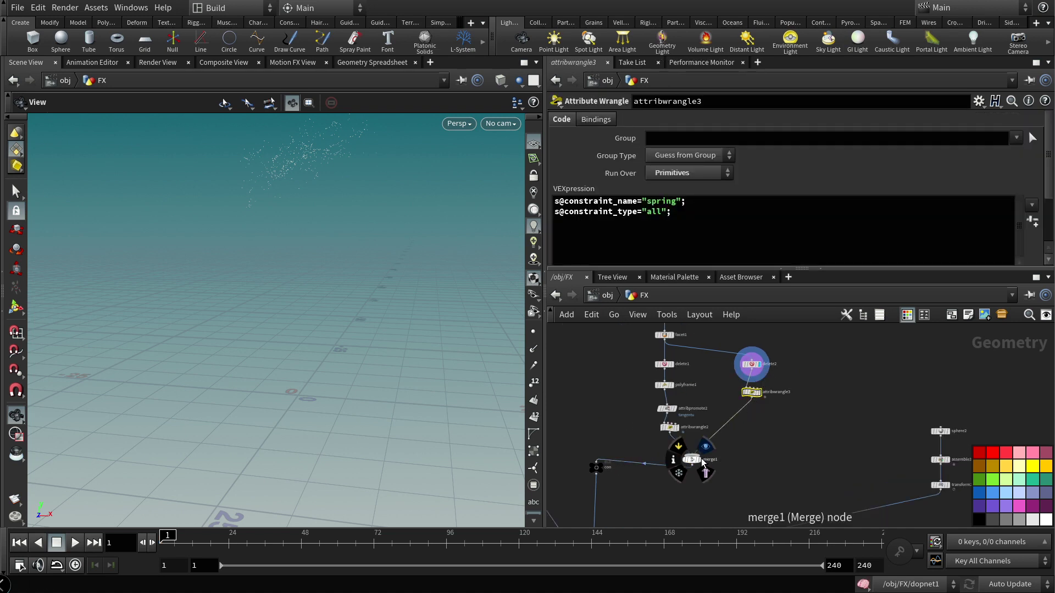
click(692, 459)
middle_drag(672, 510, 737, 415)
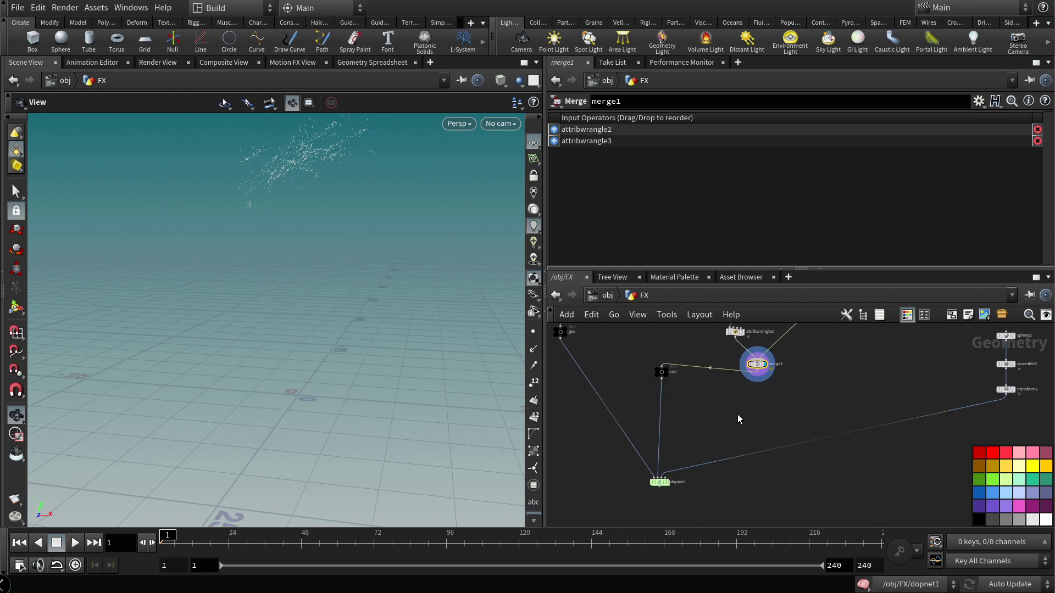
Step: Enter dopnet1, move conetwistconrel1 up above merge3, and select constraintnetwork1 to show its guides
scroll(709, 436, up, 3)
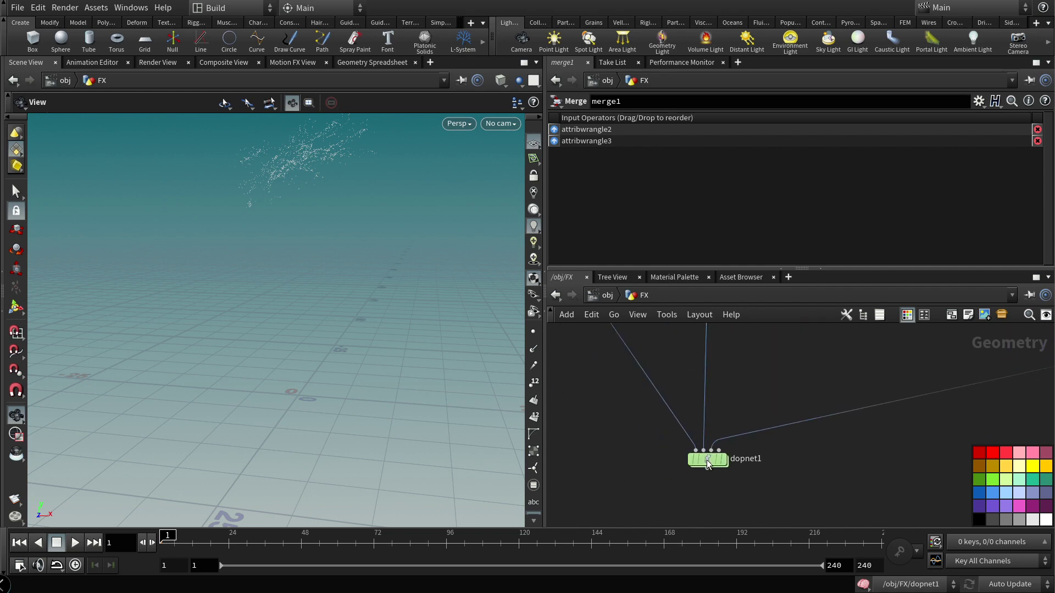
double_click(708, 461)
drag(857, 269, 824, 196)
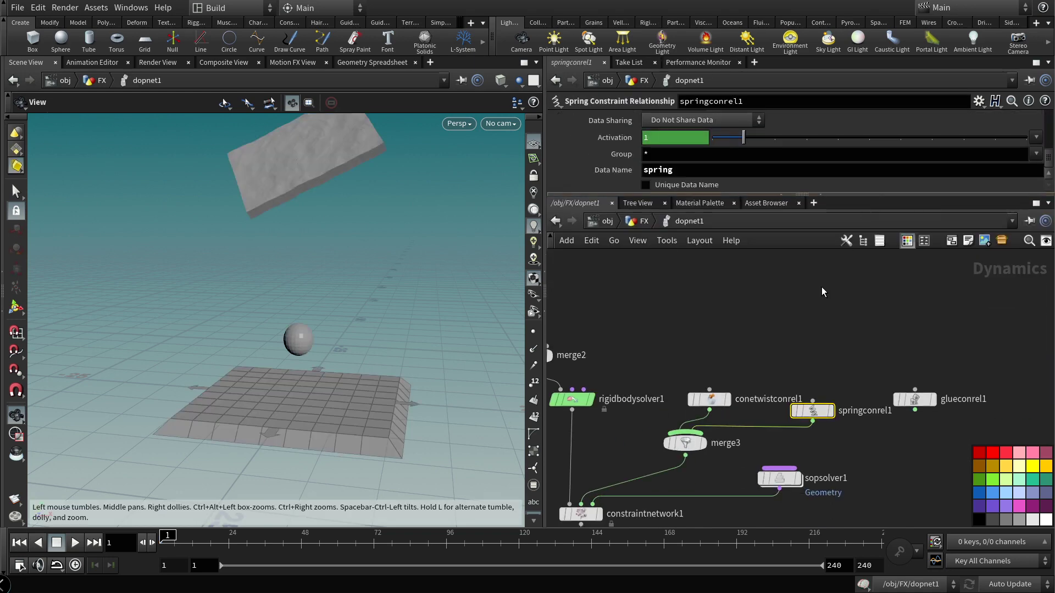
middle_drag(823, 287, 893, 292)
drag(781, 411, 773, 372)
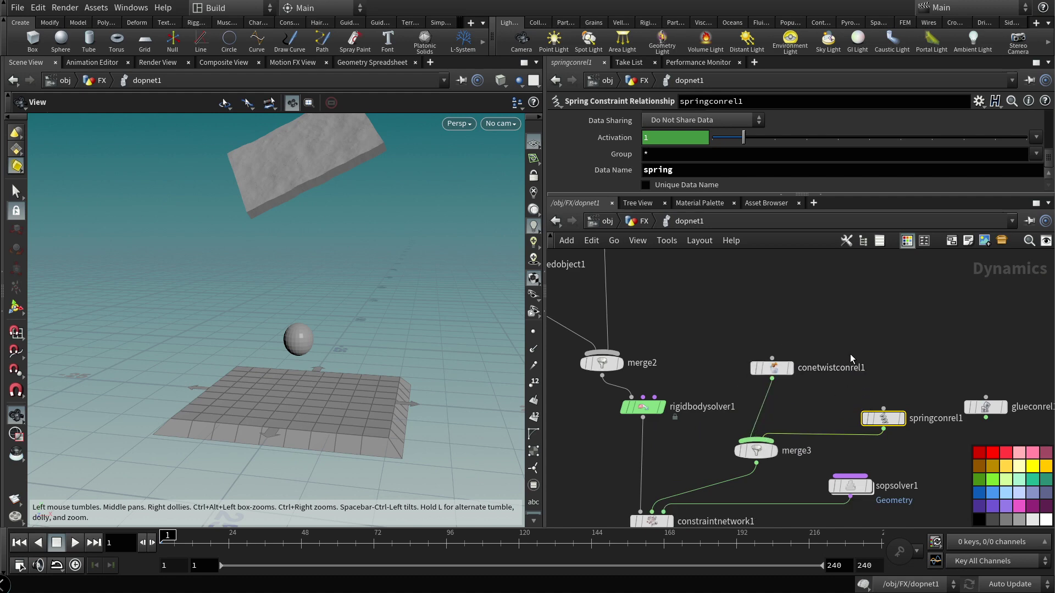
middle_drag(850, 357, 871, 297)
click(677, 462)
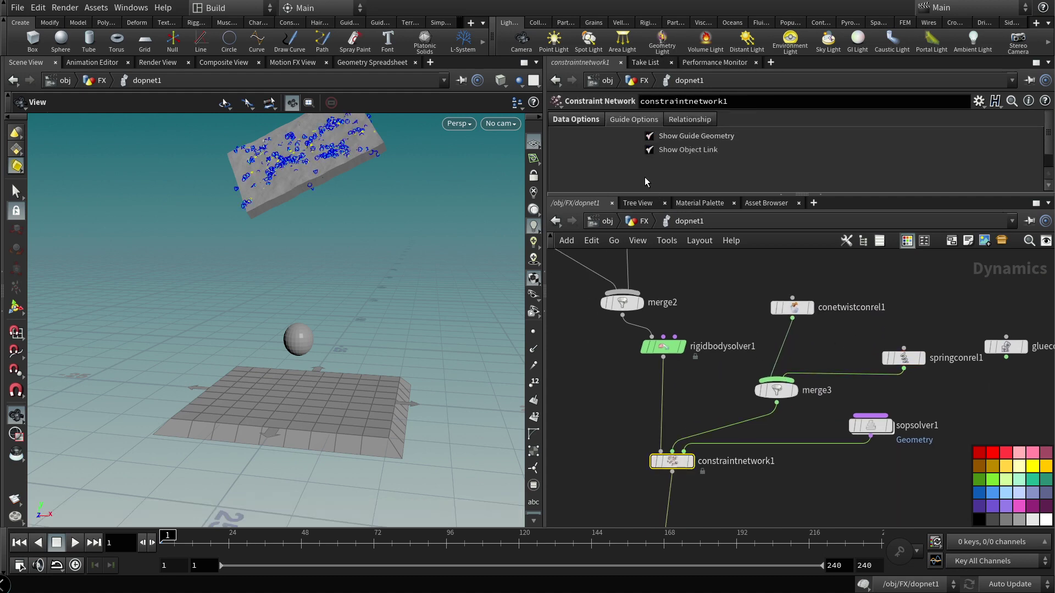
Step: Turn off Display Geometry on rbdpackedobject1 and enlarge its parameter area
middle_drag(720, 305, 802, 436)
scroll(582, 310, up, 3)
middle_drag(623, 314, 704, 332)
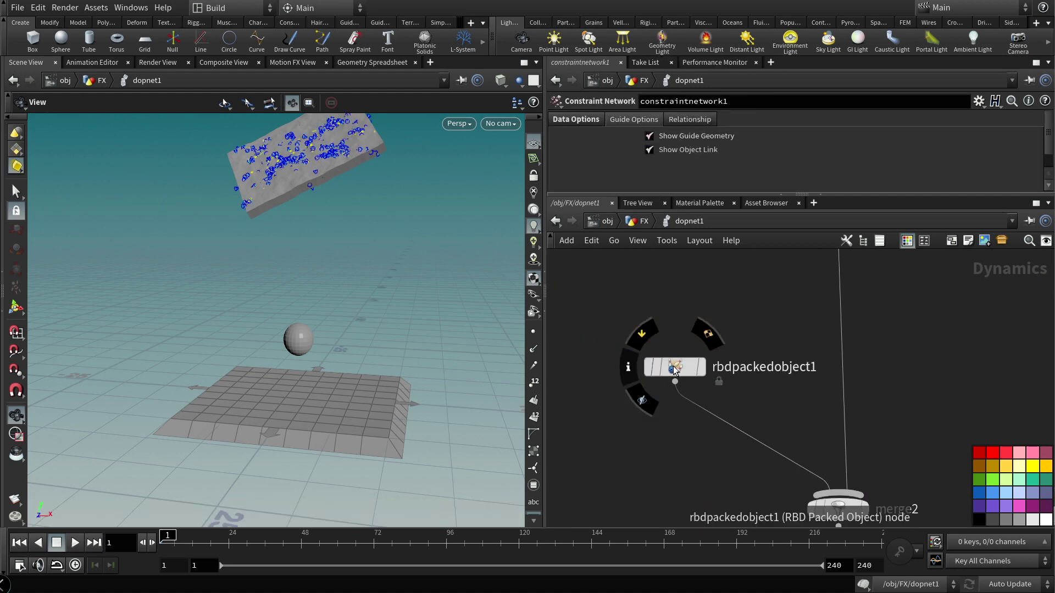
click(675, 368)
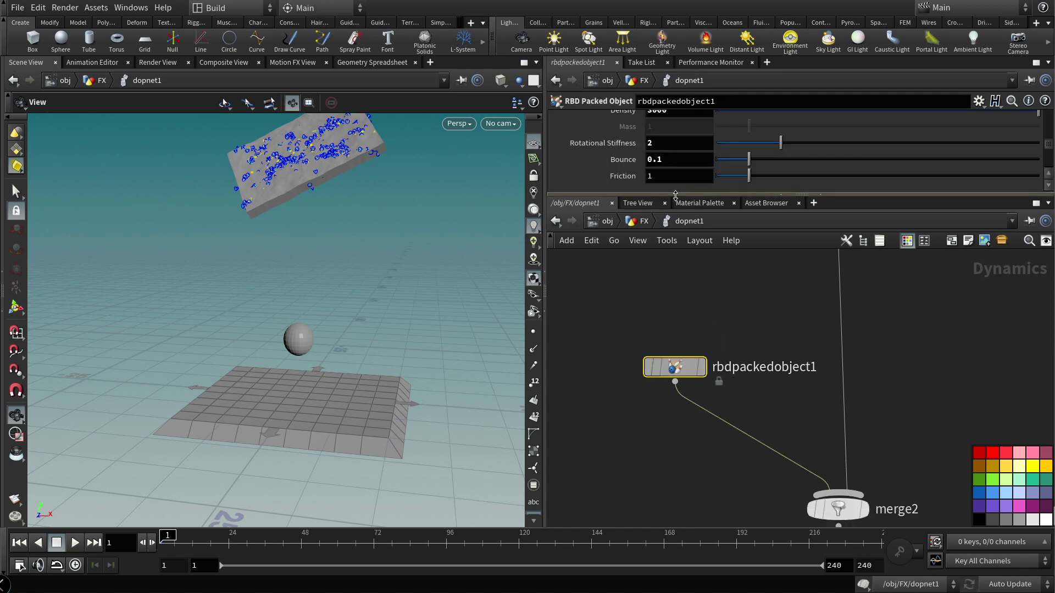
drag(676, 196, 664, 281)
scroll(665, 201, up, 5)
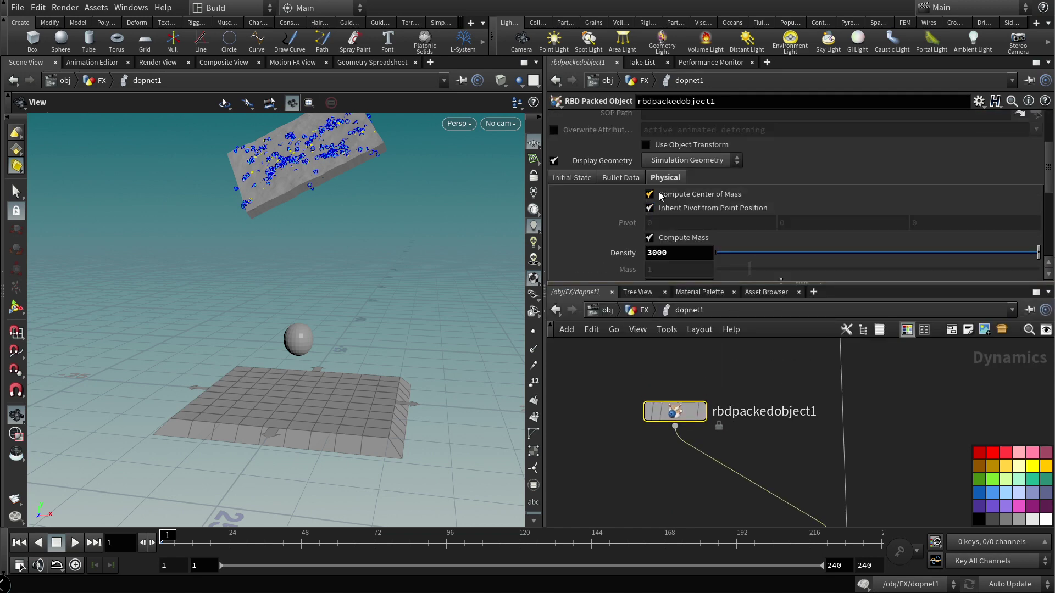
click(564, 164)
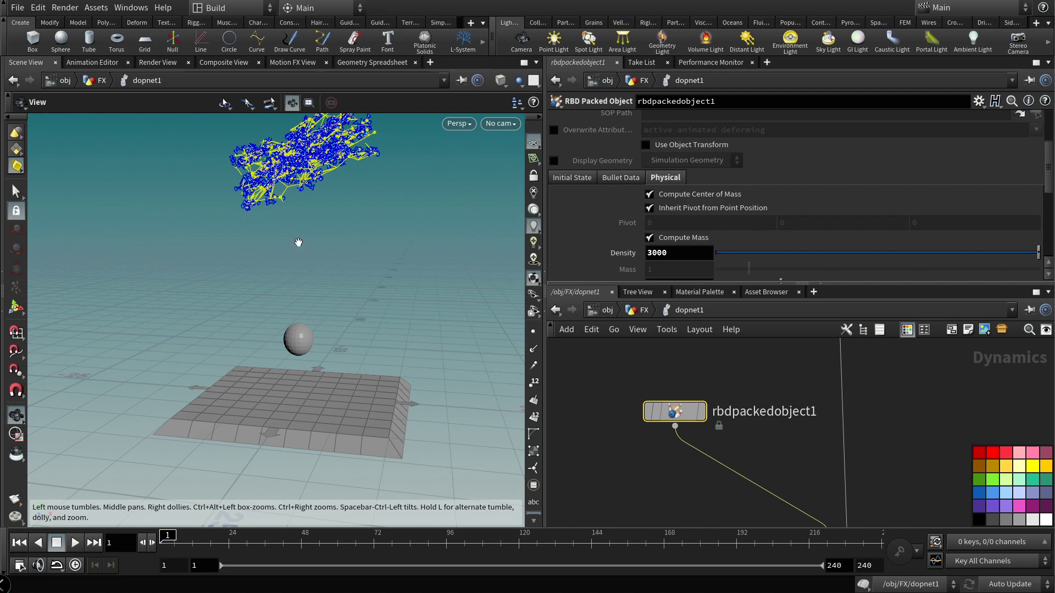
Step: Orbit to face the sphere and play the simulation to examine how the spring constraints stretch over it
right_drag(299, 242, 336, 241)
click(61, 544)
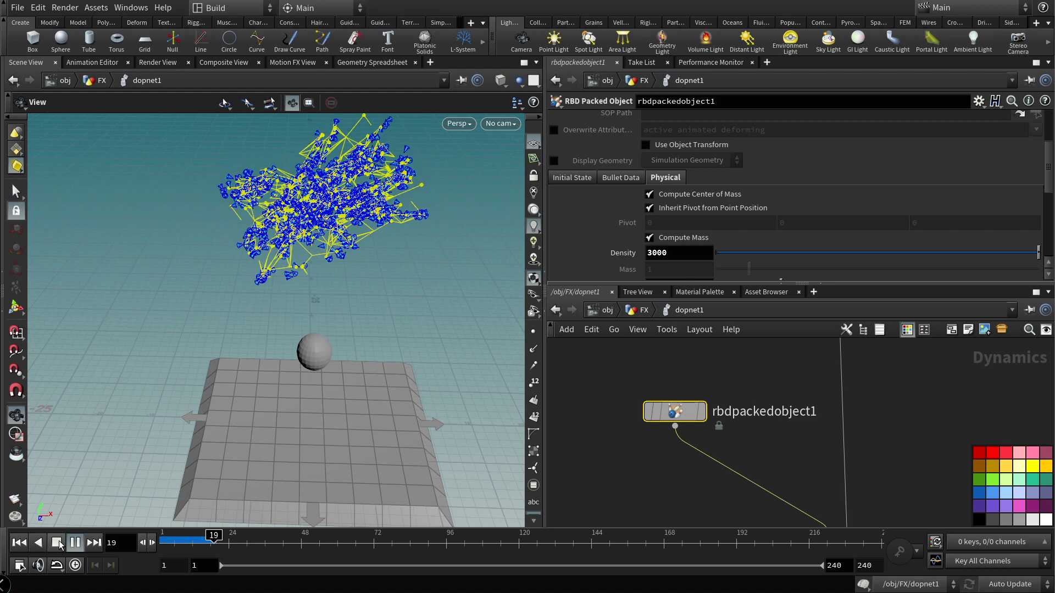
click(56, 543)
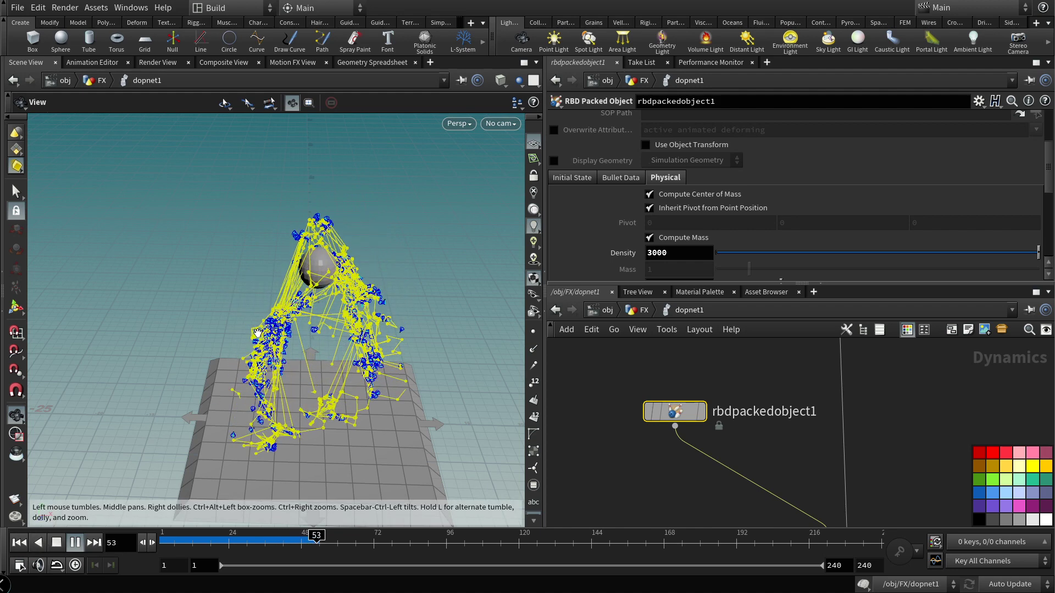
click(57, 544)
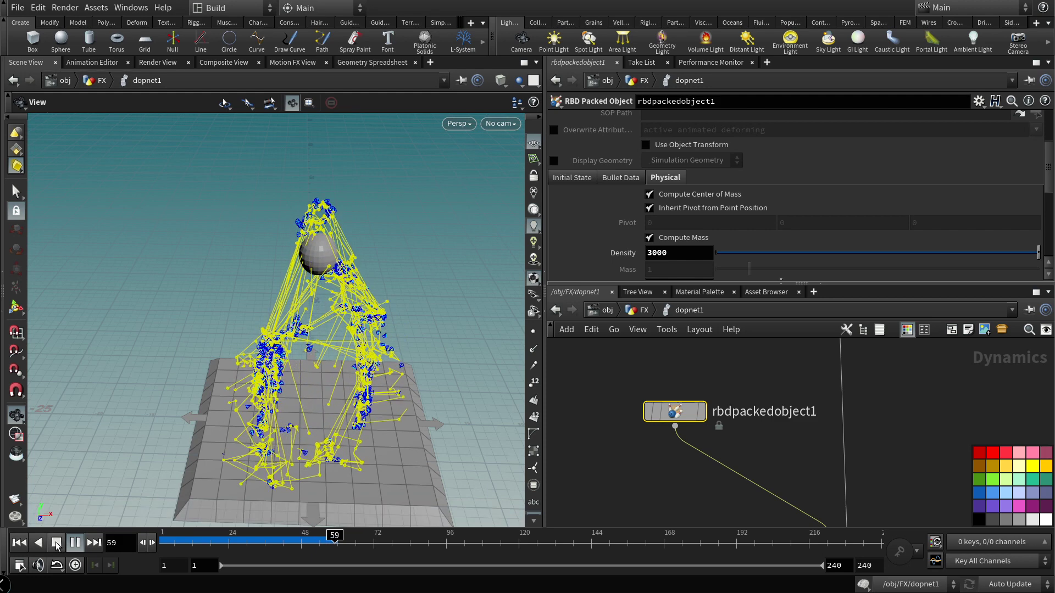
Step: Move springconrel1 beside conetwistconrel1 and set its Strength to 500000
middle_drag(946, 406, 809, 385)
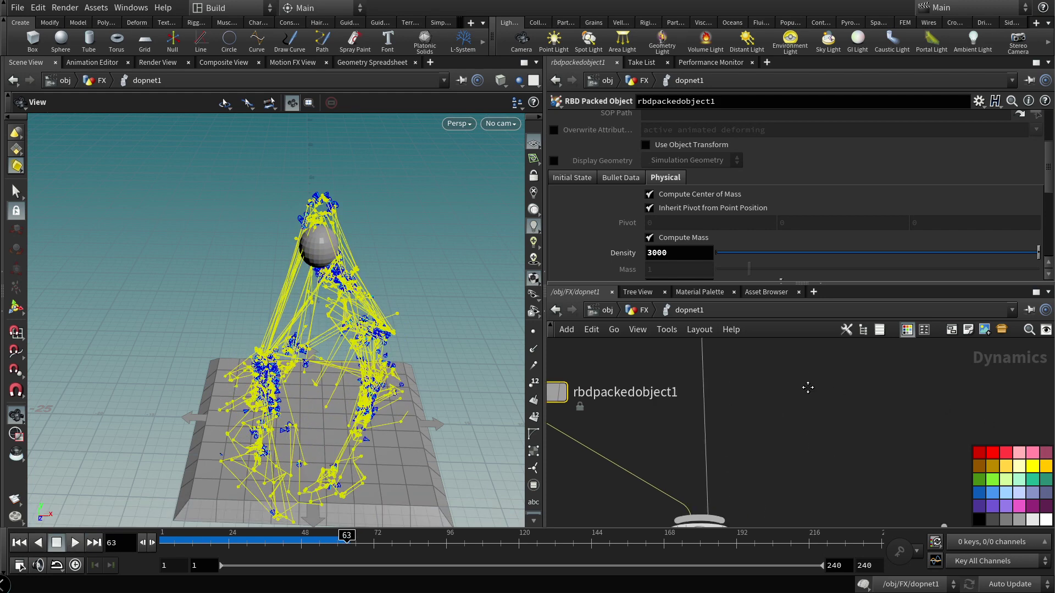
scroll(870, 396, down, 3)
scroll(839, 440, up, 4)
mouse_move(789, 463)
drag(789, 463, 795, 416)
scroll(857, 202, up, 5)
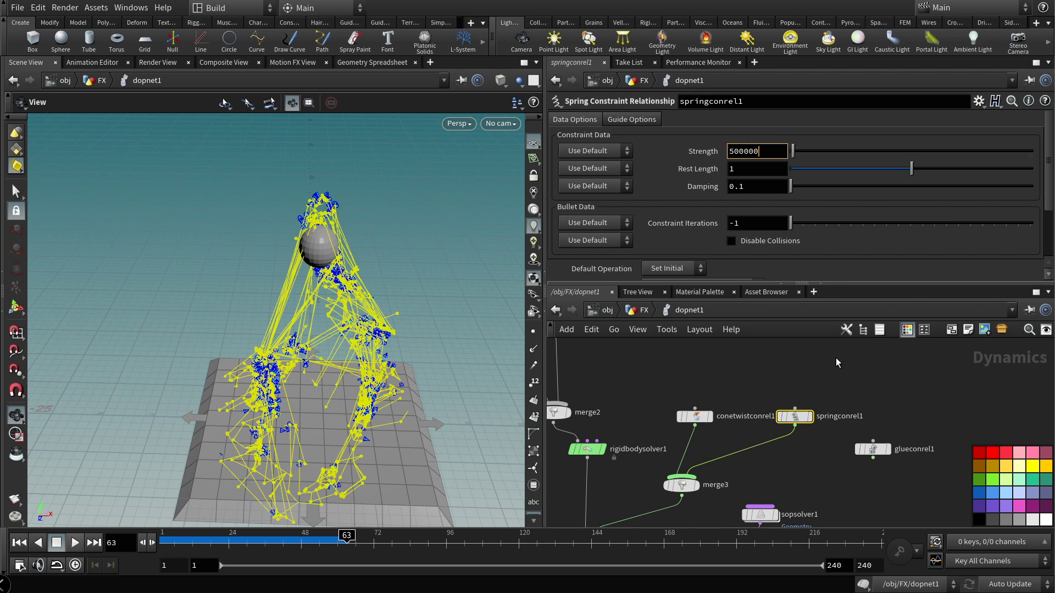
key(Return)
Step: Replay the simulation from the first frame to examine the stiffer springs, then stop playback
click(20, 543)
click(75, 544)
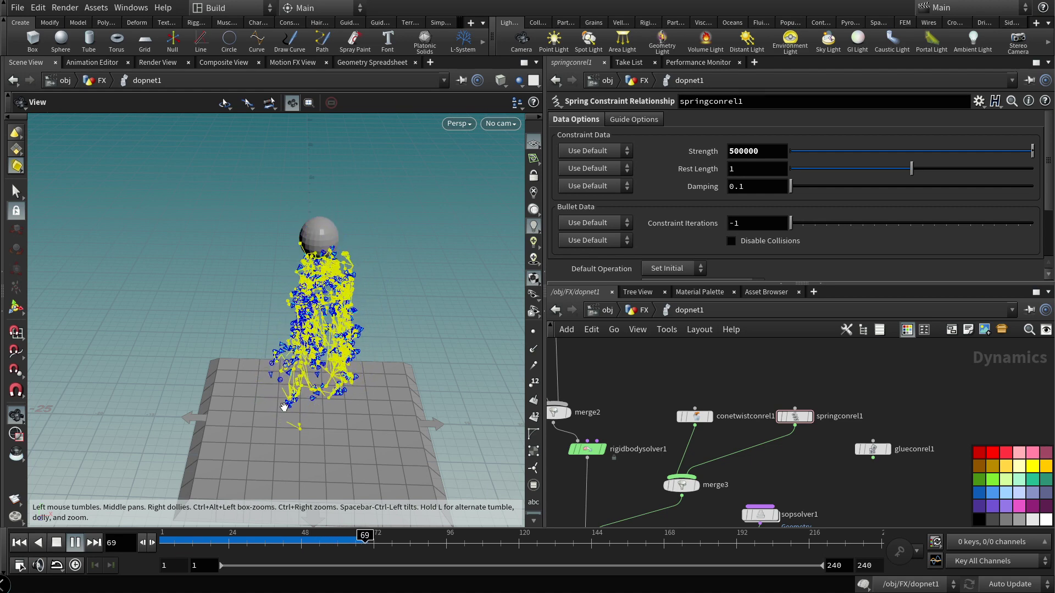
click(55, 543)
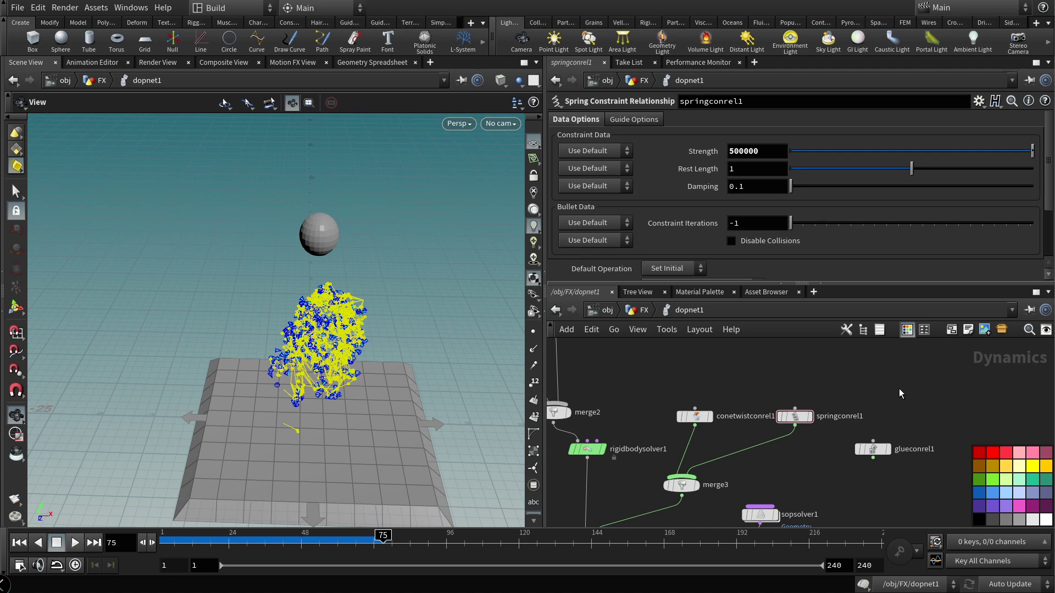
Step: Inside sopsolver1, add an Attribute Wrangle fed by attribwrangle1 and set it to run over Primitives
scroll(915, 413, down, 3)
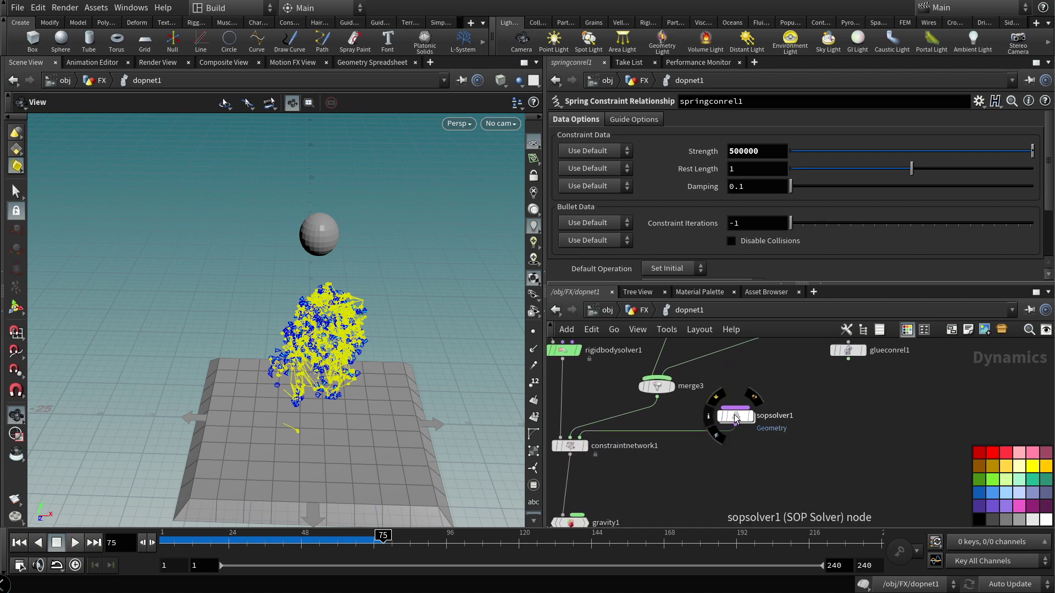
double_click(768, 416)
scroll(767, 421, up, 3)
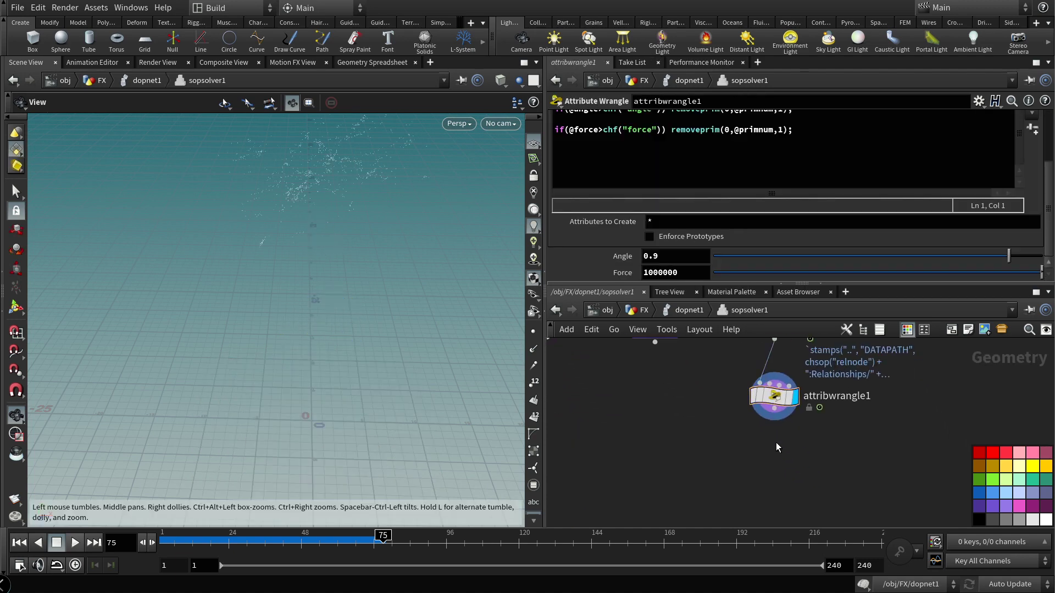
key(Tab)
text(at w)
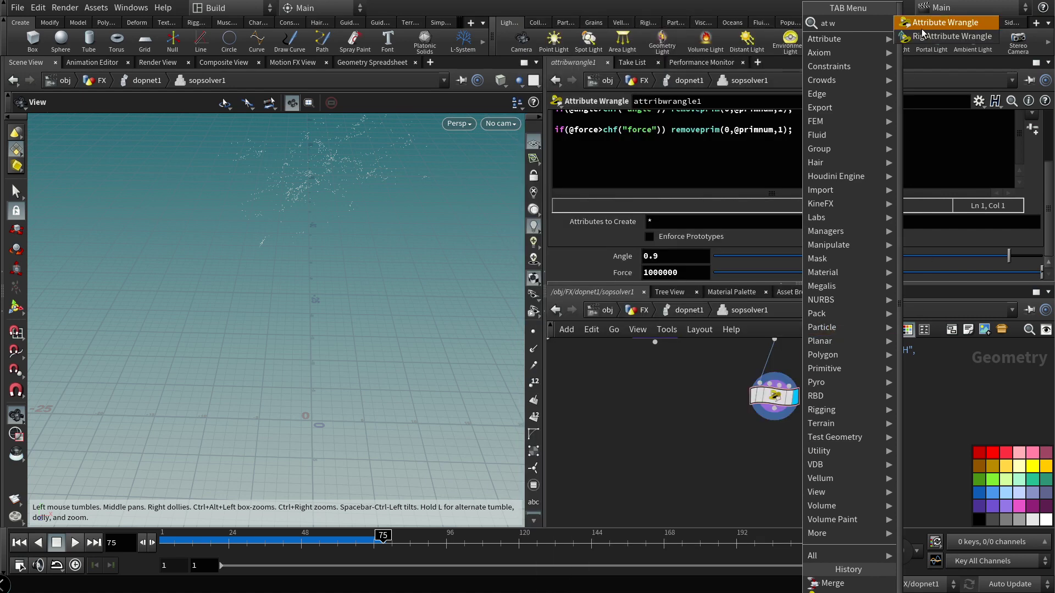
click(937, 23)
click(782, 434)
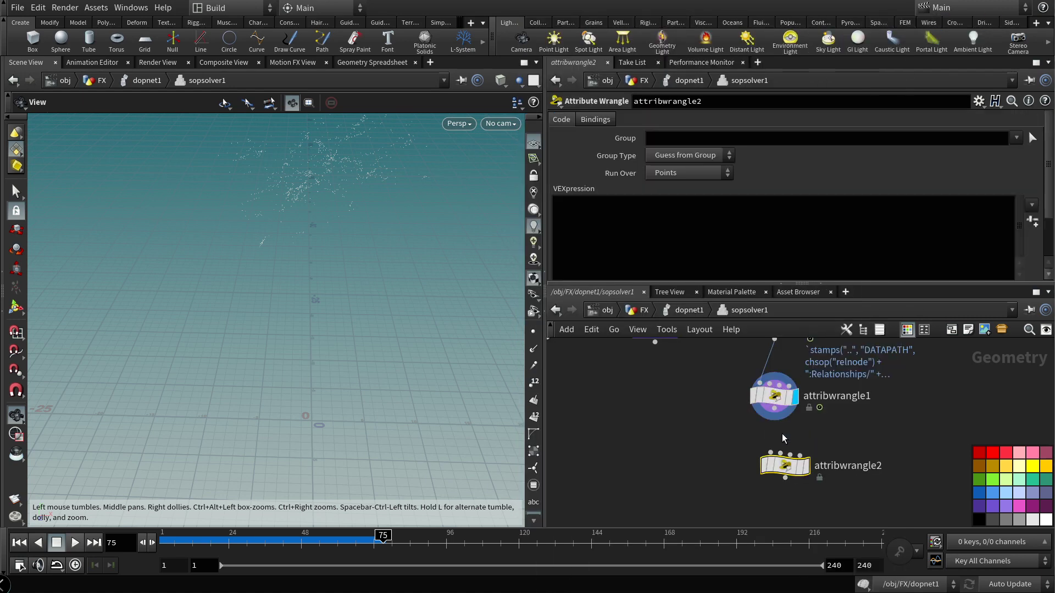
click(688, 173)
click(675, 202)
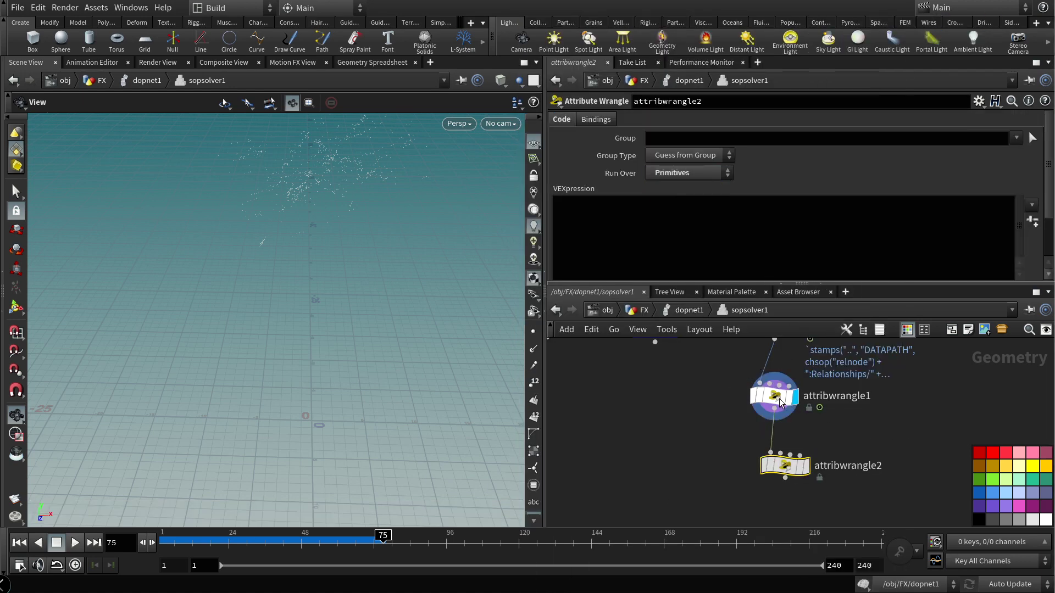
click(779, 398)
scroll(857, 172, up, 5)
drag(758, 138, 589, 130)
key(ctrl+c)
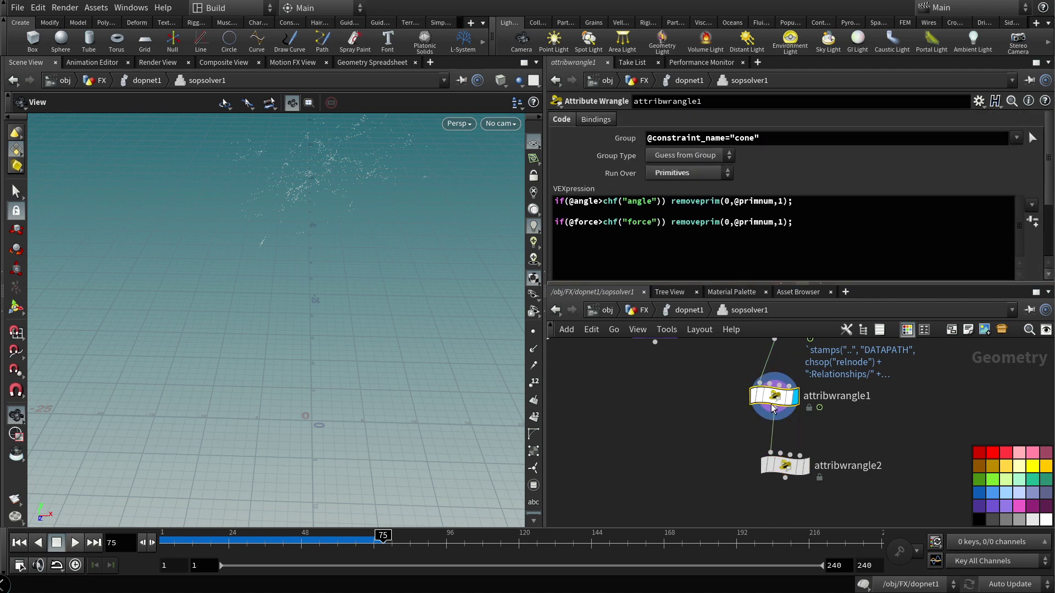
drag(785, 465, 781, 462)
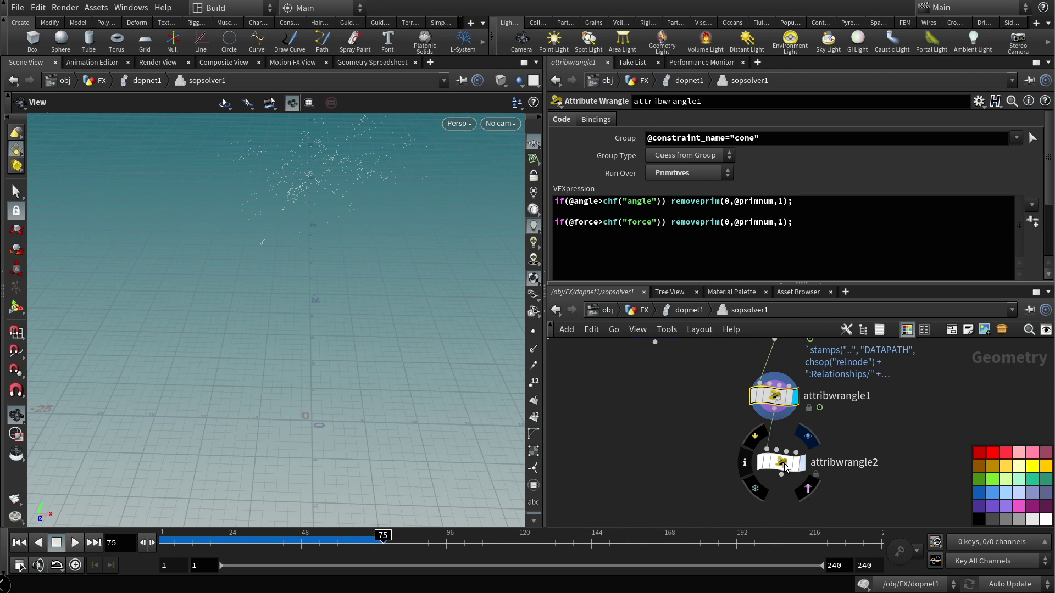
click(783, 463)
key(ctrl+v)
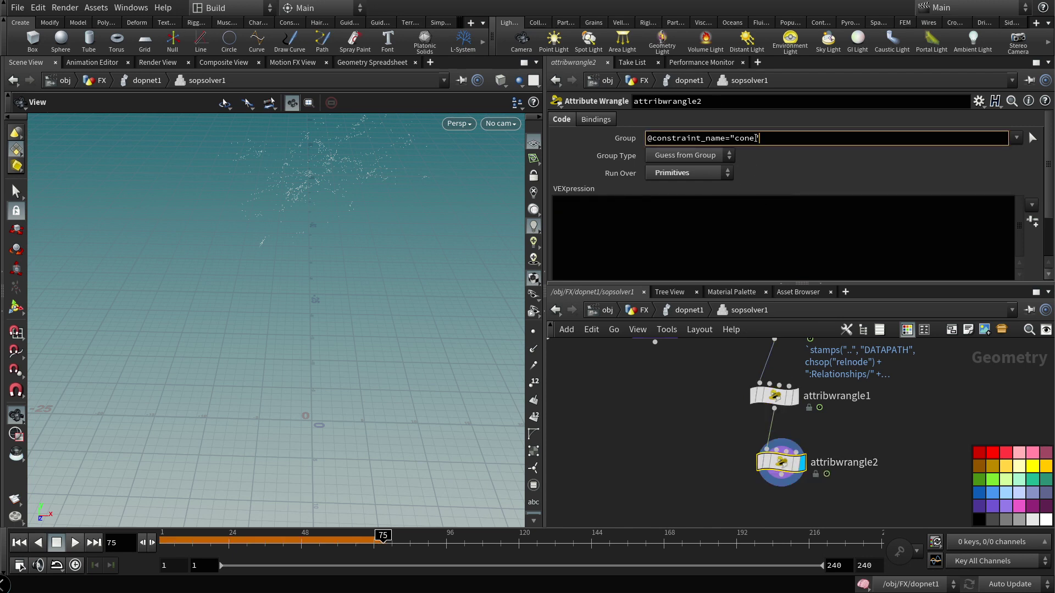
drag(756, 138, 738, 136)
text(spring)
click(716, 243)
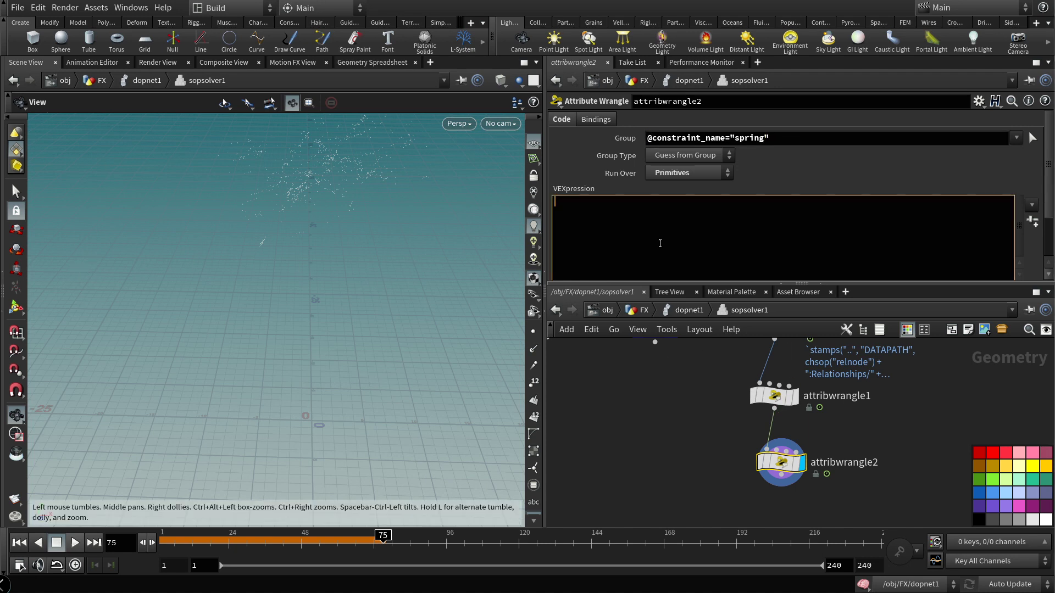
text(if())
text(@distance)
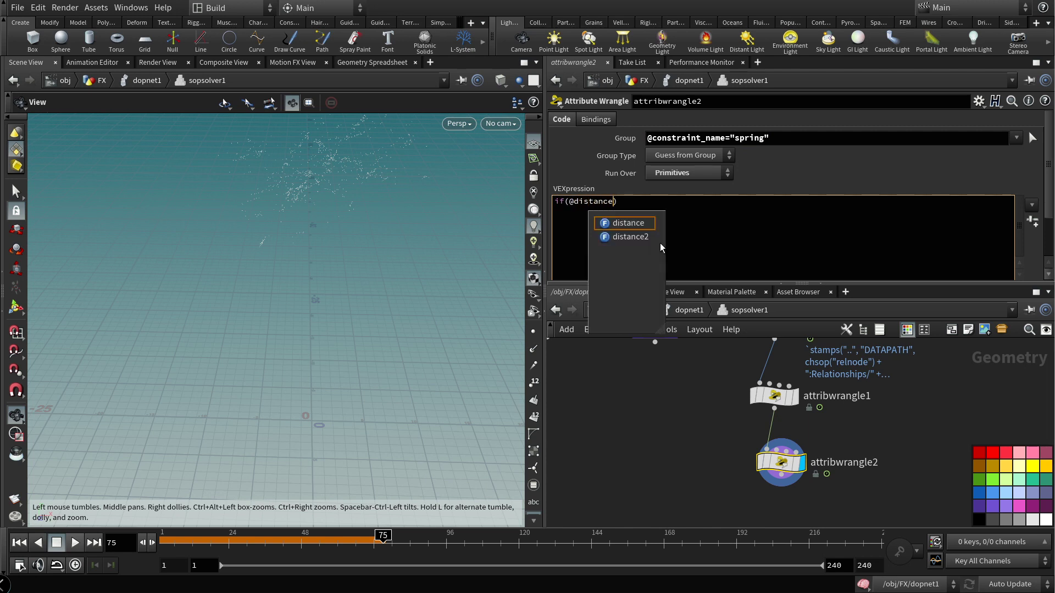
text(?)
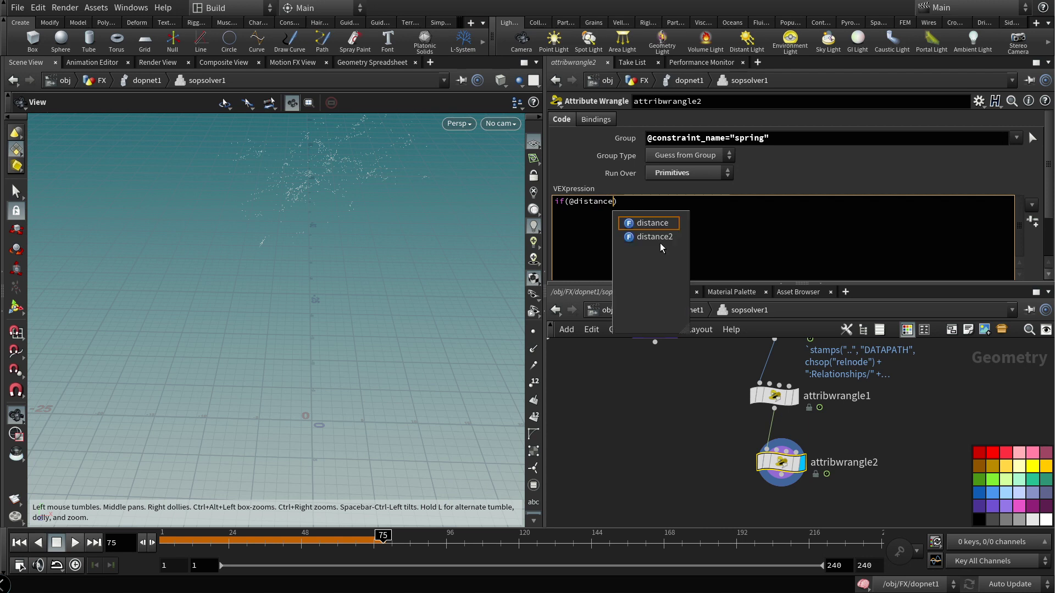
text(>chf()
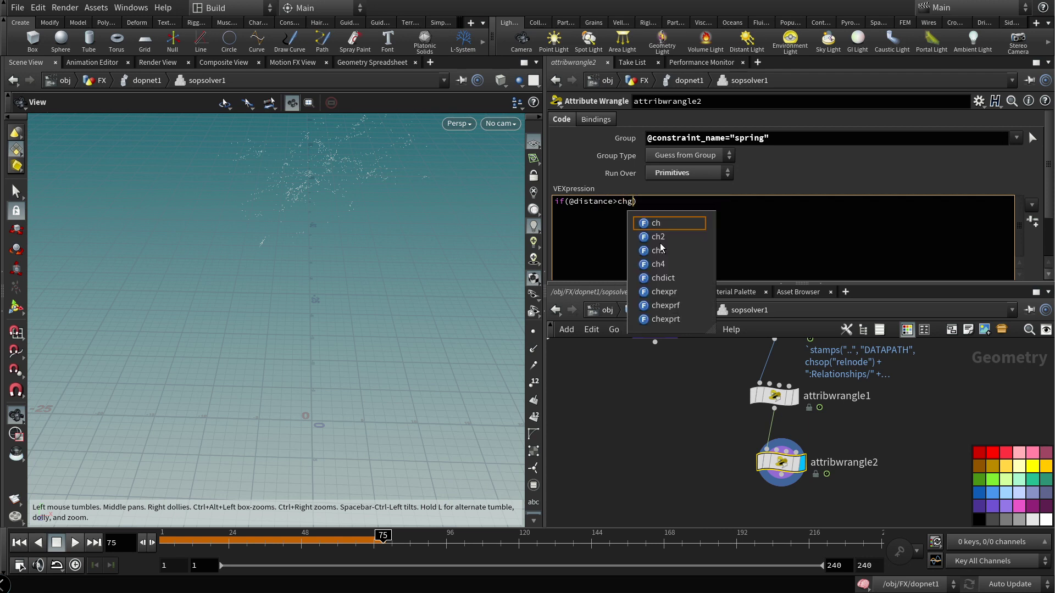
text("dis)
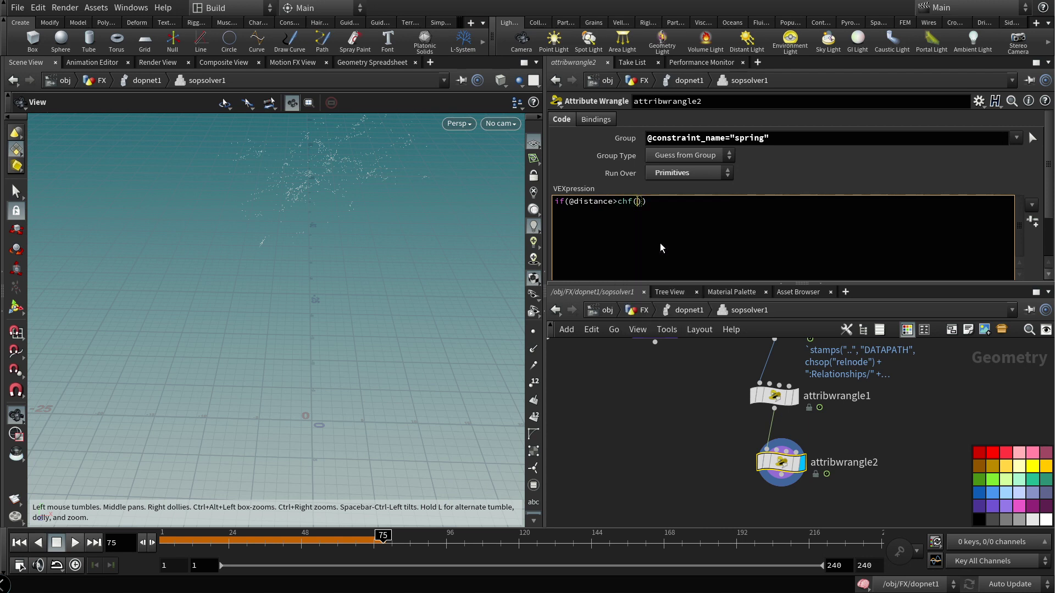
text(t)
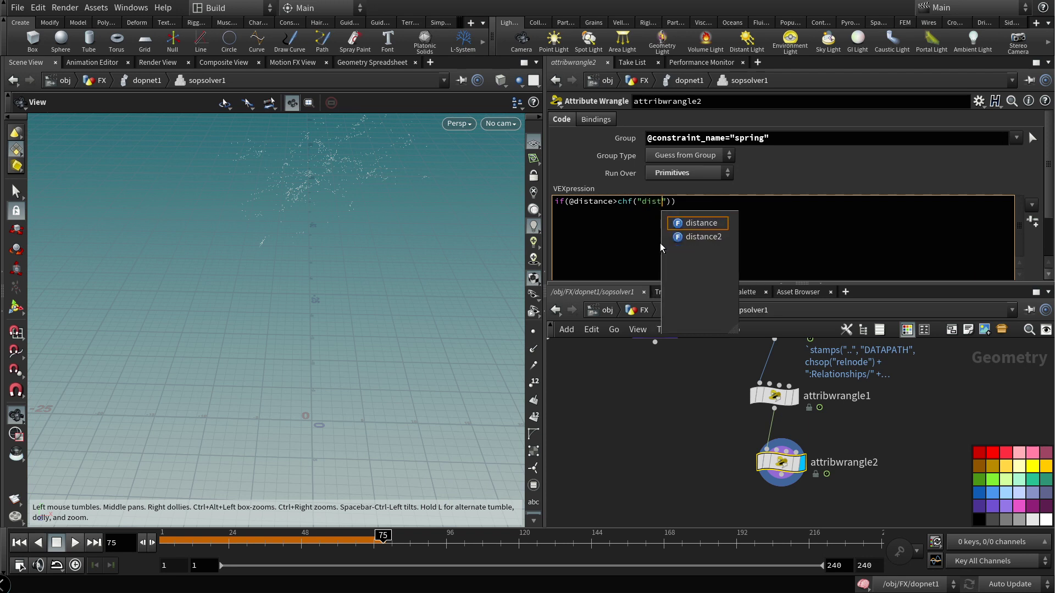
key(End)
text(remp)
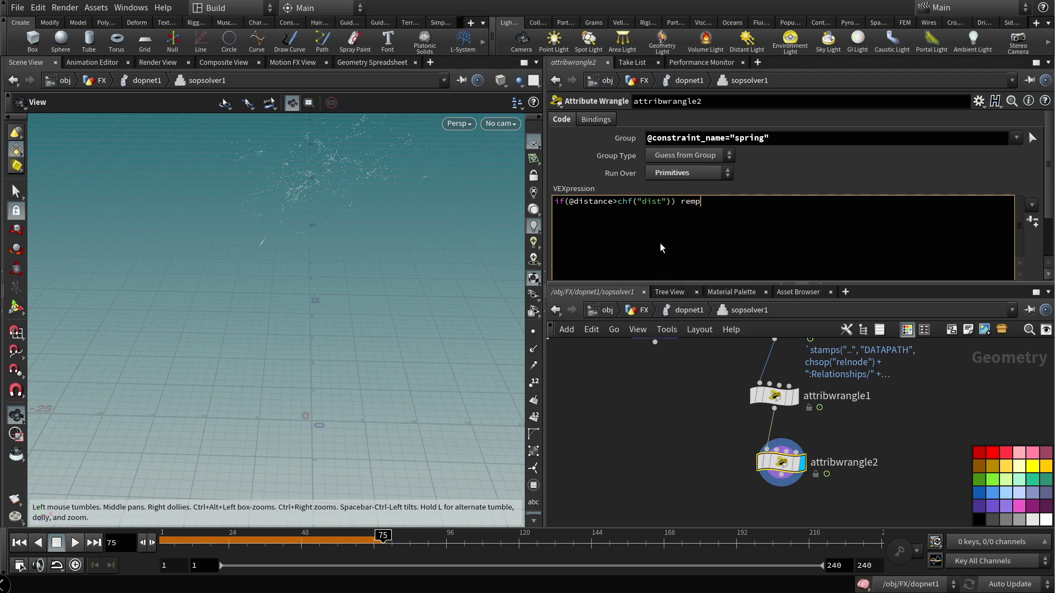
key(BackSpace)
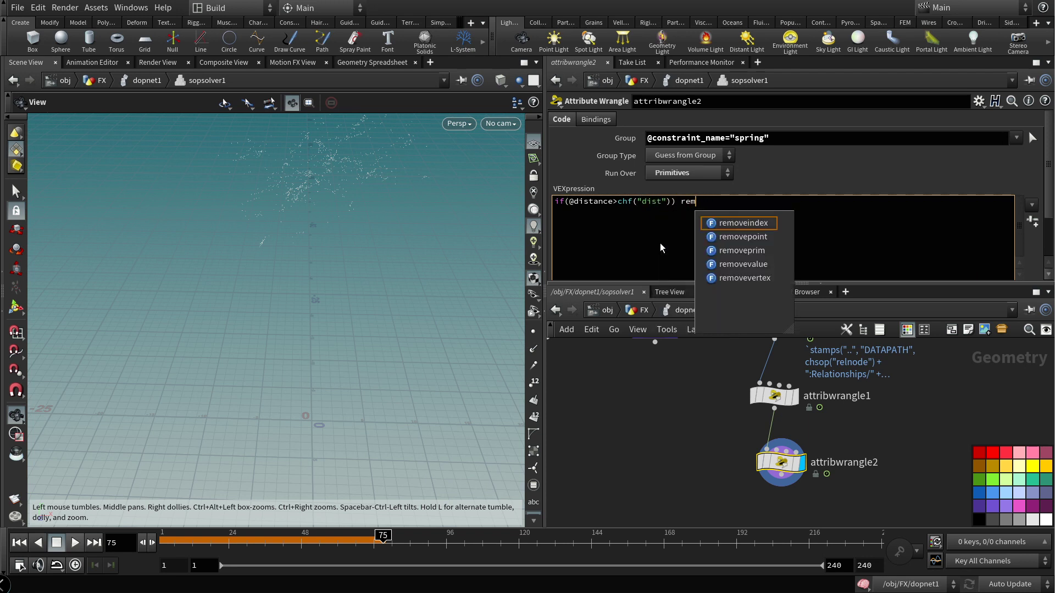
text(ove)
key(Down)
key(Down)
key(Return)
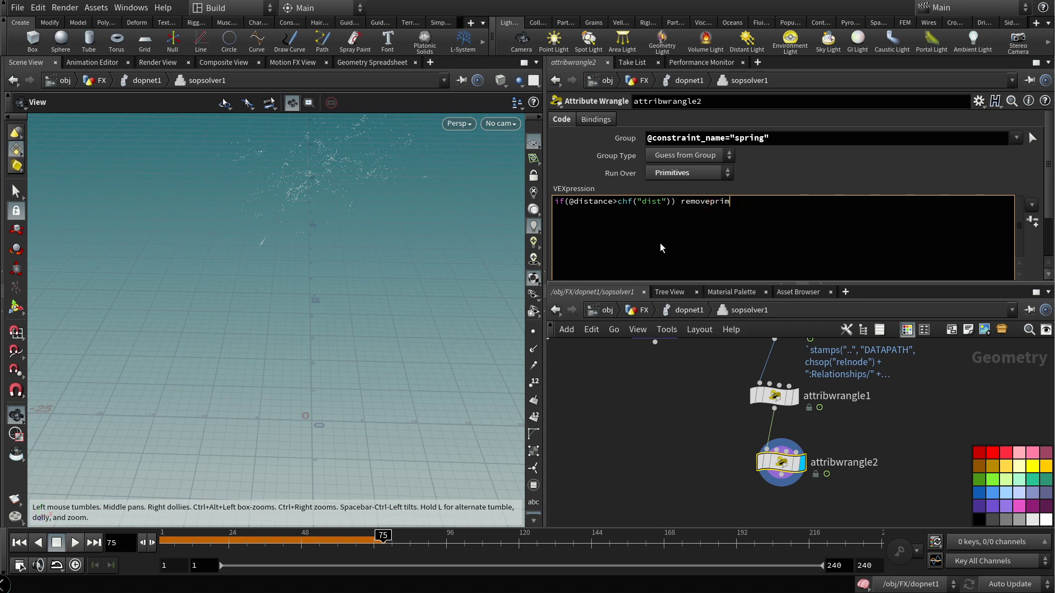
text(()
text(0,@pri)
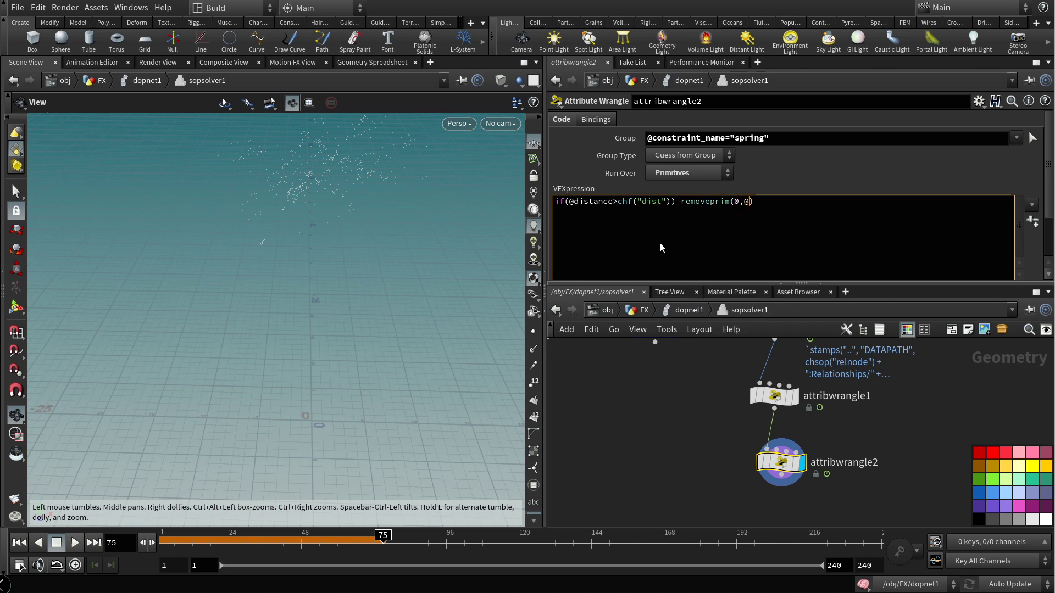
text(mnum,1);)
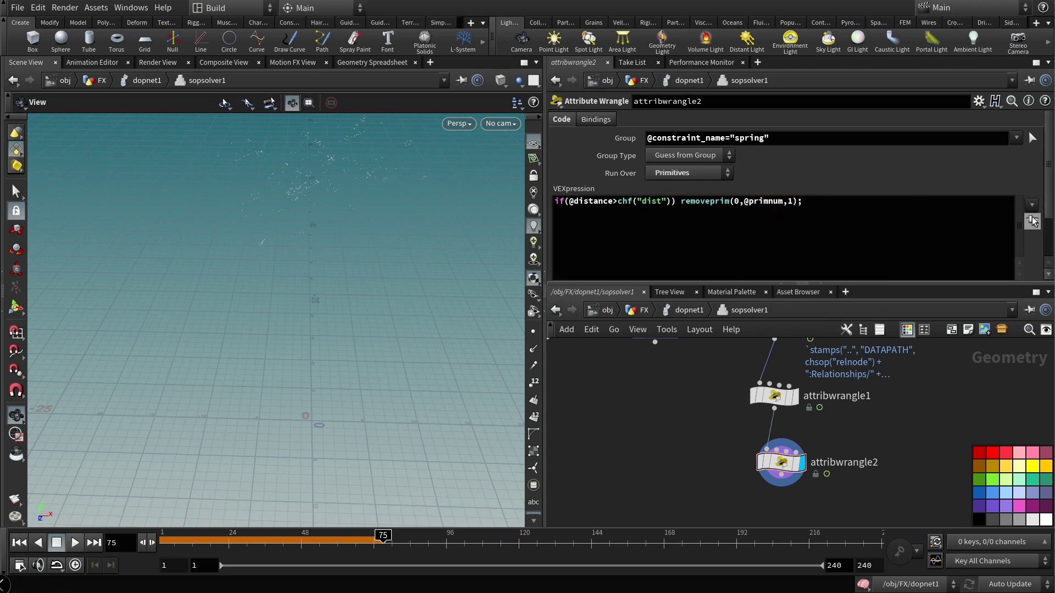
Step: Create the Dist parameter on attribwrangle2 from the expression and set it to 0.1
scroll(1052, 186, down, 2)
scroll(1052, 187, down, 1)
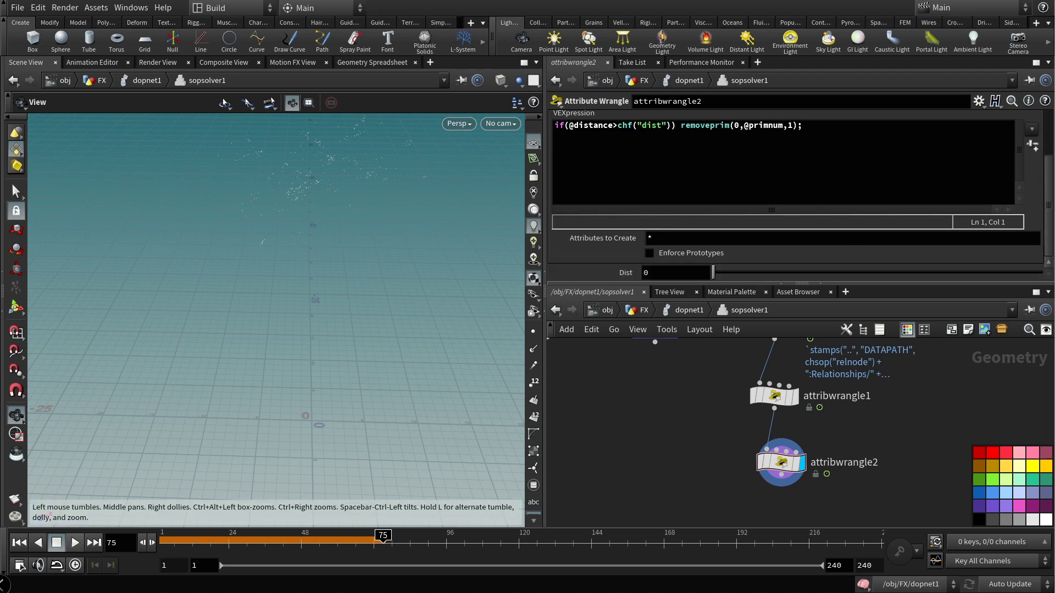
click(680, 275)
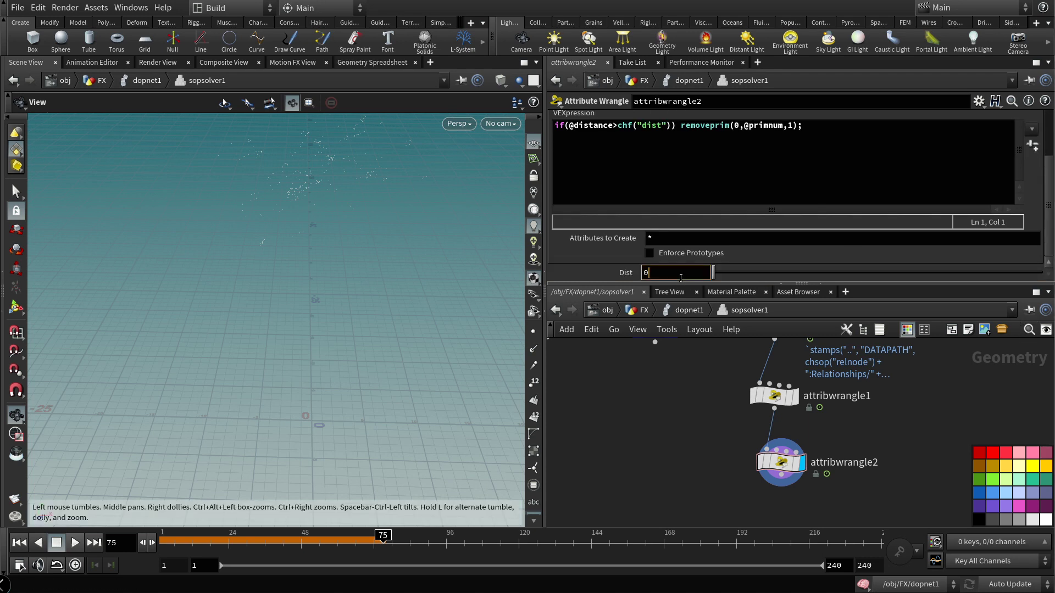
text(.1)
key(Return)
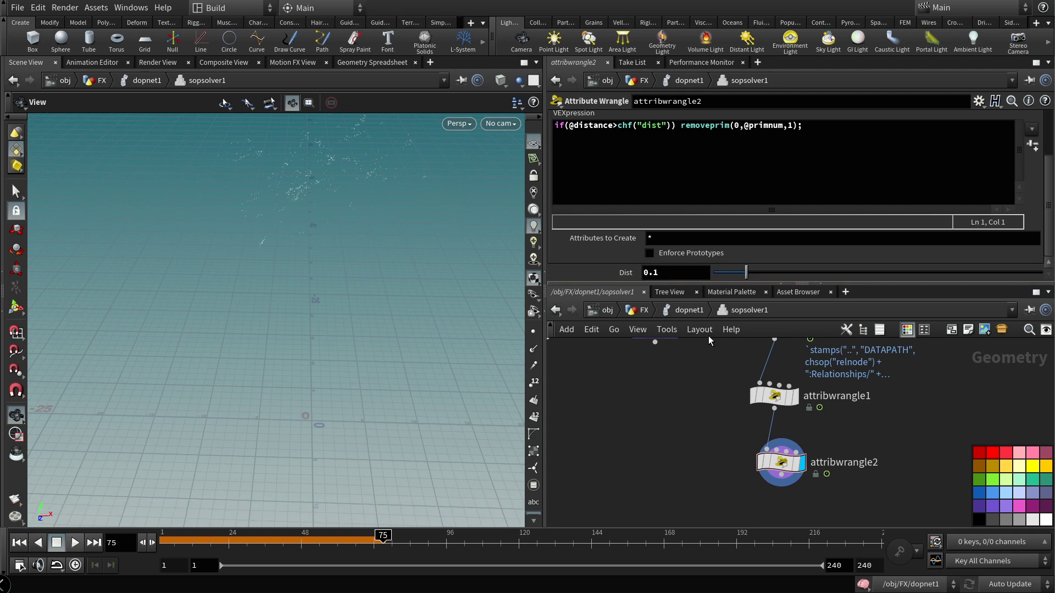
Step: Return to dopnet1 and turn off Show Guide Geometry on constraintnetwork1
click(690, 311)
middle_drag(669, 417, 725, 456)
click(721, 464)
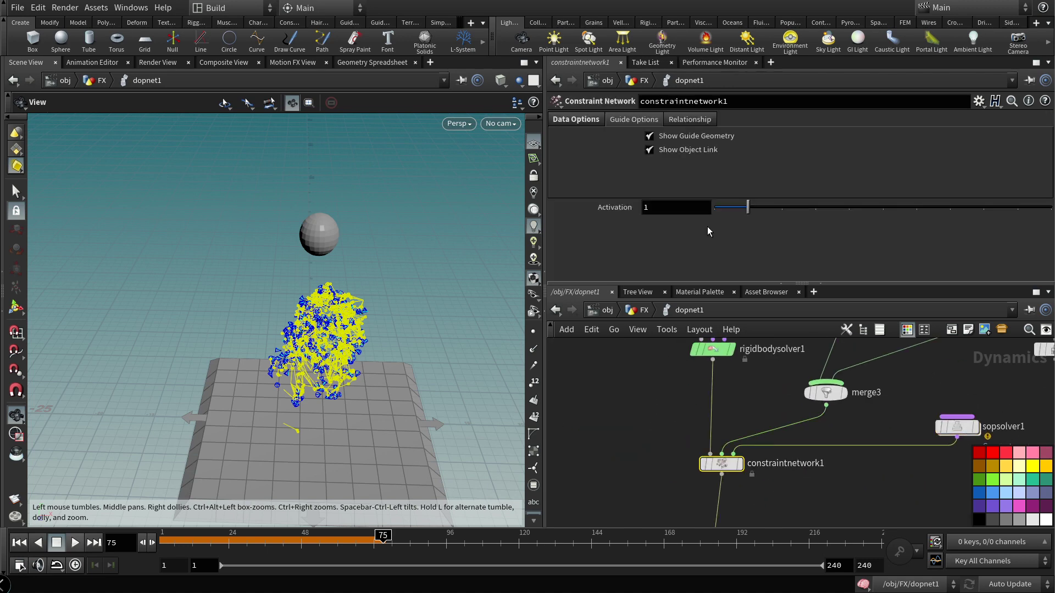
click(660, 138)
Step: Turn on Display Geometry for rbdpackedobject1 so the fractured pieces are drawn
middle_drag(606, 363, 727, 506)
click(693, 352)
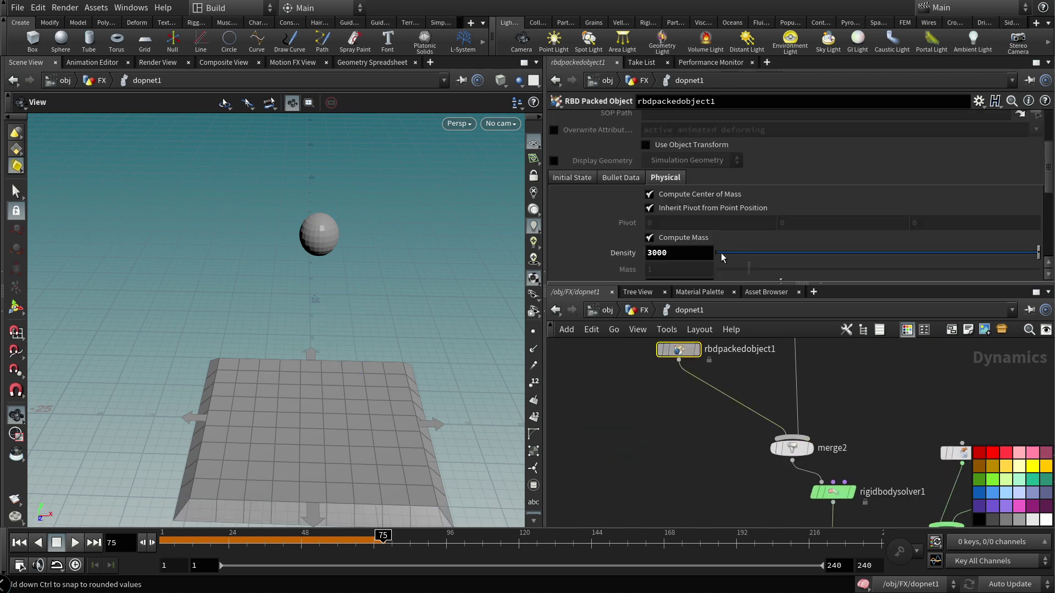
click(554, 161)
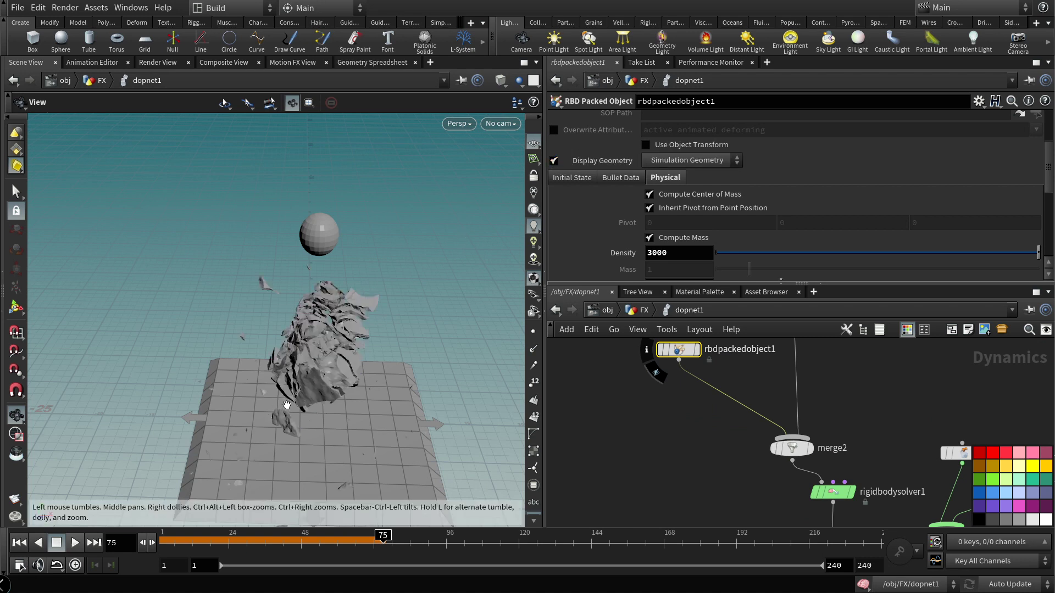
Step: Replay the simulation from the first frame to examine how the slab breaks with the spring rule, and stop playback
click(19, 543)
click(75, 543)
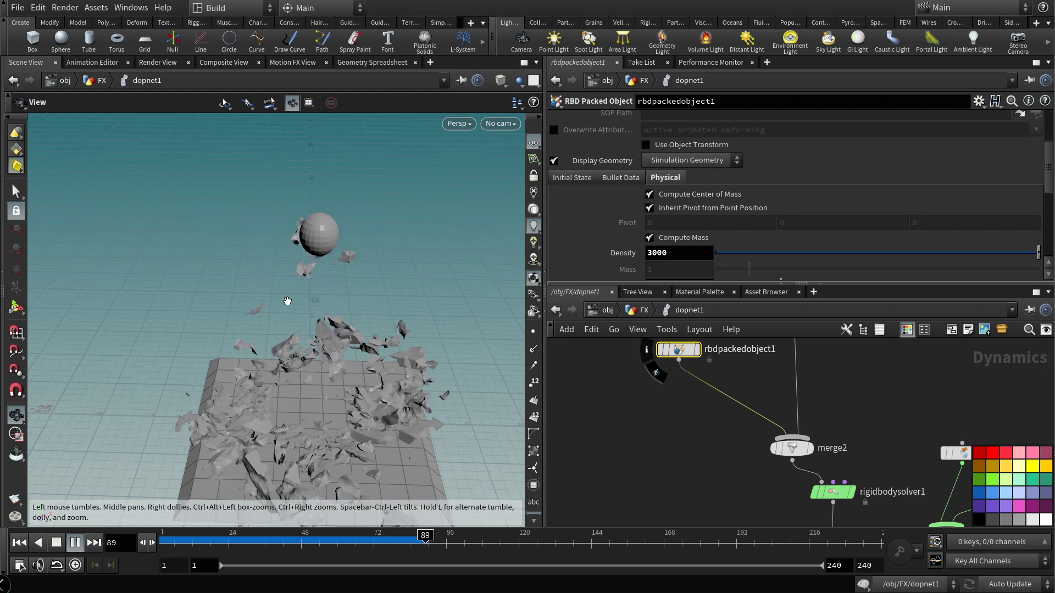
click(56, 542)
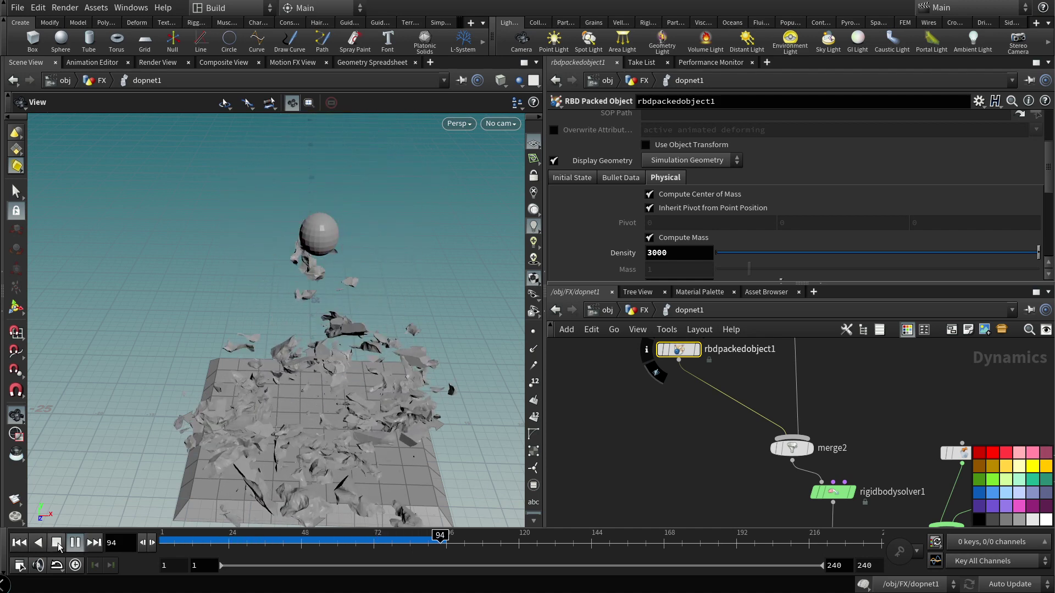
click(56, 543)
scroll(275, 318, up, 3)
scroll(604, 419, down, 5)
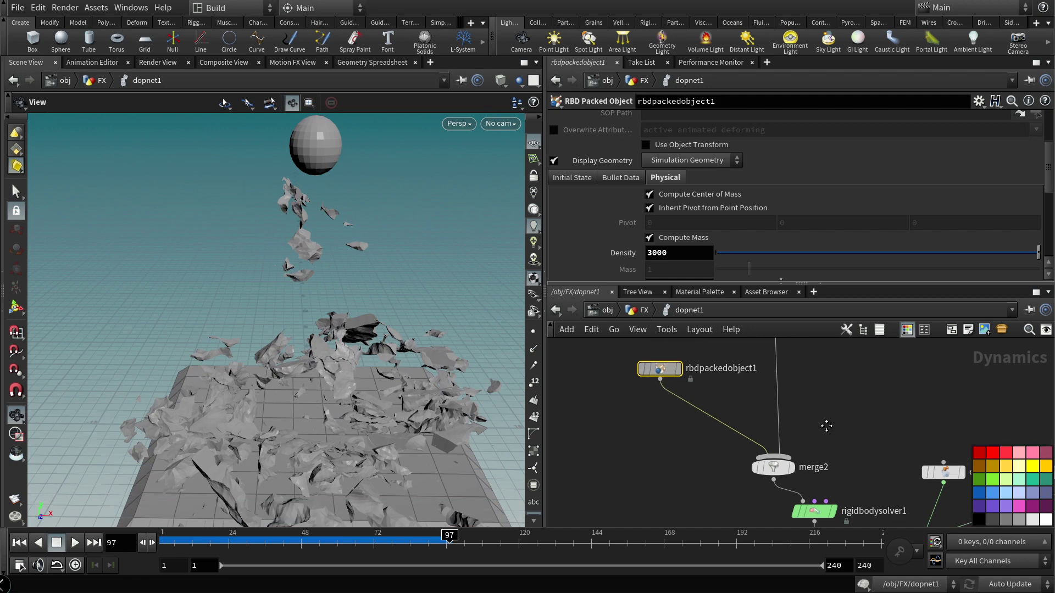
Step: Set rigidbodysolver1's Number of Substeps to 14 and its Constraint Iterations to 14
scroll(789, 461, up, 3)
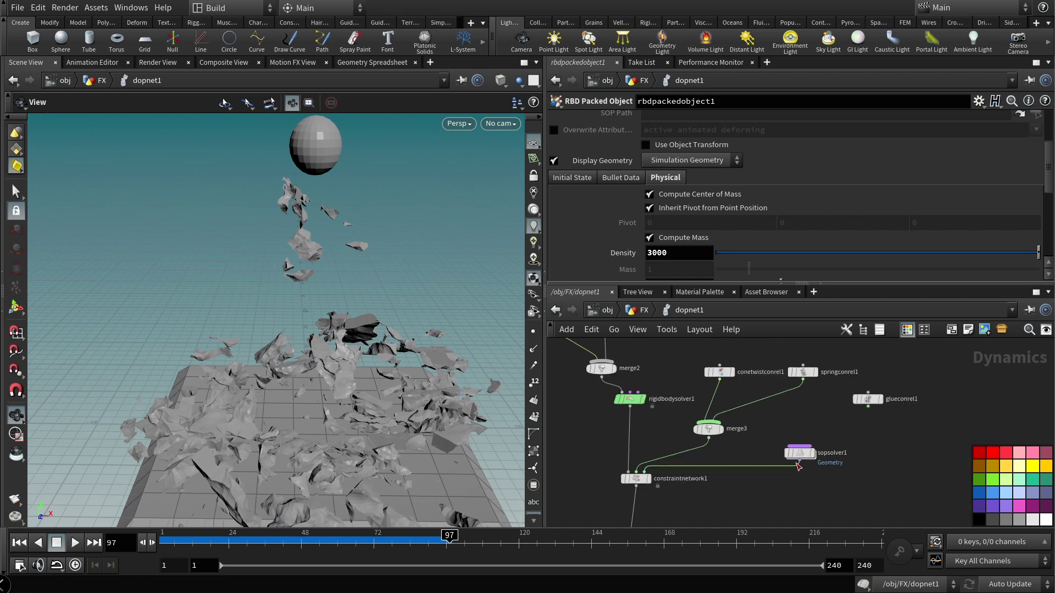
click(794, 464)
click(631, 404)
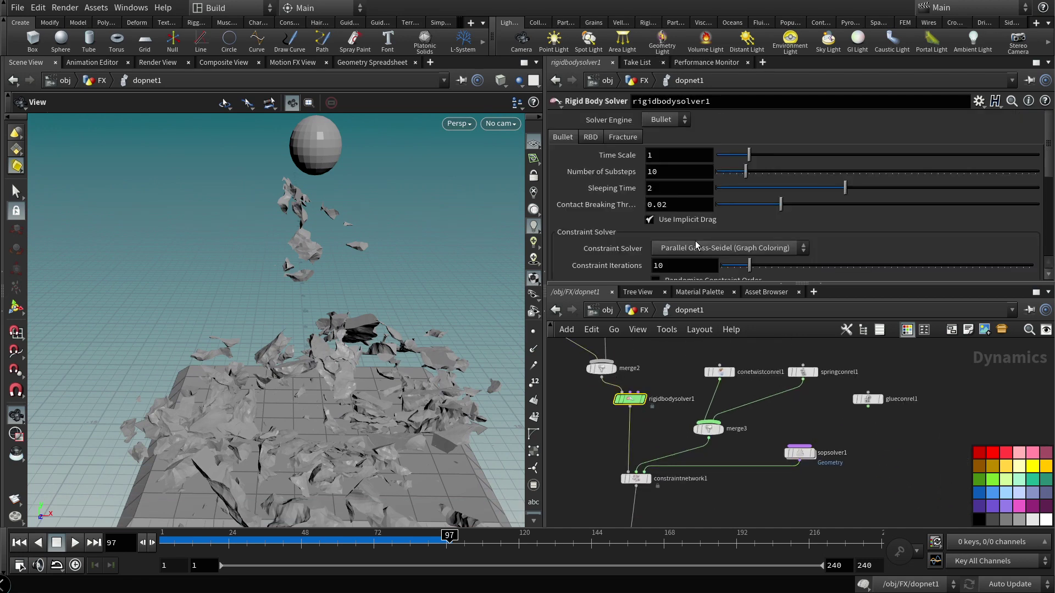
click(652, 171)
text(4)
click(671, 265)
text(4)
key(Return)
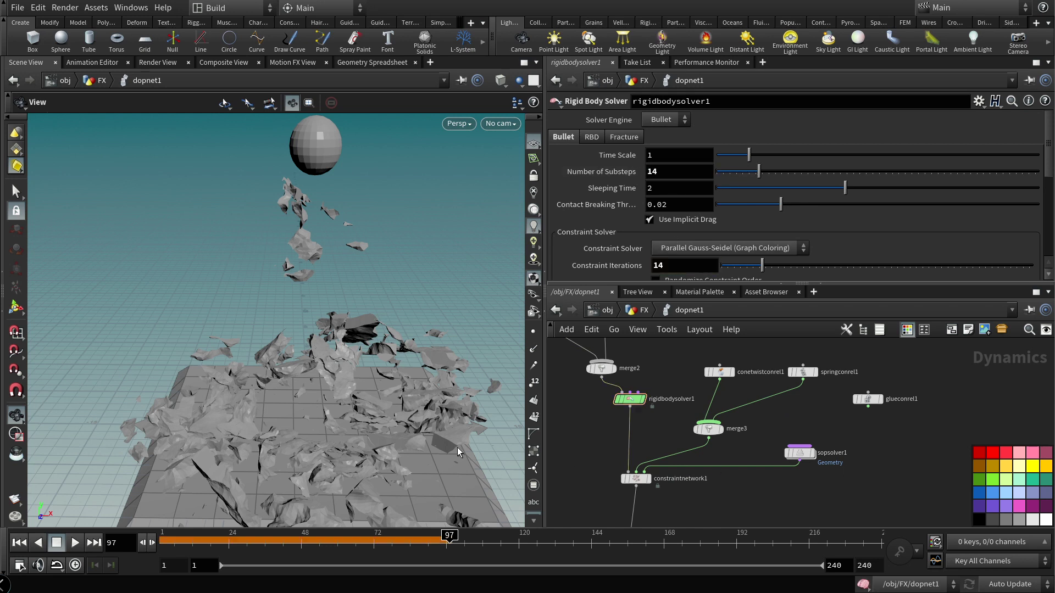
Step: Replay the simulation from the first frame to examine the effect of the higher solver accuracy, and stop playback
click(22, 542)
click(76, 543)
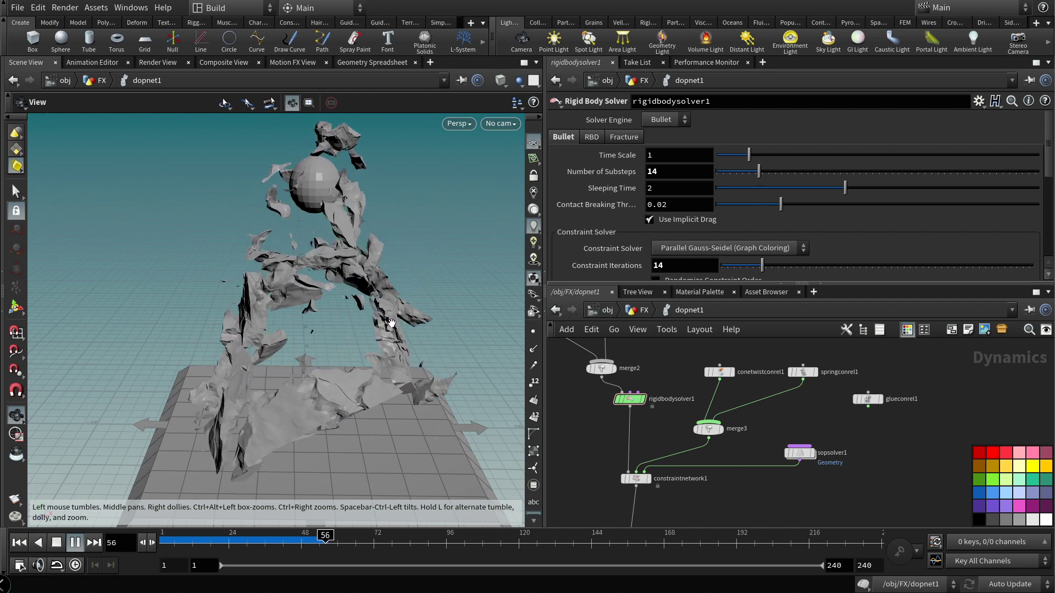
click(57, 543)
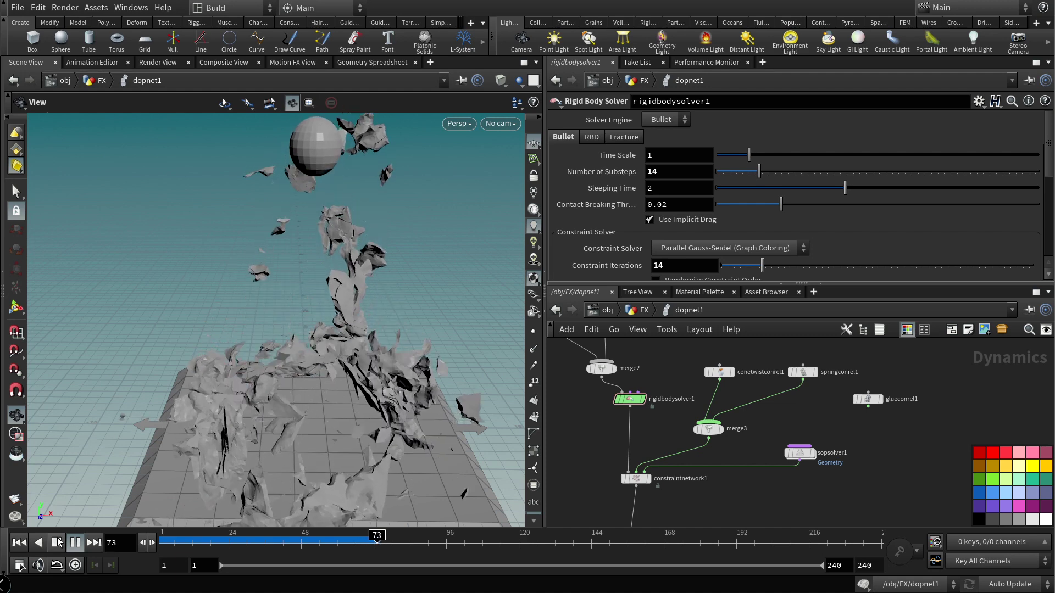
Step: Inside sopsolver1, change the Force breaking threshold of attribwrangle1 for the cone constraints
double_click(800, 453)
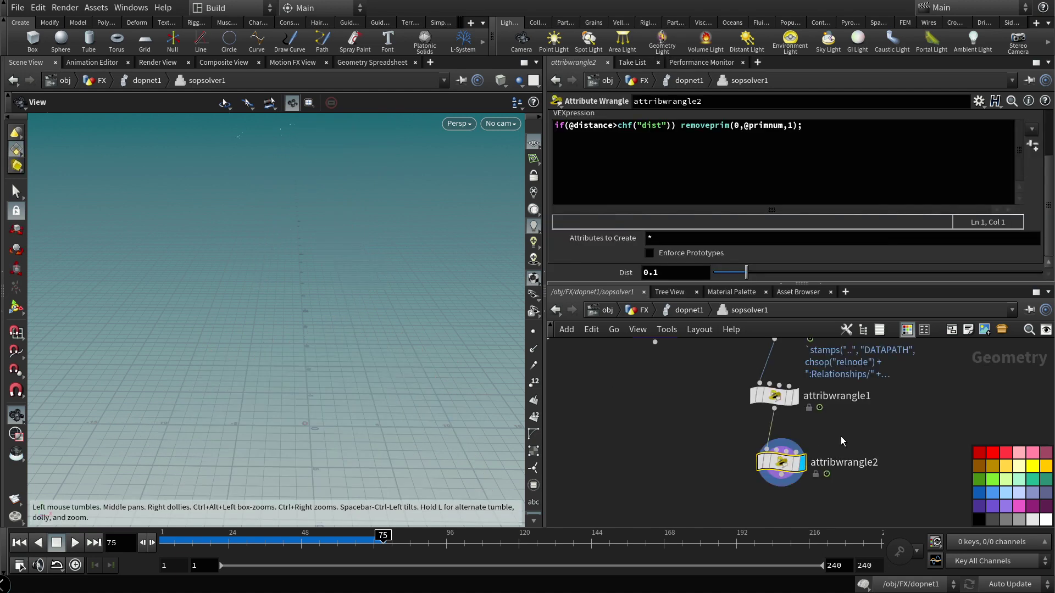
click(743, 448)
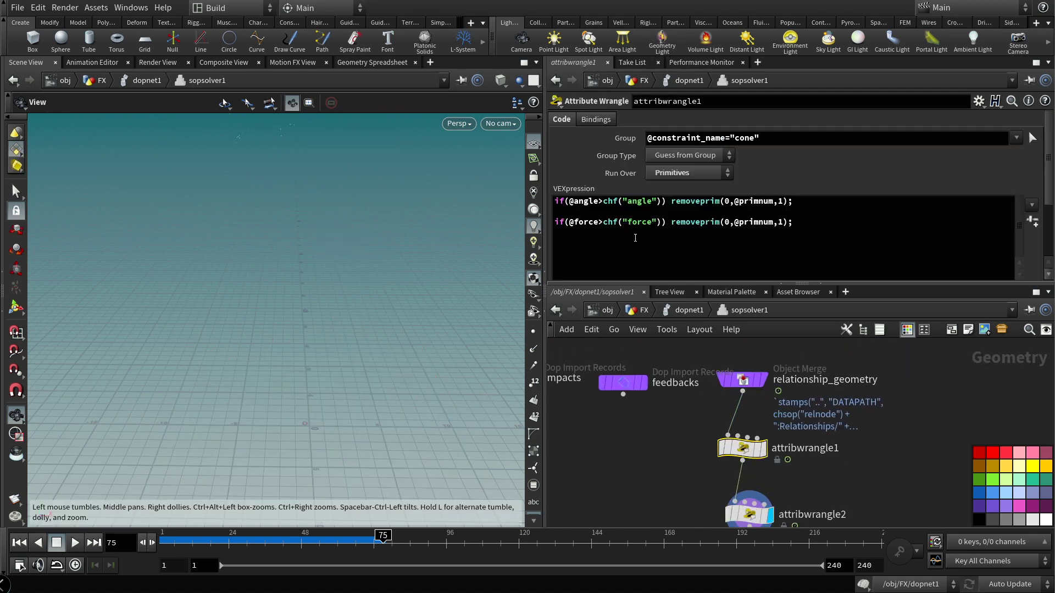
drag(1051, 184, 818, 240)
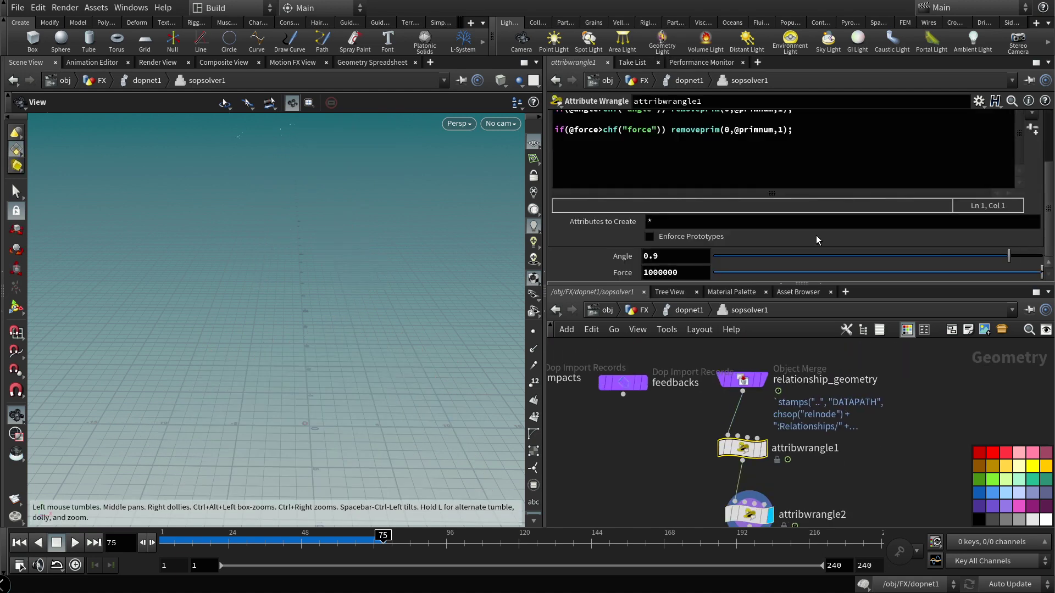
click(650, 273)
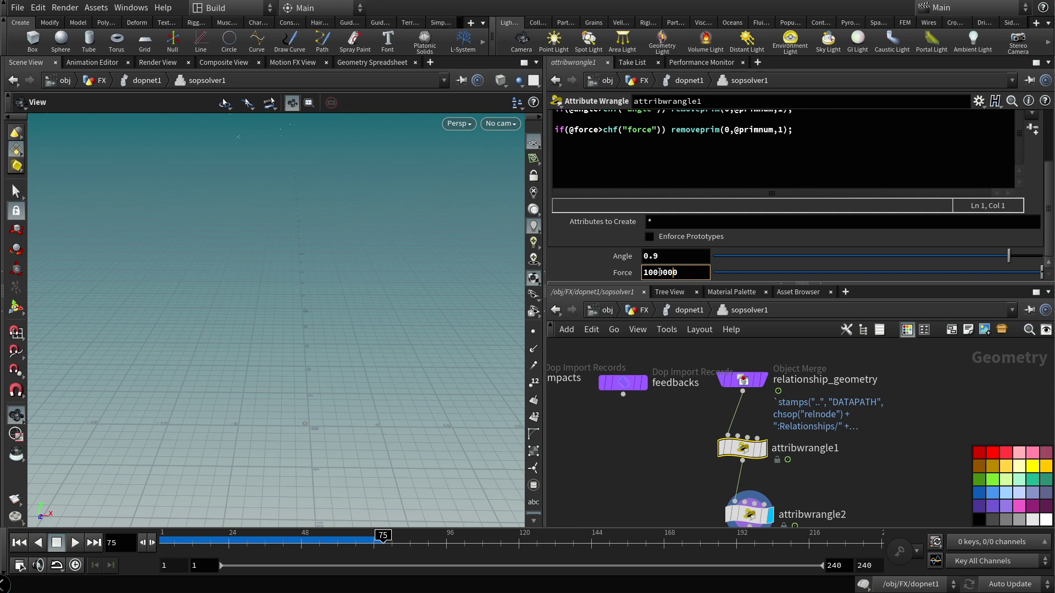
drag(660, 273, 680, 273)
click(691, 460)
Step: Go back to dopnet1, replay the simulation from the first frame to examine the new force threshold, and stop playback
click(682, 312)
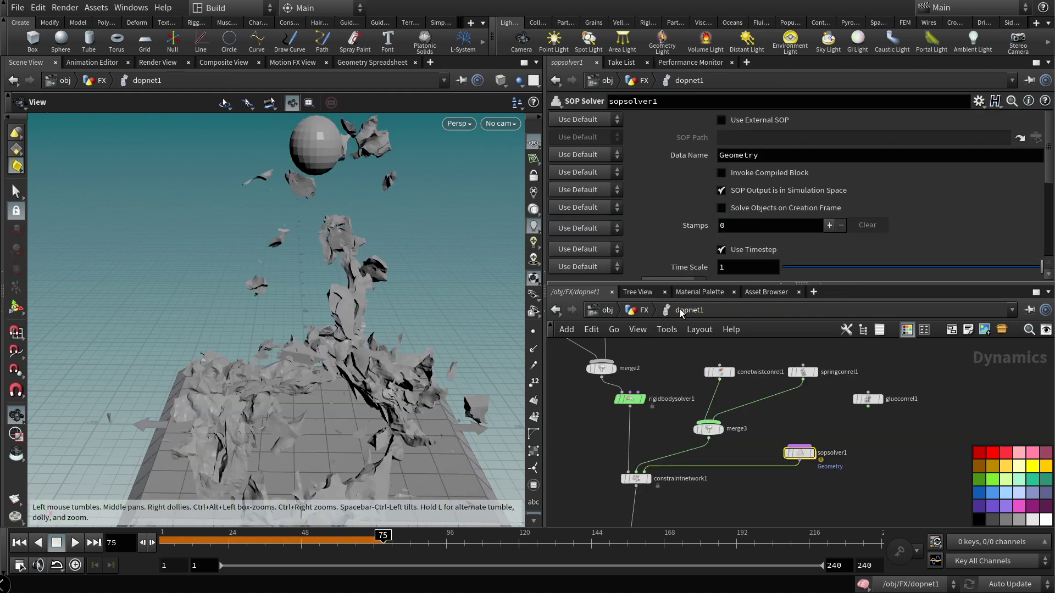
click(19, 543)
click(74, 544)
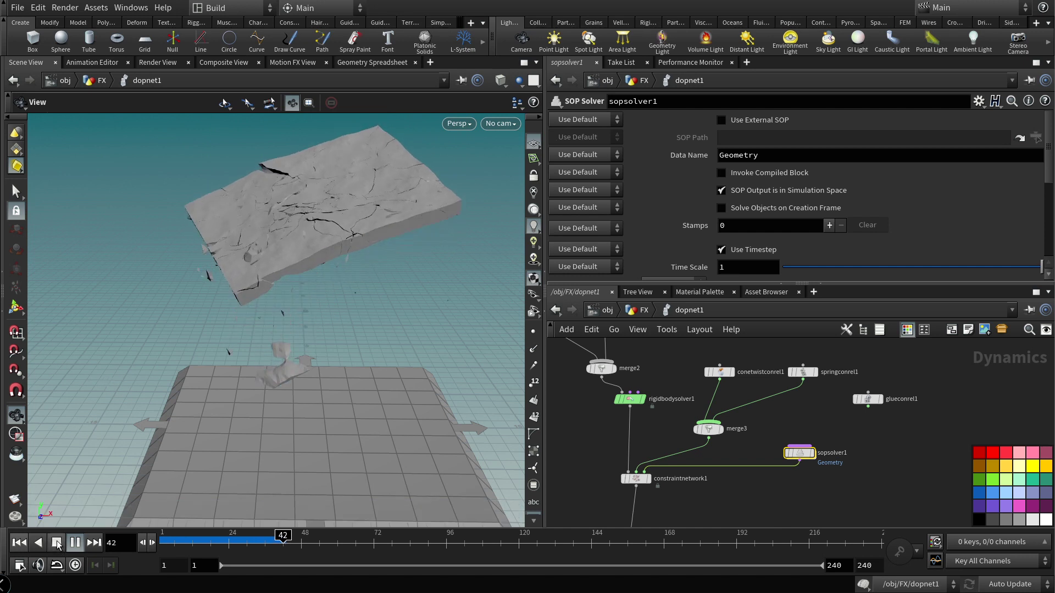
key(Escape)
Step: In the Geometry Spreadsheet, examine the primitive attributes of the Geometry data under constraintnetwork1's constraintnetwork relationship
click(371, 62)
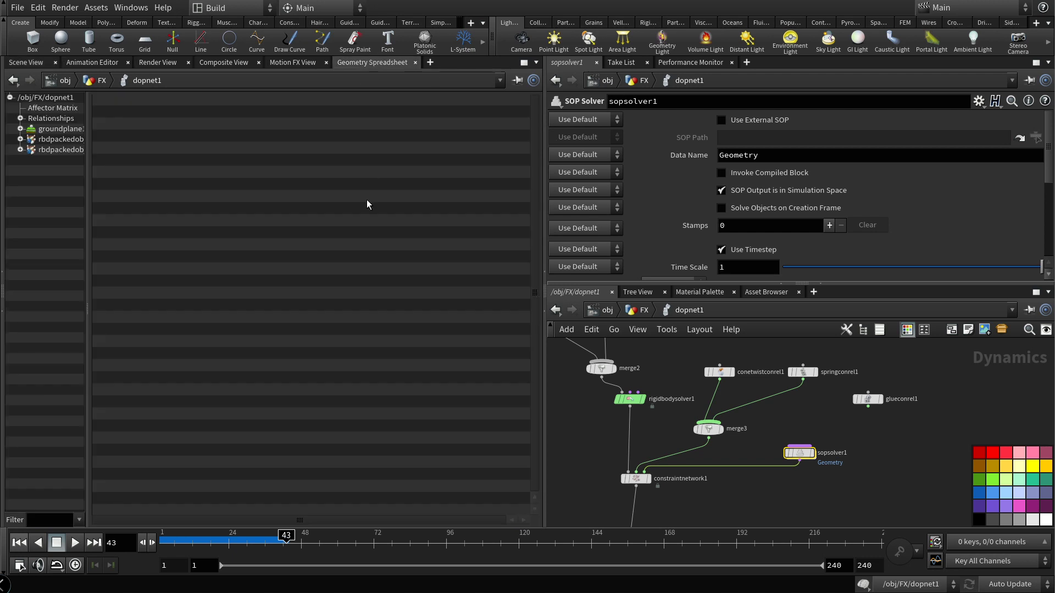
click(21, 118)
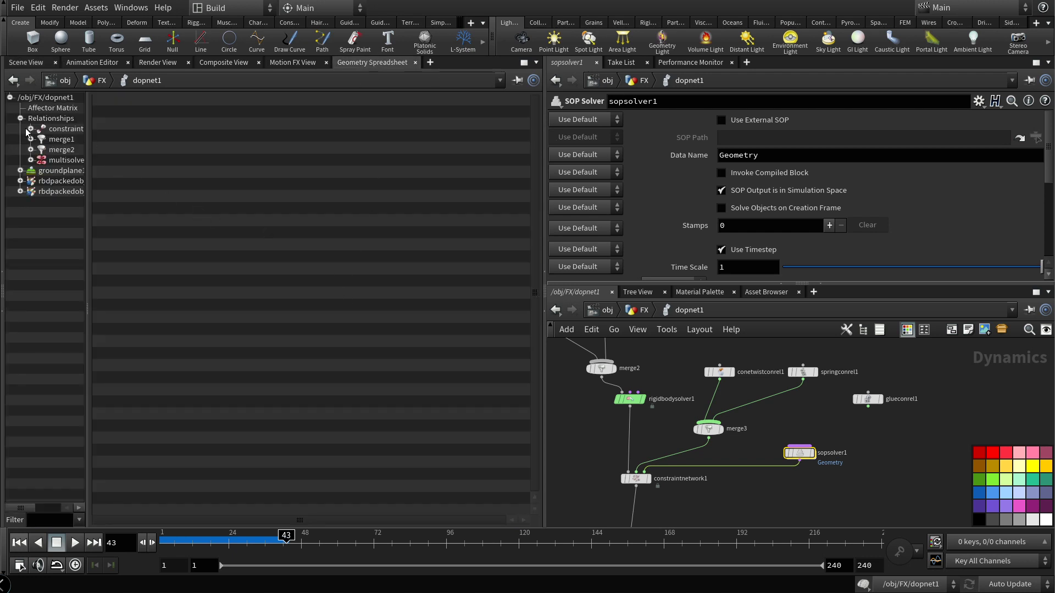
double_click(88, 153)
click(31, 129)
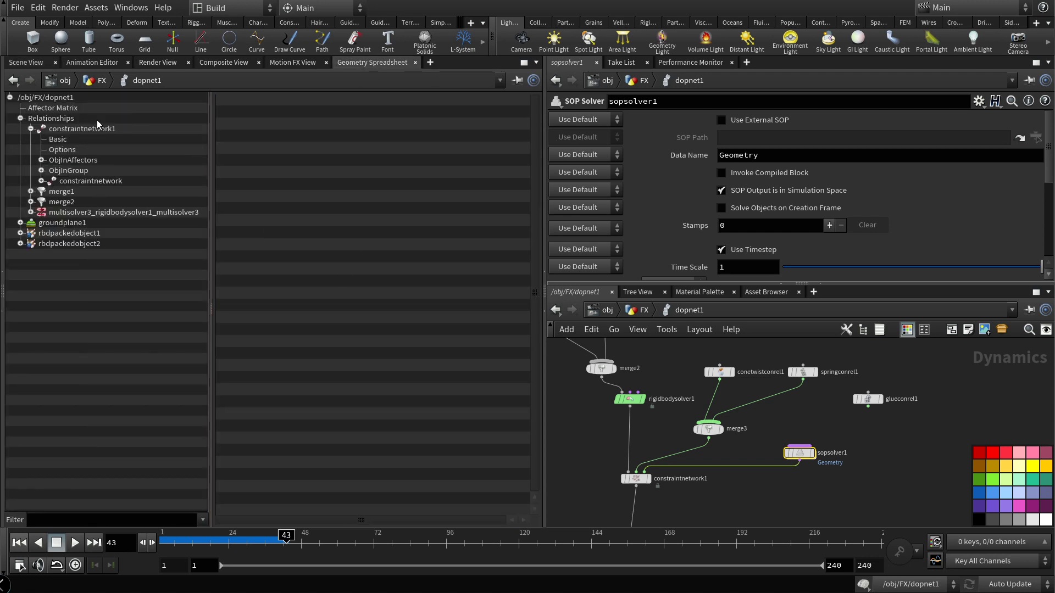
click(40, 181)
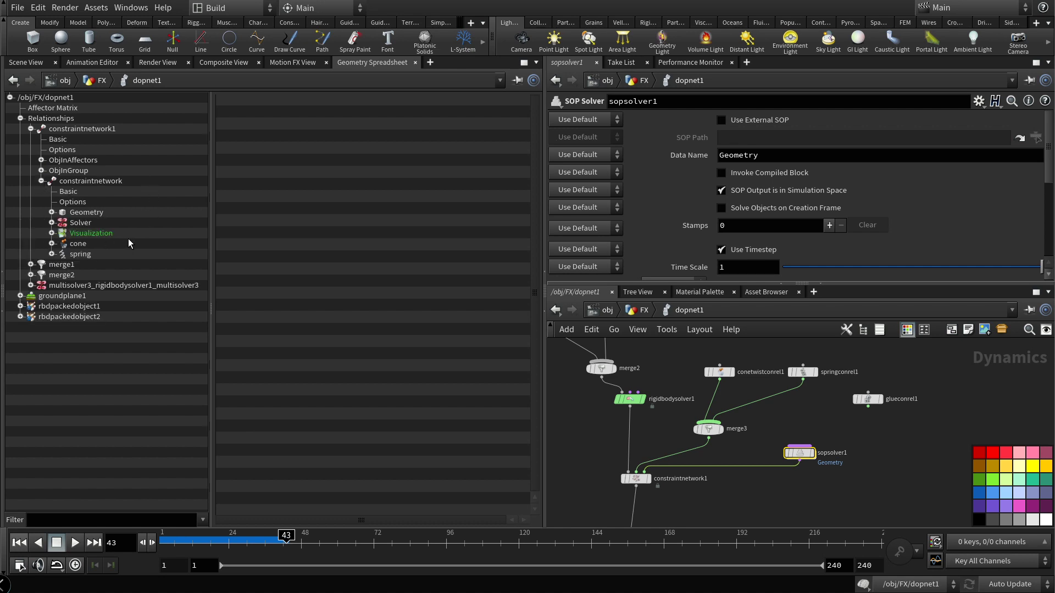
click(82, 212)
click(284, 101)
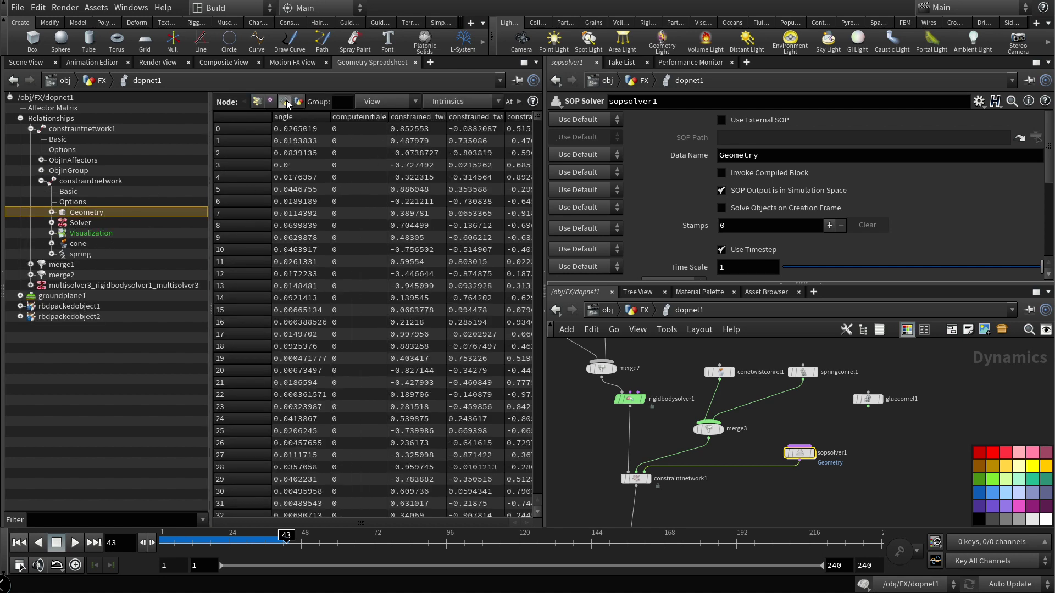
Step: At frame 35, sort the constraint primitives by descending force[x] in the widened Geometry Spreadsheet and examine the highest force values
drag(545, 257, 760, 249)
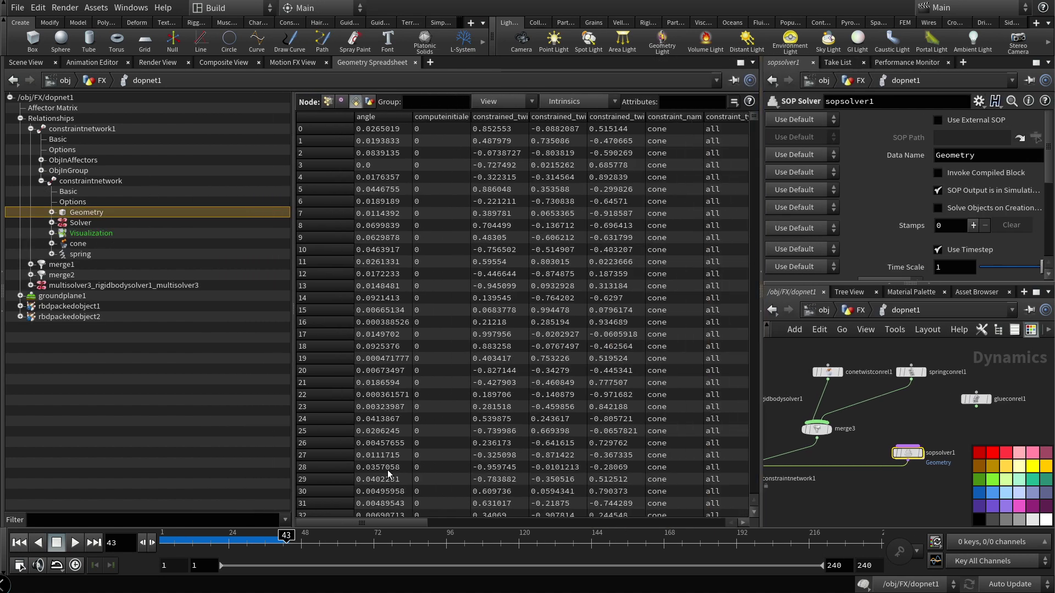
drag(285, 536, 263, 536)
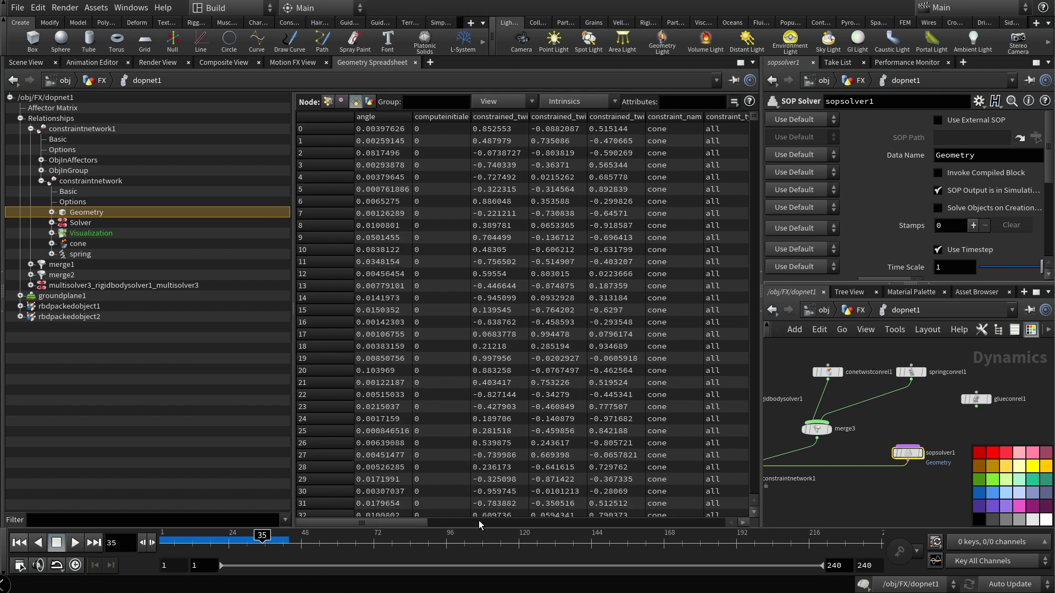
scroll(511, 502, right, 6)
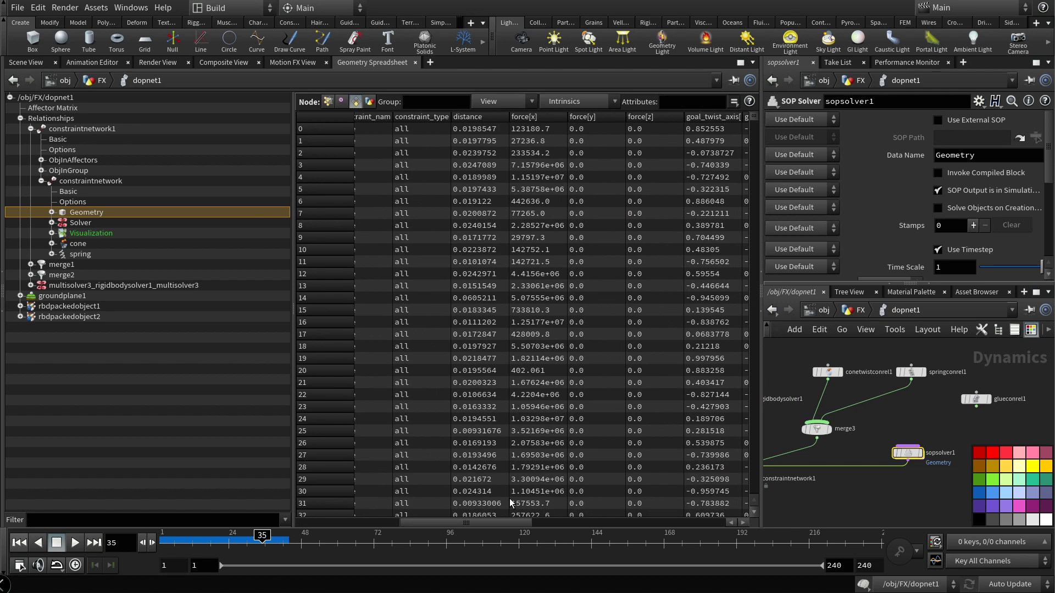
click(544, 117)
drag(568, 116, 630, 109)
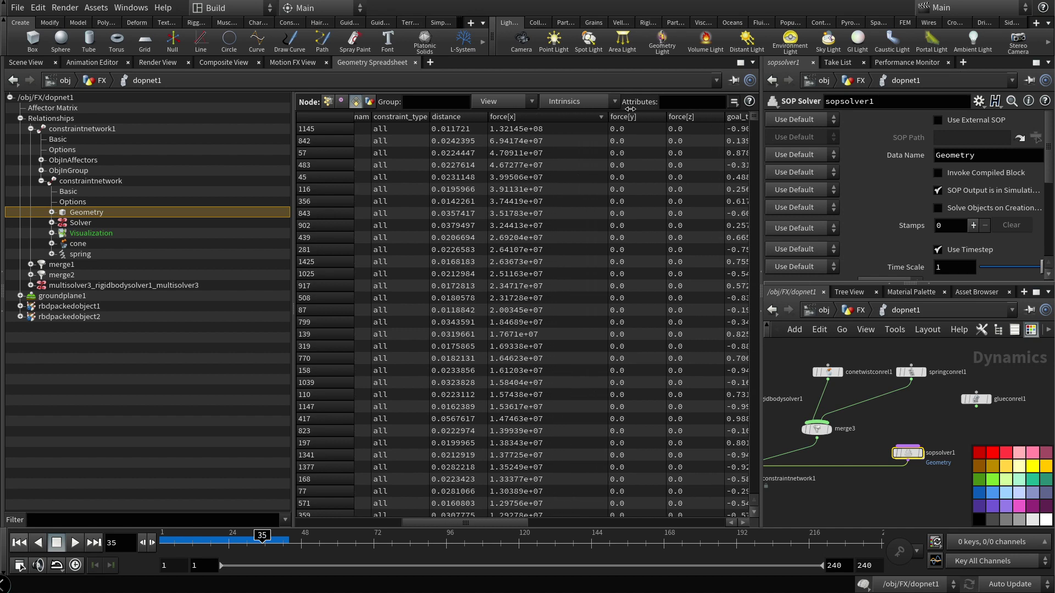
scroll(605, 366, down, 6)
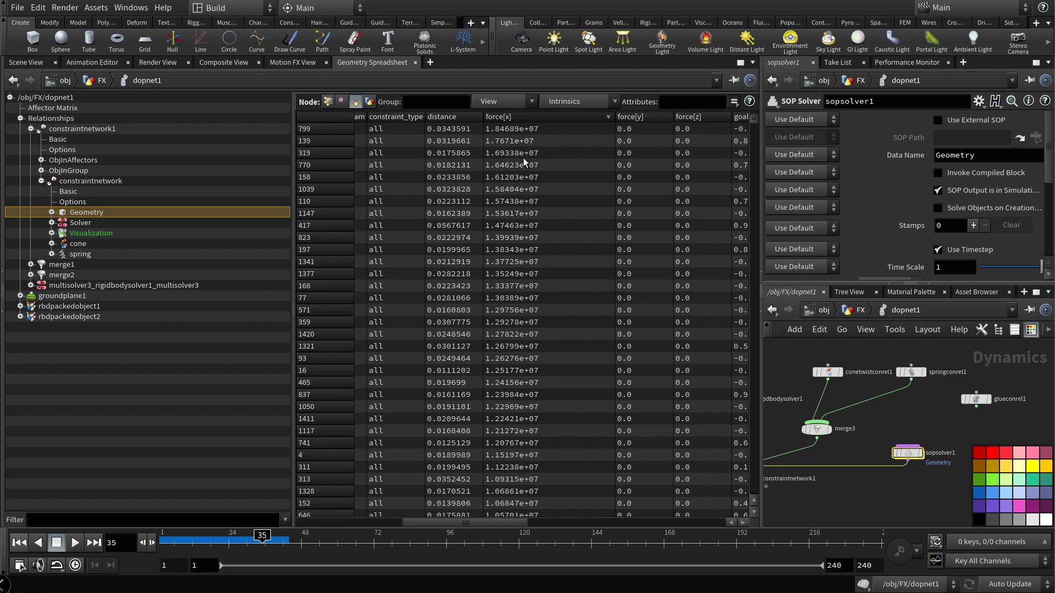
scroll(525, 155, up, 3)
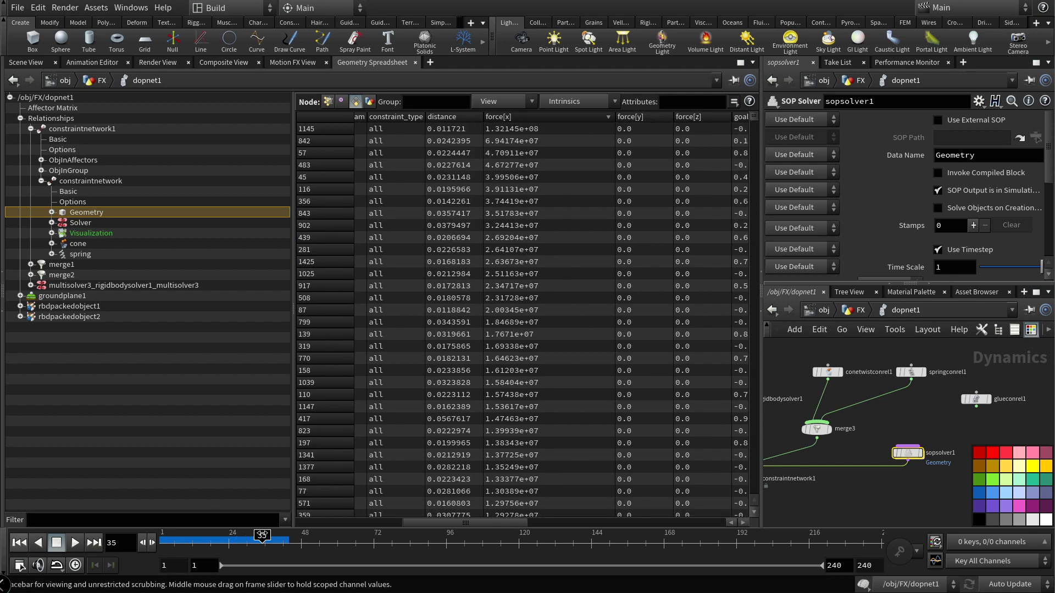
drag(267, 536, 262, 536)
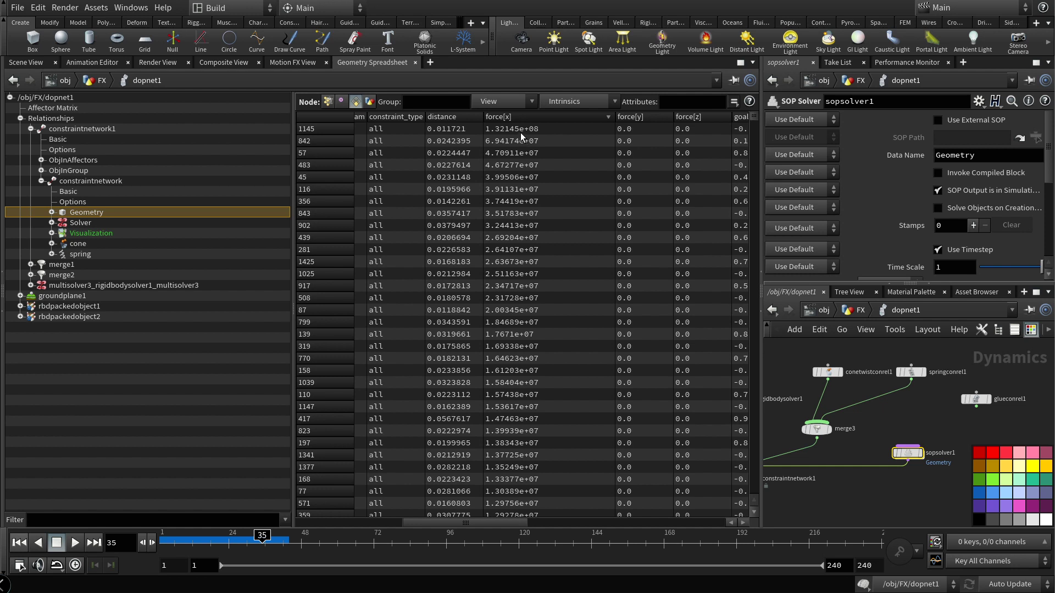
mouse_move(517, 130)
Step: Inside sopsolver1, set the Force breaking threshold of attribwrangle1 to 9000000
double_click(908, 454)
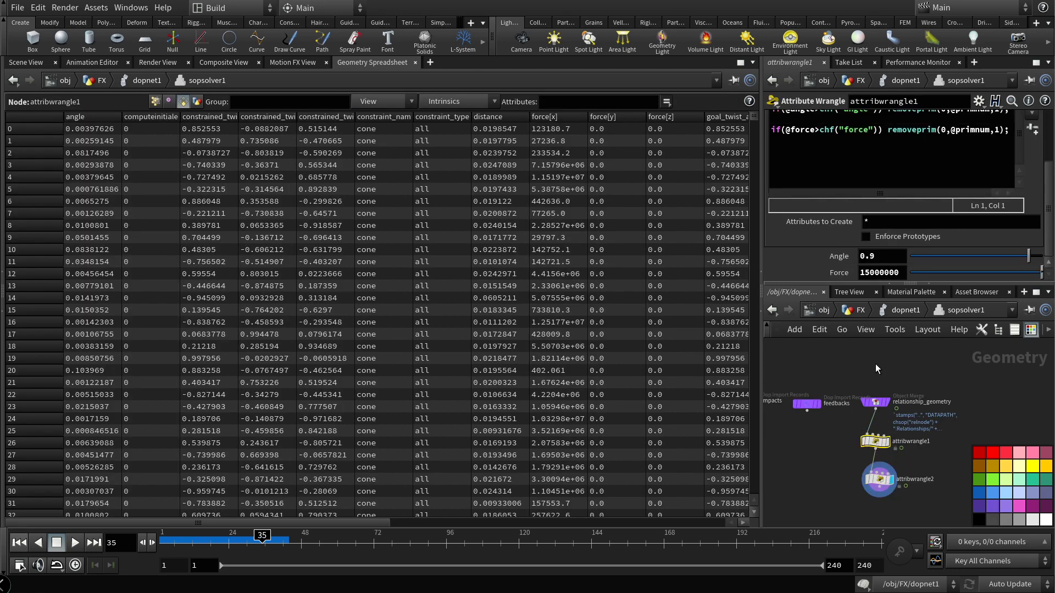
drag(870, 272, 859, 272)
text(9)
key(Return)
Step: Return to dopnet1, replay the simulation from frame 1 in the viewport to examine the slab's breakup, and rewind to the first frame
click(25, 63)
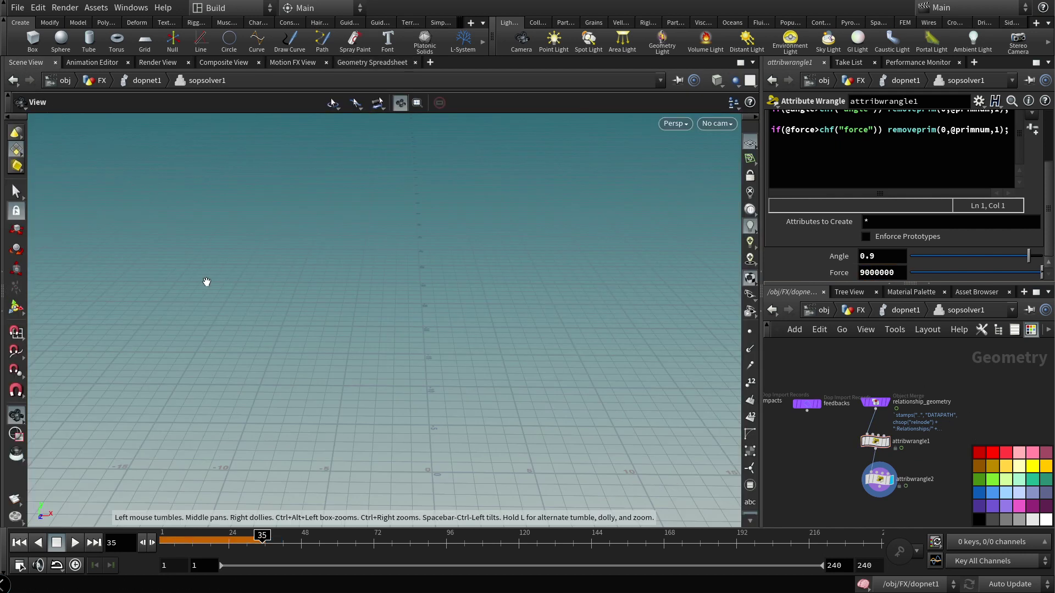
click(20, 542)
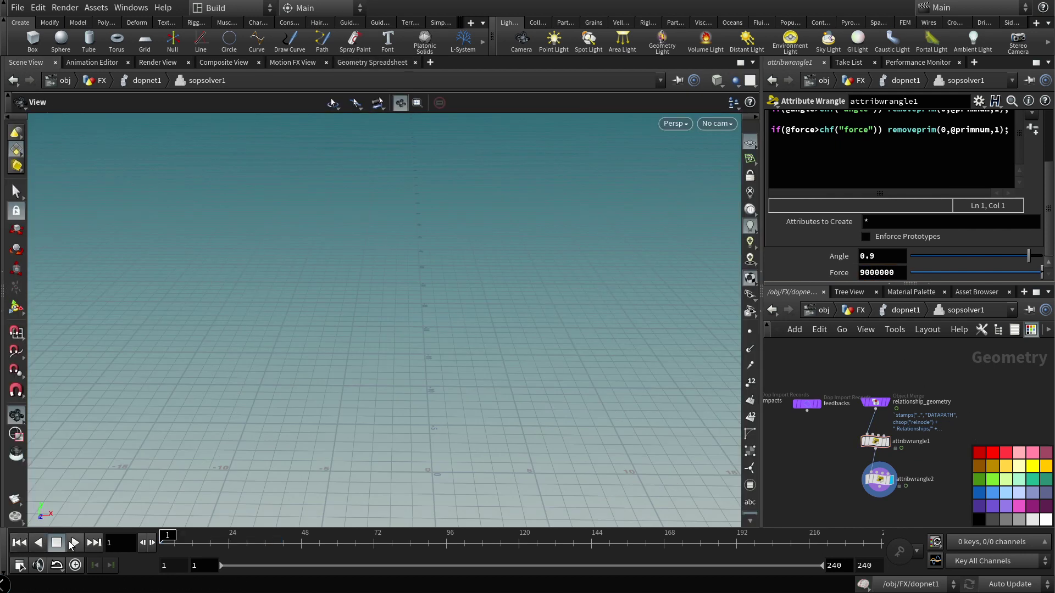
click(895, 307)
right_drag(574, 307, 143, 358)
click(75, 543)
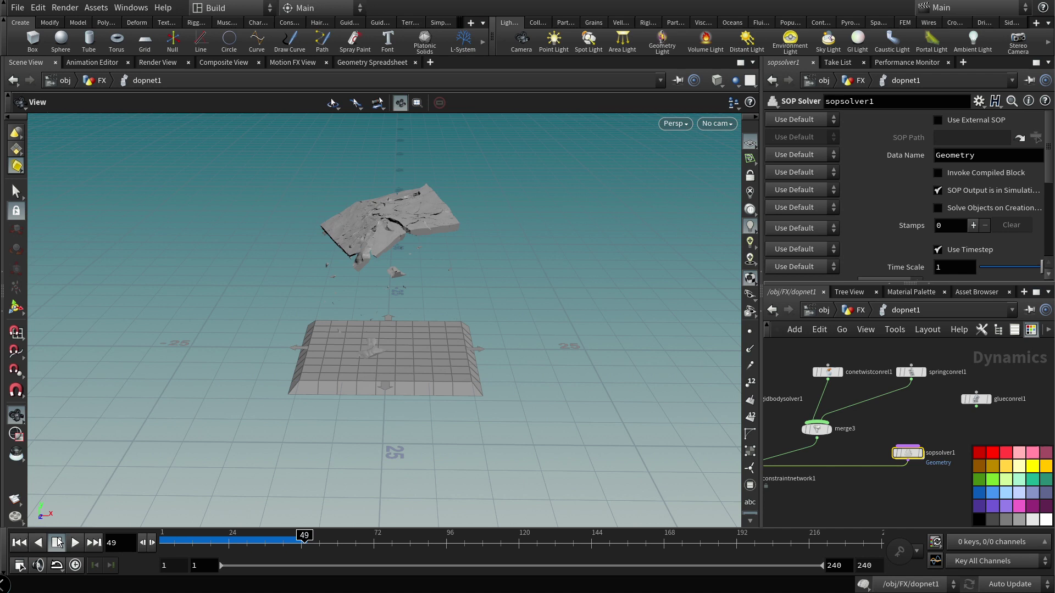
click(56, 543)
click(19, 543)
Step: Set both Number of Substeps and Constraint Iterations of rigidbodysolver1 to 10, and play the simulation through to frame 53
middle_drag(784, 434, 867, 430)
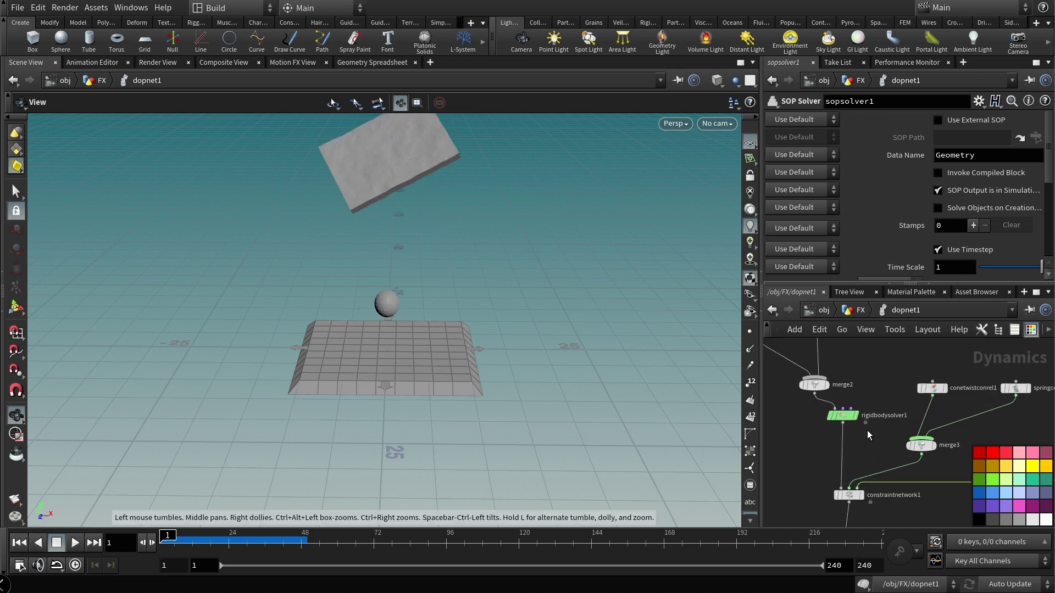
drag(838, 413, 837, 436)
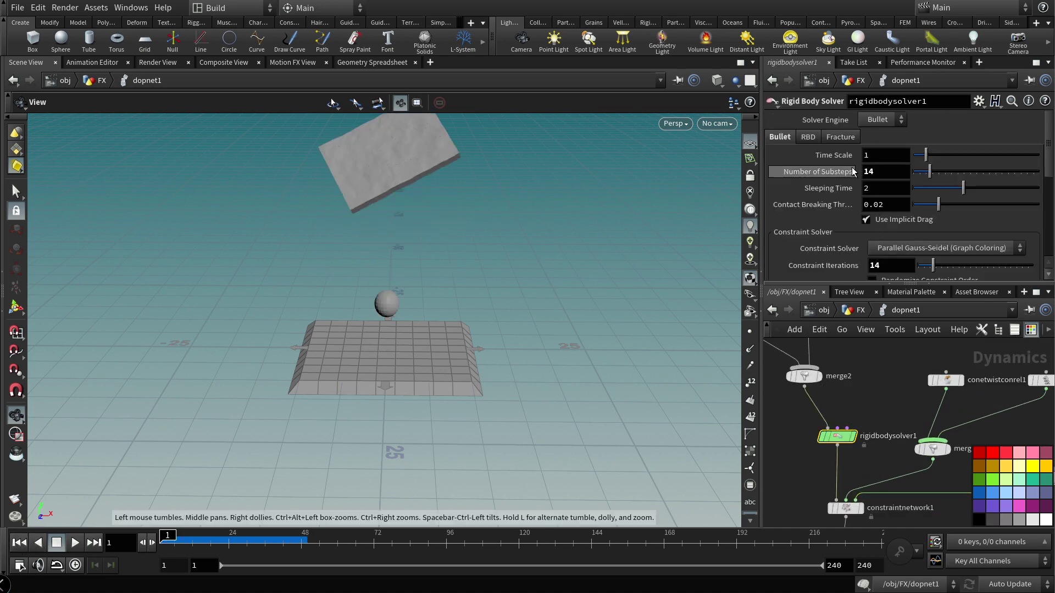
click(886, 171)
text(10)
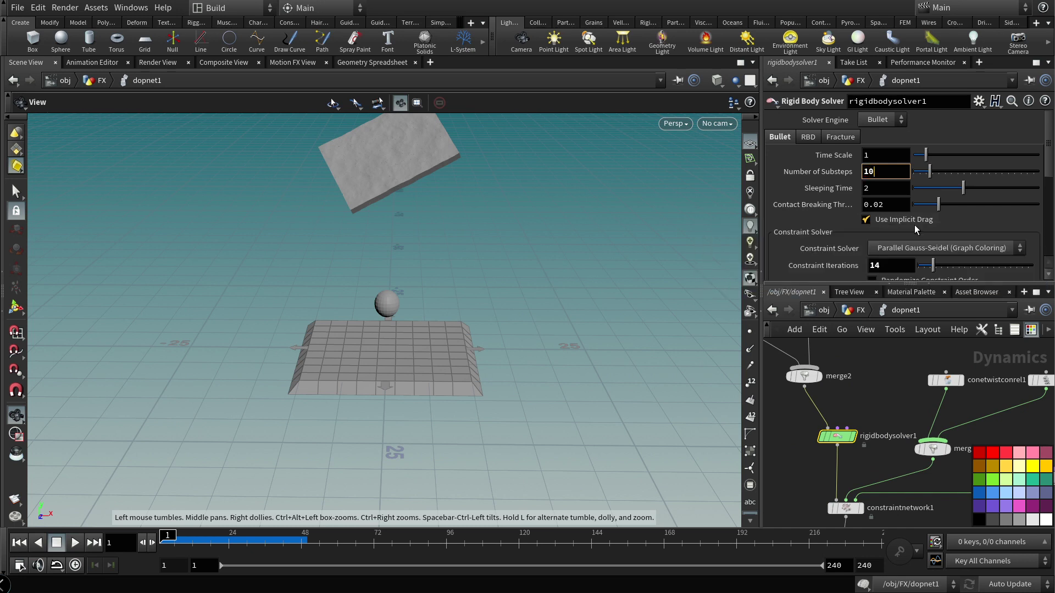
key(Return)
click(874, 266)
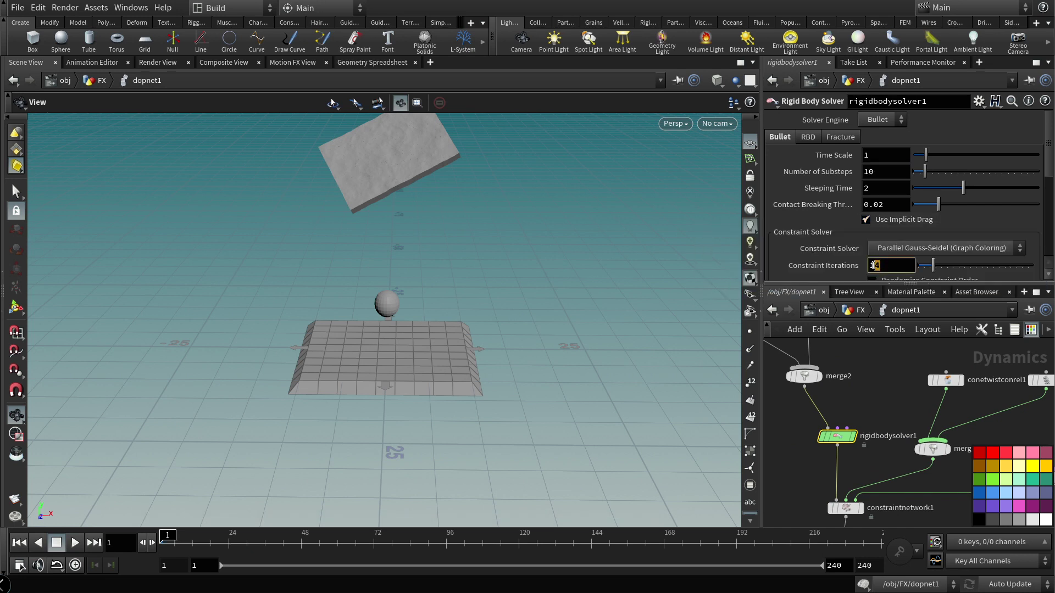
text(10)
key(Return)
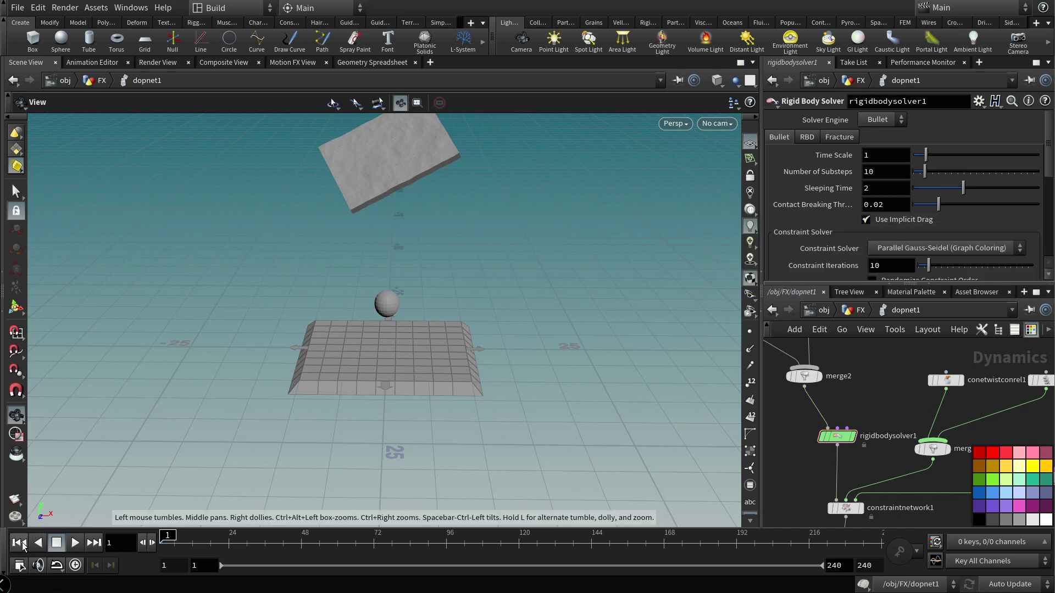
click(74, 543)
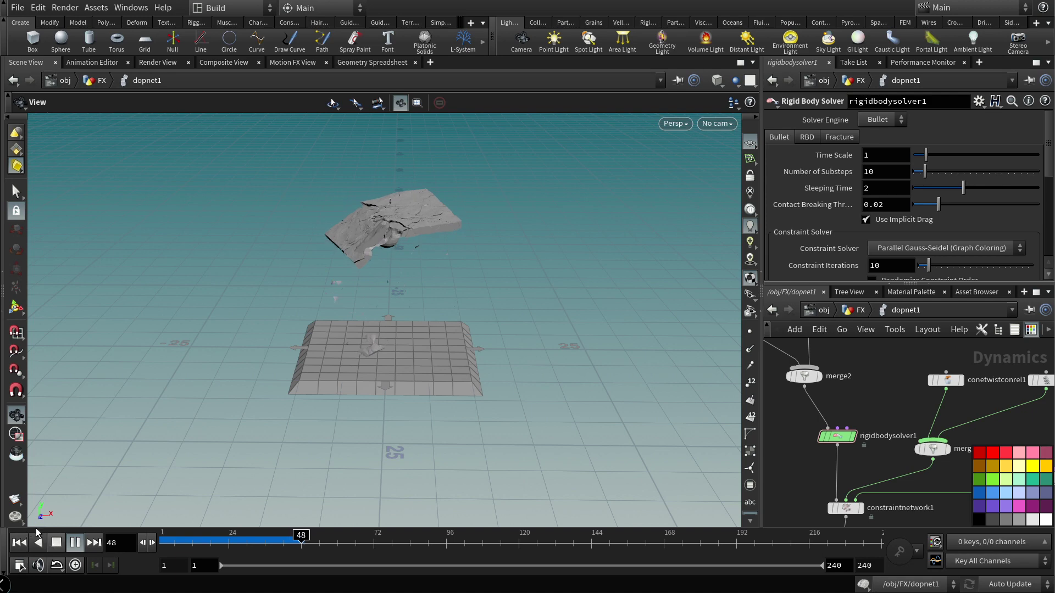
click(56, 544)
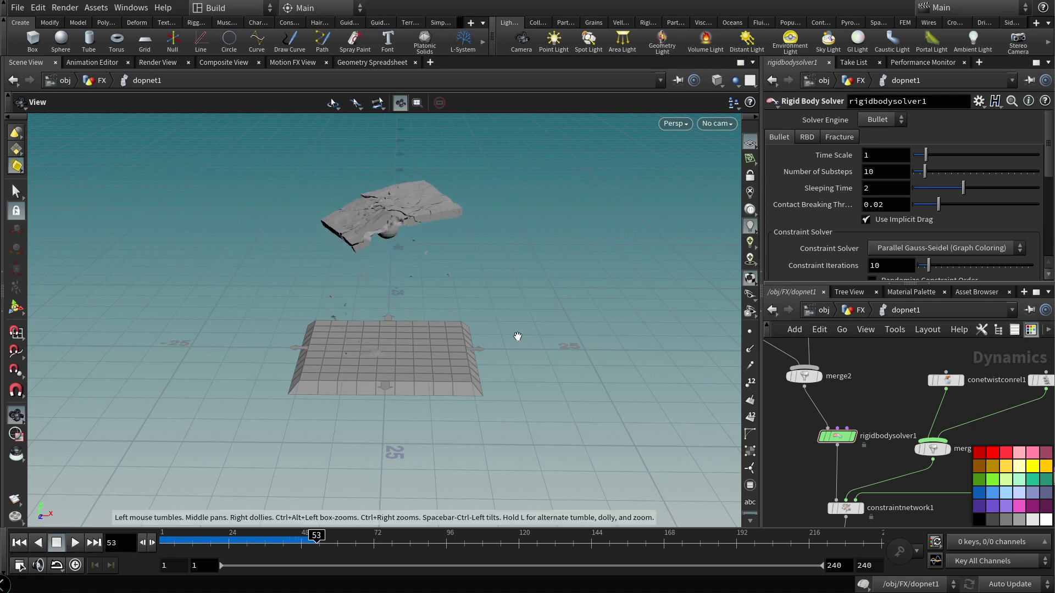
Step: Inside sopsolver1, set the Force threshold of attribwrangle1 to 2000000 and go back to dopnet1
scroll(879, 397, down, 3)
double_click(882, 374)
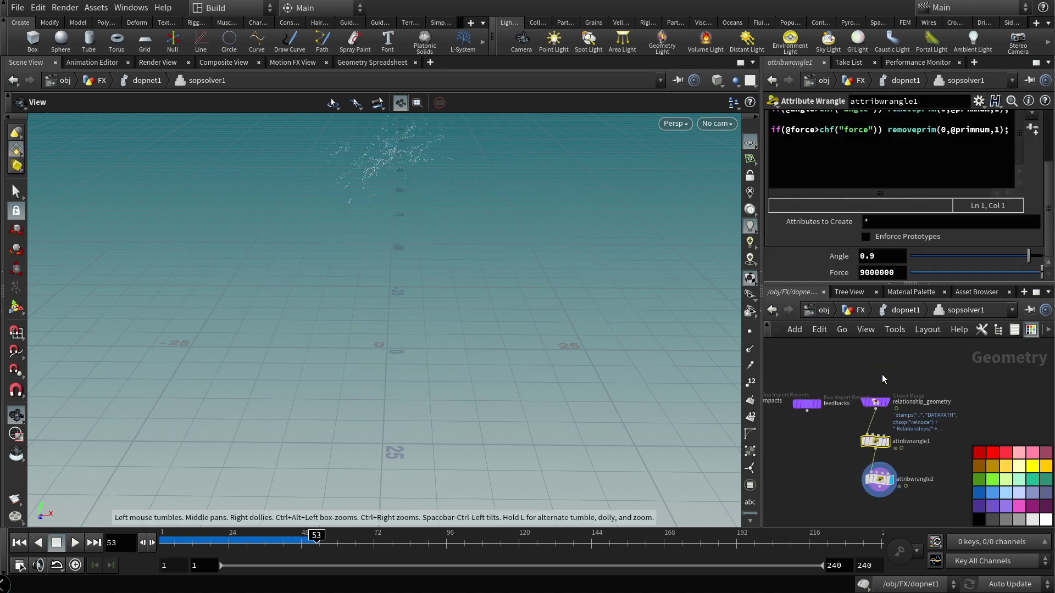
click(862, 274)
key(Delete)
text(2)
key(Return)
click(903, 311)
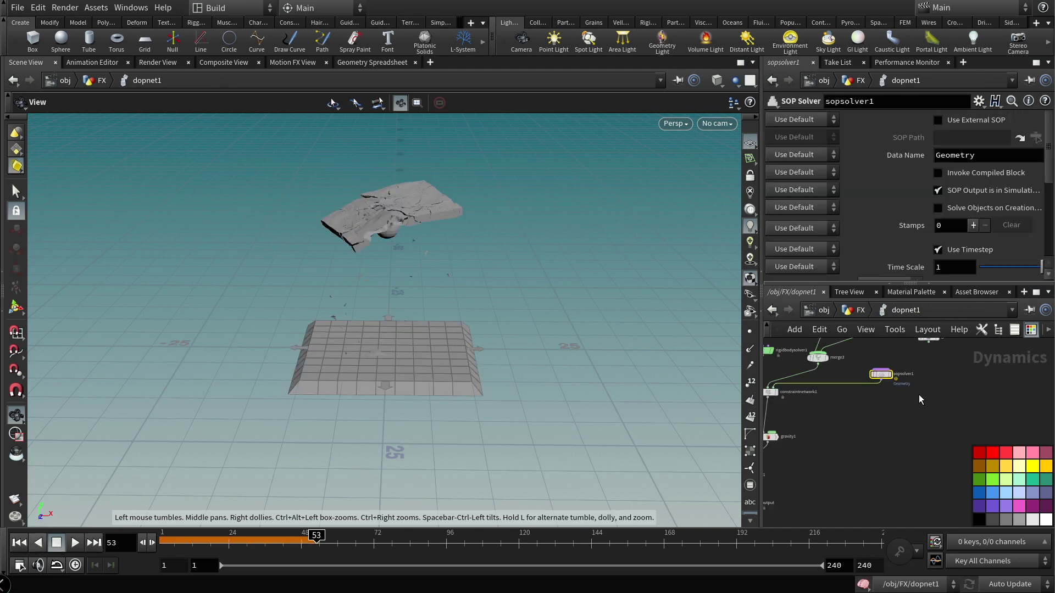
double_click(881, 374)
click(904, 311)
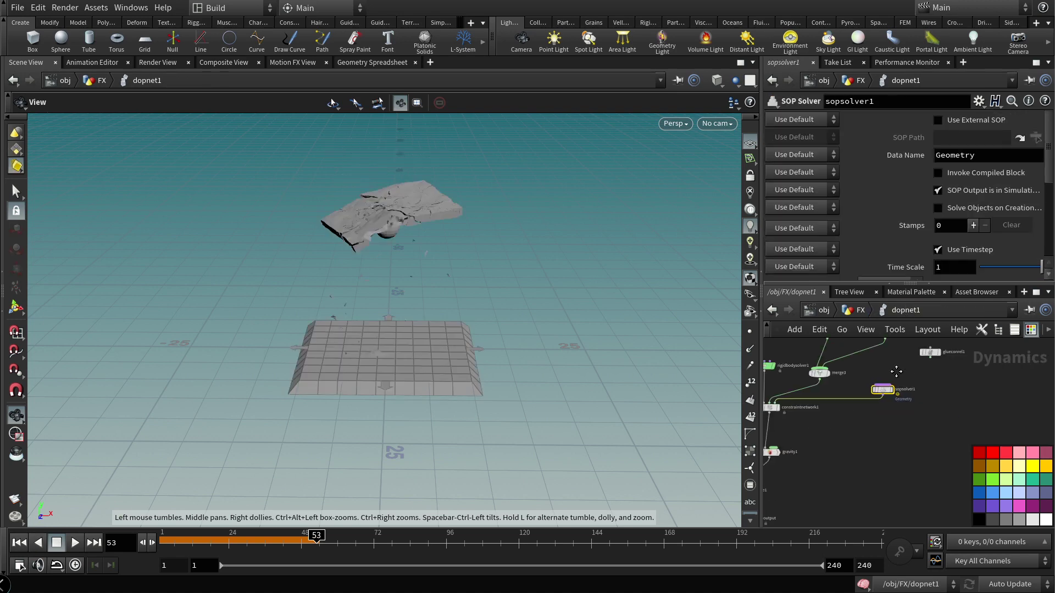
Step: Set Max Up Rotation and Max Out Rotation of conetwistconrel1 to 65
scroll(839, 389, up, 5)
click(839, 385)
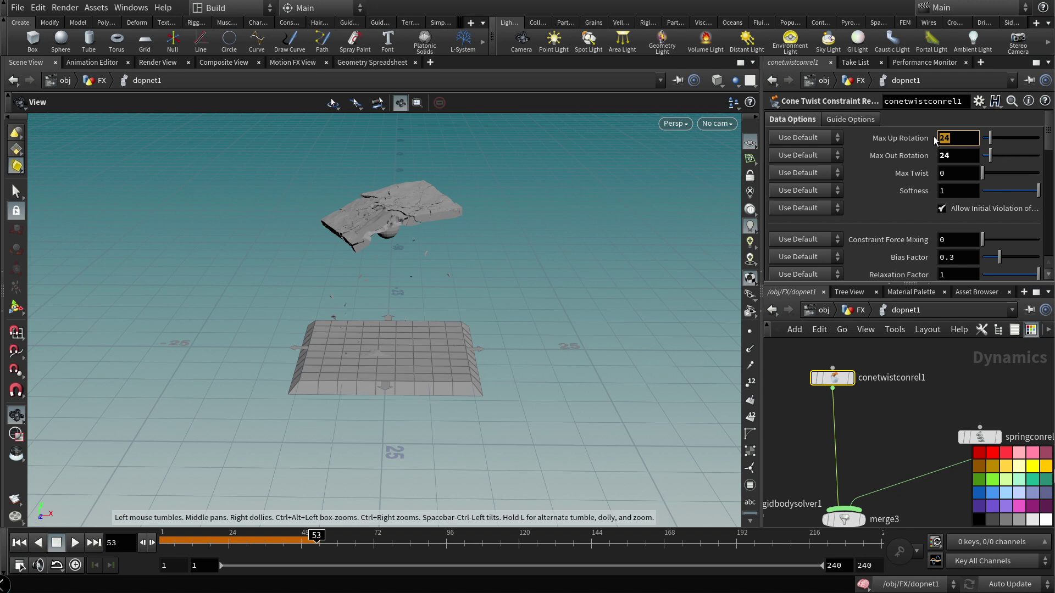
click(946, 139)
text(65)
click(955, 156)
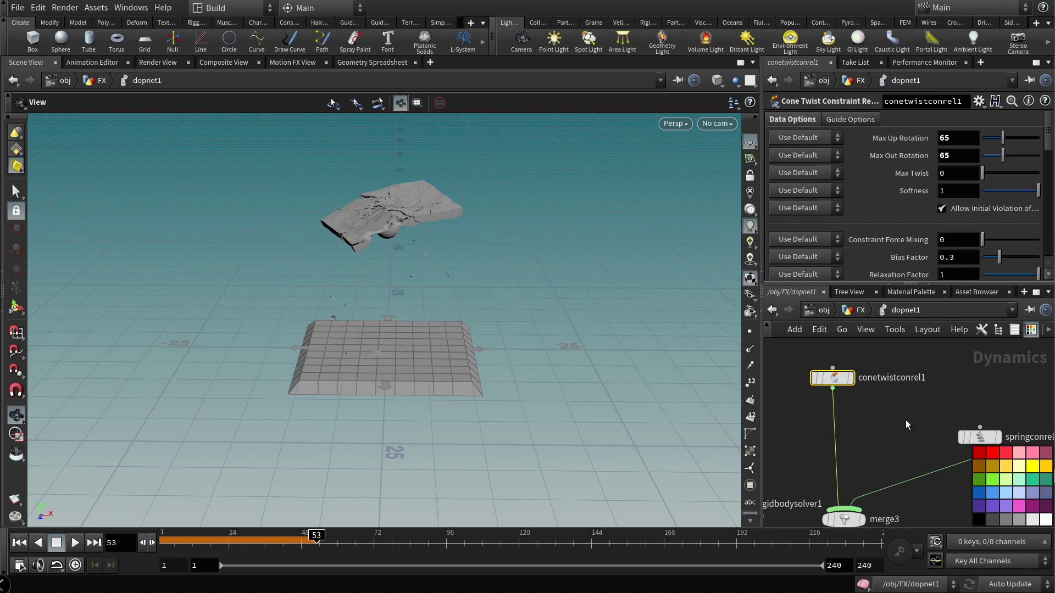
Step: Replay the simulation from the first frame inside dopnet1 to examine the wider cone rotation limits, and rewind to frame 1
click(861, 311)
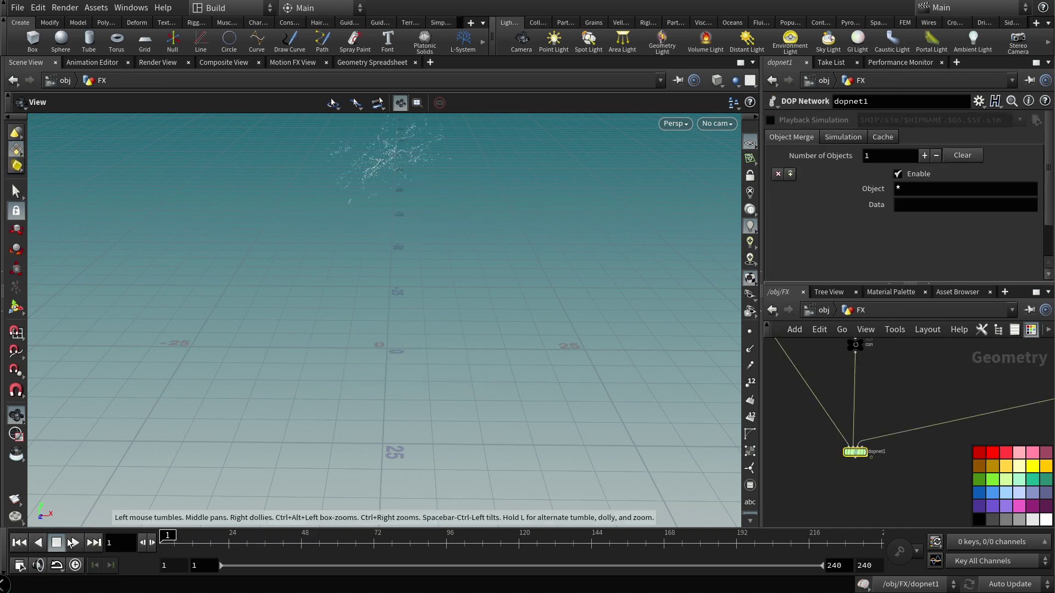
click(74, 542)
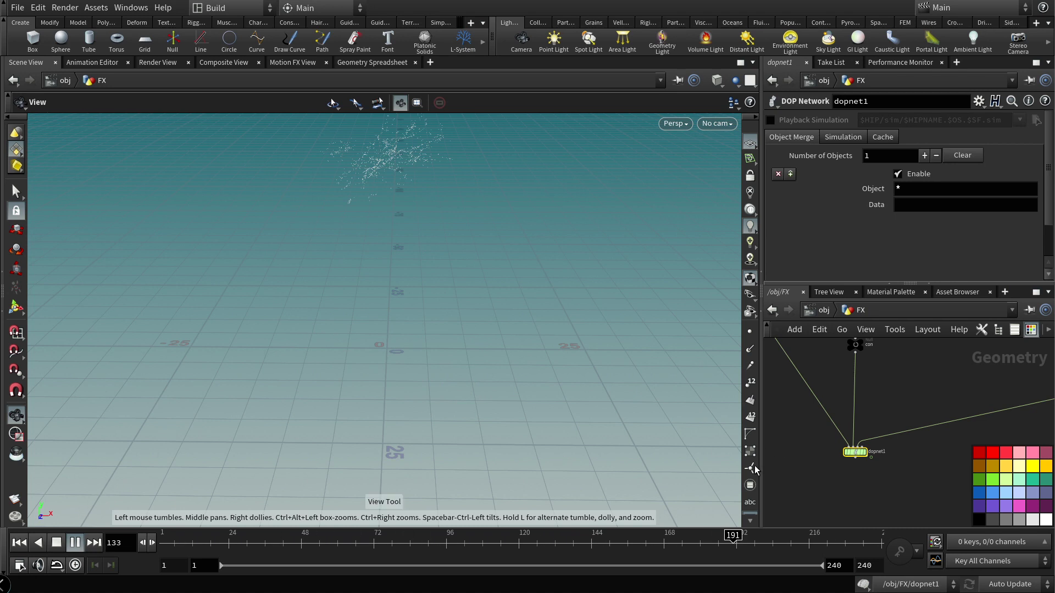
click(57, 543)
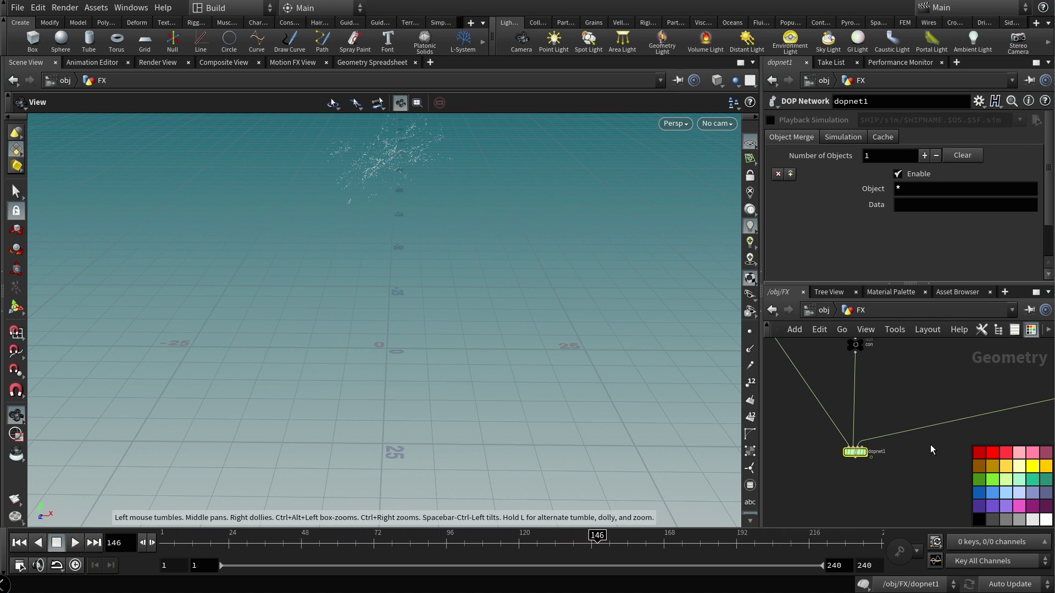
double_click(855, 452)
click(19, 543)
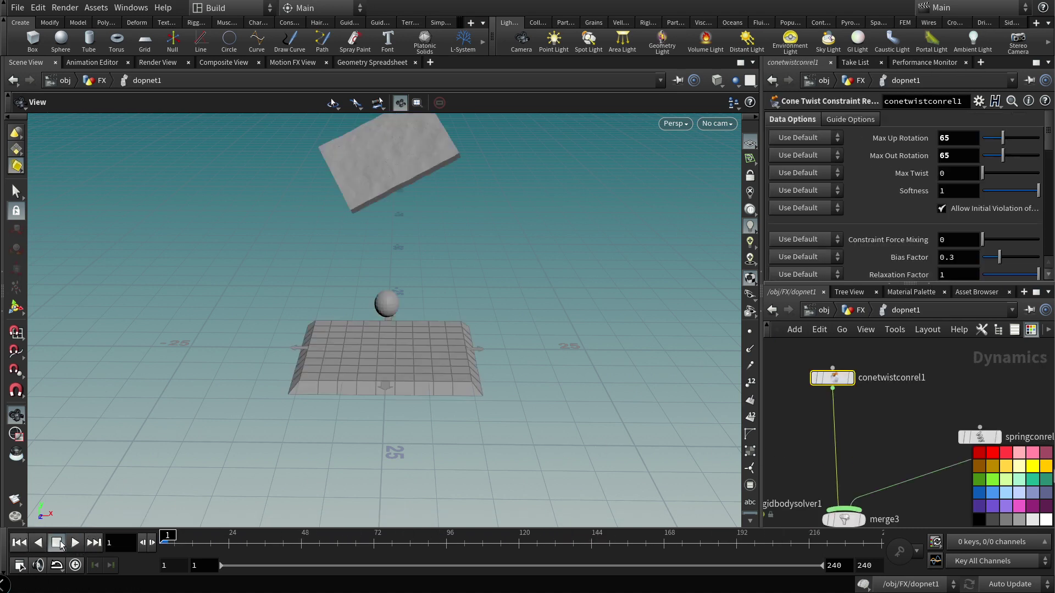
click(76, 543)
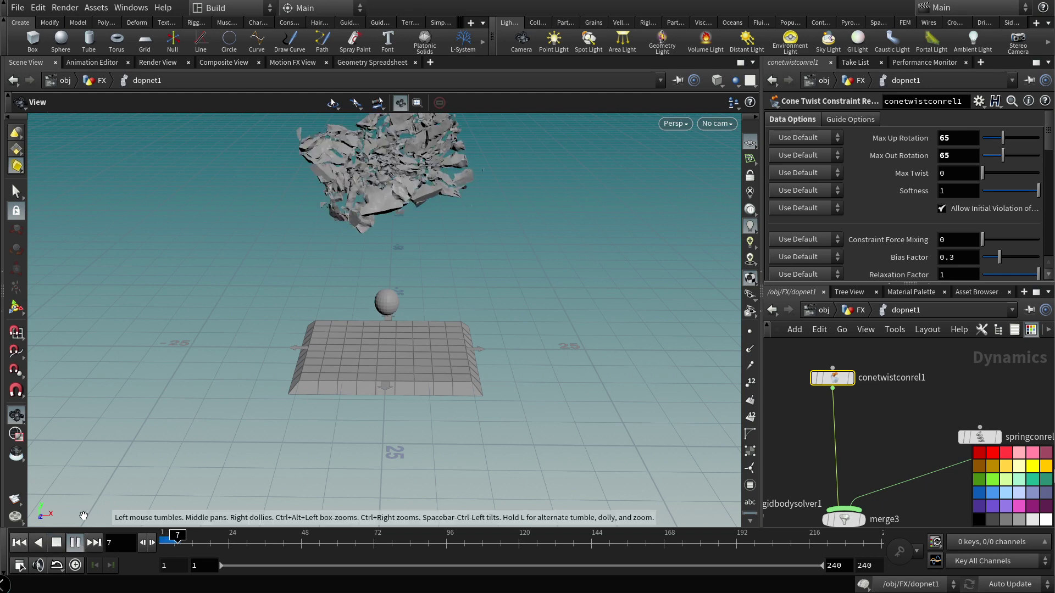
click(19, 543)
Step: Check the Force threshold of attribwrangle1 inside sopsolver1 and the rotation limits of conetwistconrel1 in dopnet1
scroll(889, 431, down, 5)
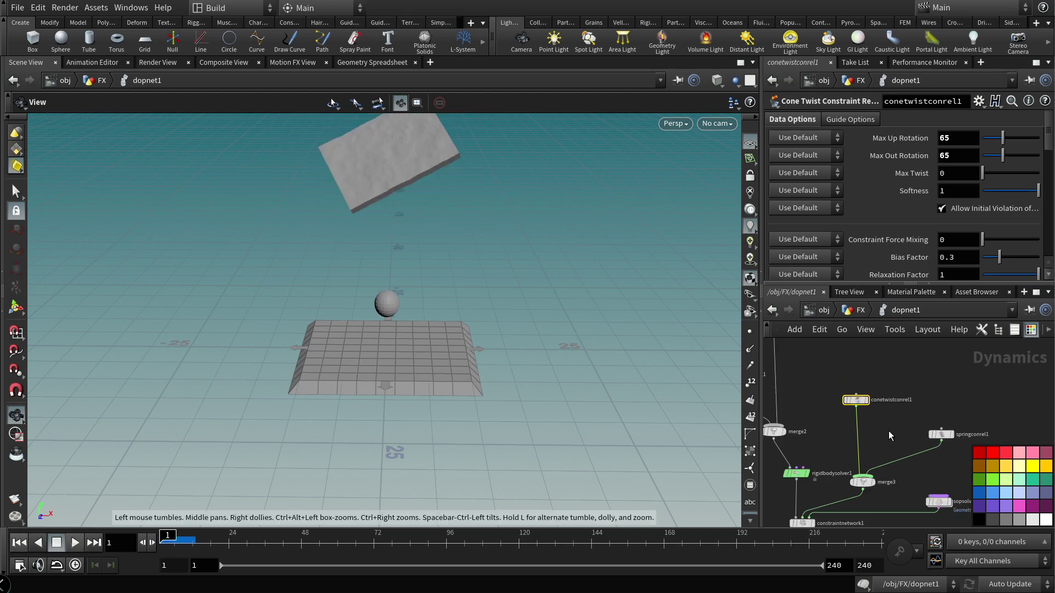
scroll(885, 439, up, 4)
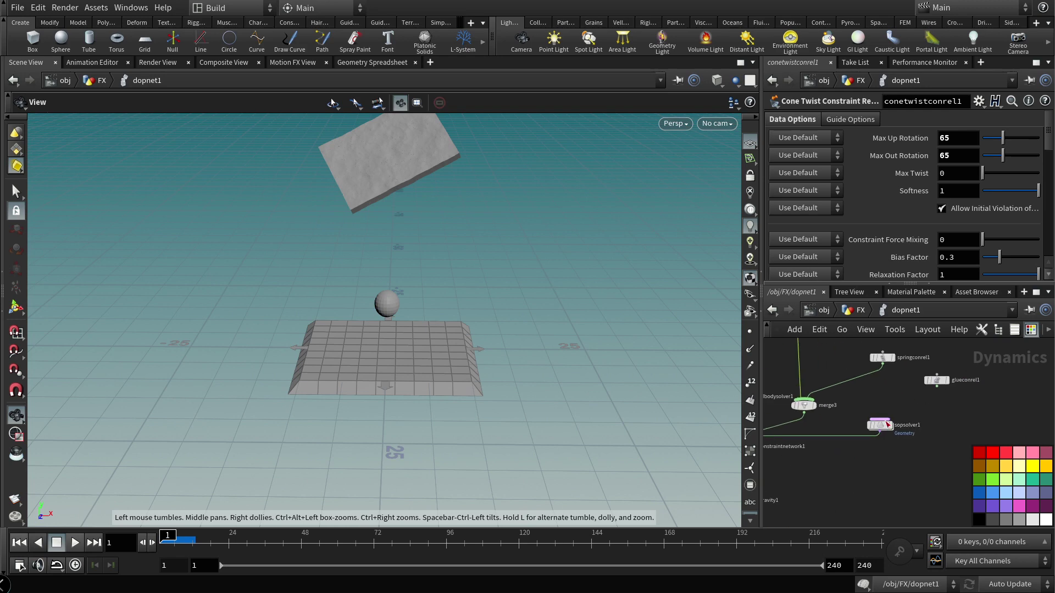
double_click(879, 424)
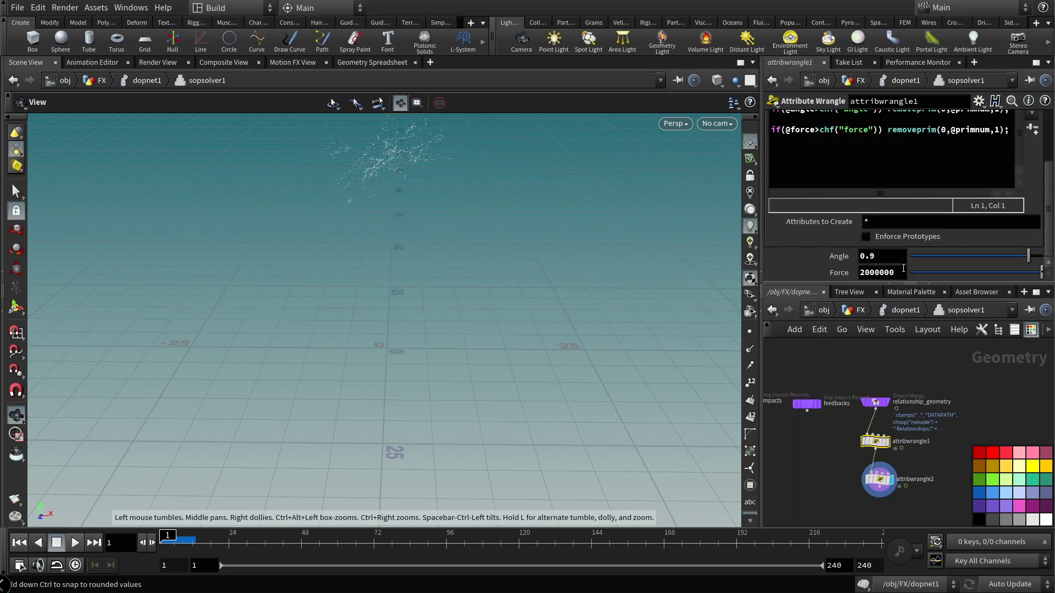
click(899, 309)
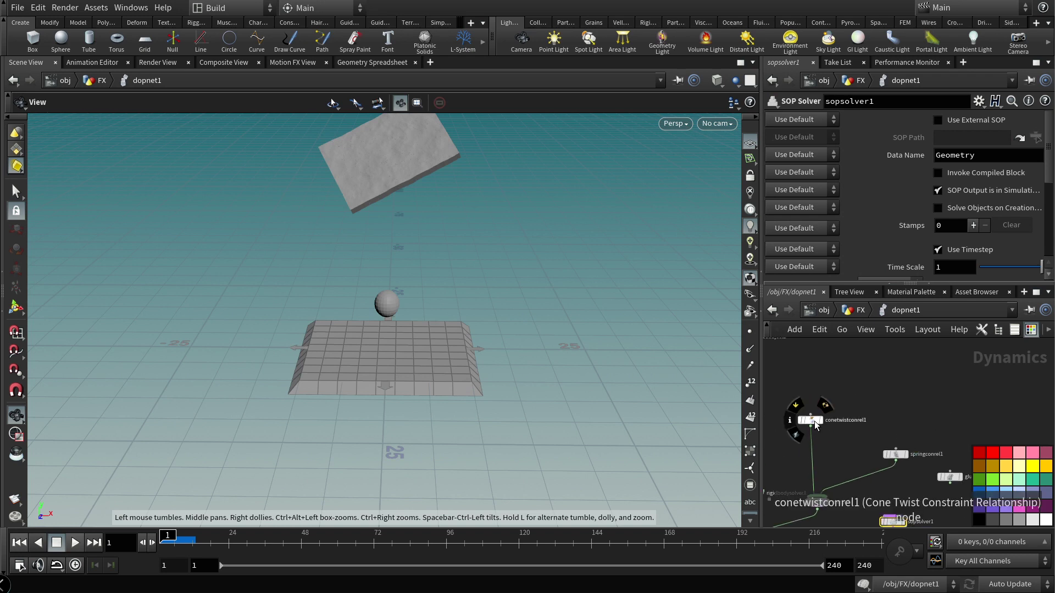
click(813, 421)
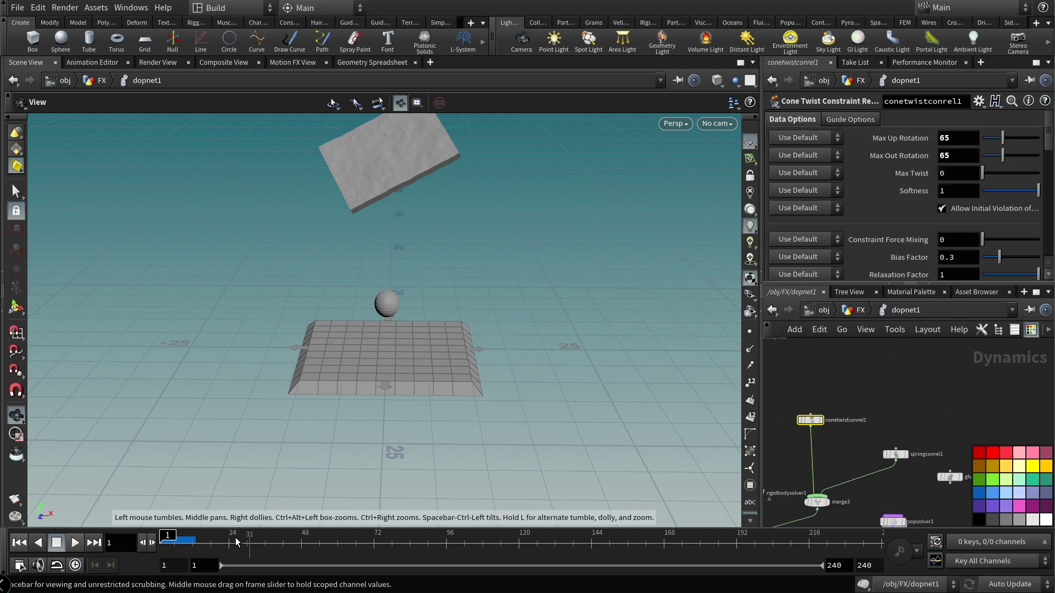
Step: Reset the simulation of dopnet1 from the FX level and go back inside the network
click(858, 311)
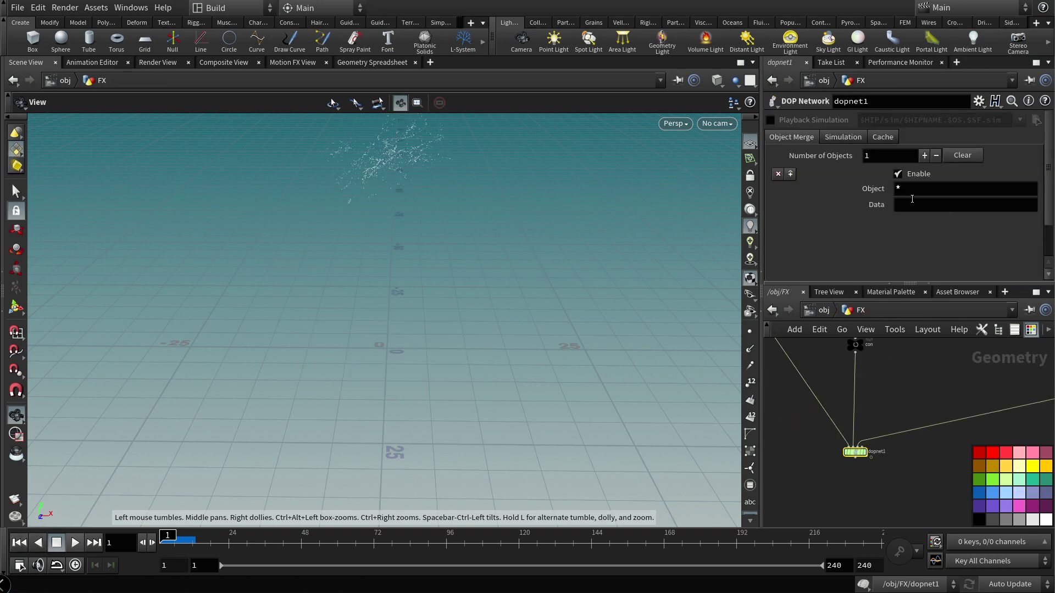
click(845, 137)
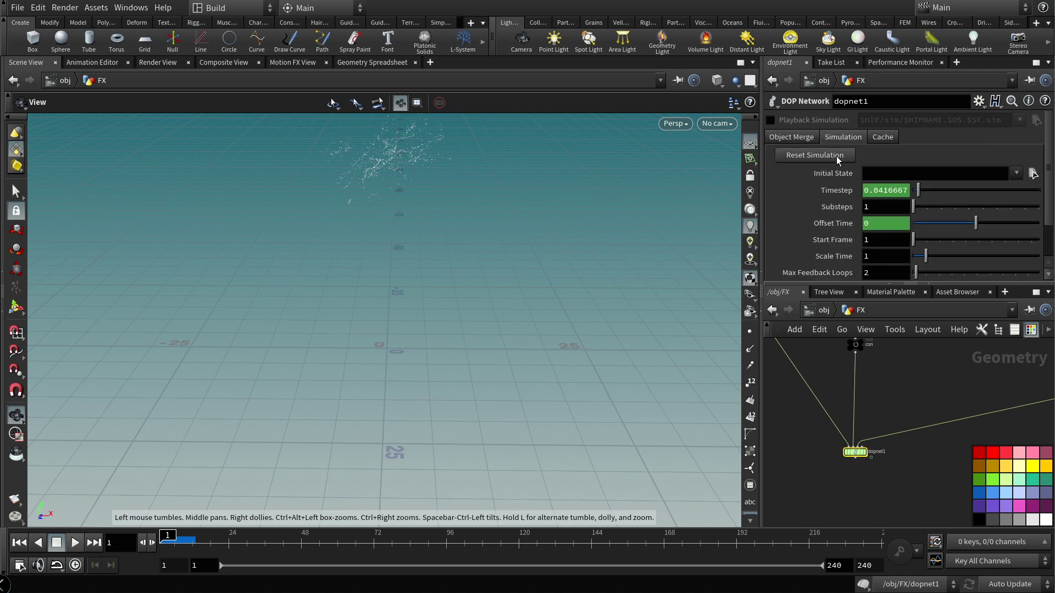
double_click(857, 452)
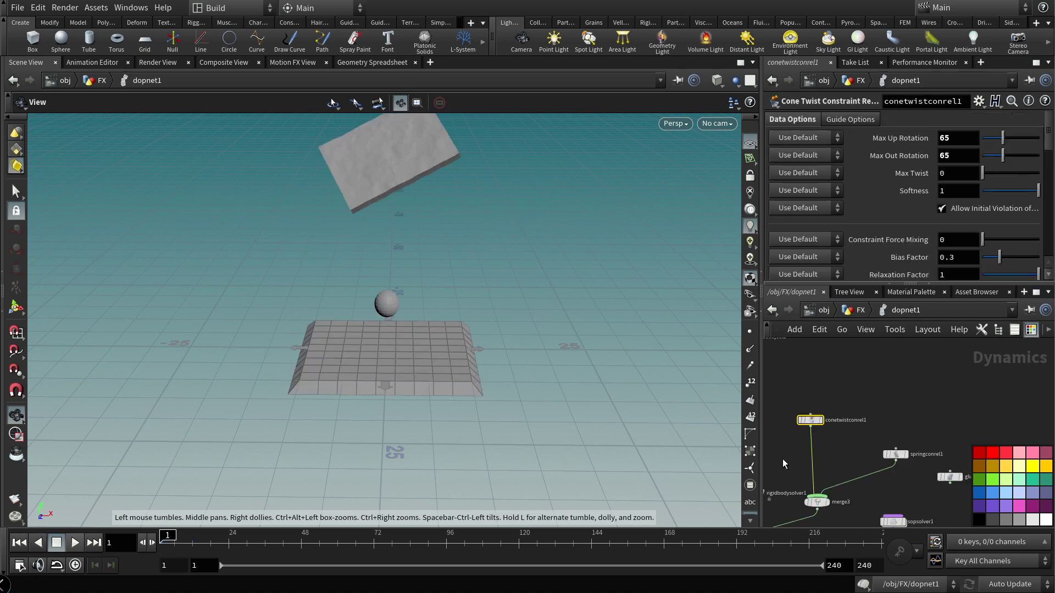
Step: Simulate the fall with the 65-degree cone limits and replay it from the first frame to examine how the slab breaks
click(56, 543)
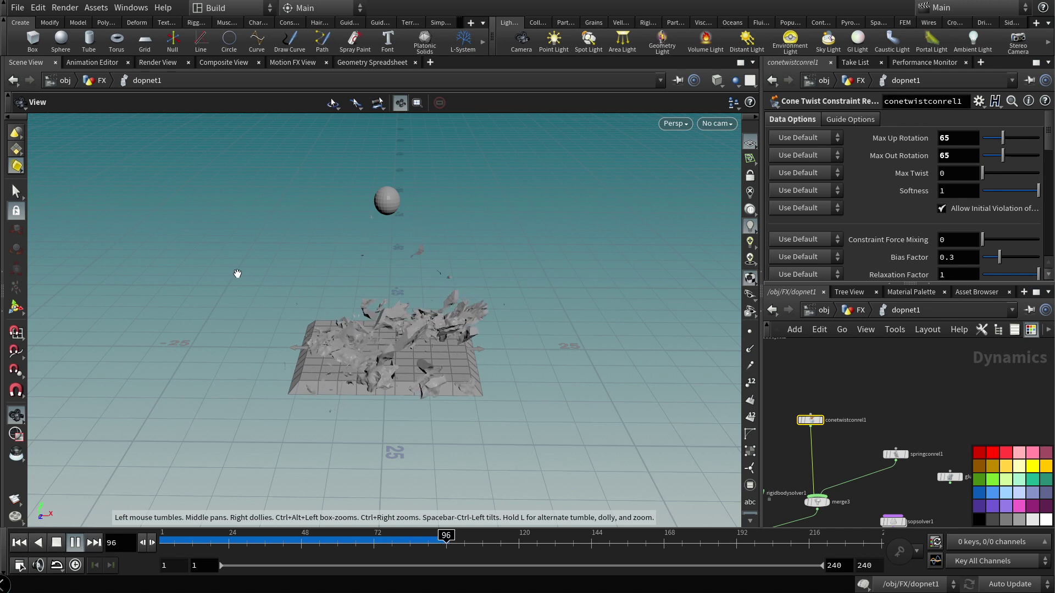
click(58, 542)
click(19, 543)
click(75, 542)
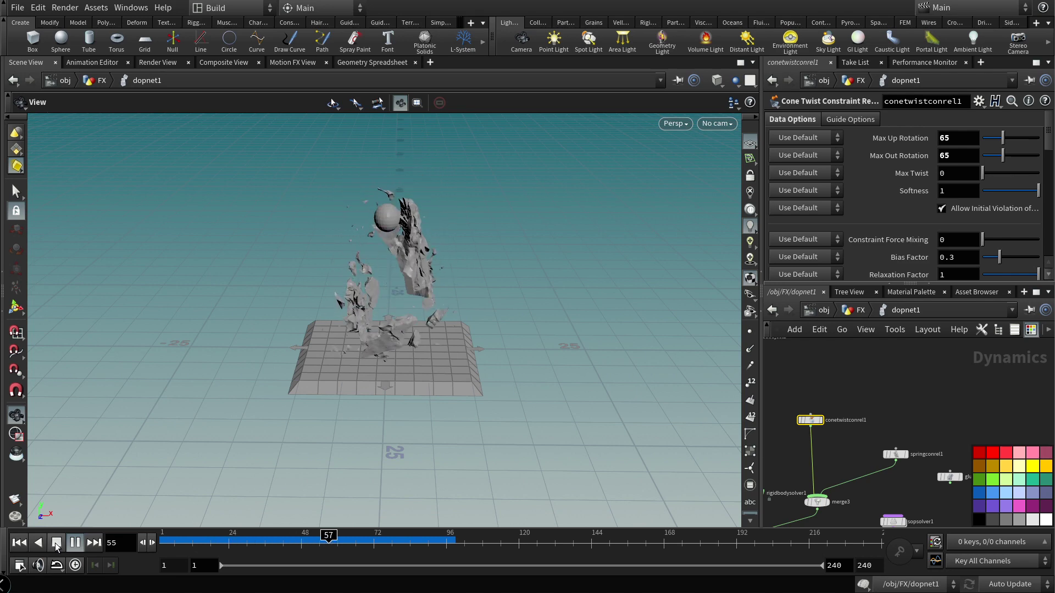
click(56, 544)
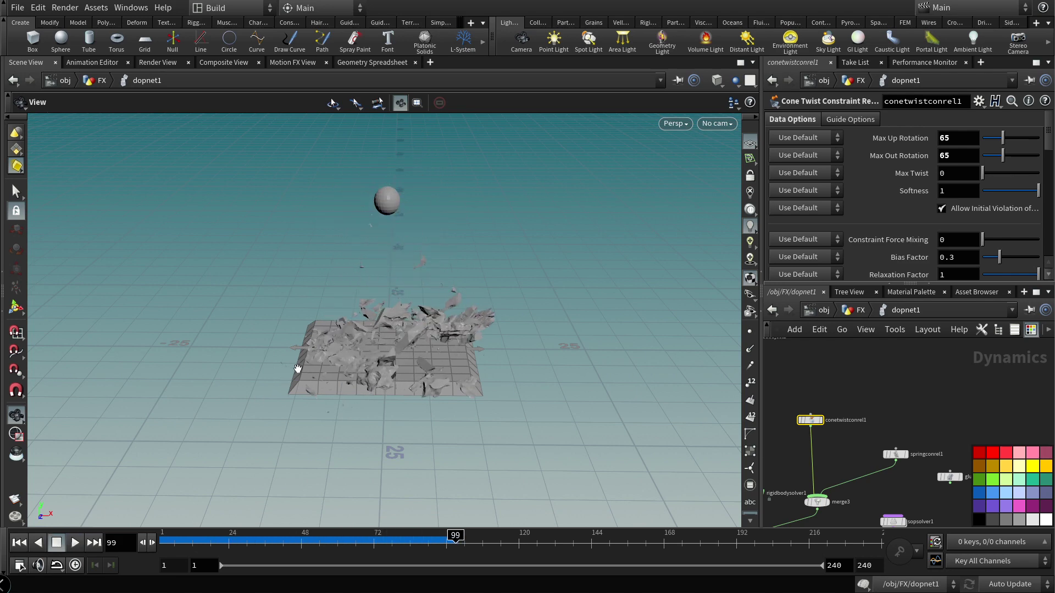
Step: Scrub between the slab folding over the sphere and the debris on the ground, examining the break-up from several angles
alt+drag(419, 522, 504, 383)
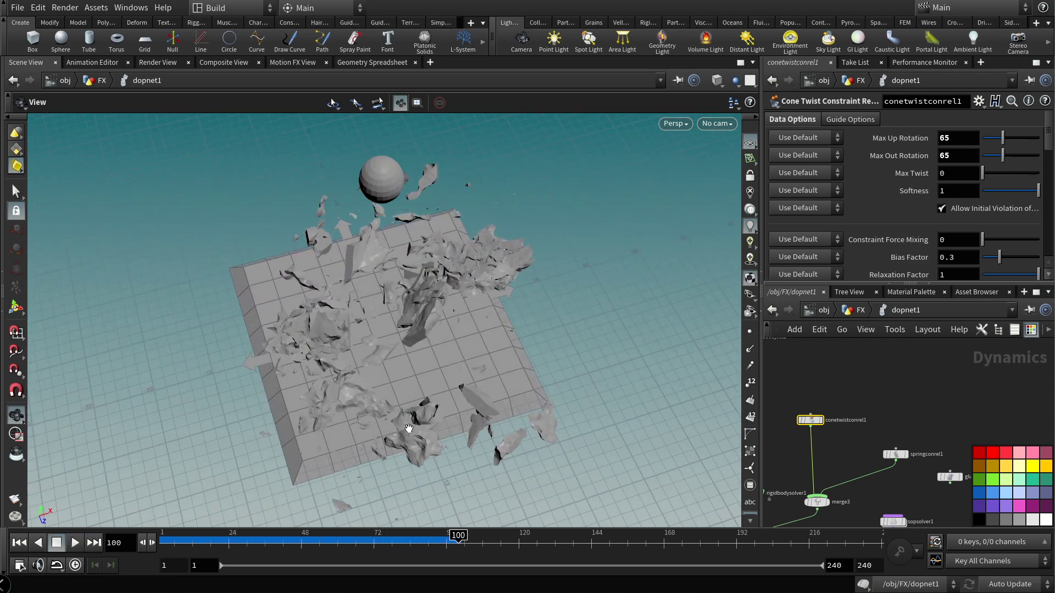
drag(233, 537, 301, 536)
drag(385, 340, 495, 351)
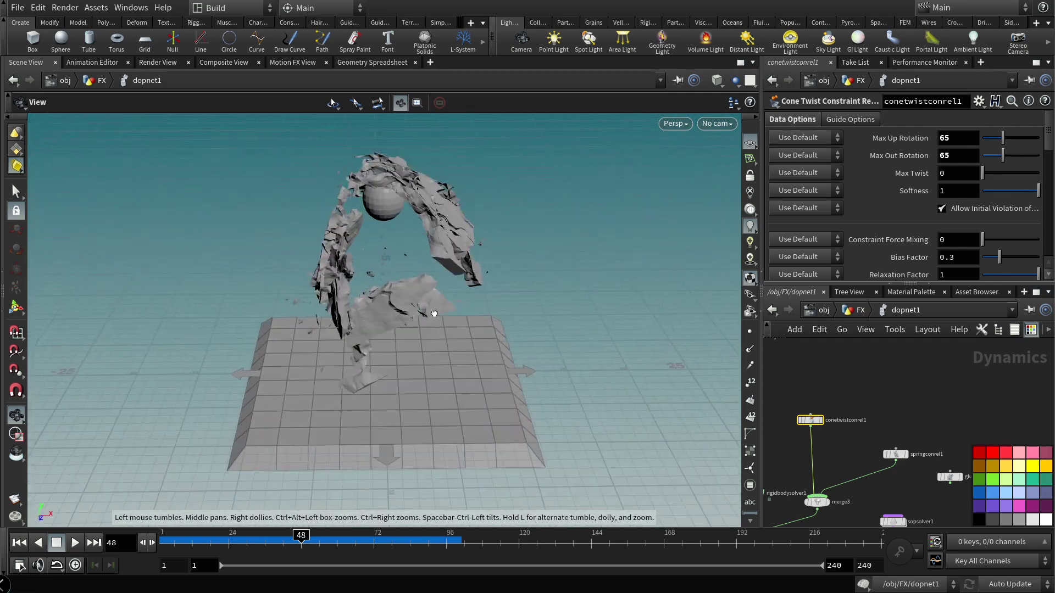
click(196, 539)
drag(196, 538, 464, 463)
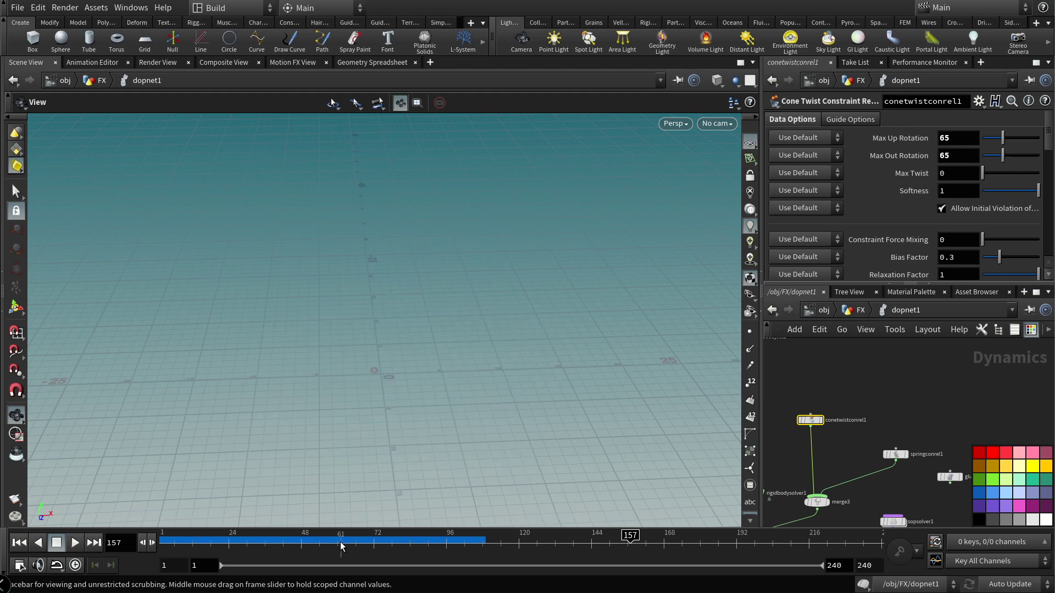
drag(338, 536, 419, 534)
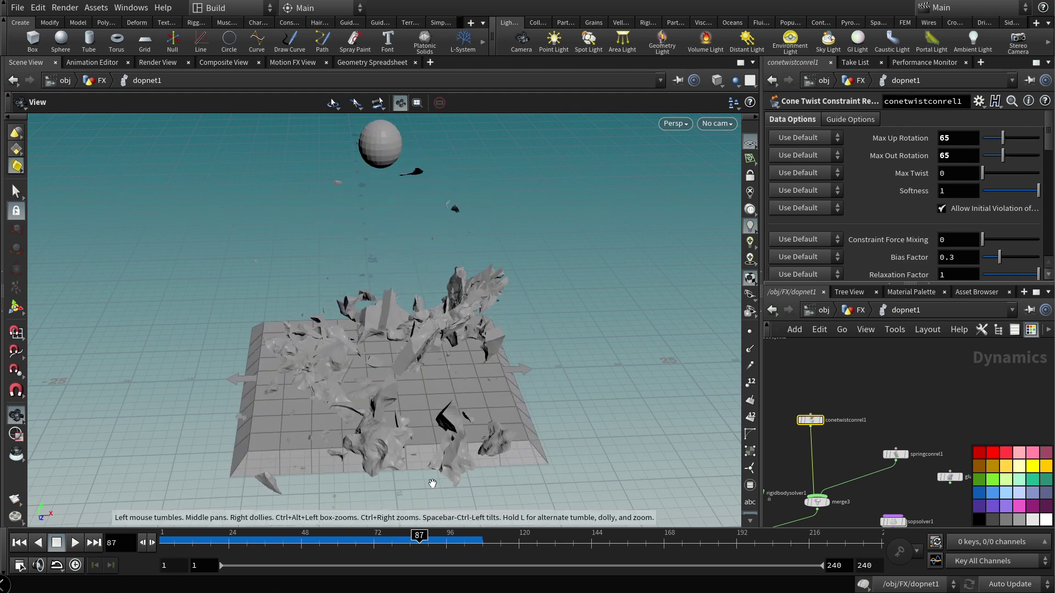
drag(465, 428, 458, 460)
Step: Scrub back through the sphere impact around frames 38 to 41 and examine the cracks and torn pieces from other sides
drag(240, 536, 372, 360)
drag(187, 536, 217, 533)
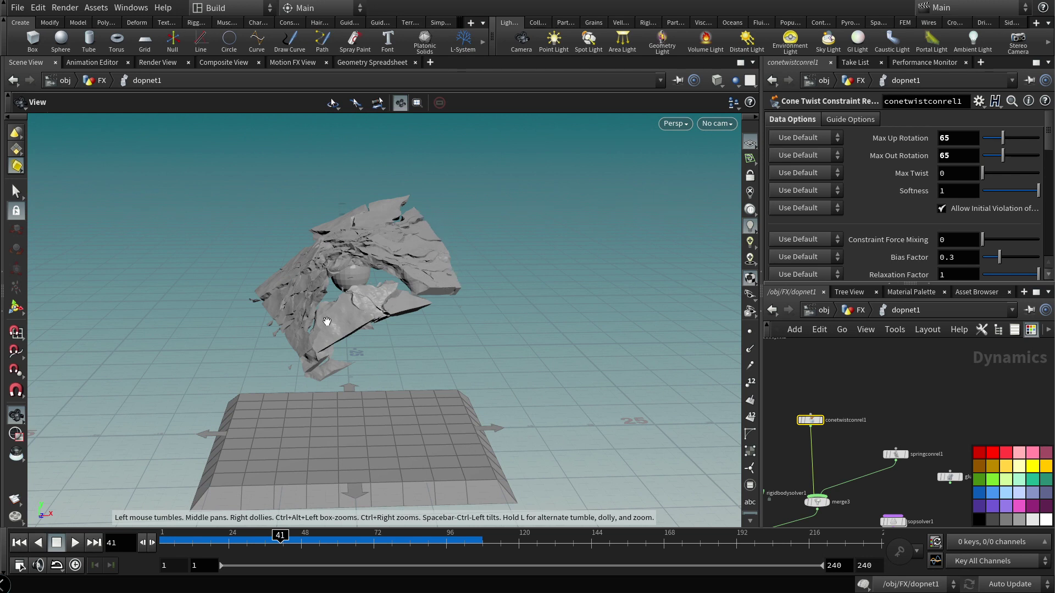
drag(280, 536, 461, 469)
drag(388, 522, 574, 522)
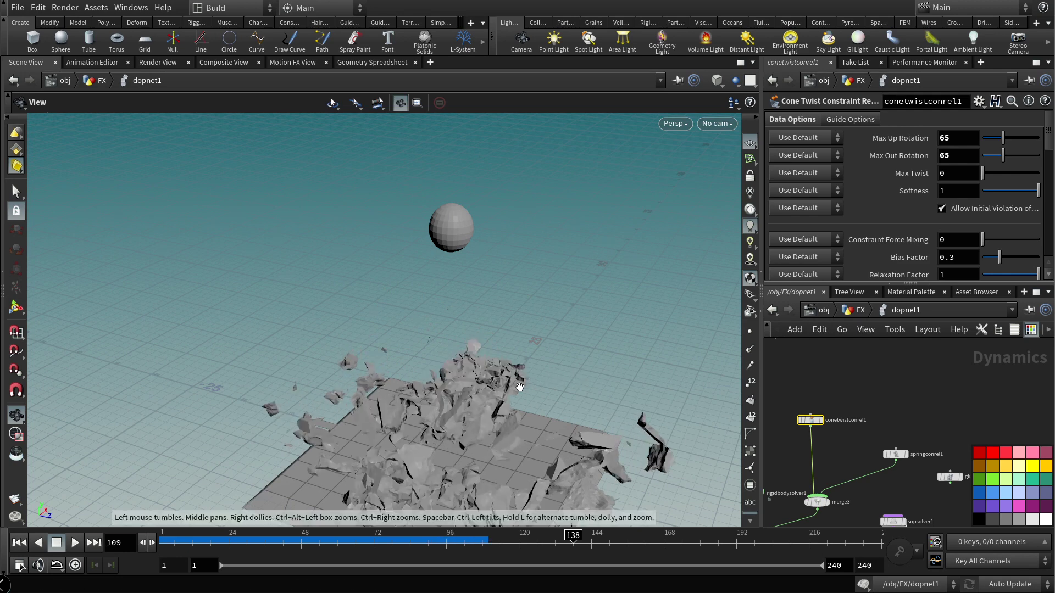
key(Escape)
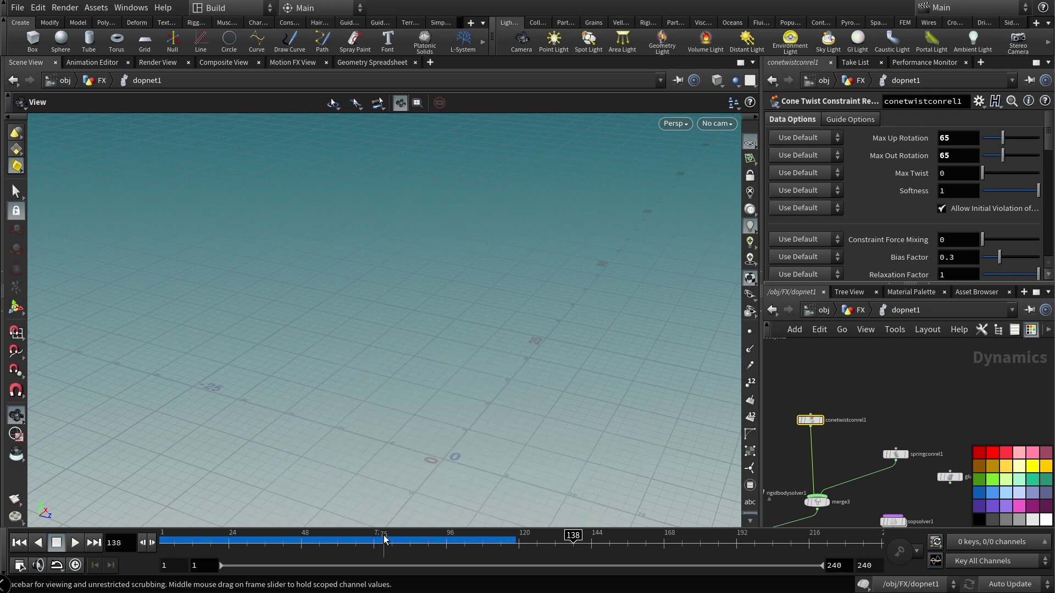
drag(384, 533, 308, 533)
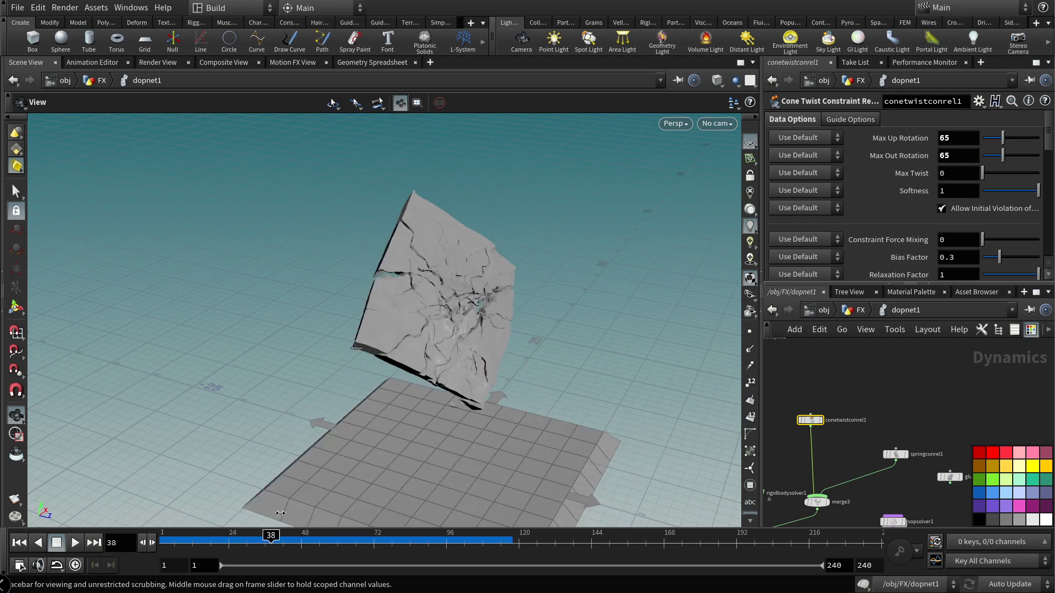
drag(539, 361, 454, 392)
Step: Replay the cached simulation twice from the first frame to examine the scattered debris, and rewind to frame 1
click(18, 543)
click(74, 543)
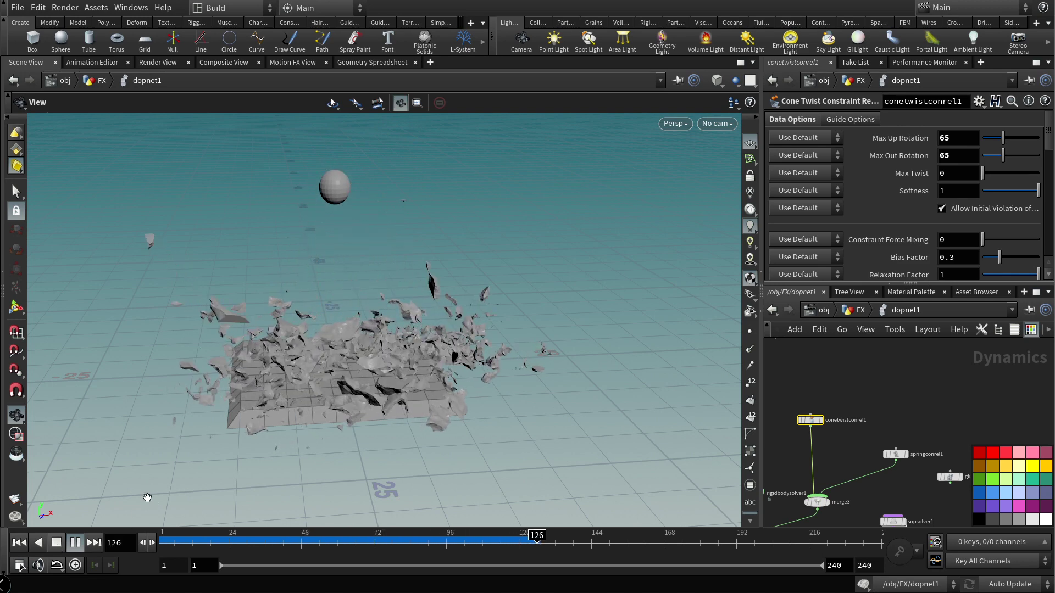
click(56, 543)
click(19, 543)
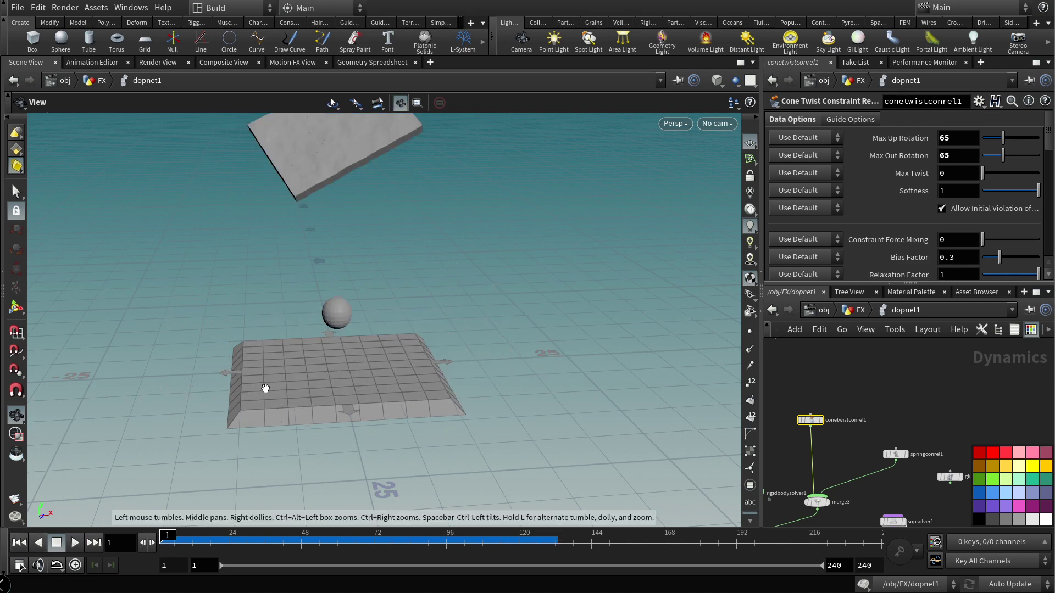
click(75, 543)
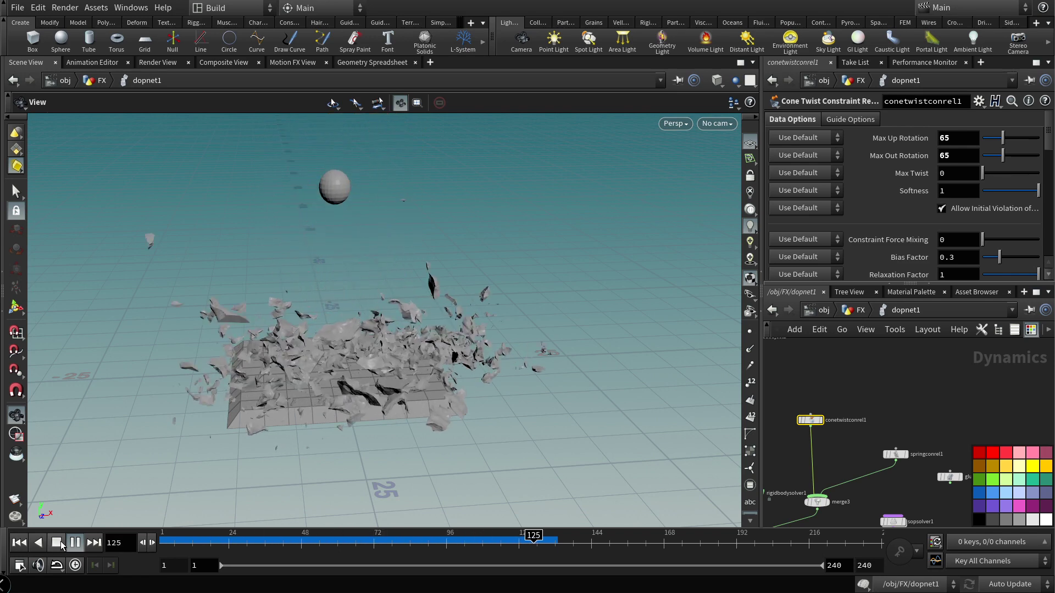
click(59, 542)
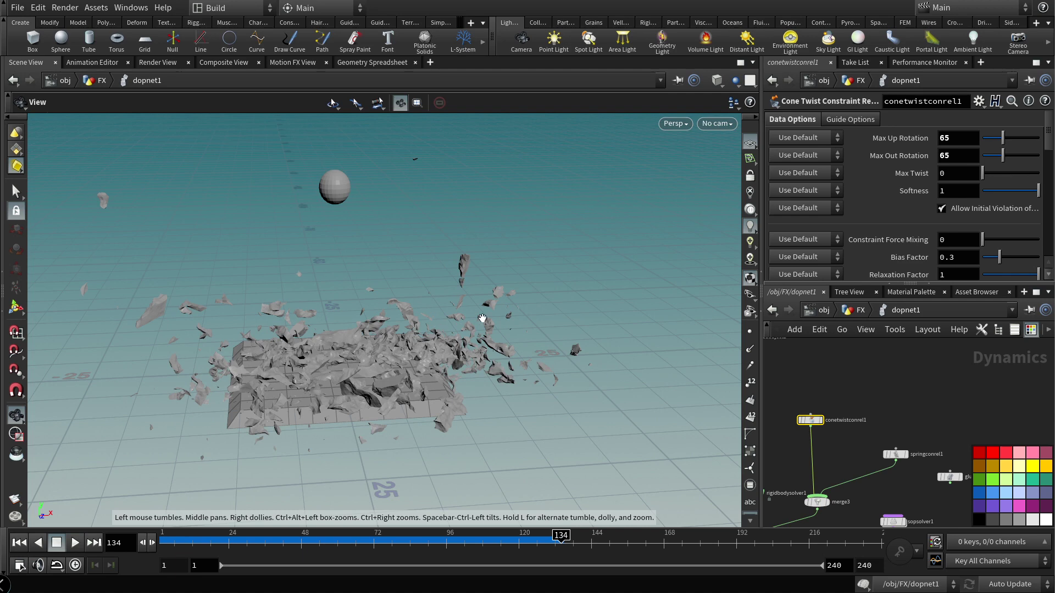
click(22, 543)
Step: Reset dopnet1 once more at the FX level to clear its cached frames, and reopen the network for resimulation
click(860, 311)
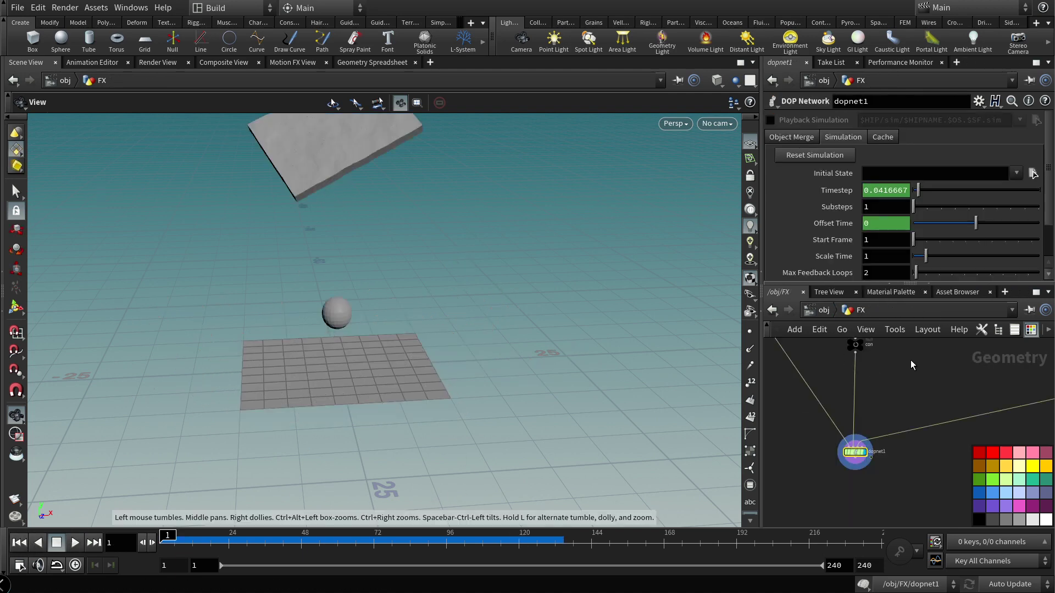
click(825, 156)
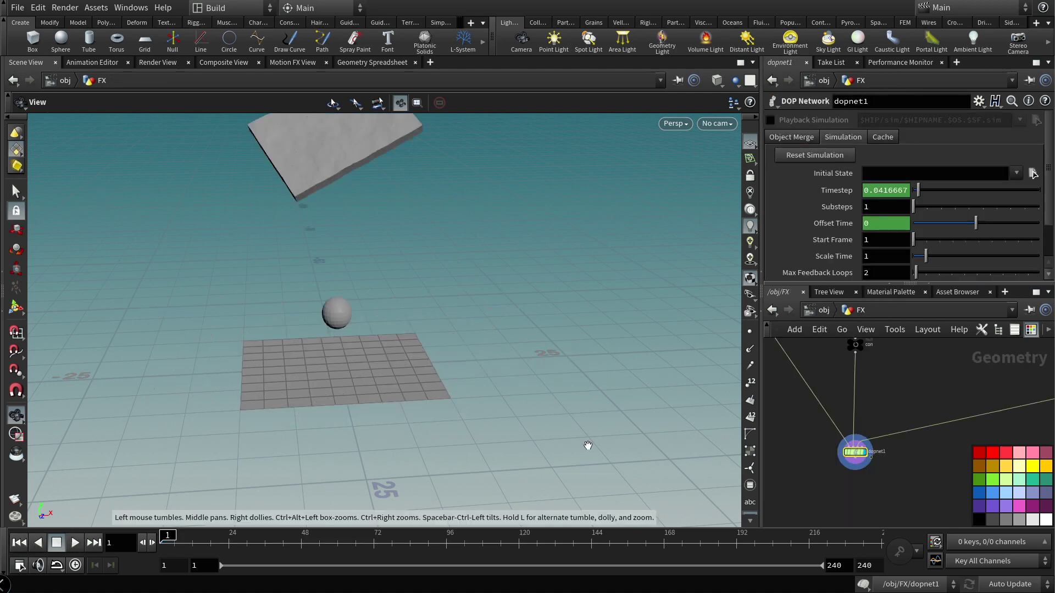
double_click(855, 452)
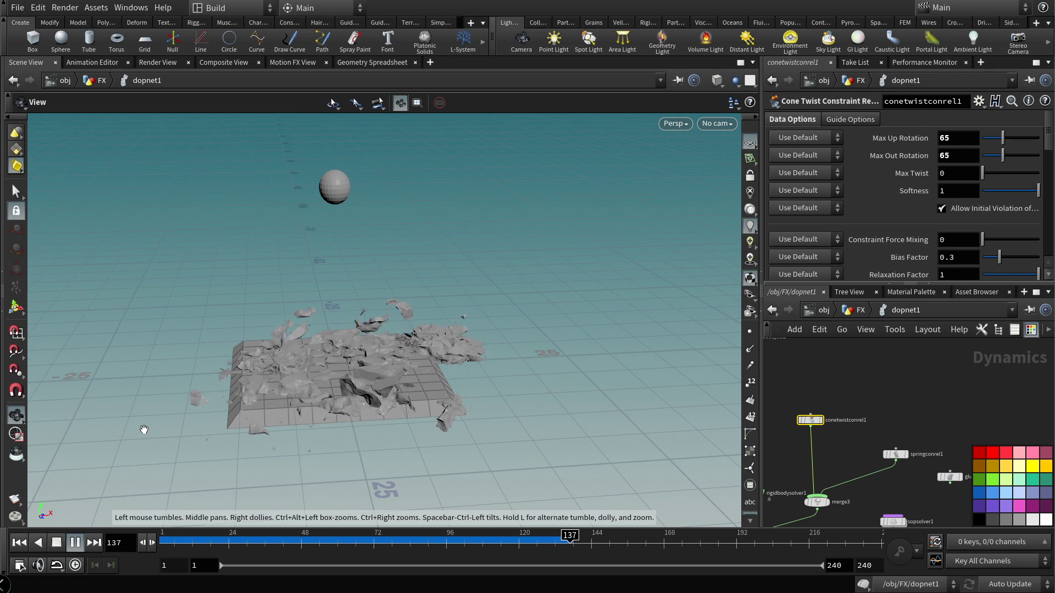
Step: Stop the fresh simulation at frame 144 and replay it from the start to examine how the slab breaks
click(74, 543)
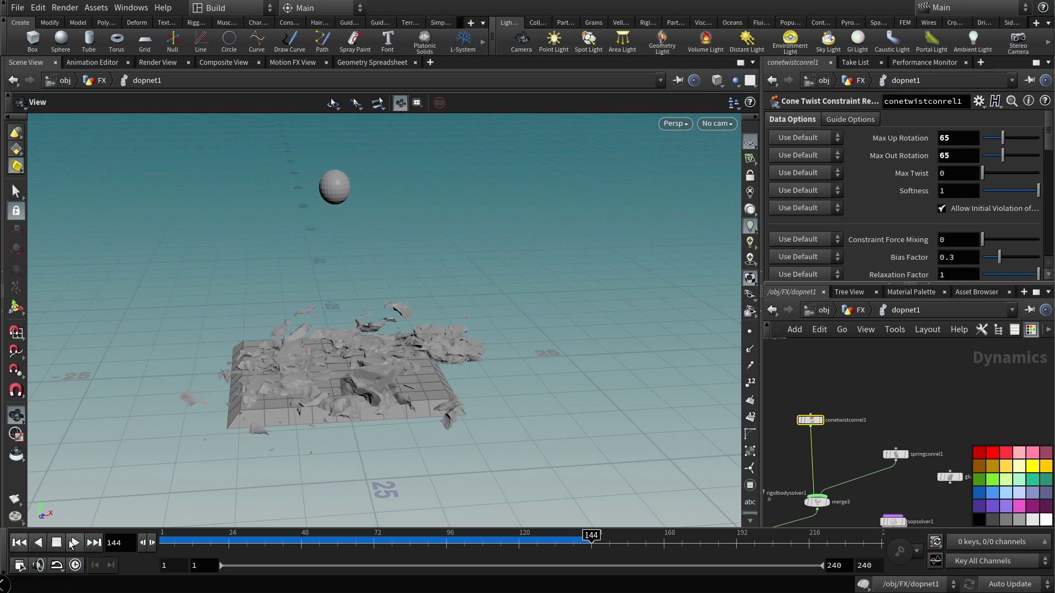
click(57, 544)
click(74, 543)
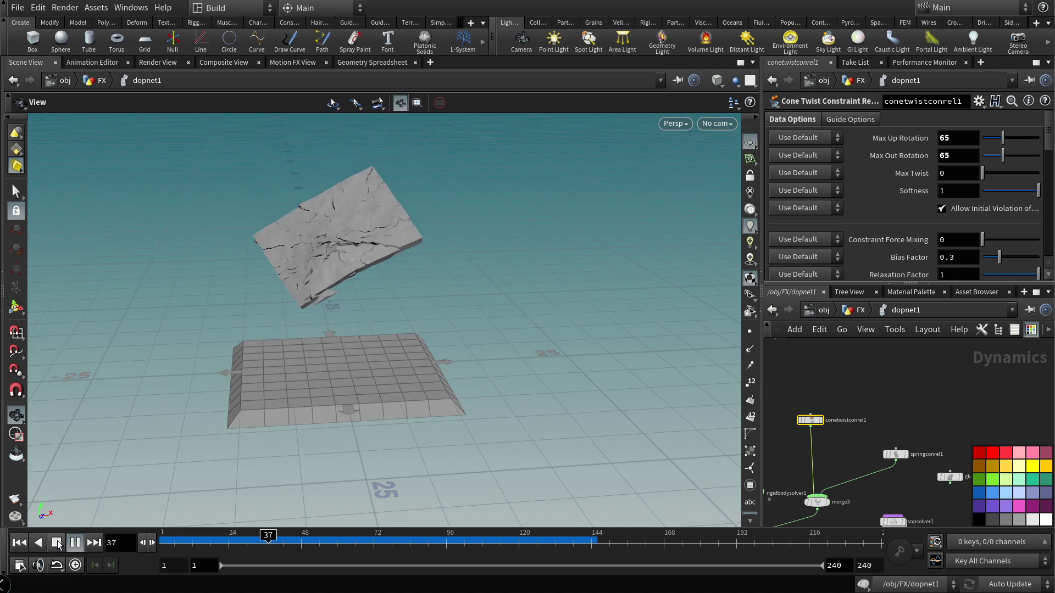